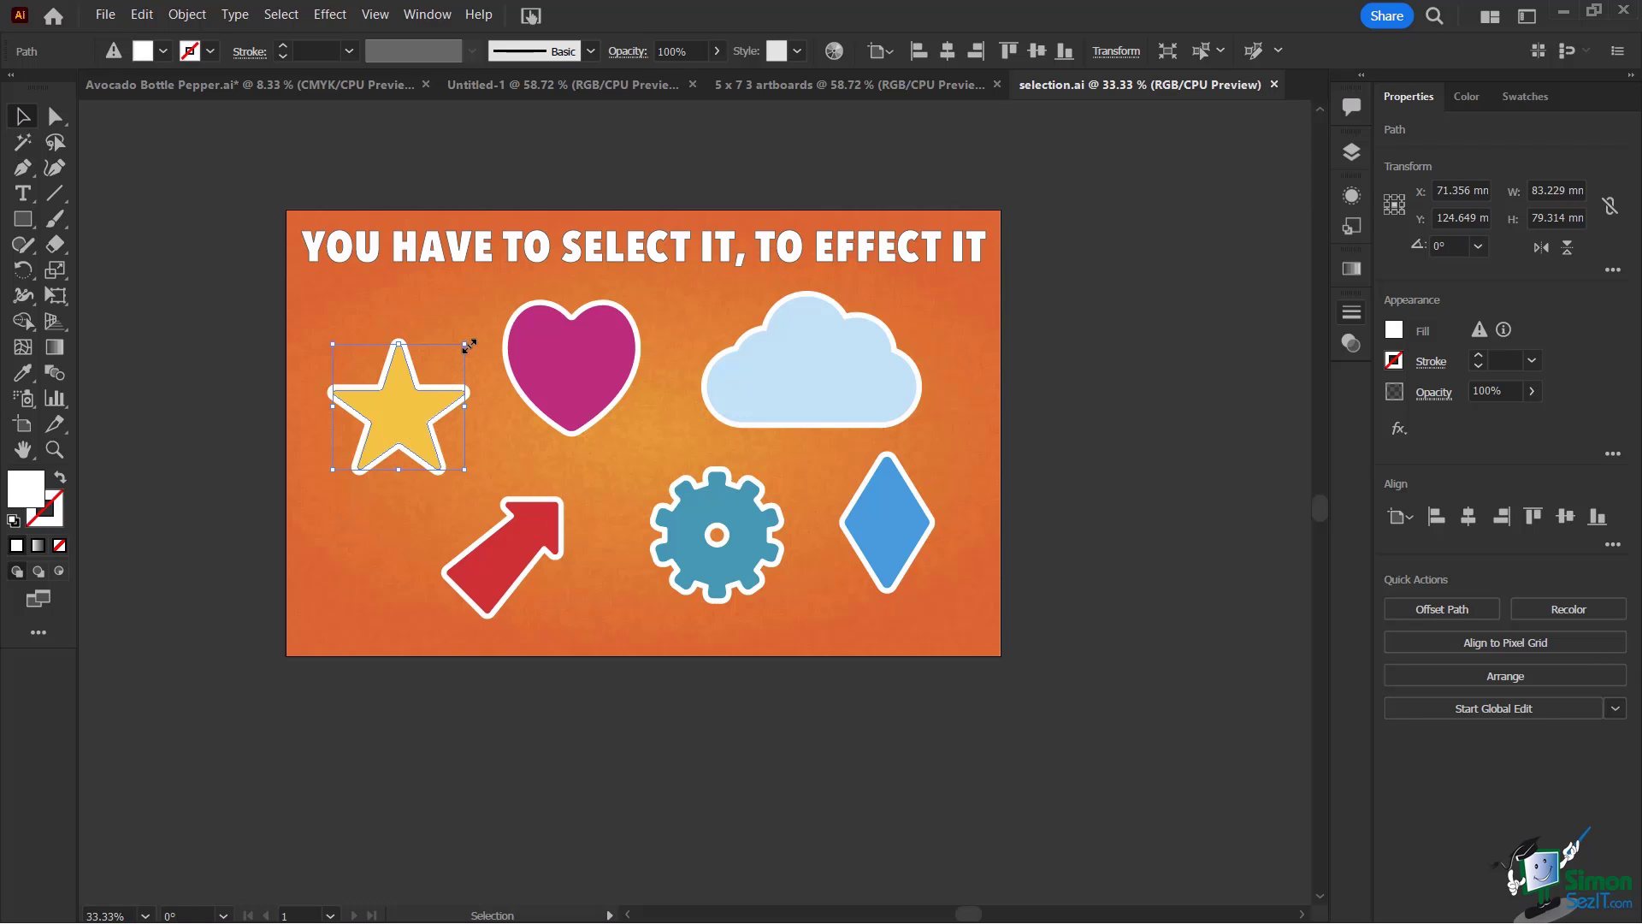
Enlarge the white outline path around the yellow star to about 97 × 87 mm and rotate it about 42°.
mouse_move(469, 345)
left_mouse_down()
mouse_move(520, 278)
mouse_move(487, 334)
left_mouse_up()
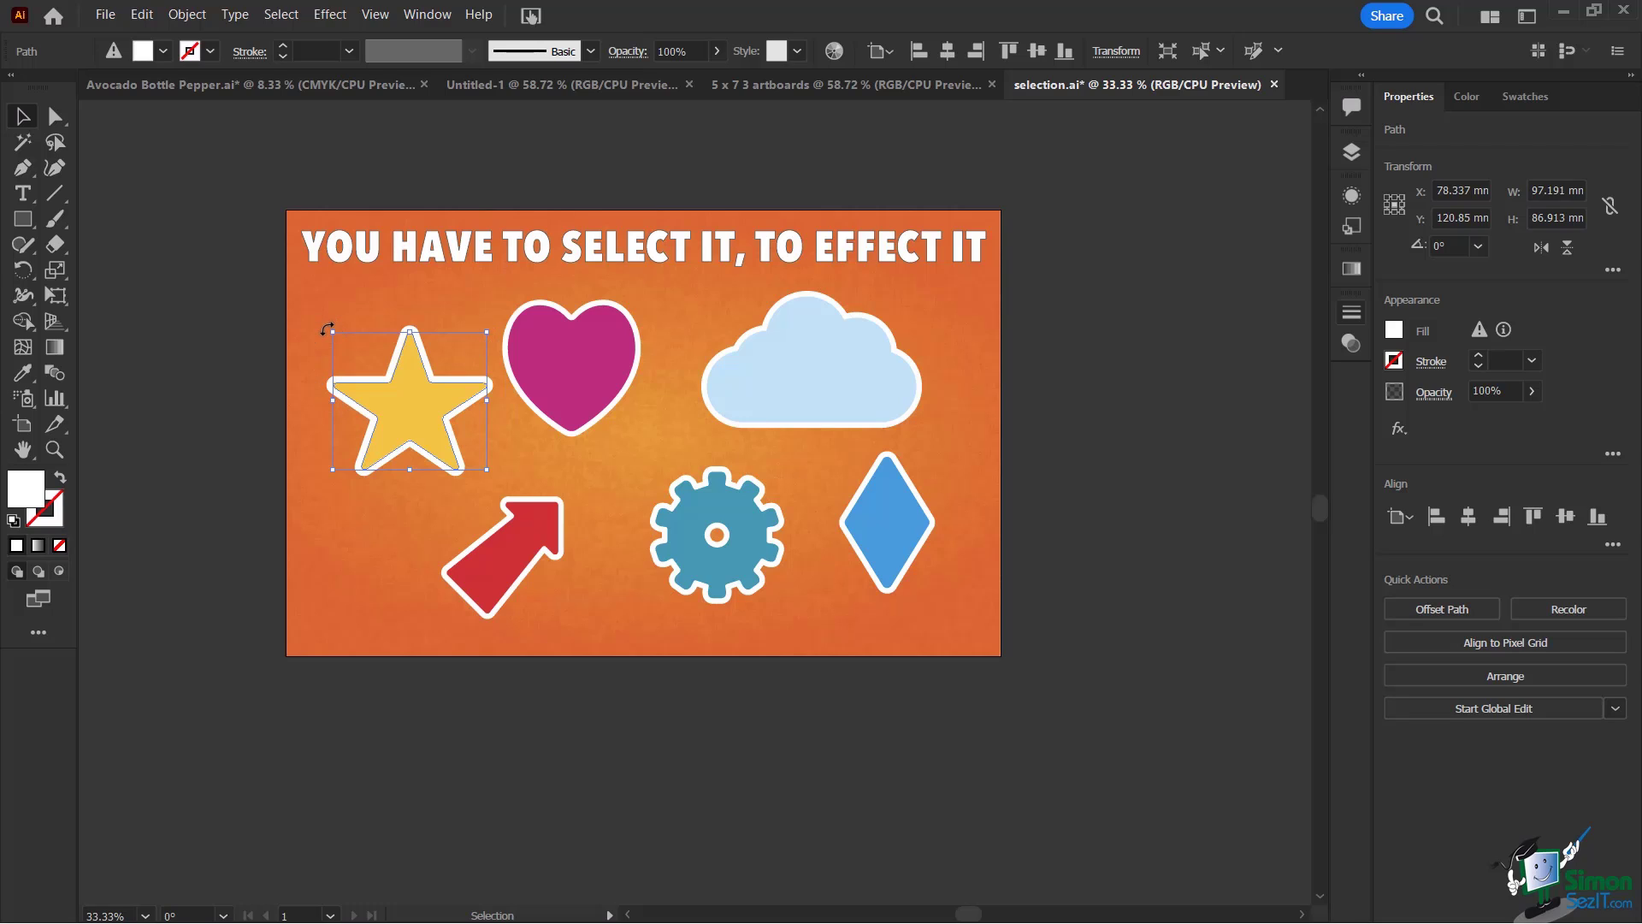
left_click_drag(326, 329, 306, 400)
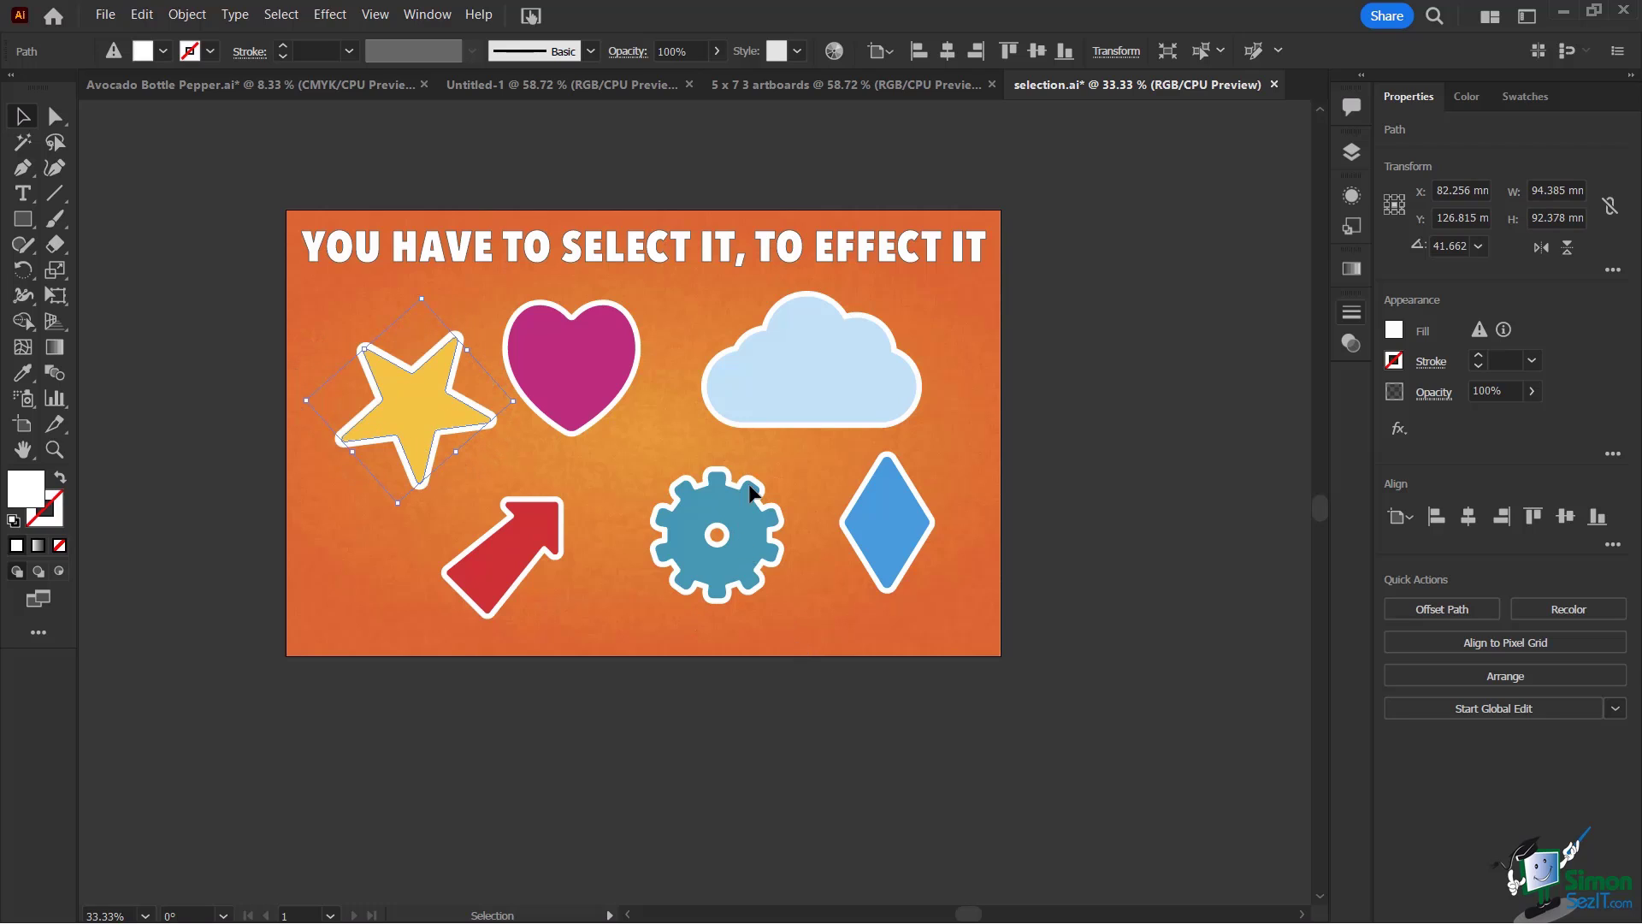
Rotate the red arrow until it points to the left, at an angle of about 90°, and clear the selection.
left_click(503, 579)
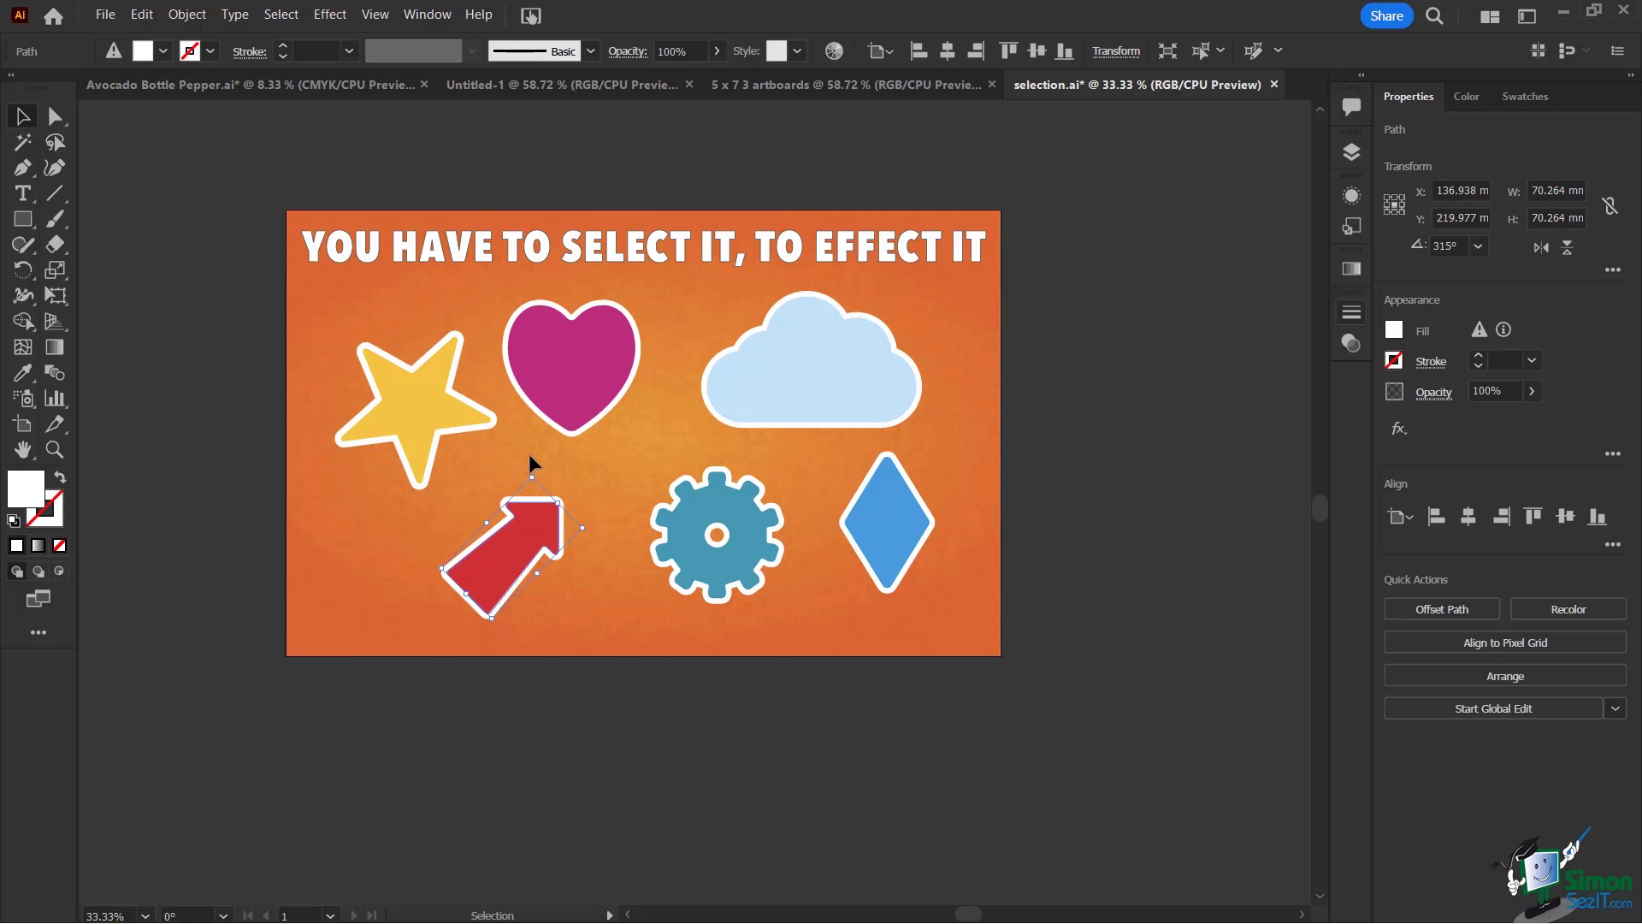
left_click_drag(529, 471, 585, 565)
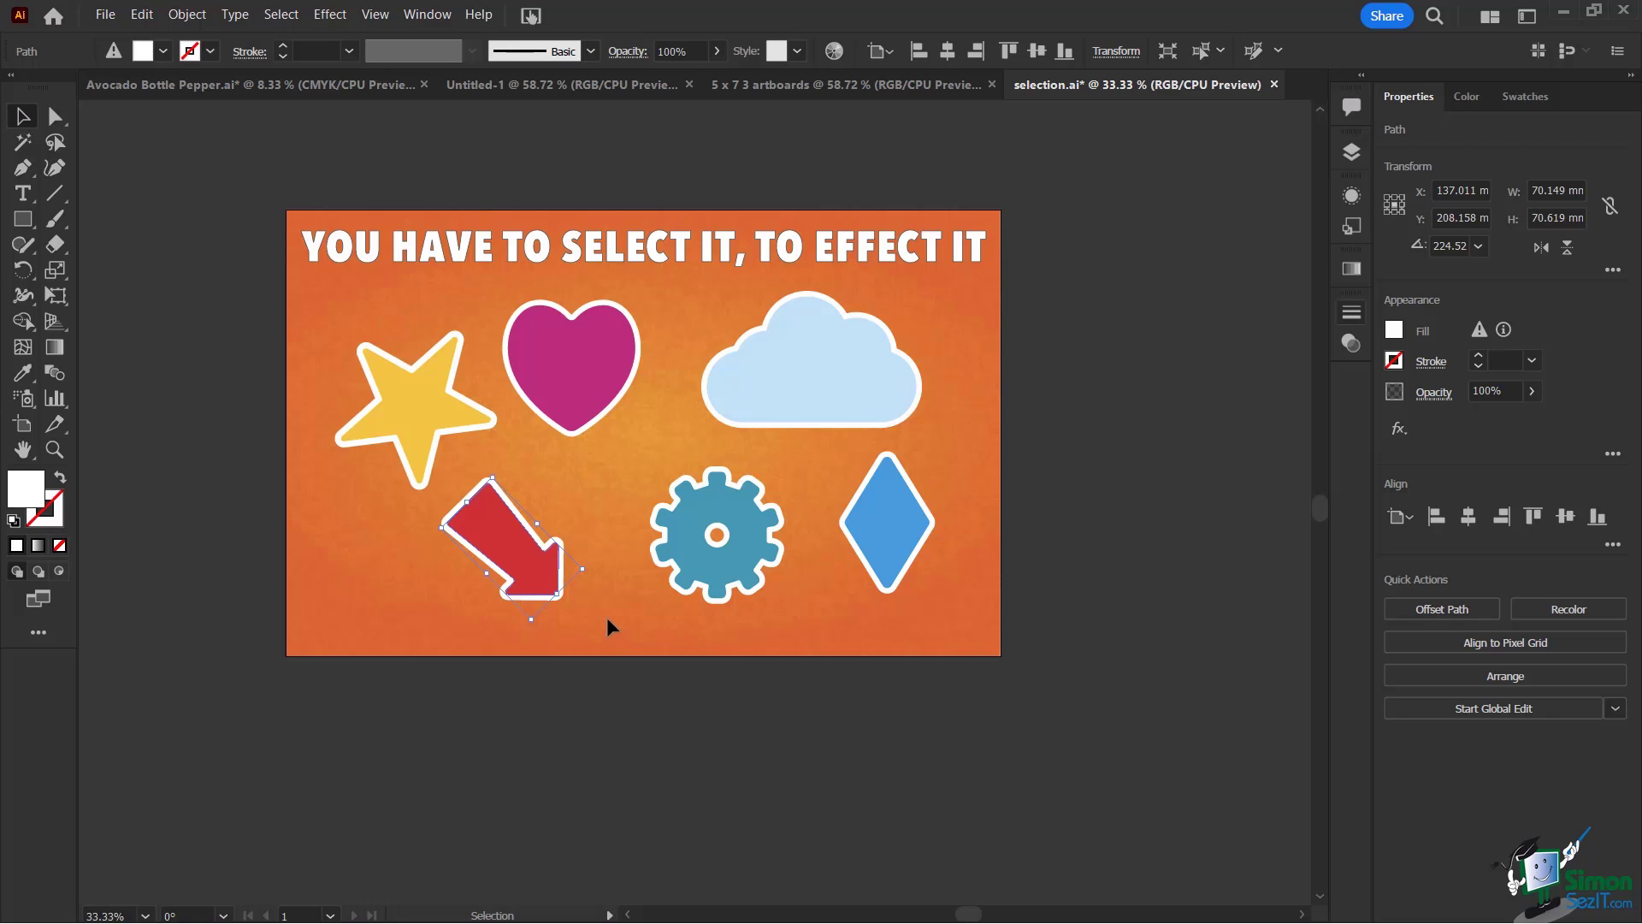
left_click_drag(592, 571, 345, 602)
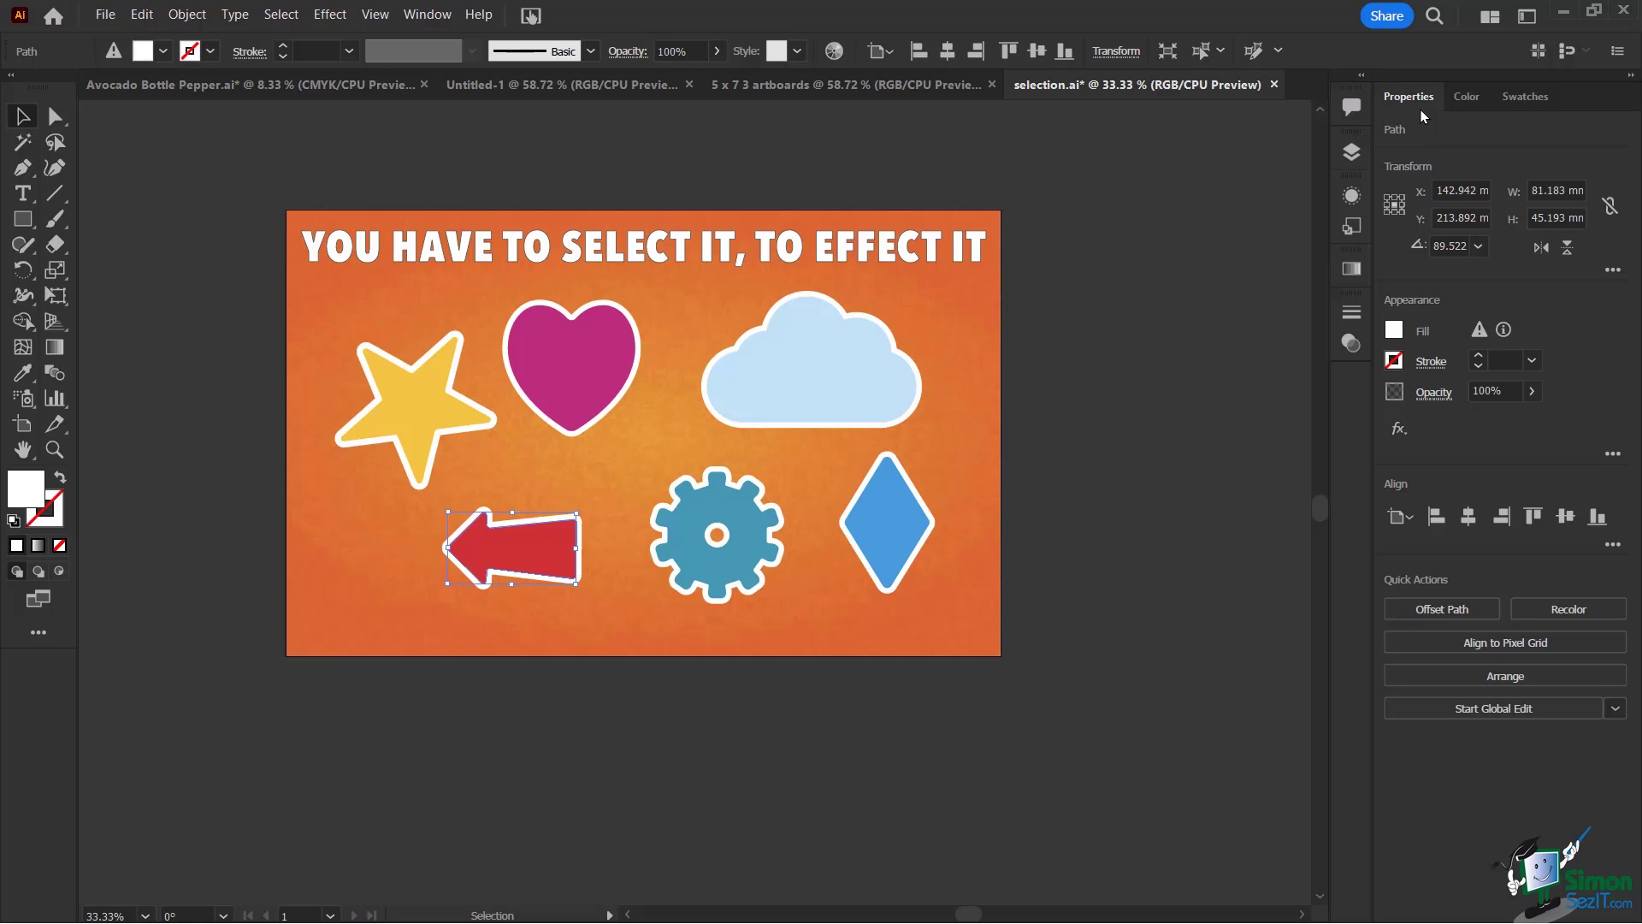
left_click(574, 259)
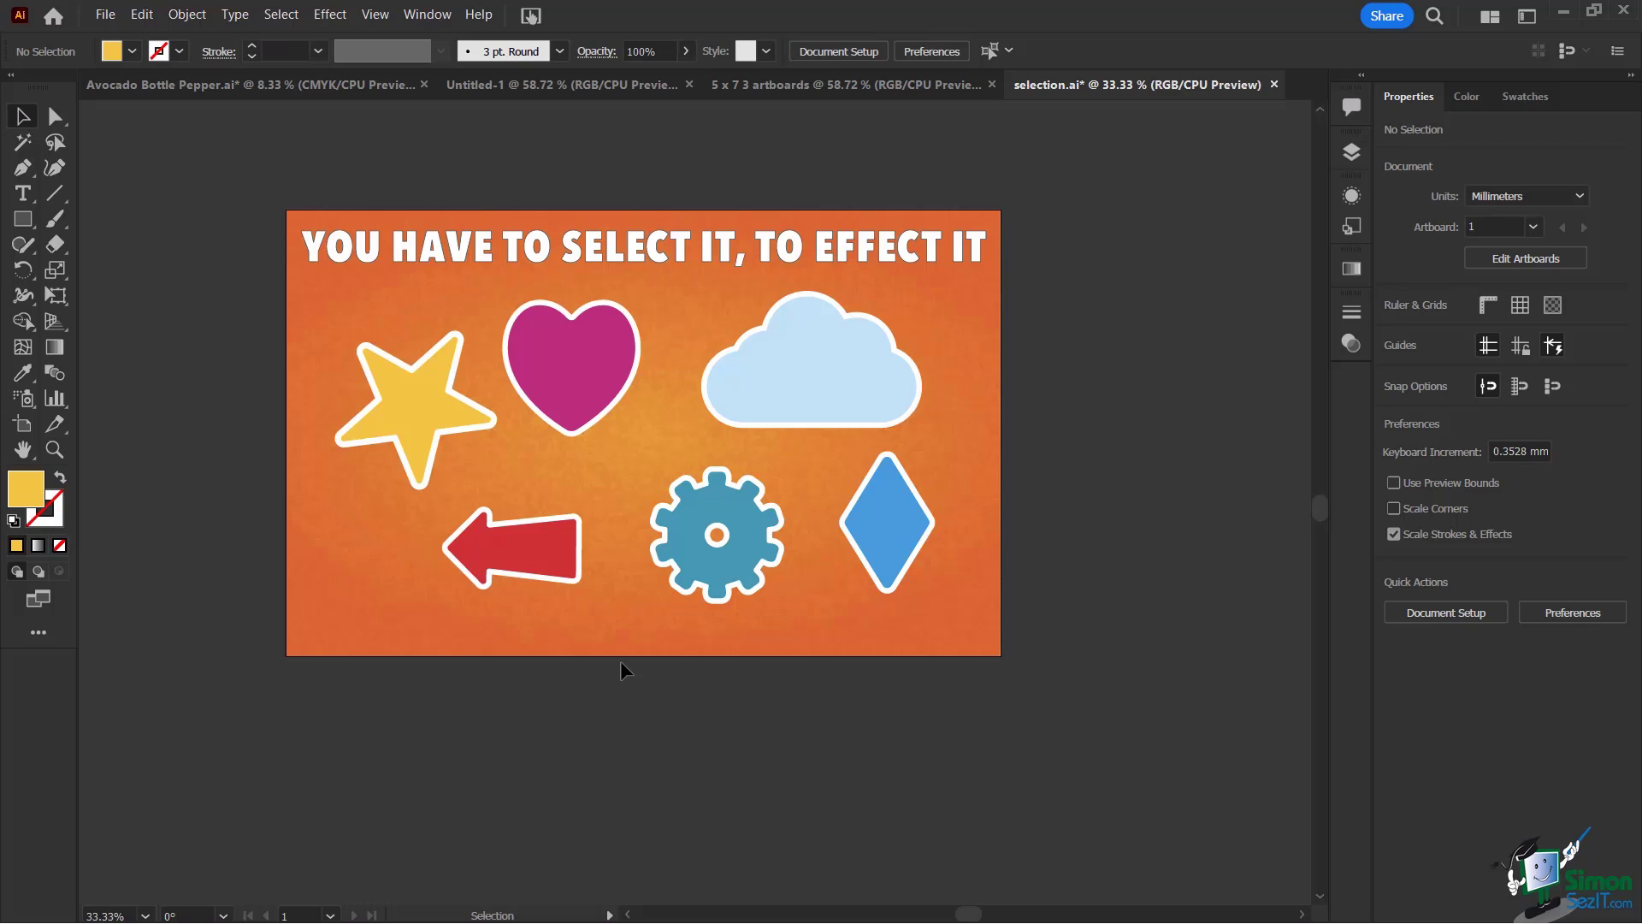
Select the pink heart and the yellow star one after the other to examine each shape's fill and stroke.
left_click(560, 384)
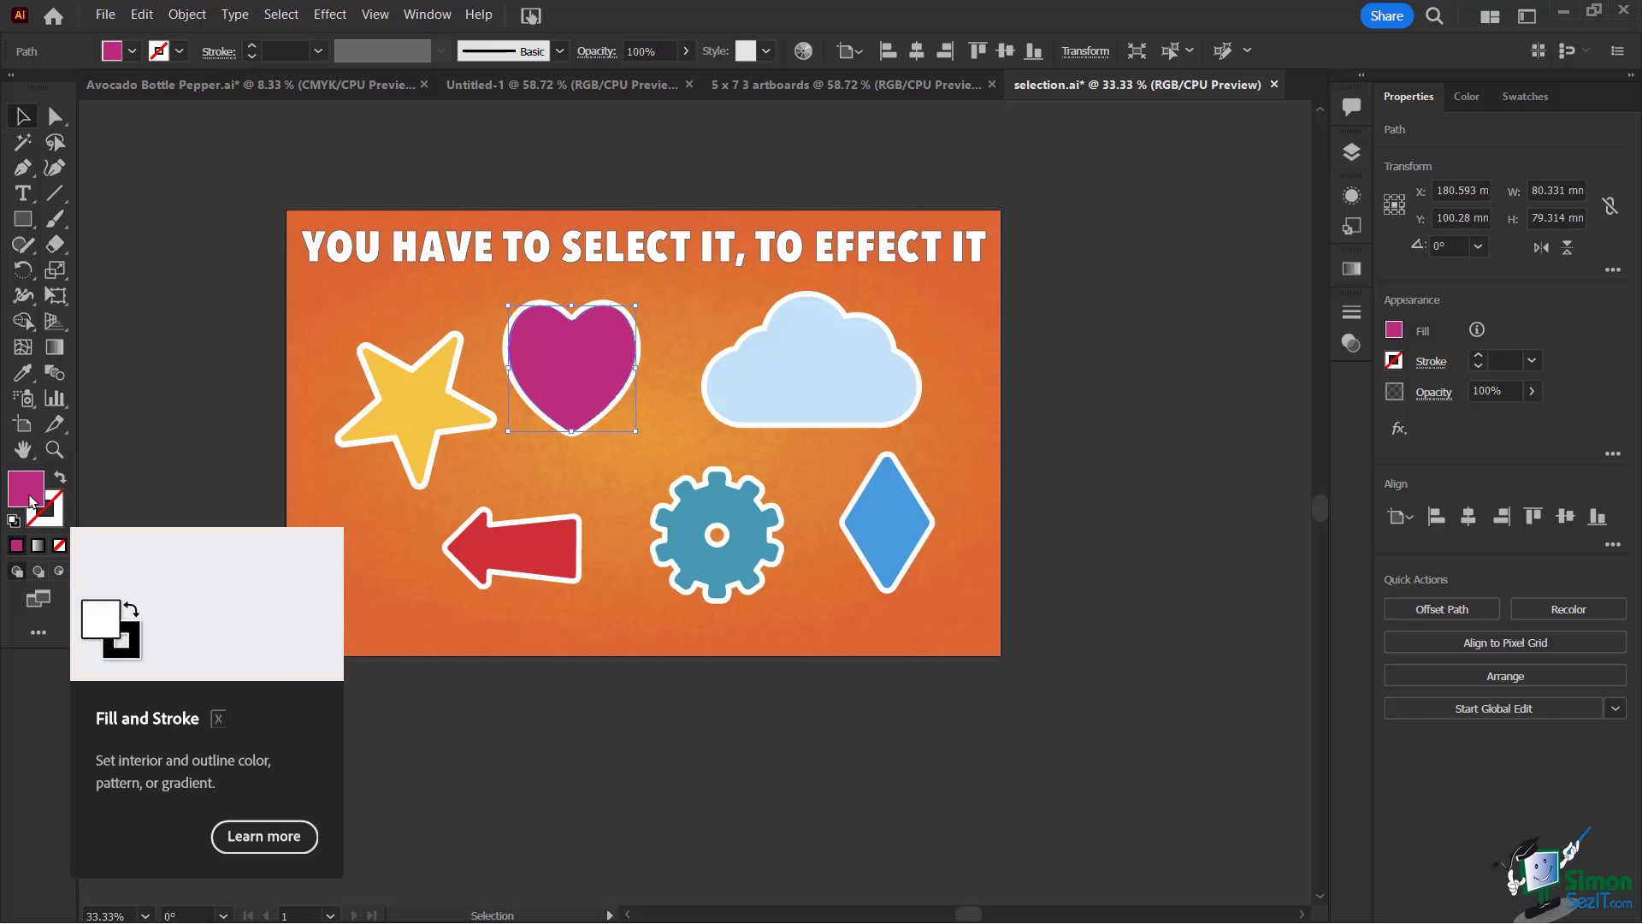
left_click(423, 412)
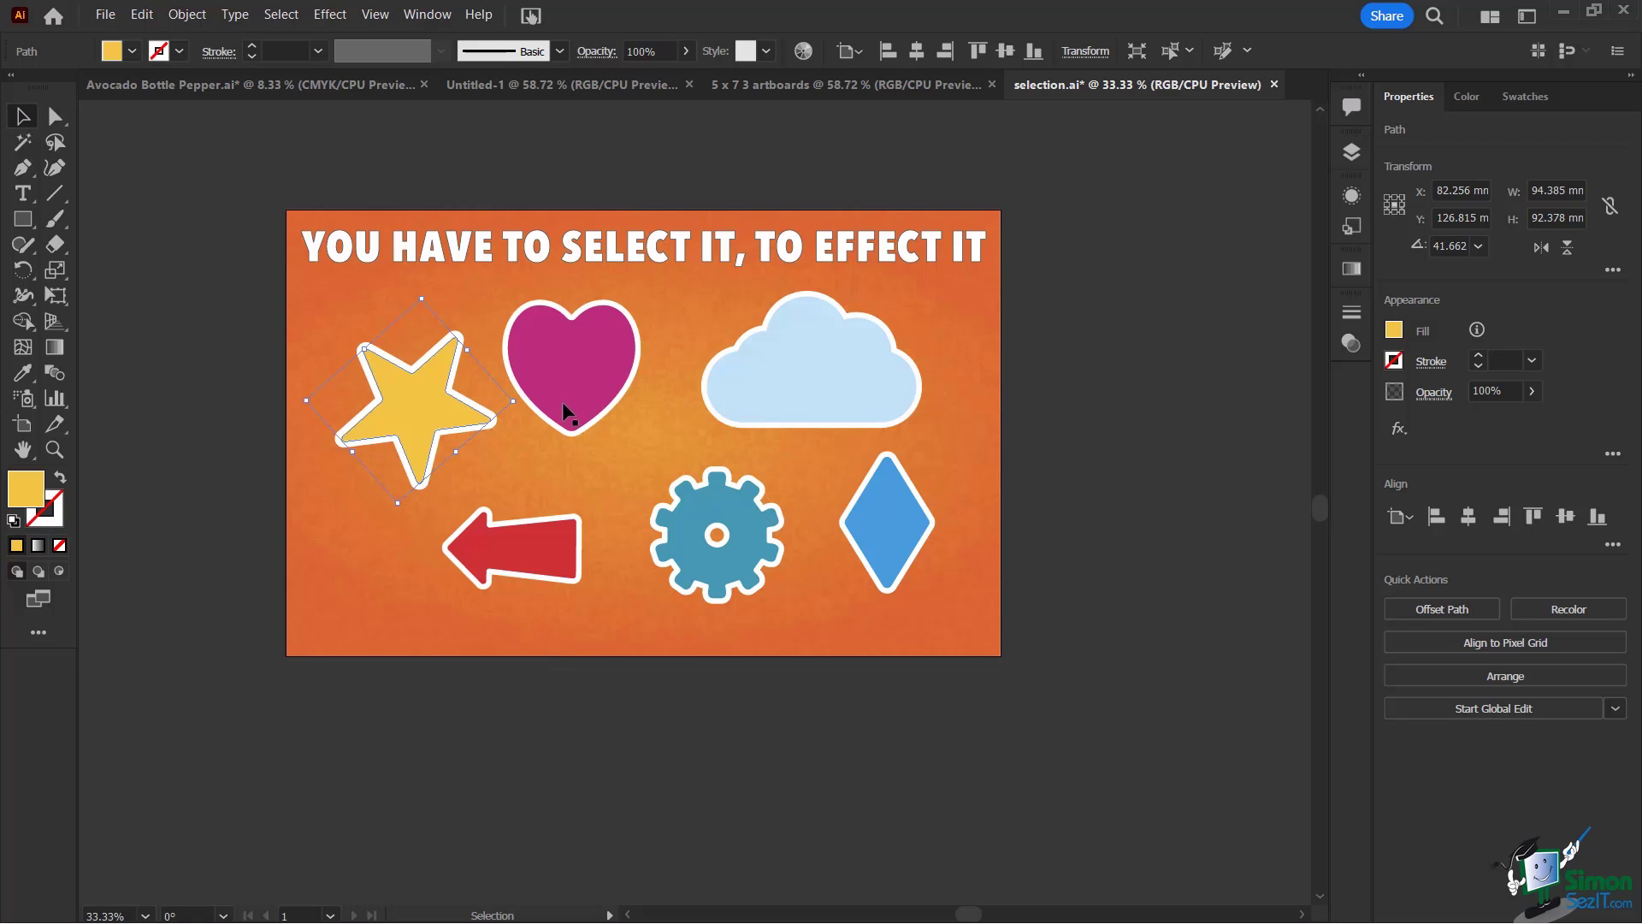
Isolate the yellow star for editing and leave isolation mode again.
double_click(414, 411)
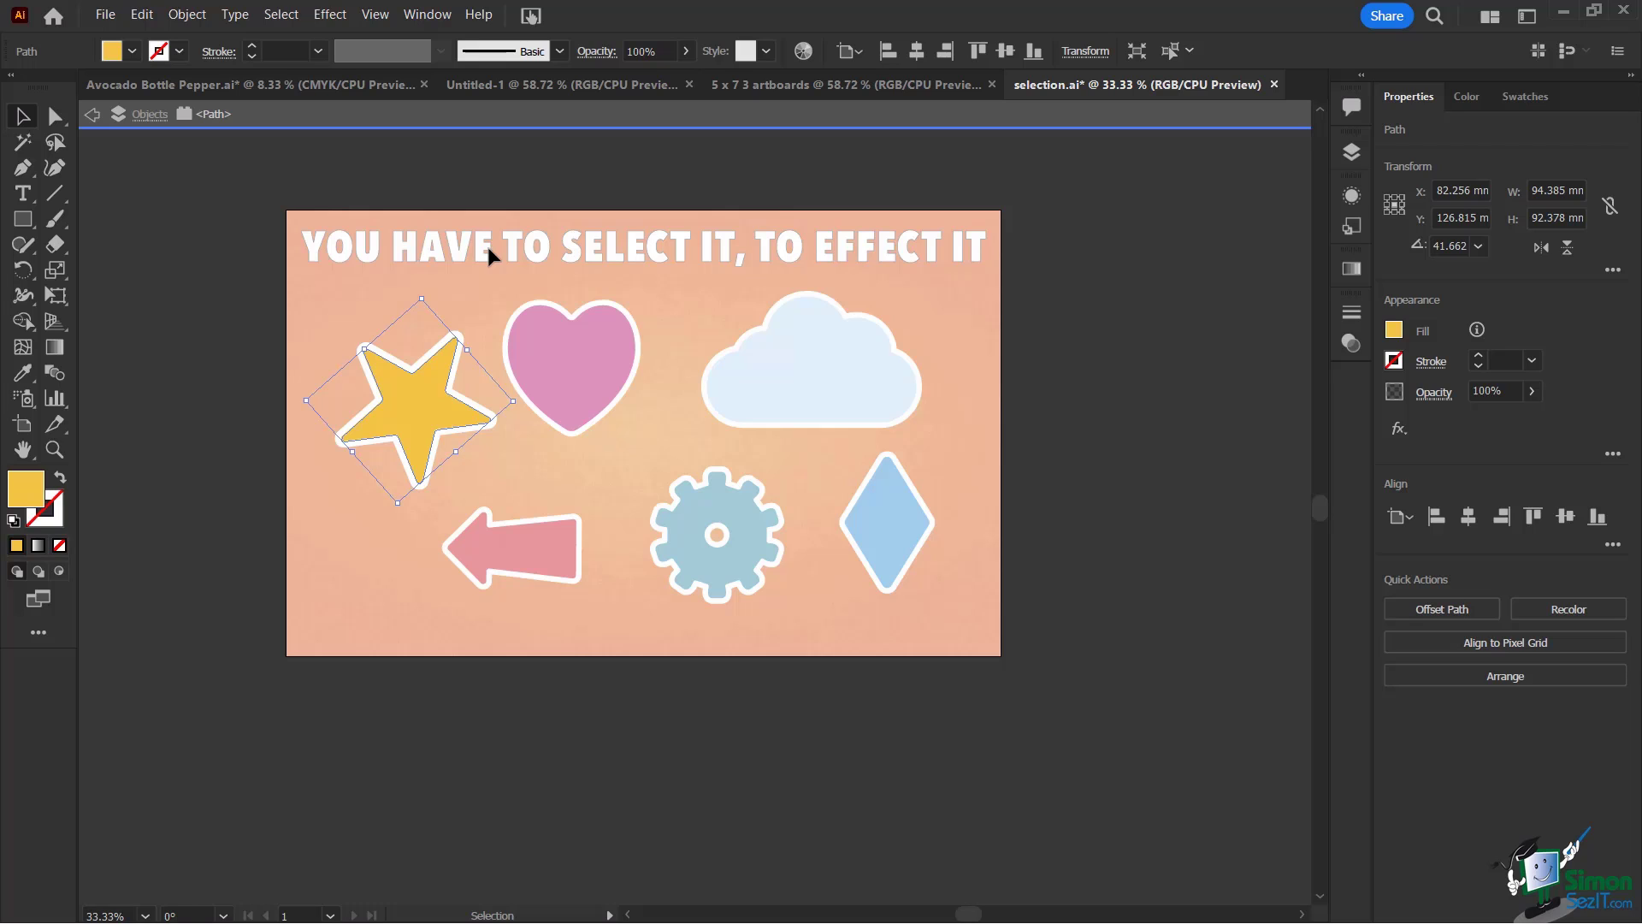
left_click(91, 115)
left_click(90, 117)
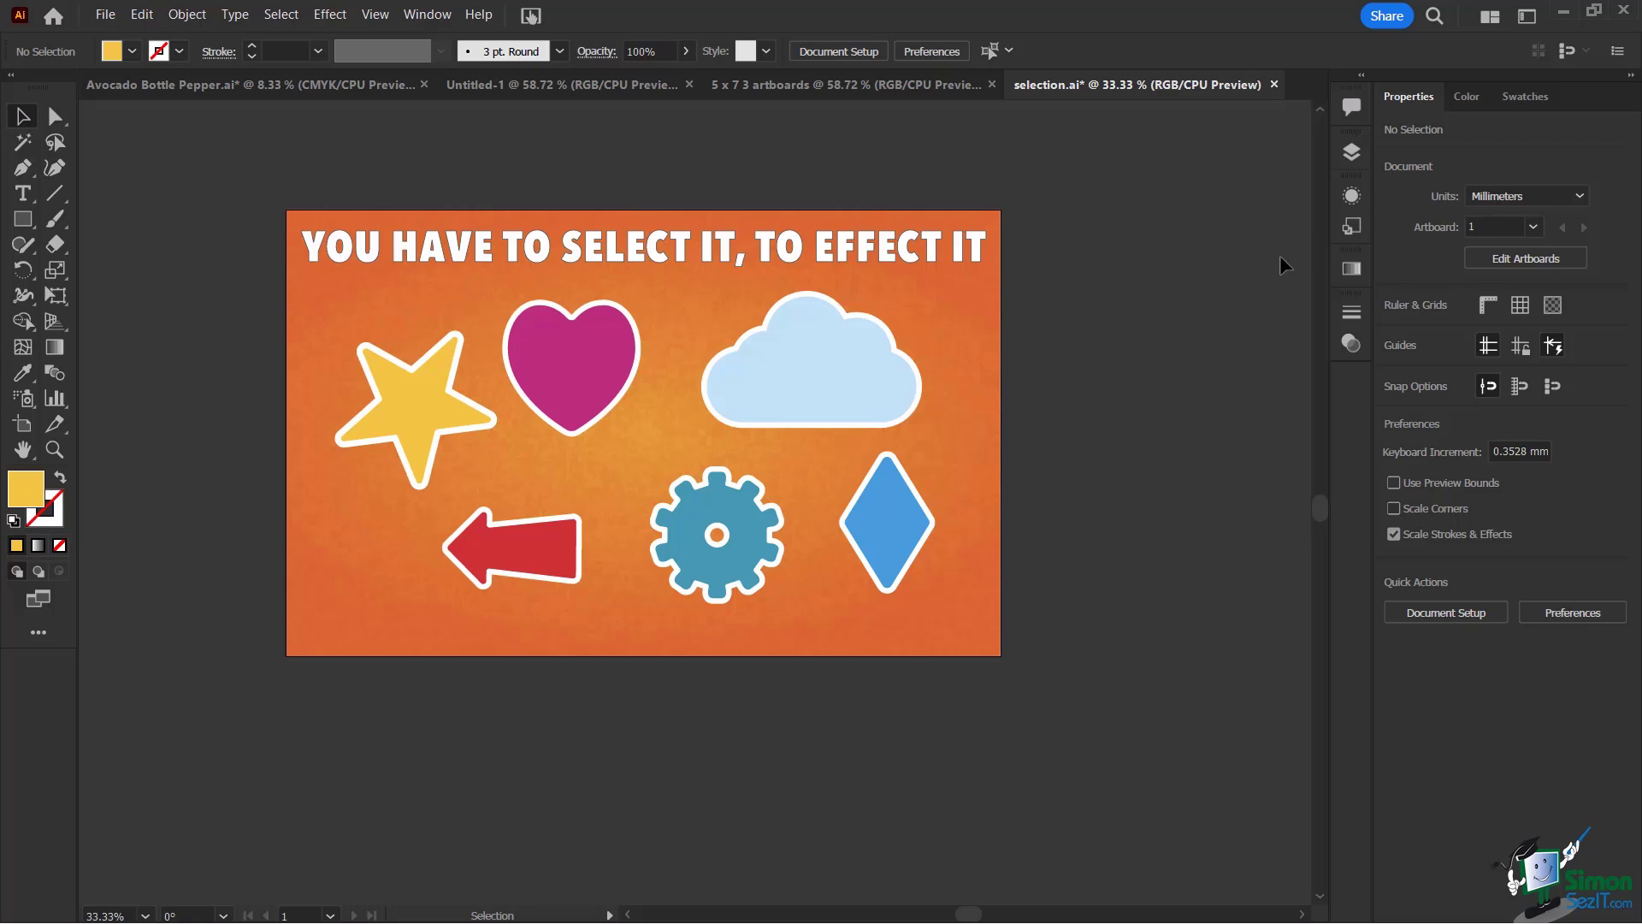
Expand and unlock the BG layer and select its orange background rectangle.
left_click(1352, 153)
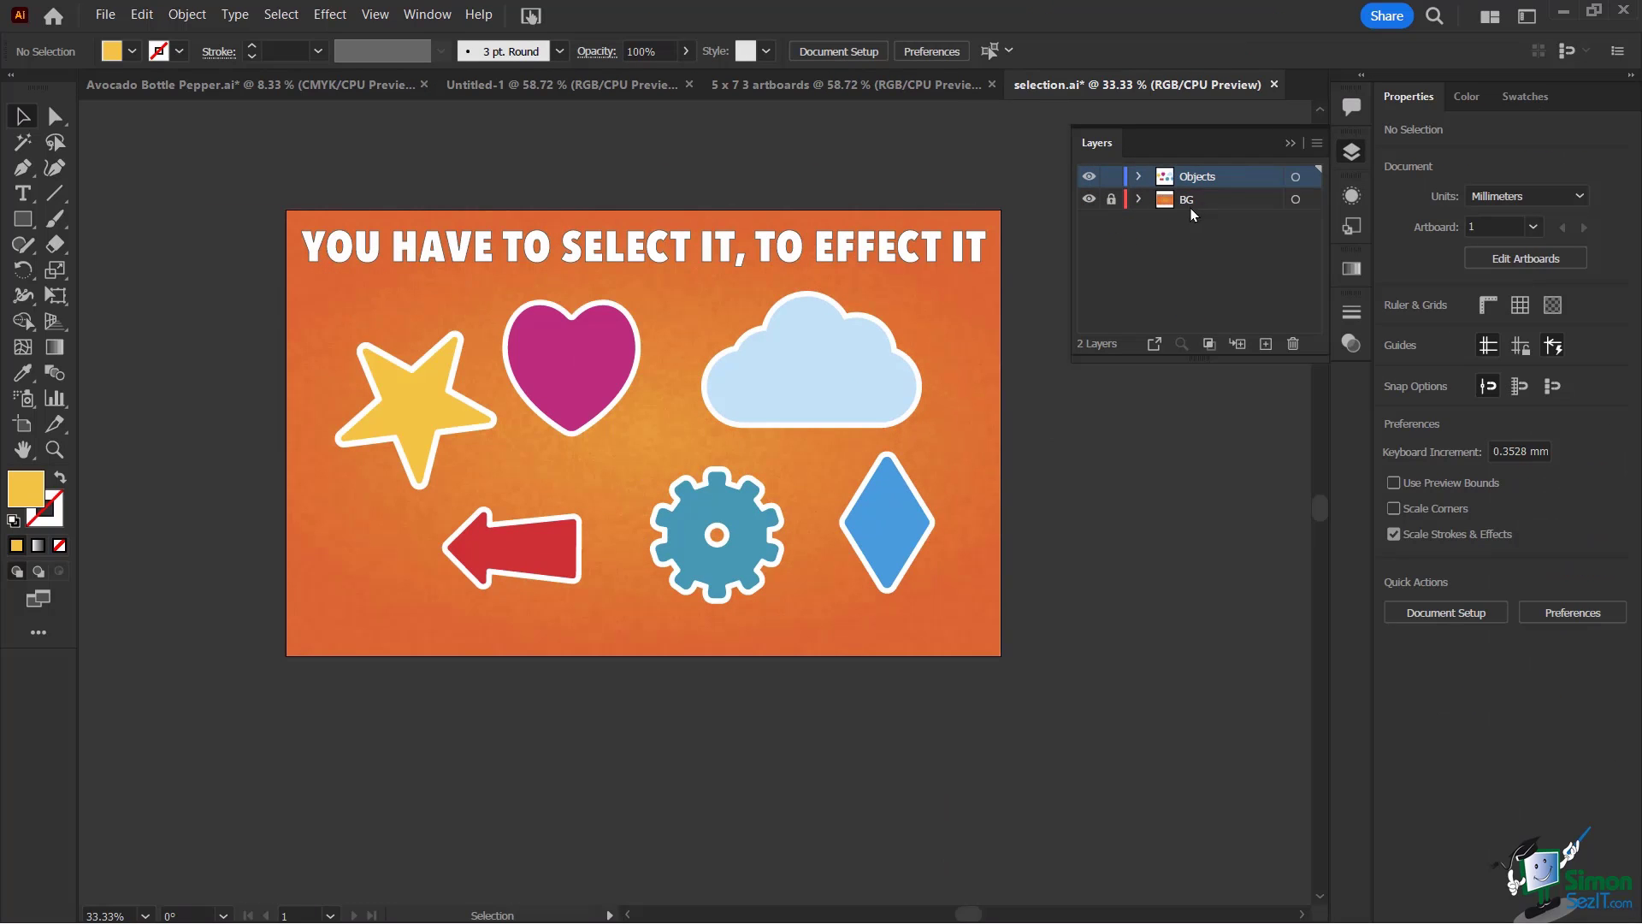
left_click(1139, 199)
left_click(1111, 199)
left_click(955, 291)
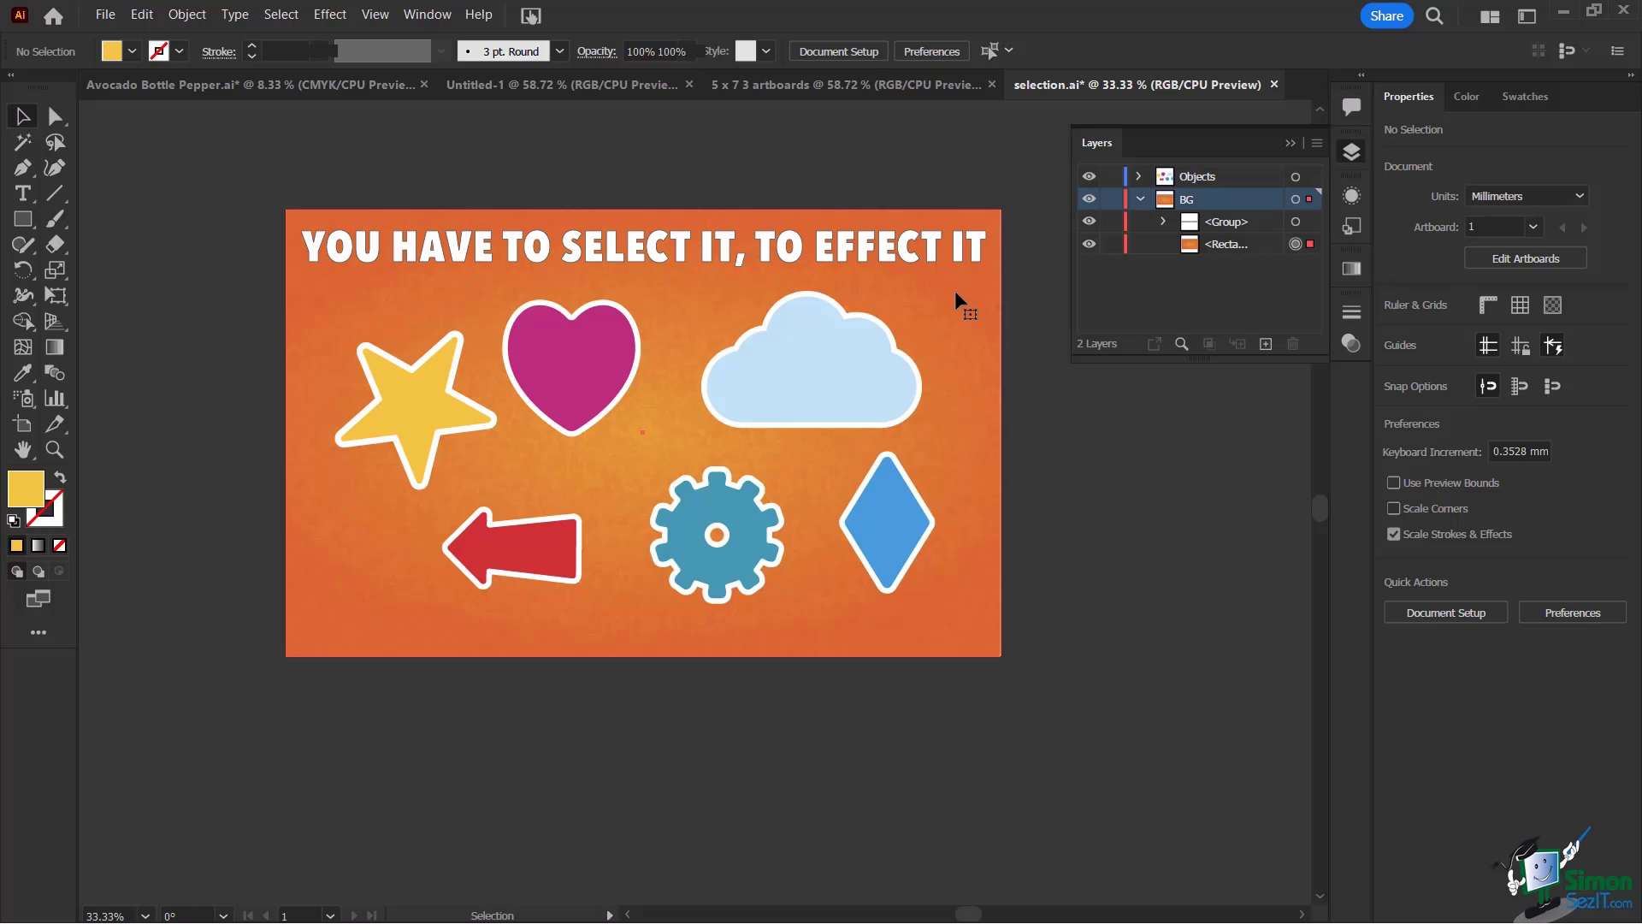
Move the title "YOU HAVE TO SELECT IT, TO EFFECT IT" down about 14 mm and delete it.
left_click(761, 249)
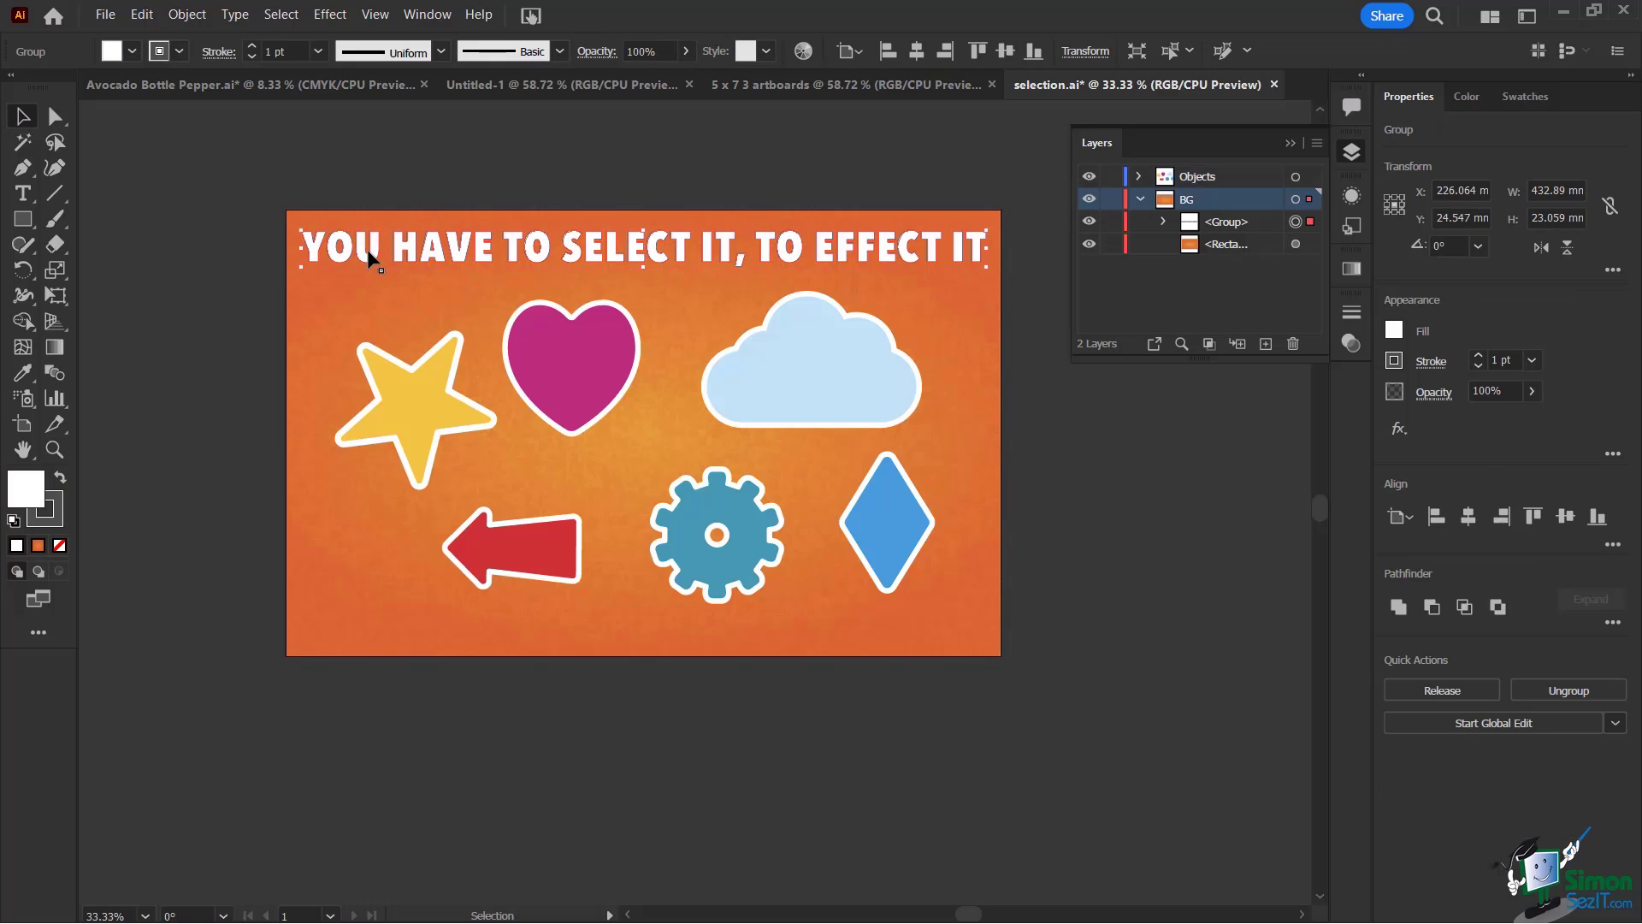
left_click_drag(369, 253, 369, 276)
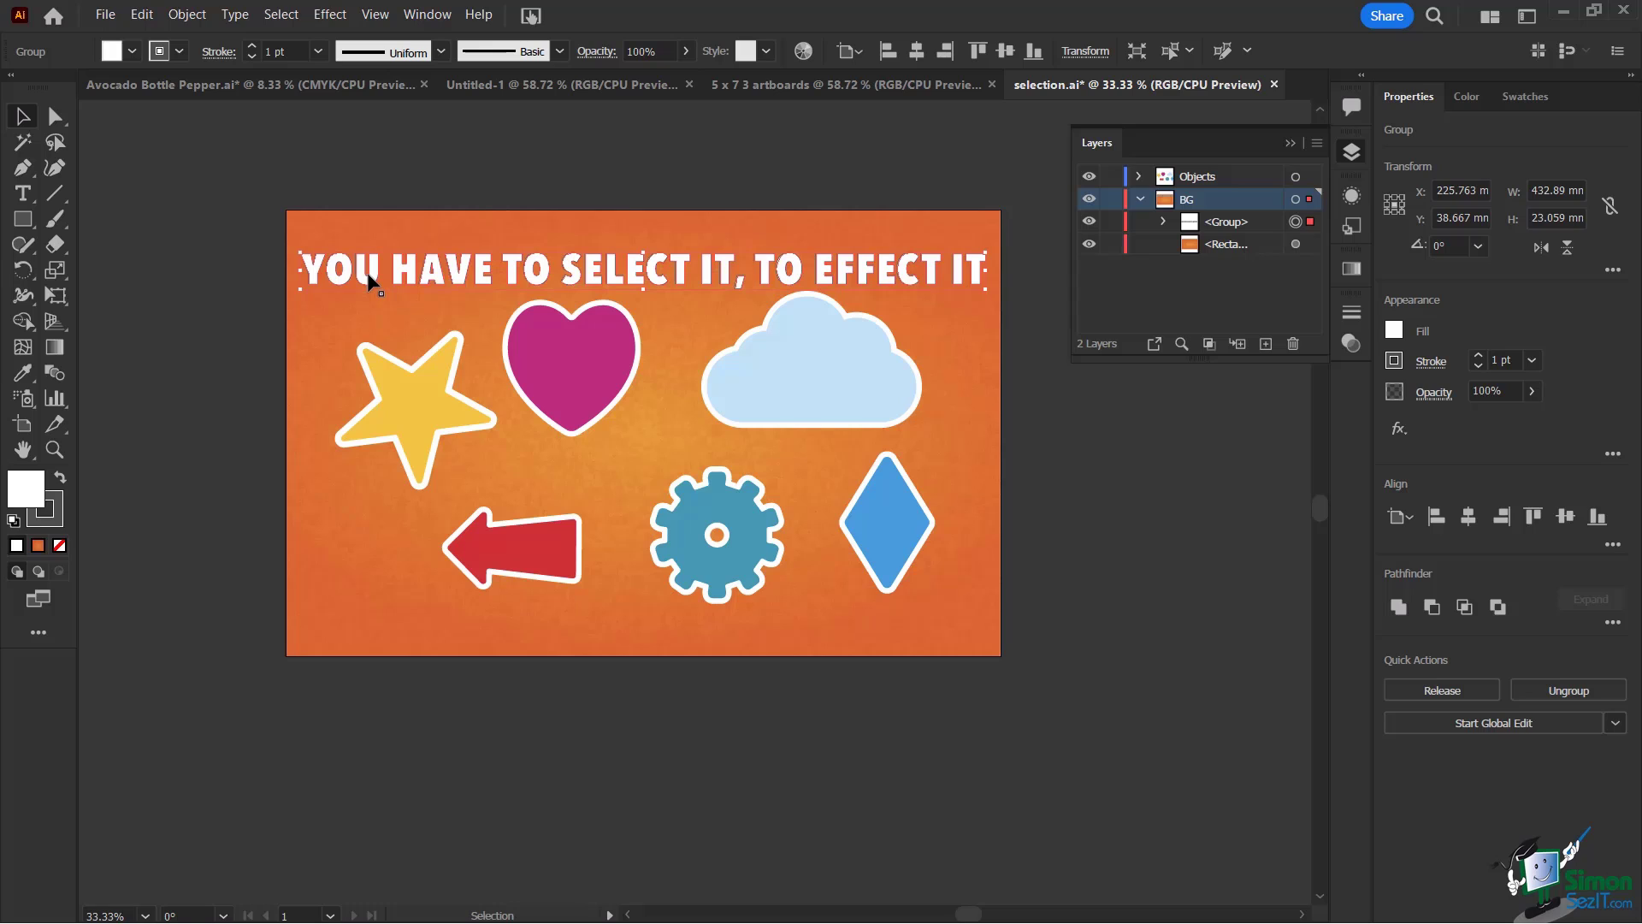
key("Delete")
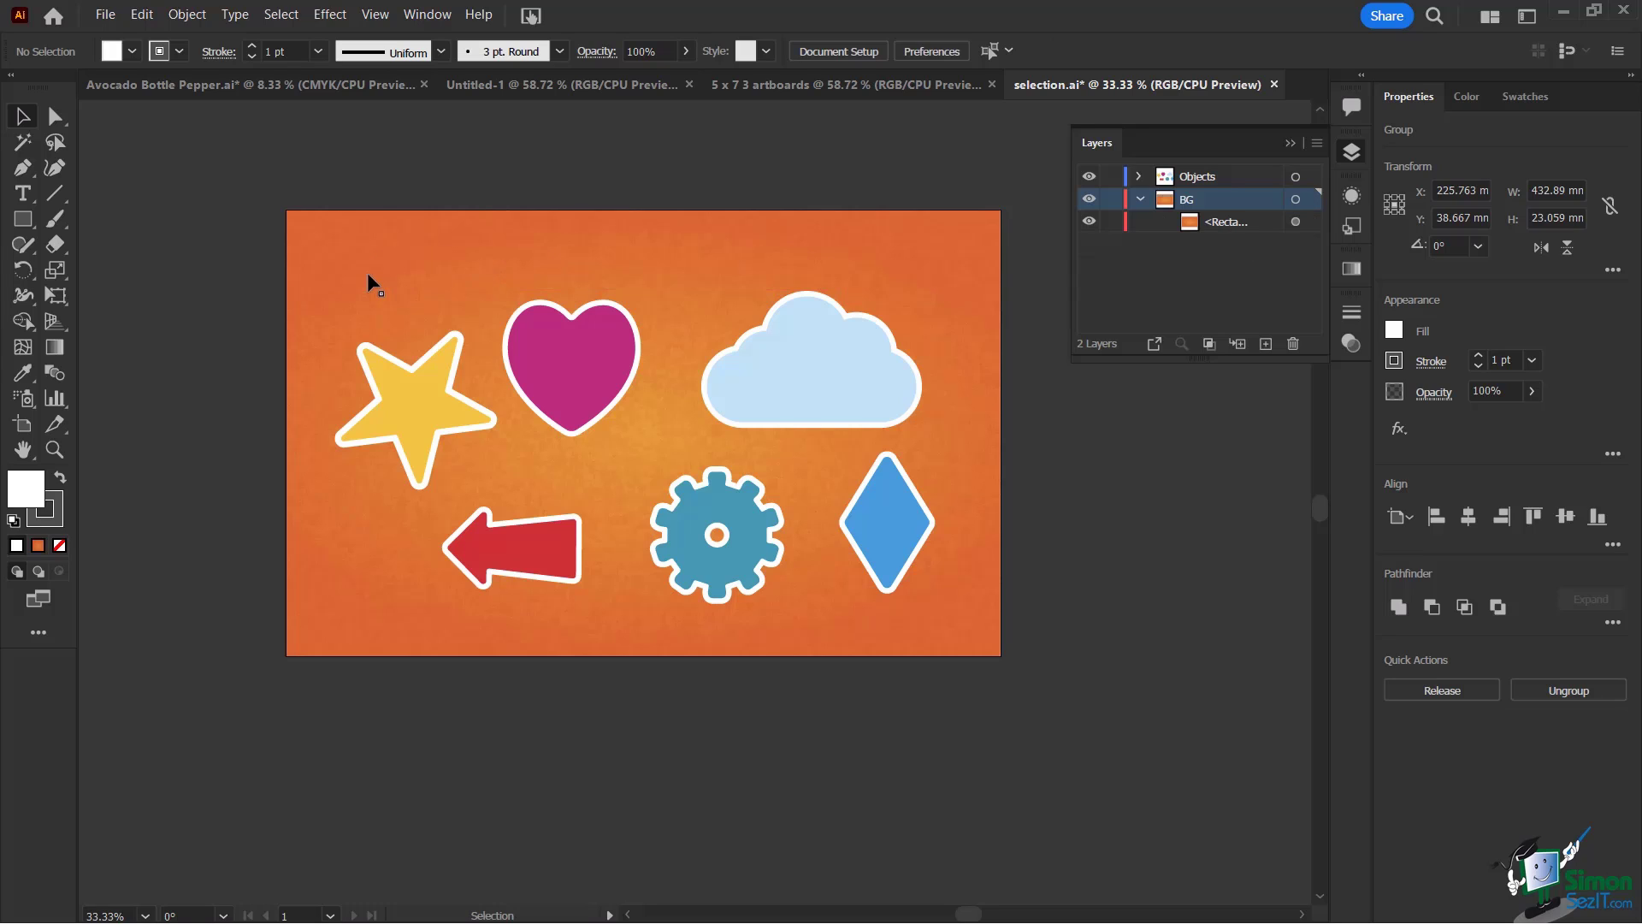
Undo the title's deletion and its downward move, and clear the selection.
left_click(142, 15)
left_click(168, 39)
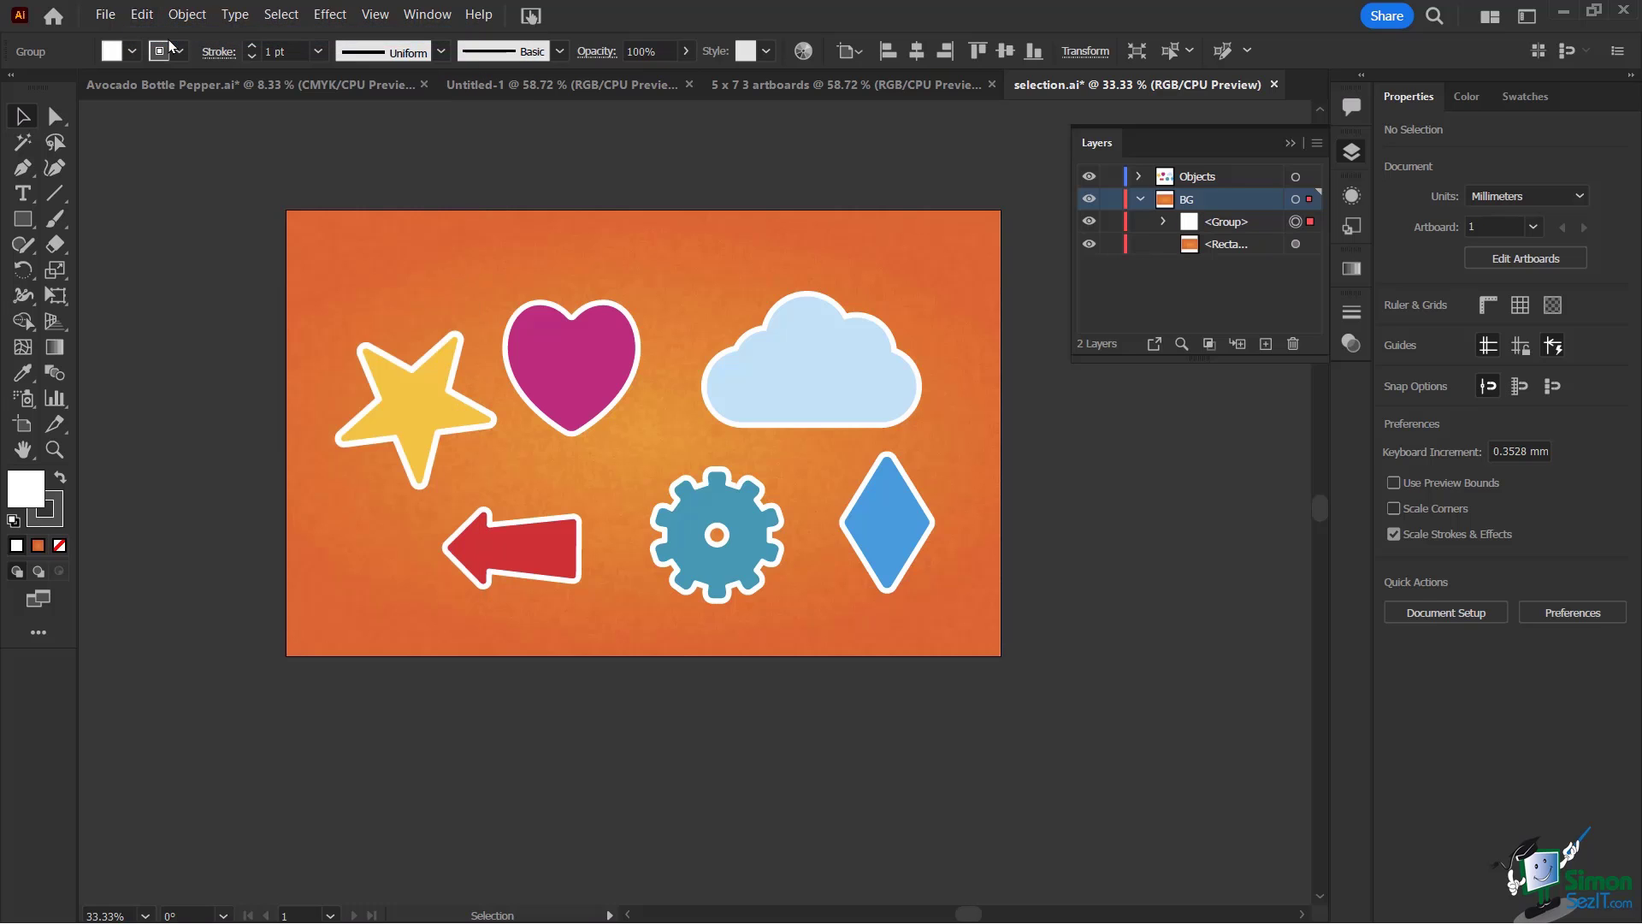
left_click(142, 14)
left_click(165, 39)
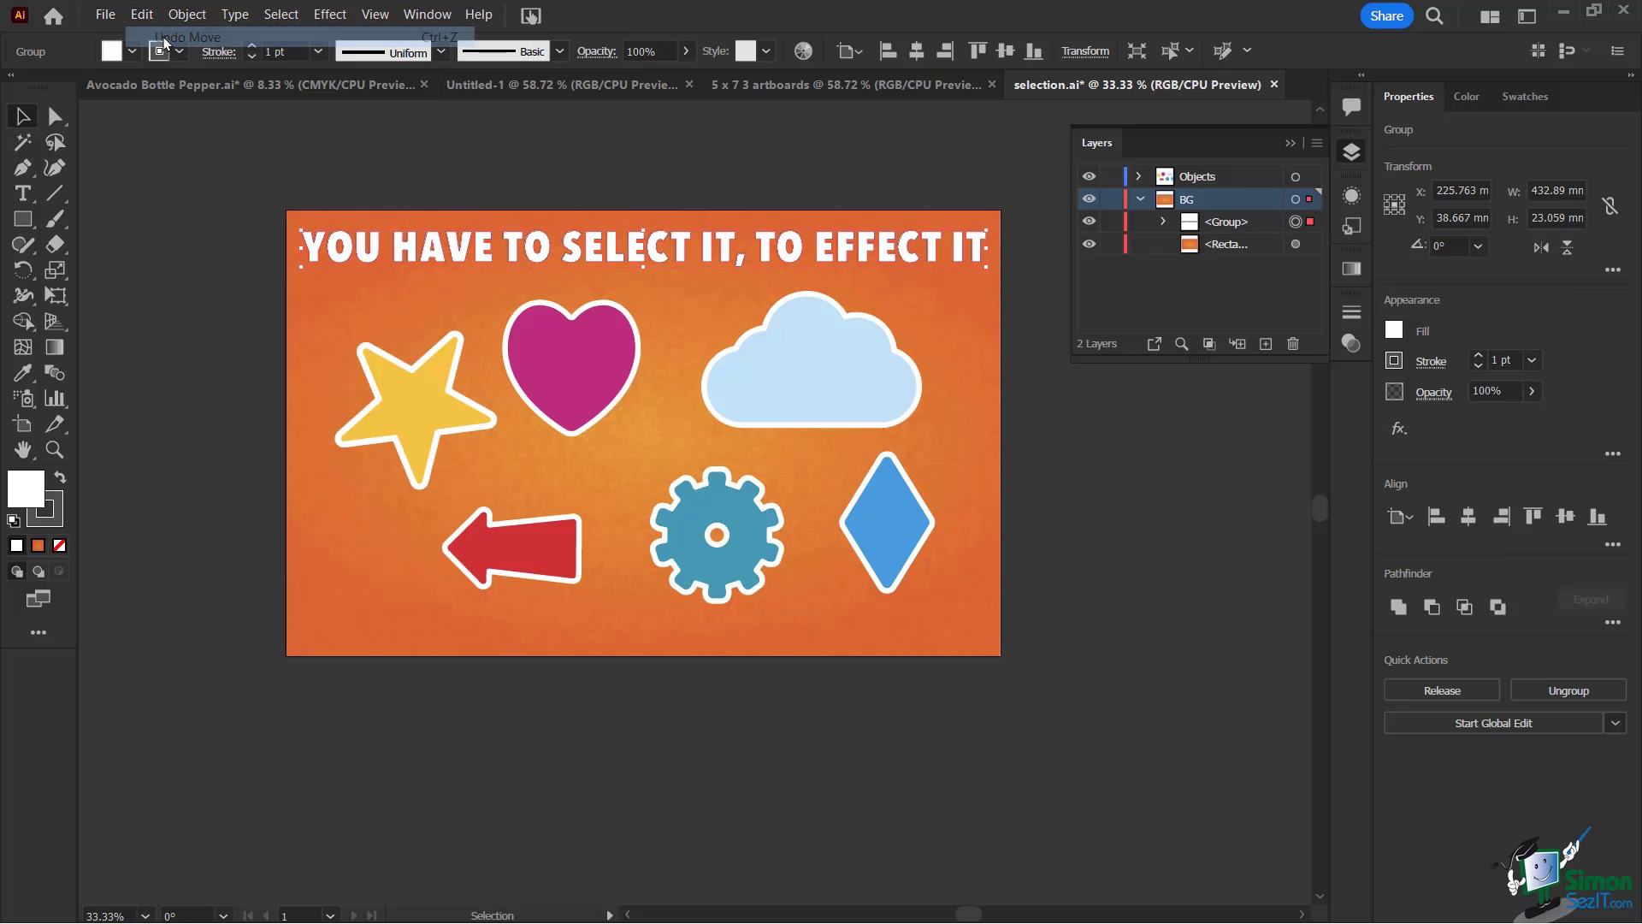
left_click(1064, 477)
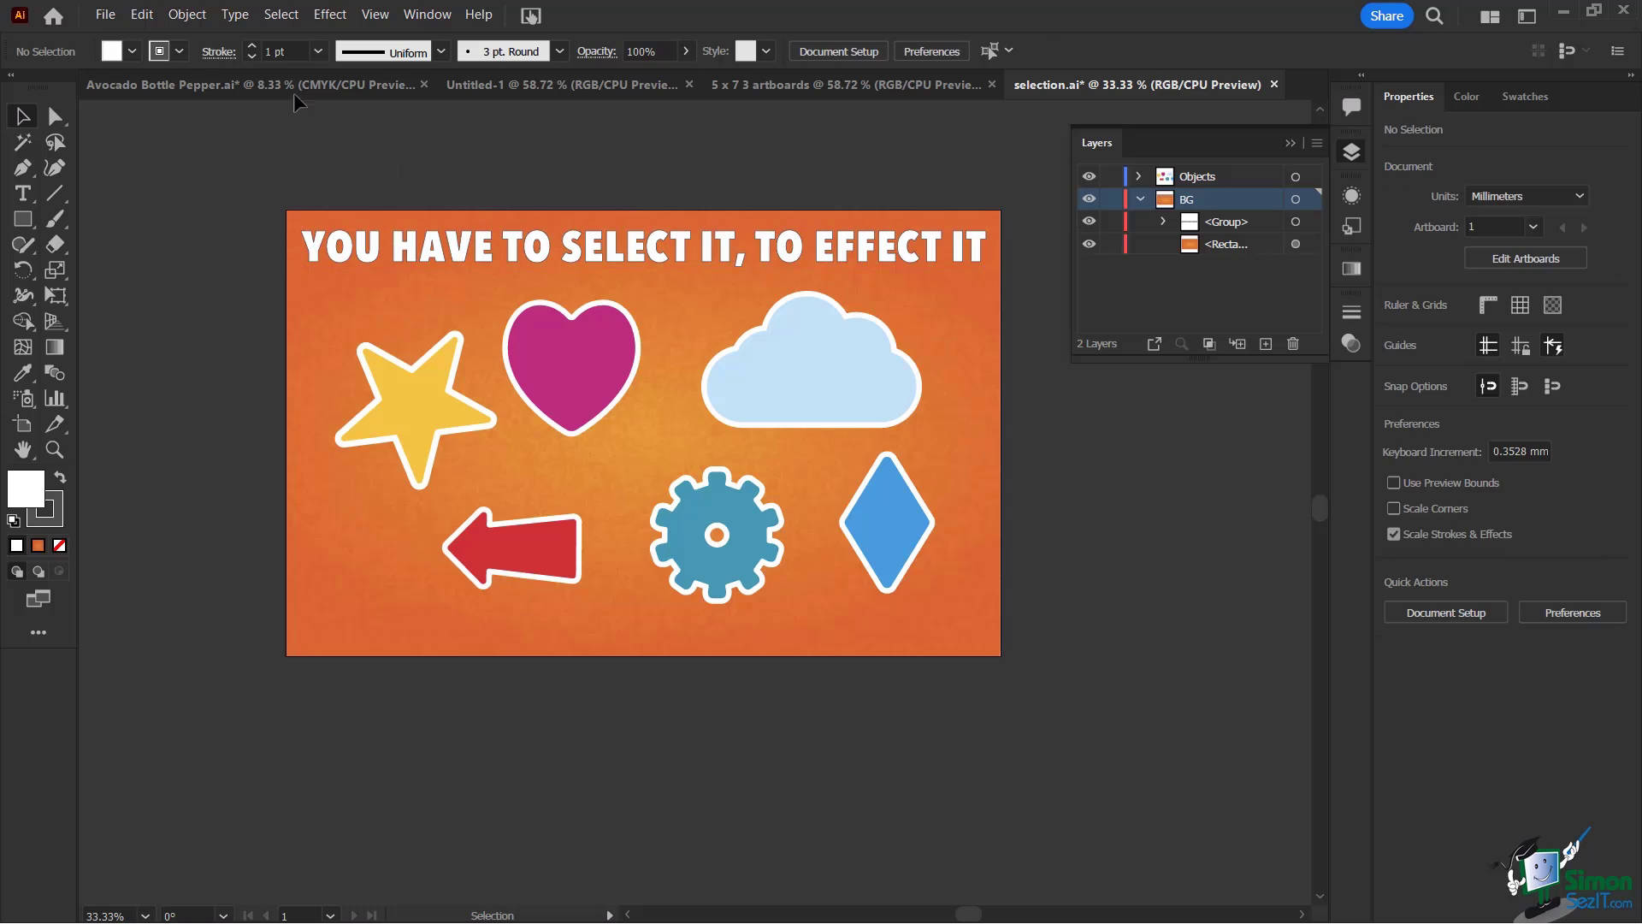
left_click(142, 14)
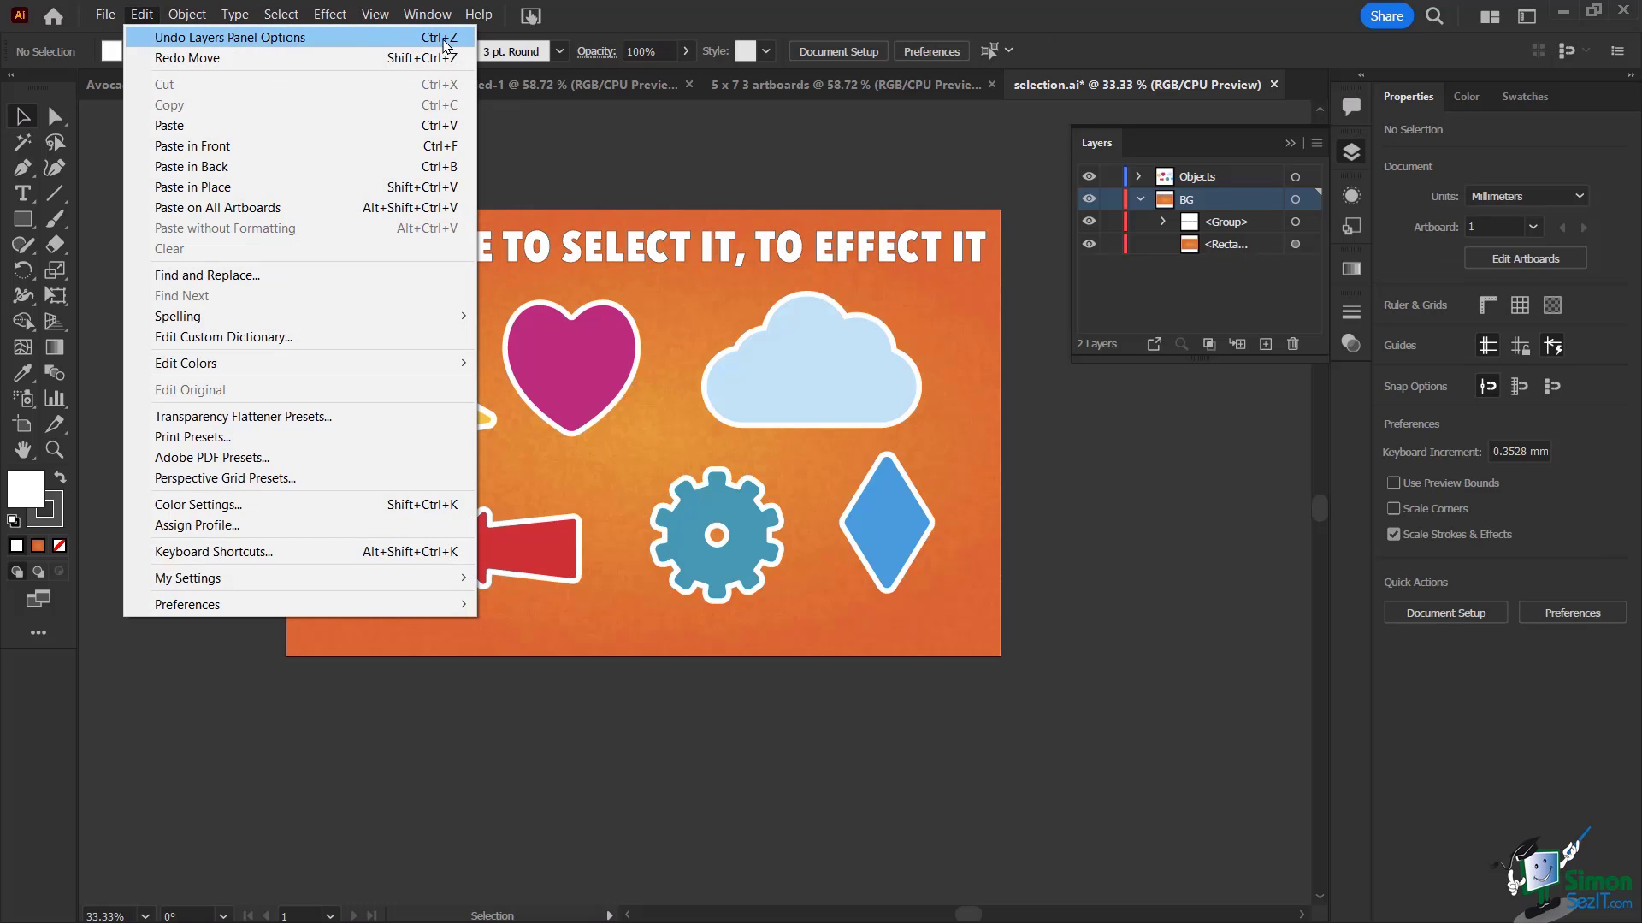
left_click(685, 18)
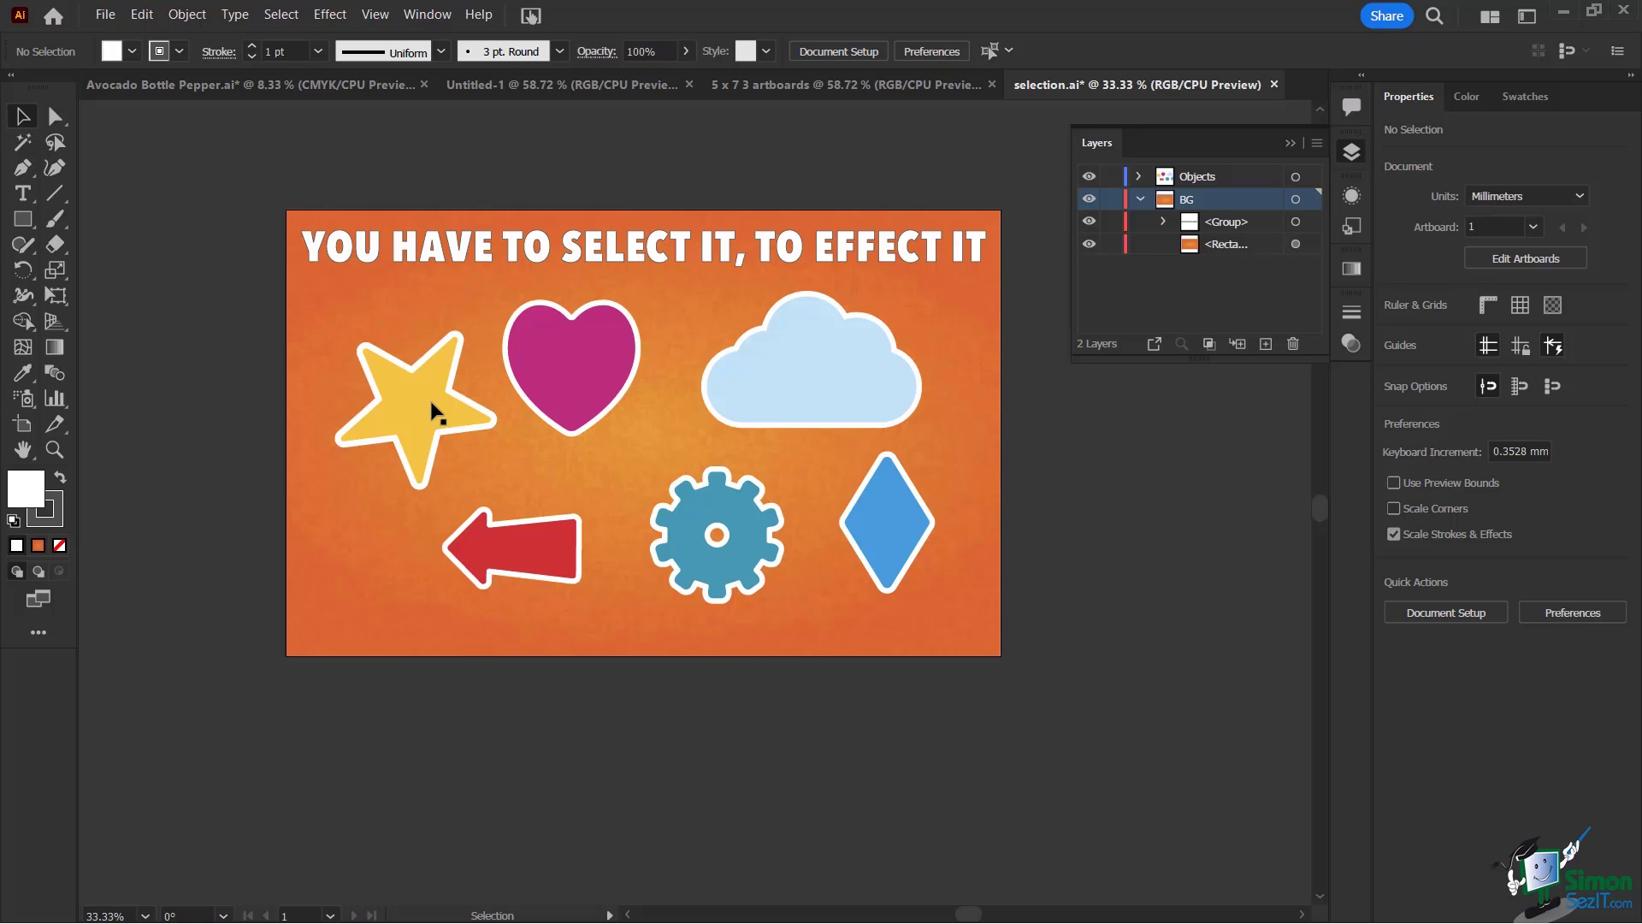
Select the title text group and lock the BG layer again.
left_click(580, 254)
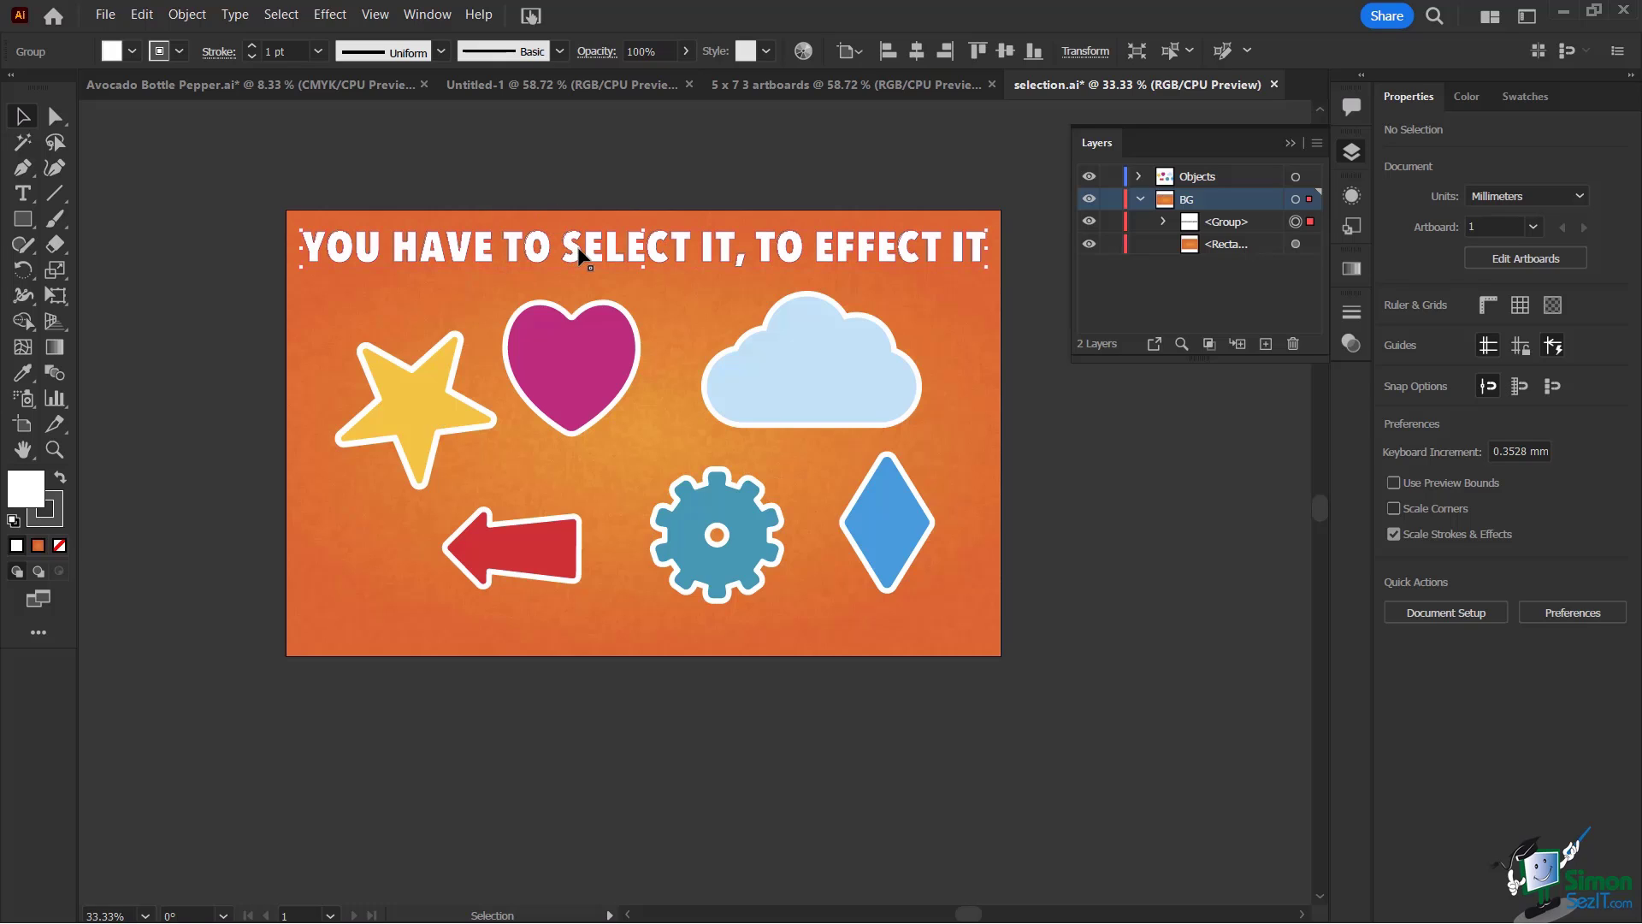
left_click(1114, 200)
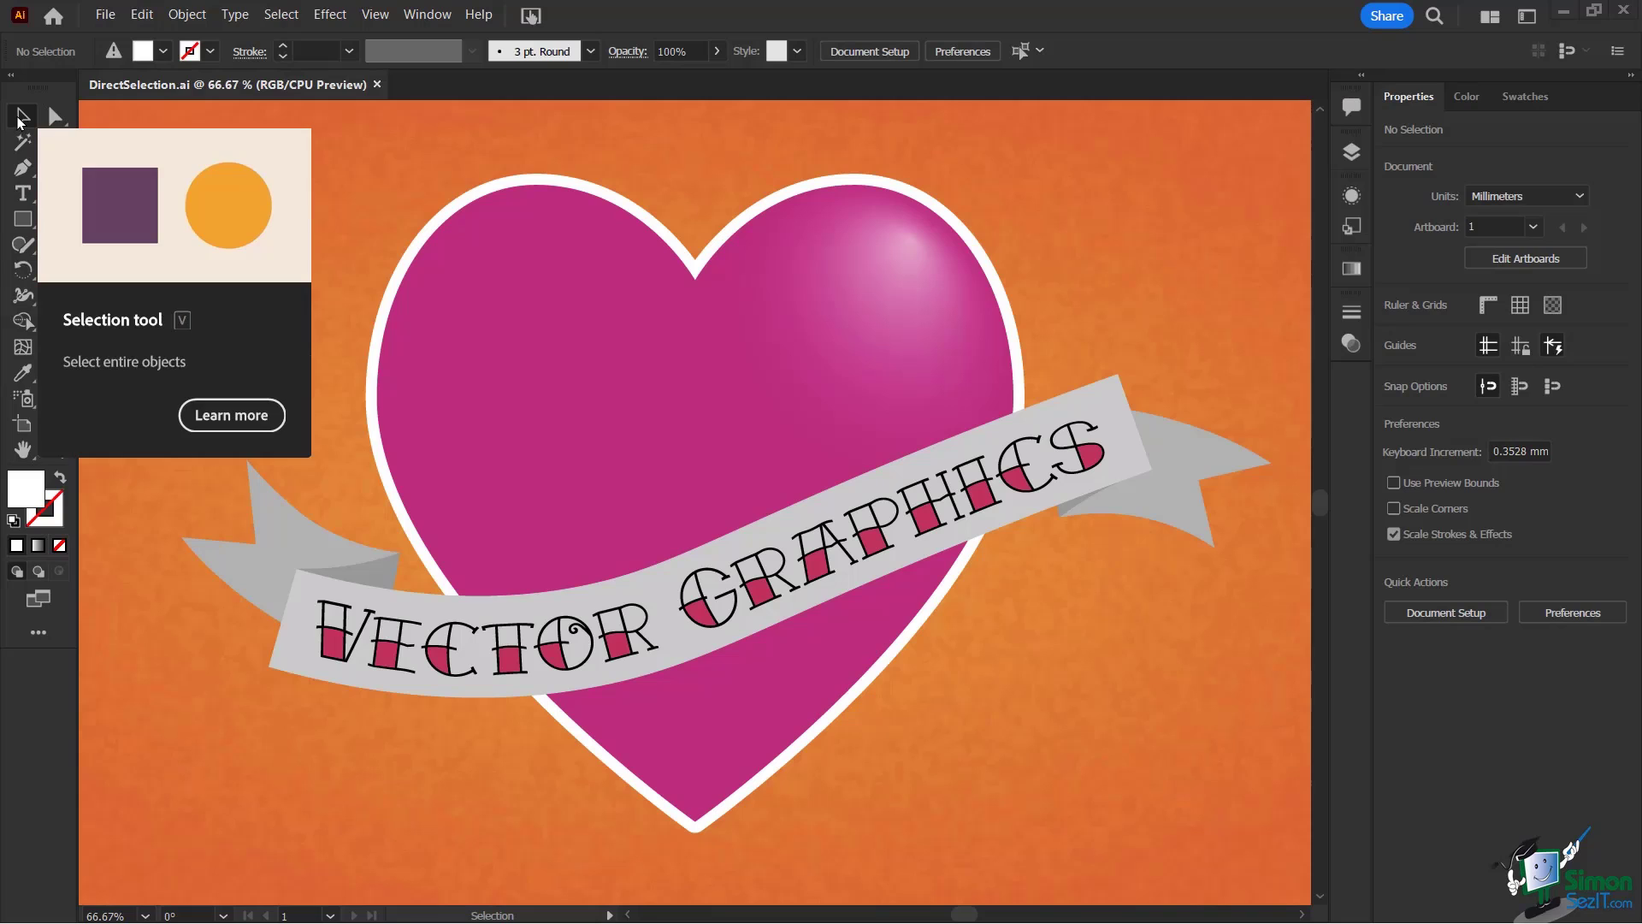
Try moving the whole heart slightly downward with the Selection tool, and undo the move.
left_click(530, 295)
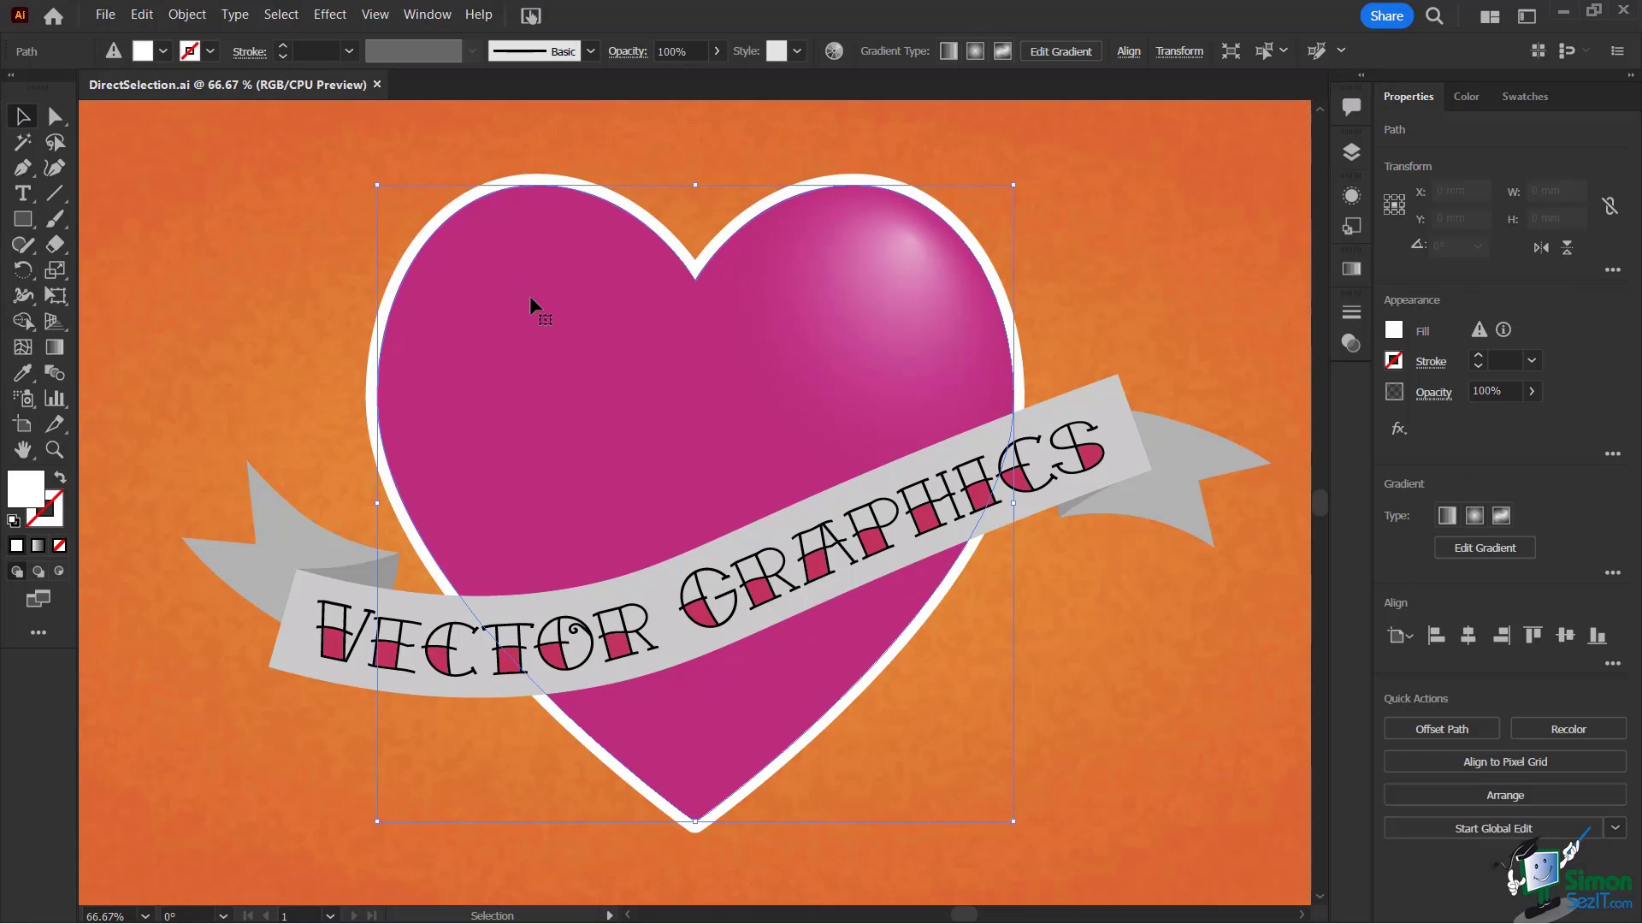
left_click_drag(531, 295, 544, 371)
key("ctrl+z")
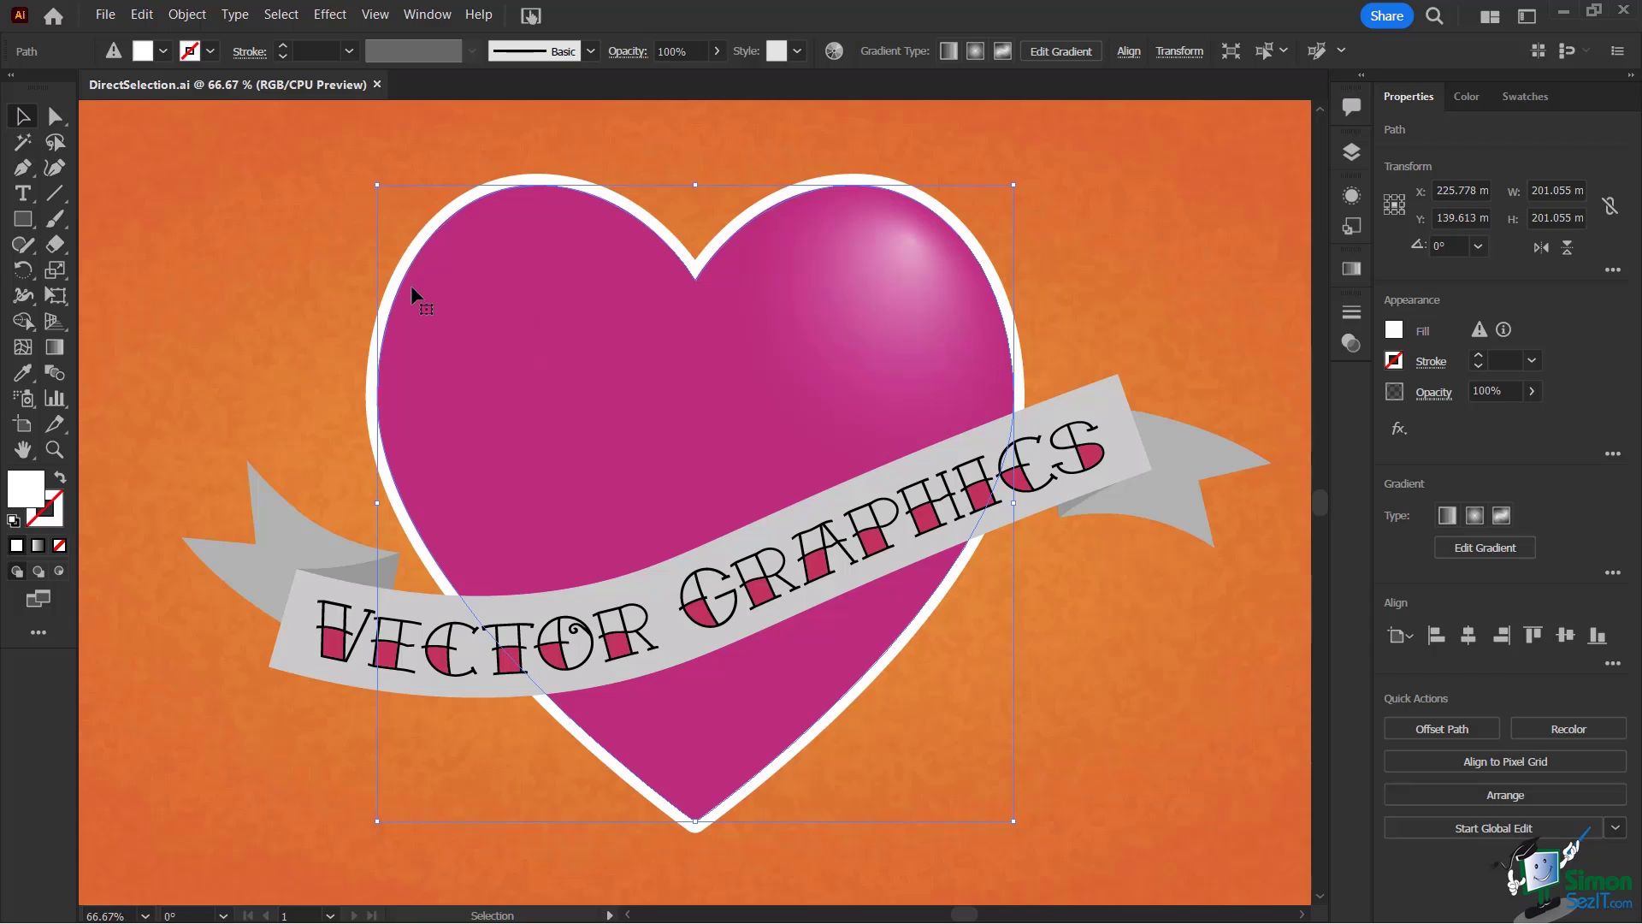
Select only the anchor point on the heart's left edge with the Direct Selection tool.
left_click(55, 115)
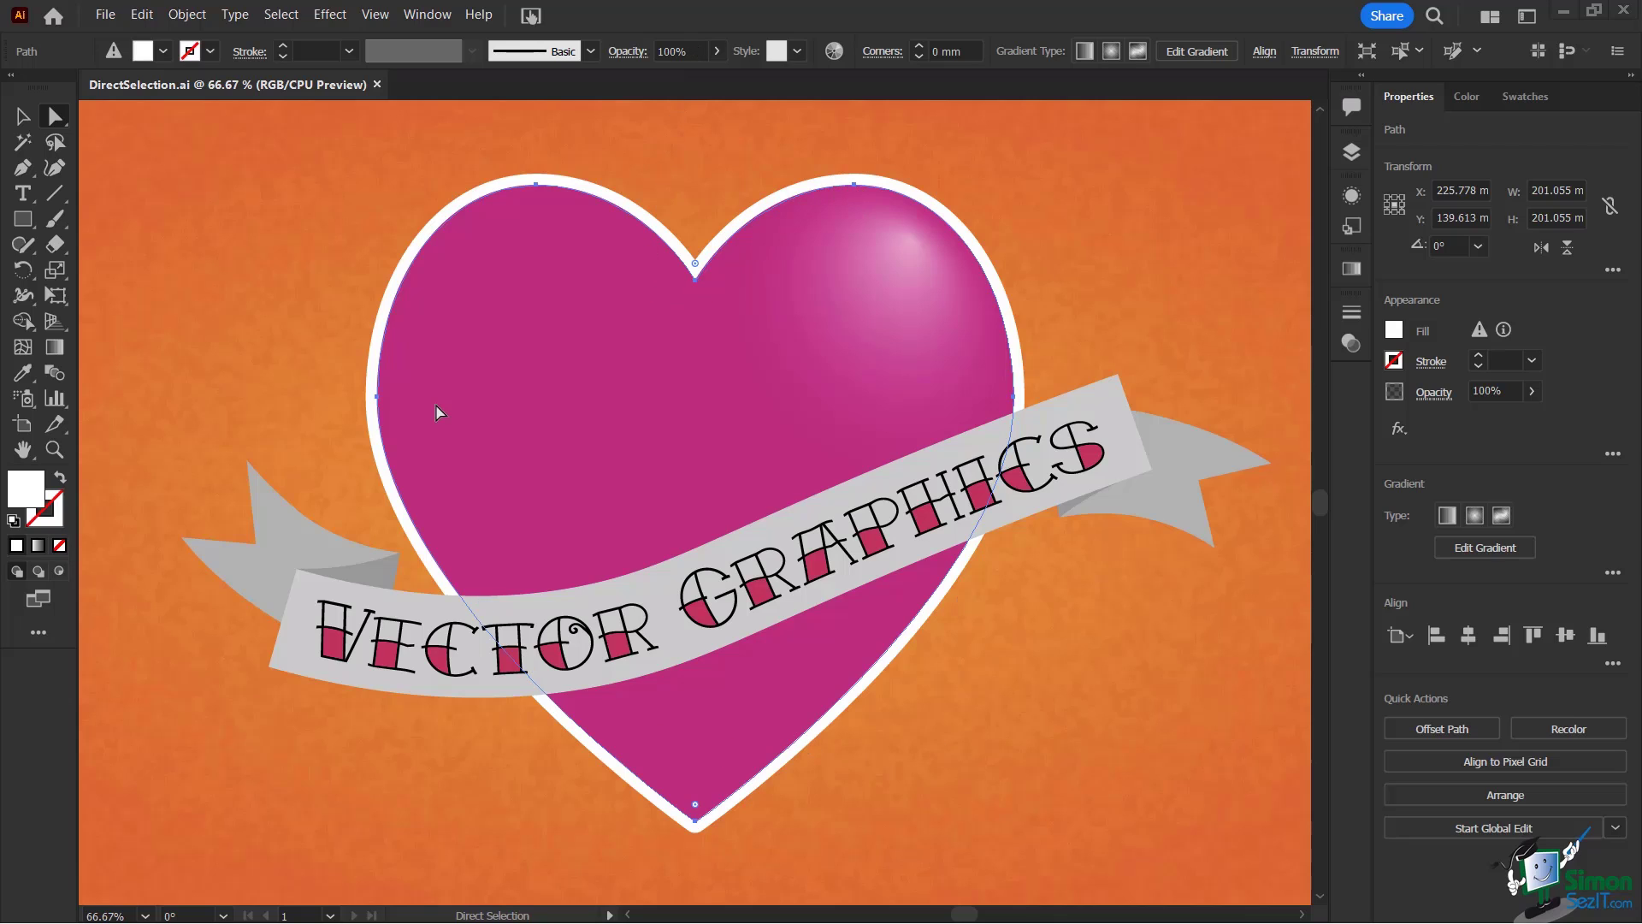
left_click(377, 397)
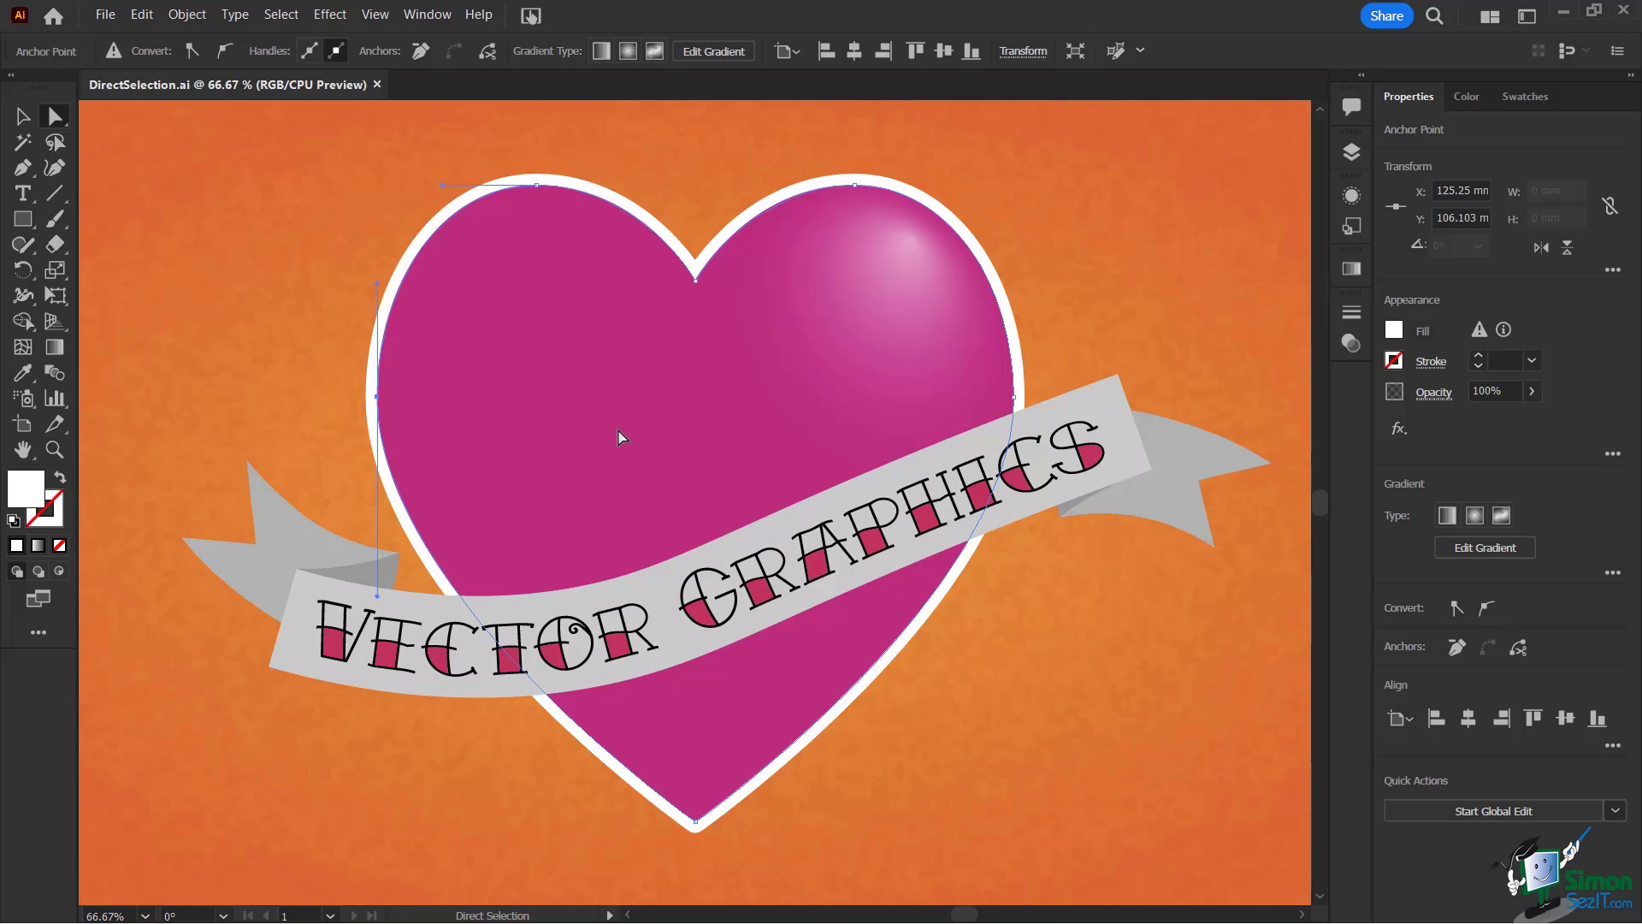
Try reshaping the heart from the top anchor point of its left lobe, and undo the change.
left_click(537, 183)
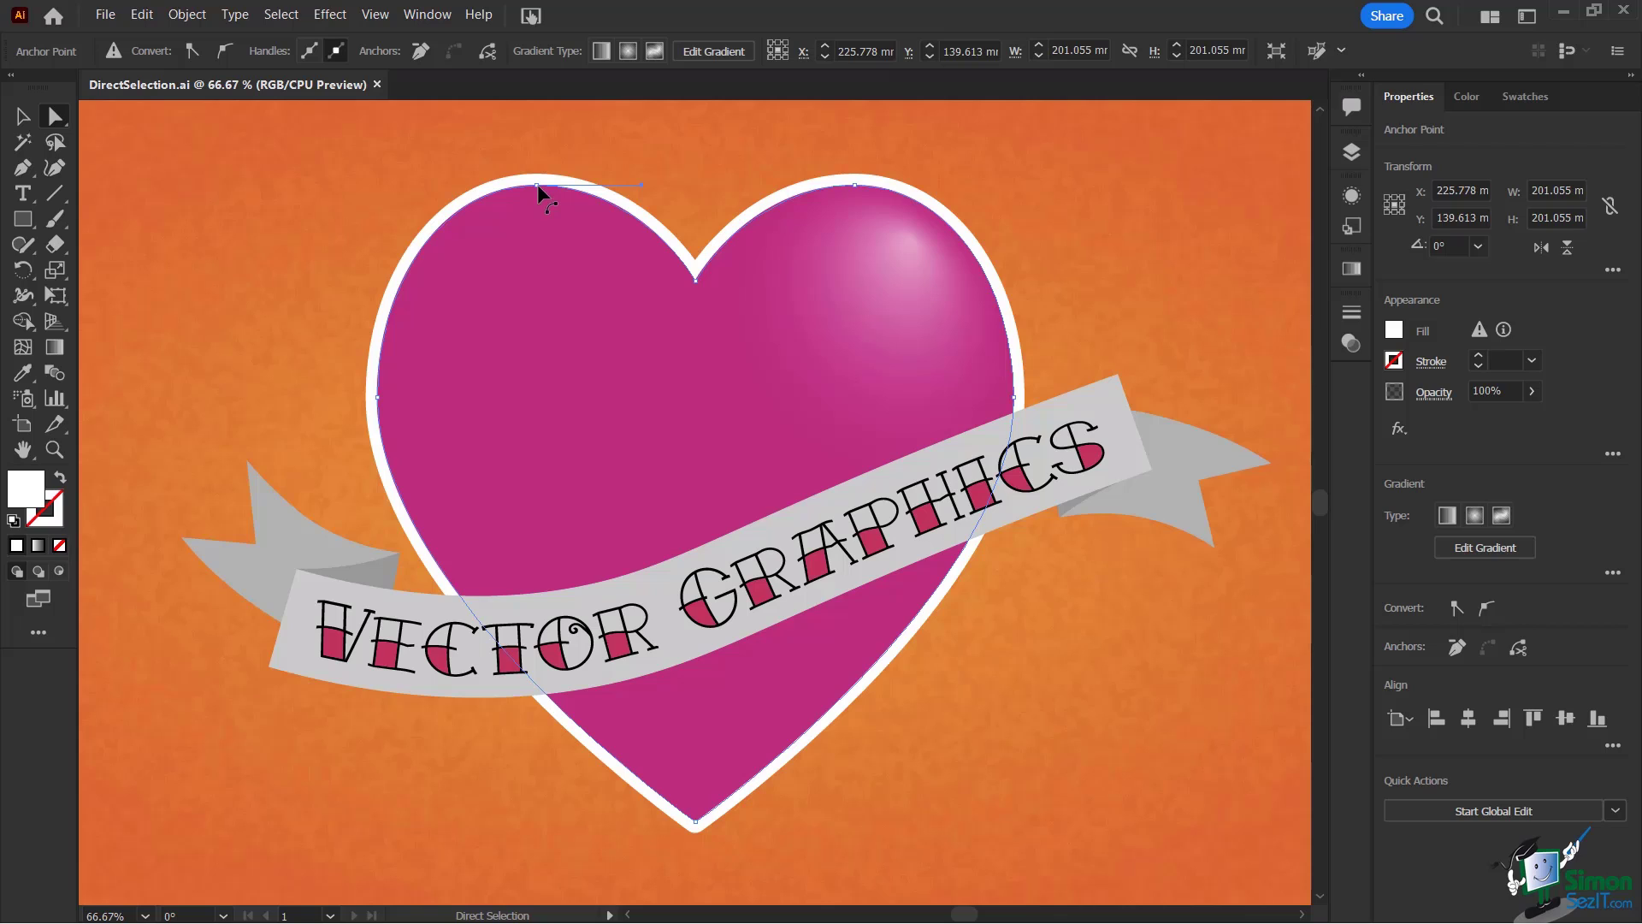
left_click_drag(537, 183, 557, 306)
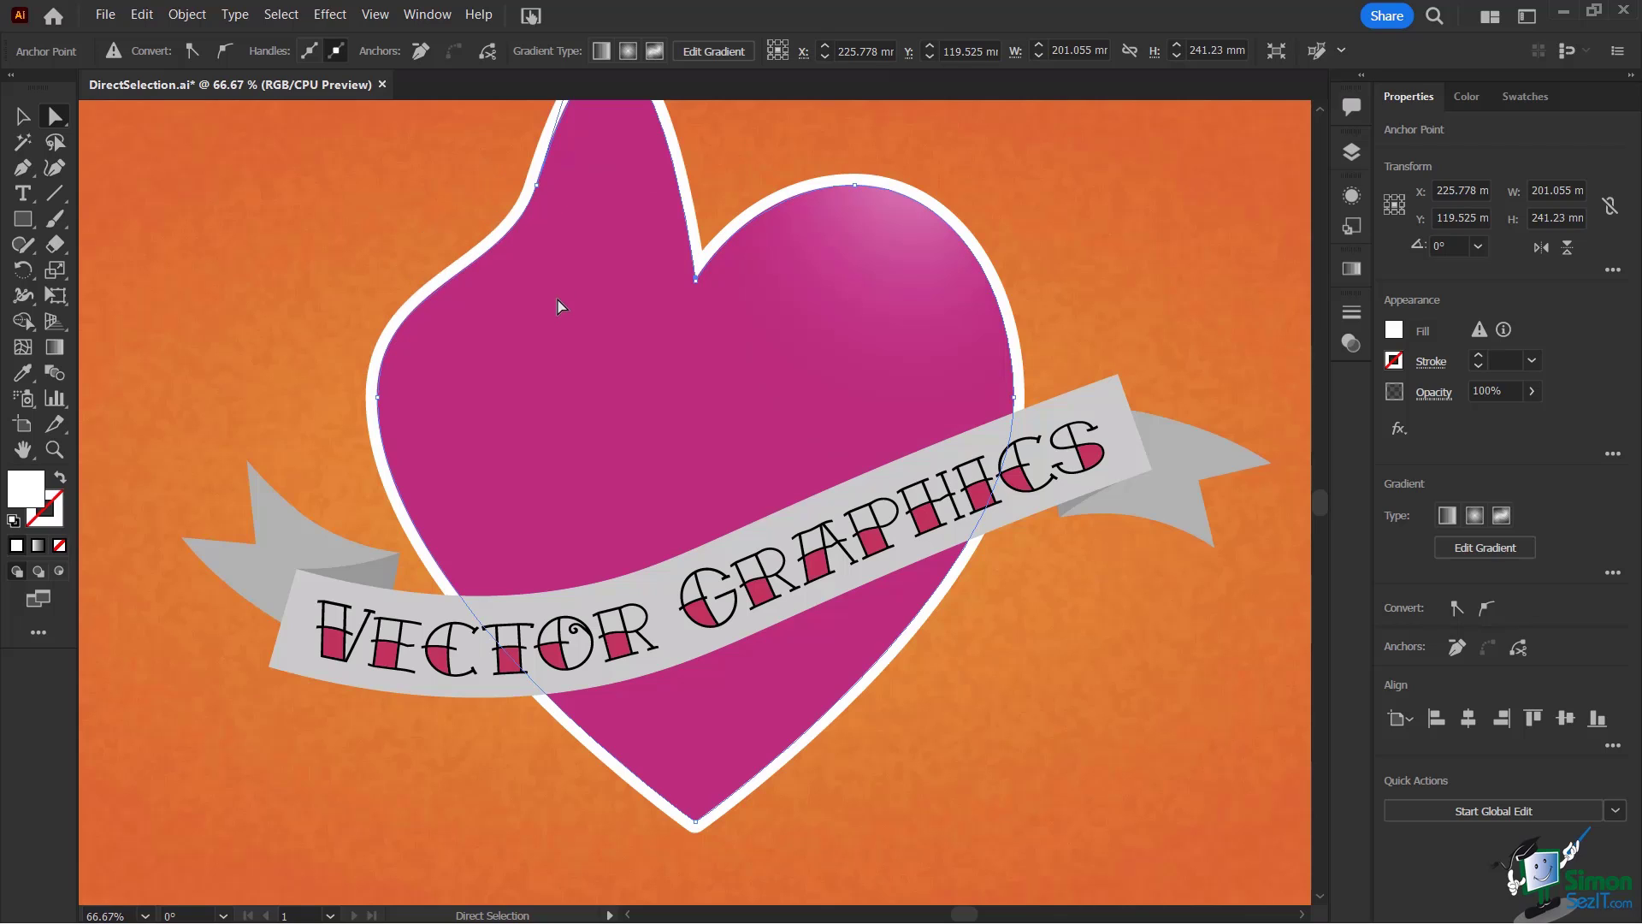
key("ctrl+z")
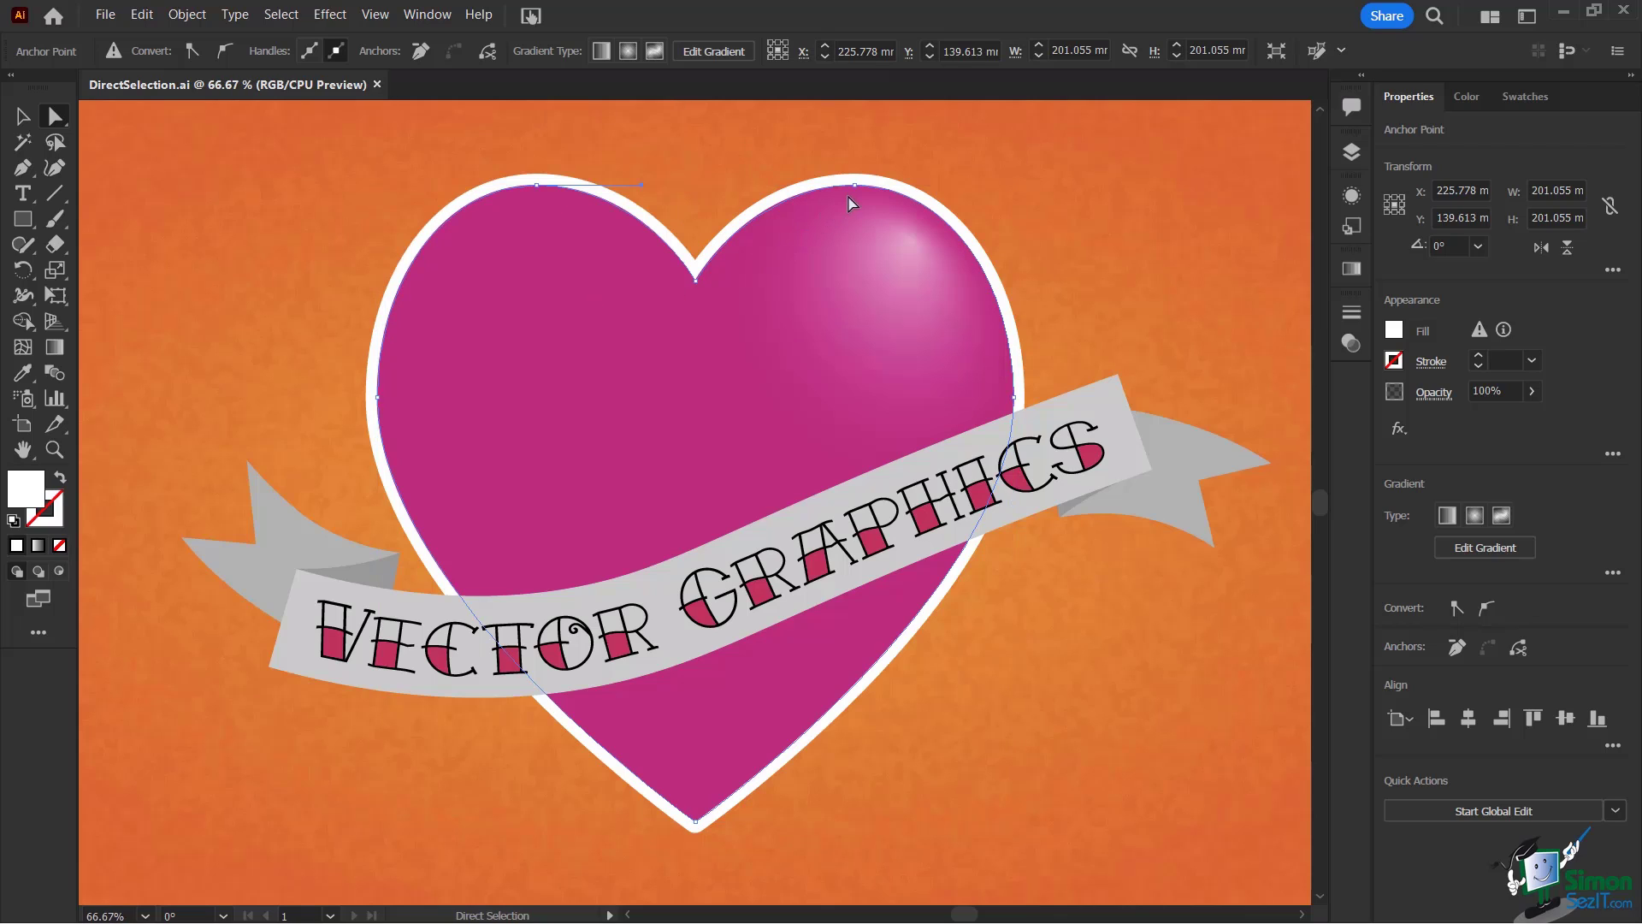
Nudge the top anchor point of the heart's right lobe upward by about 5.5 mm.
left_click(854, 192)
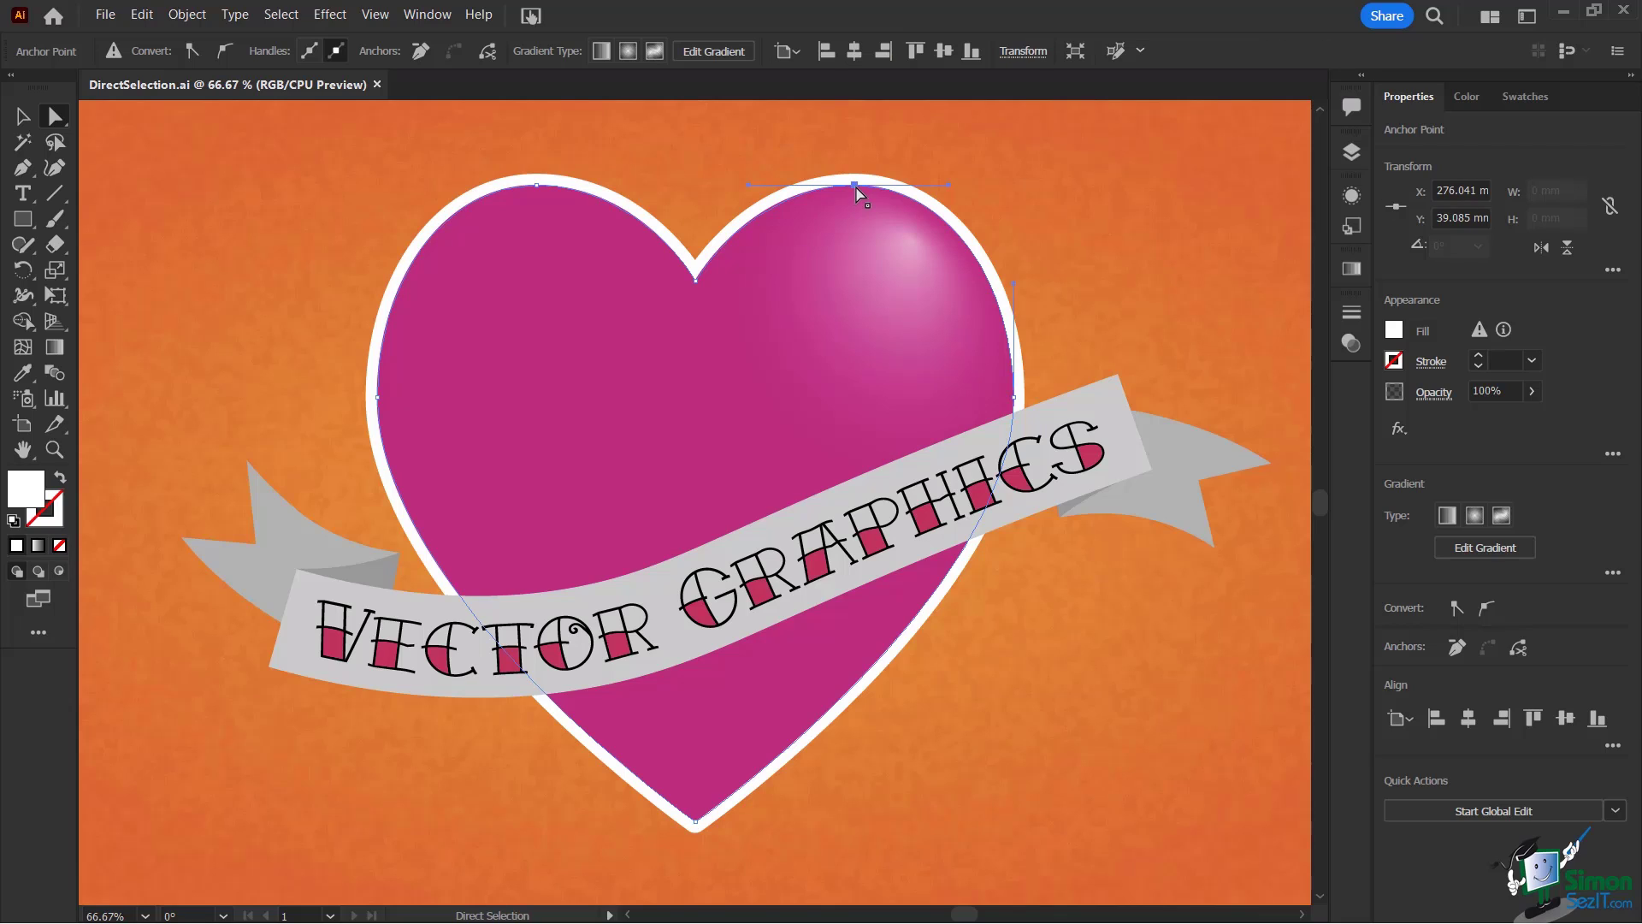
key("Up")
key("Up")
key("Up")
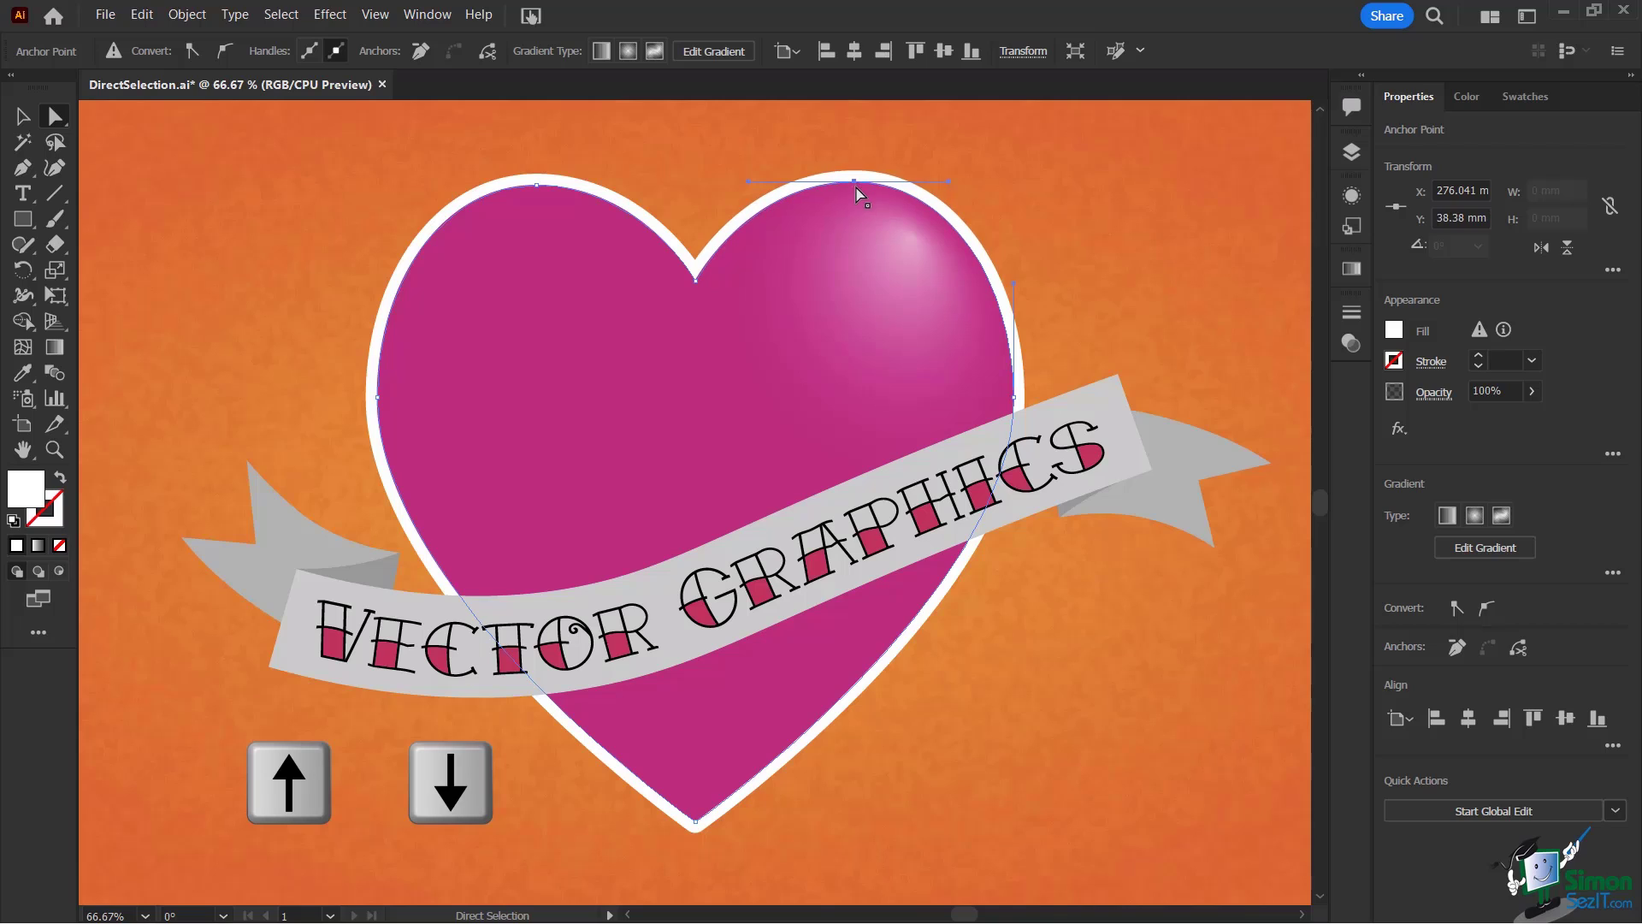
key("Up")
key("Up")
key("Up")
key("Up")
key("Up")
key("Up")
key("Up")
key("Up")
key("Up")
key("Up")
key("Up")
key("Up")
key("Up")
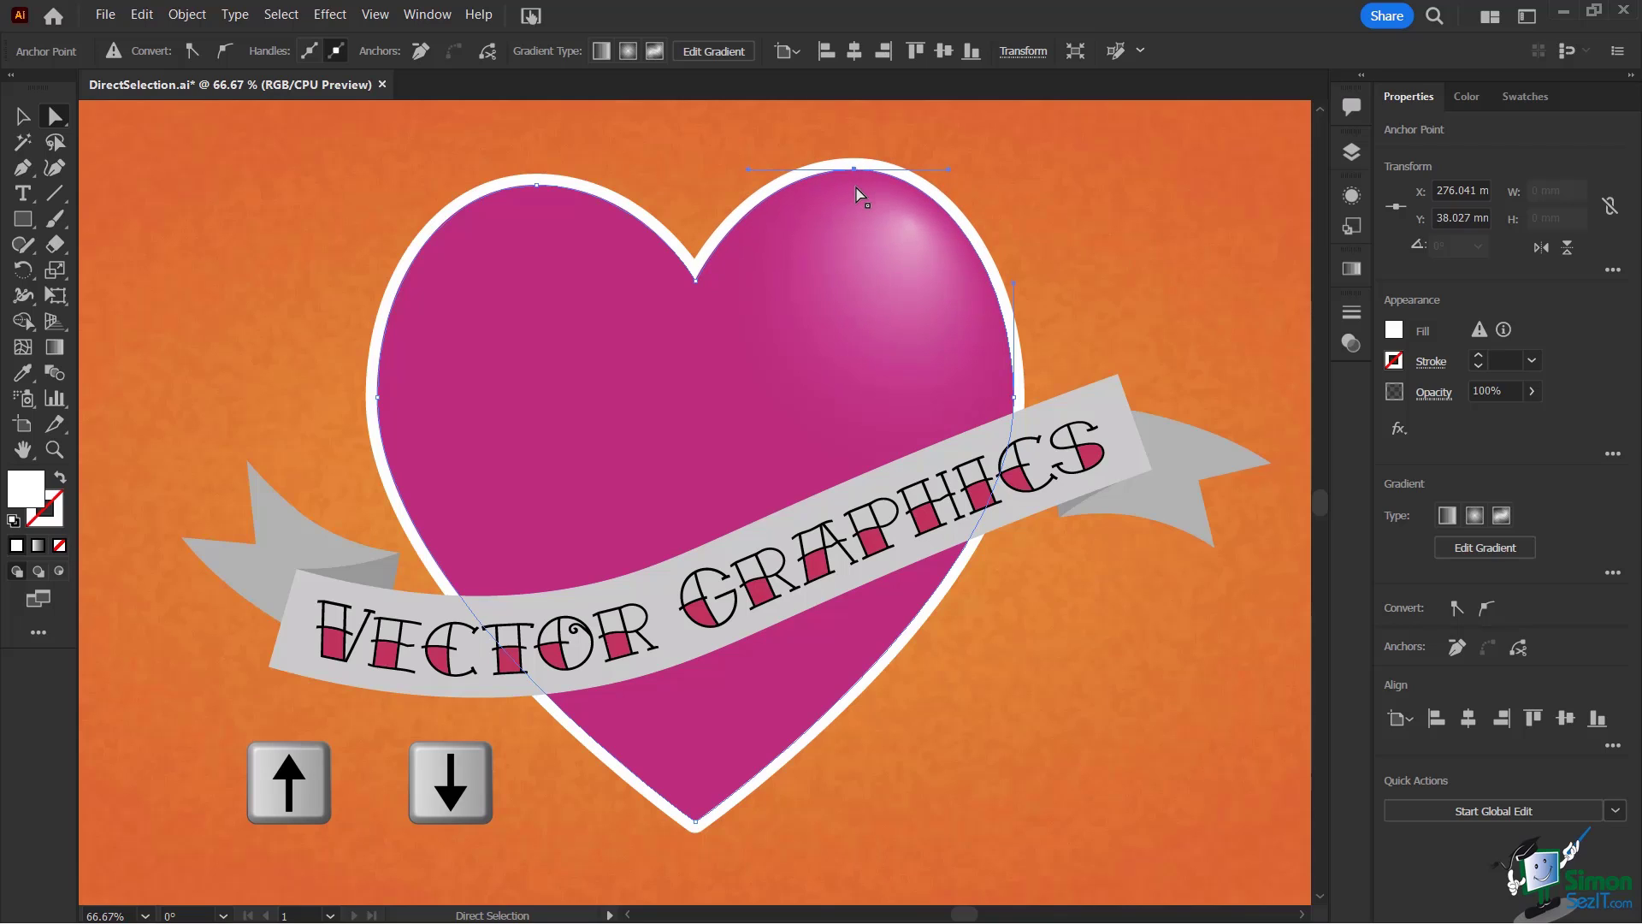
Nudge the top anchor point of the heart's left lobe to the left by about 4 mm.
left_click(536, 184)
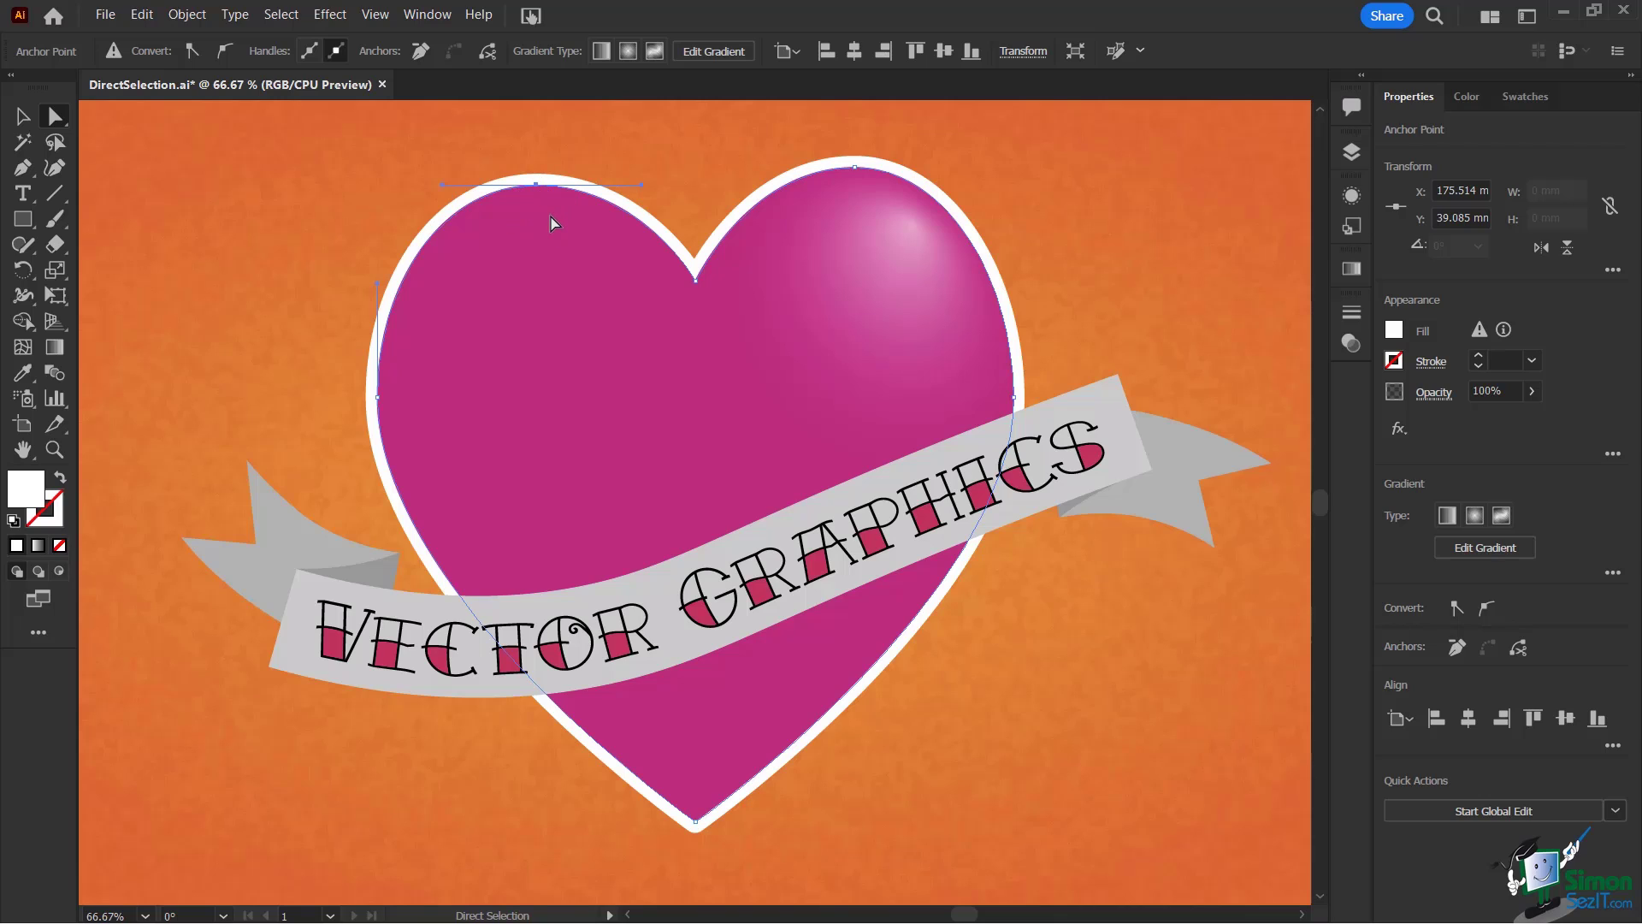
key("Left")
key("Left")
key("Left")
key("Left")
key("Left")
key("Left")
key("Left")
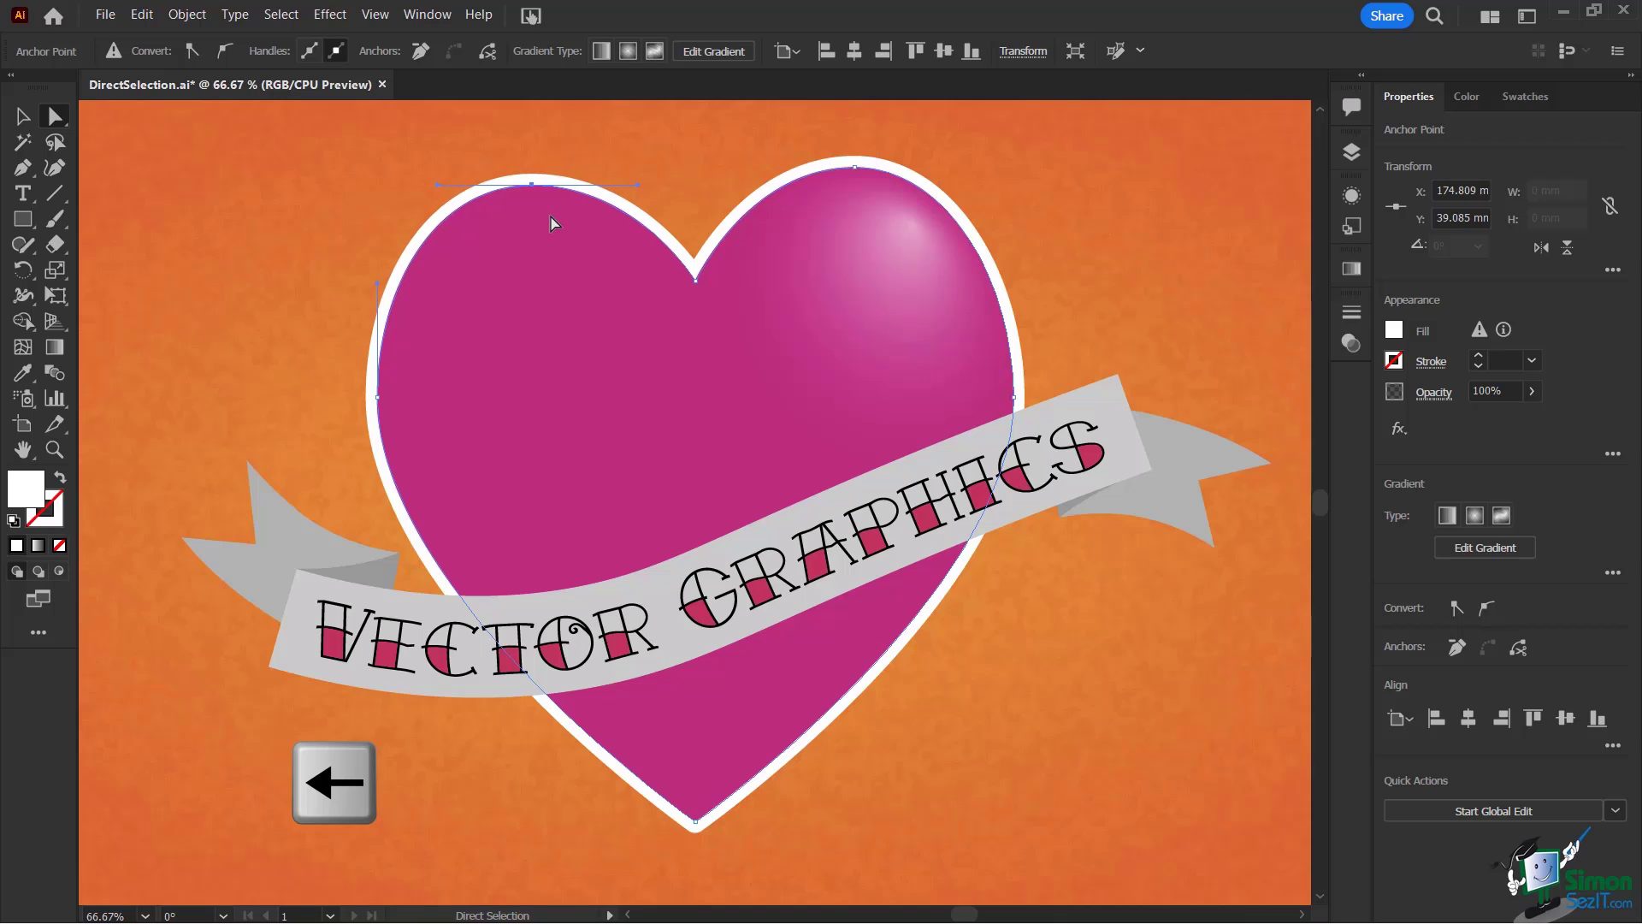
key("Left")
key("Left")
key("Left")
key("Left")
key("Left")
key("Left")
key("Left")
key("Left")
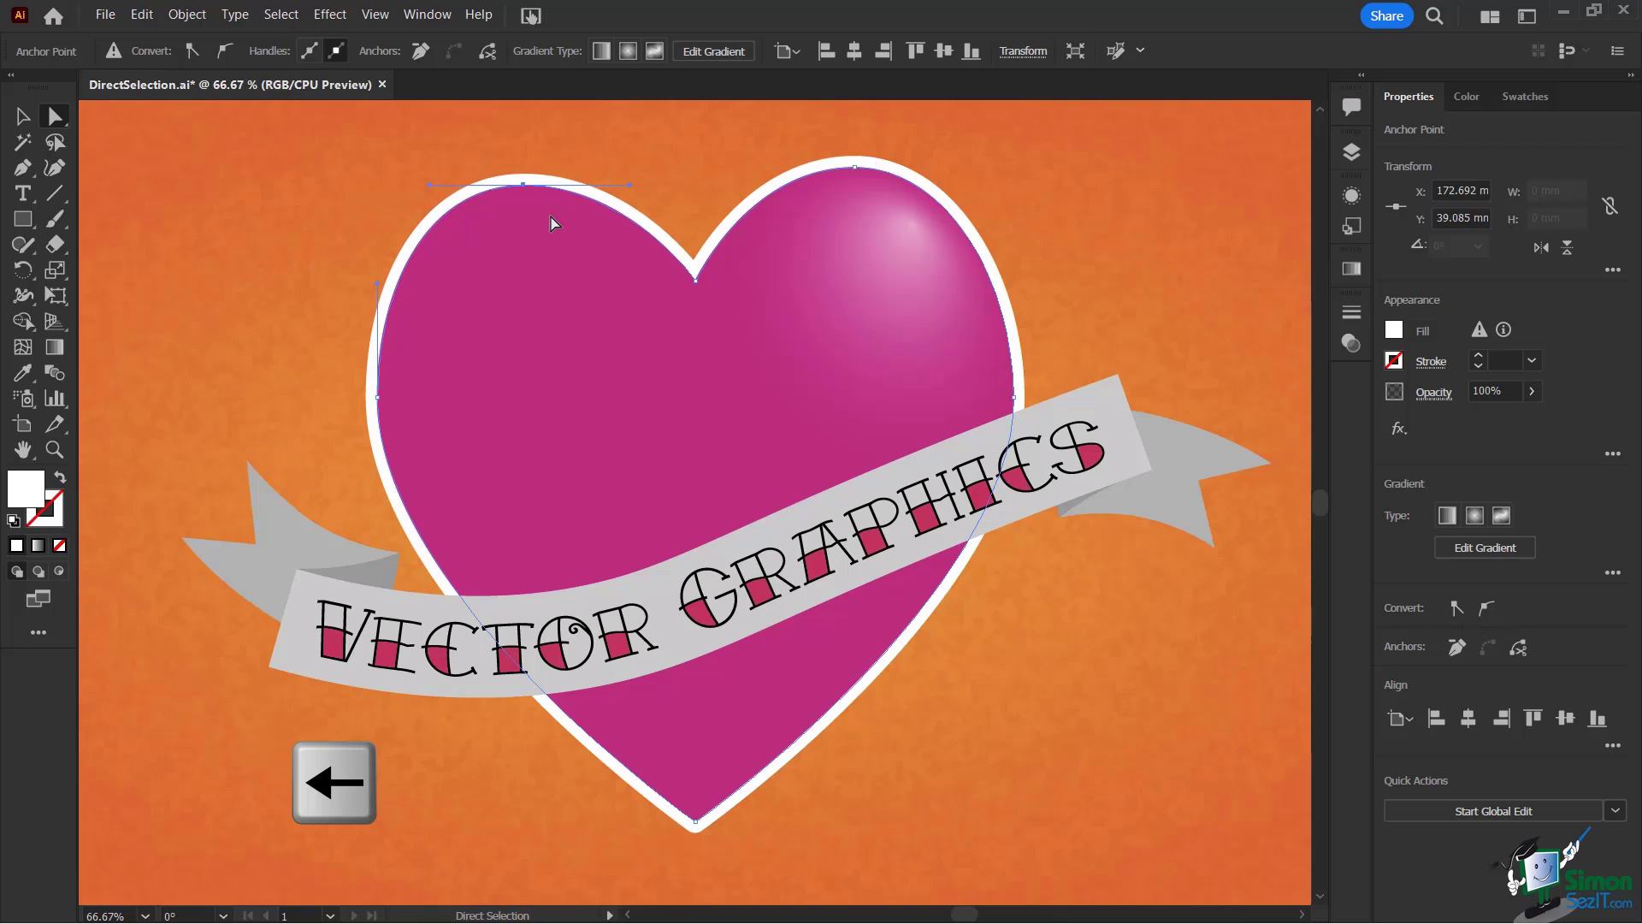
Nudge the top anchor point of the heart's left lobe to the left by about 28 mm in large increments.
key("shift")
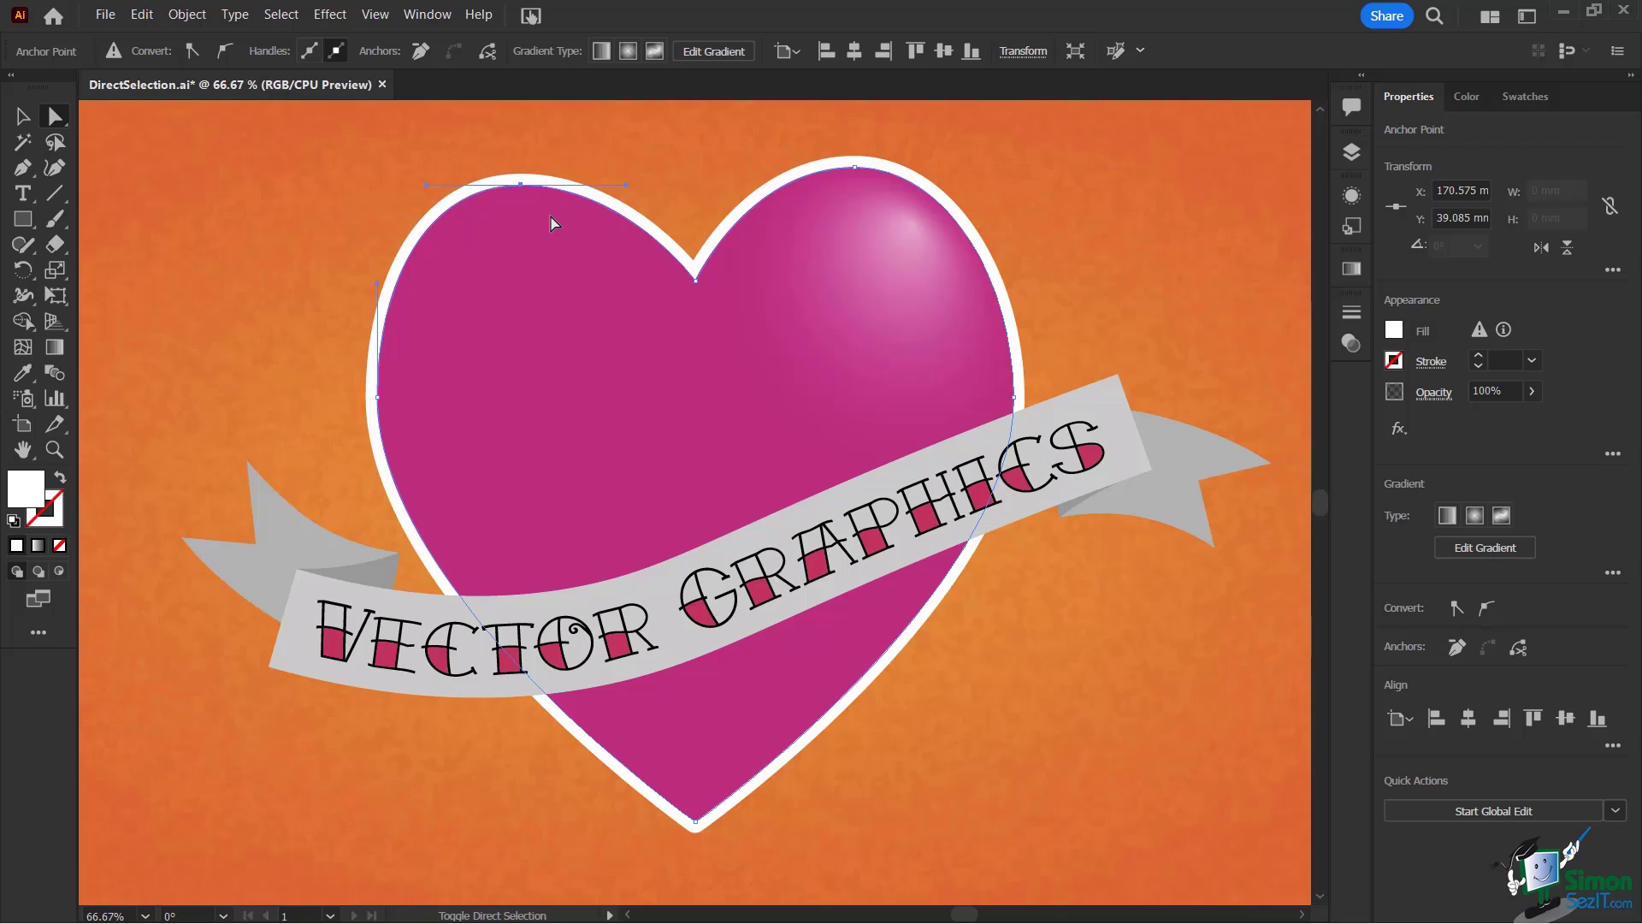
key("shift+Left")
key("shift+Left")
key("shift+Left")
key("shift+Left")
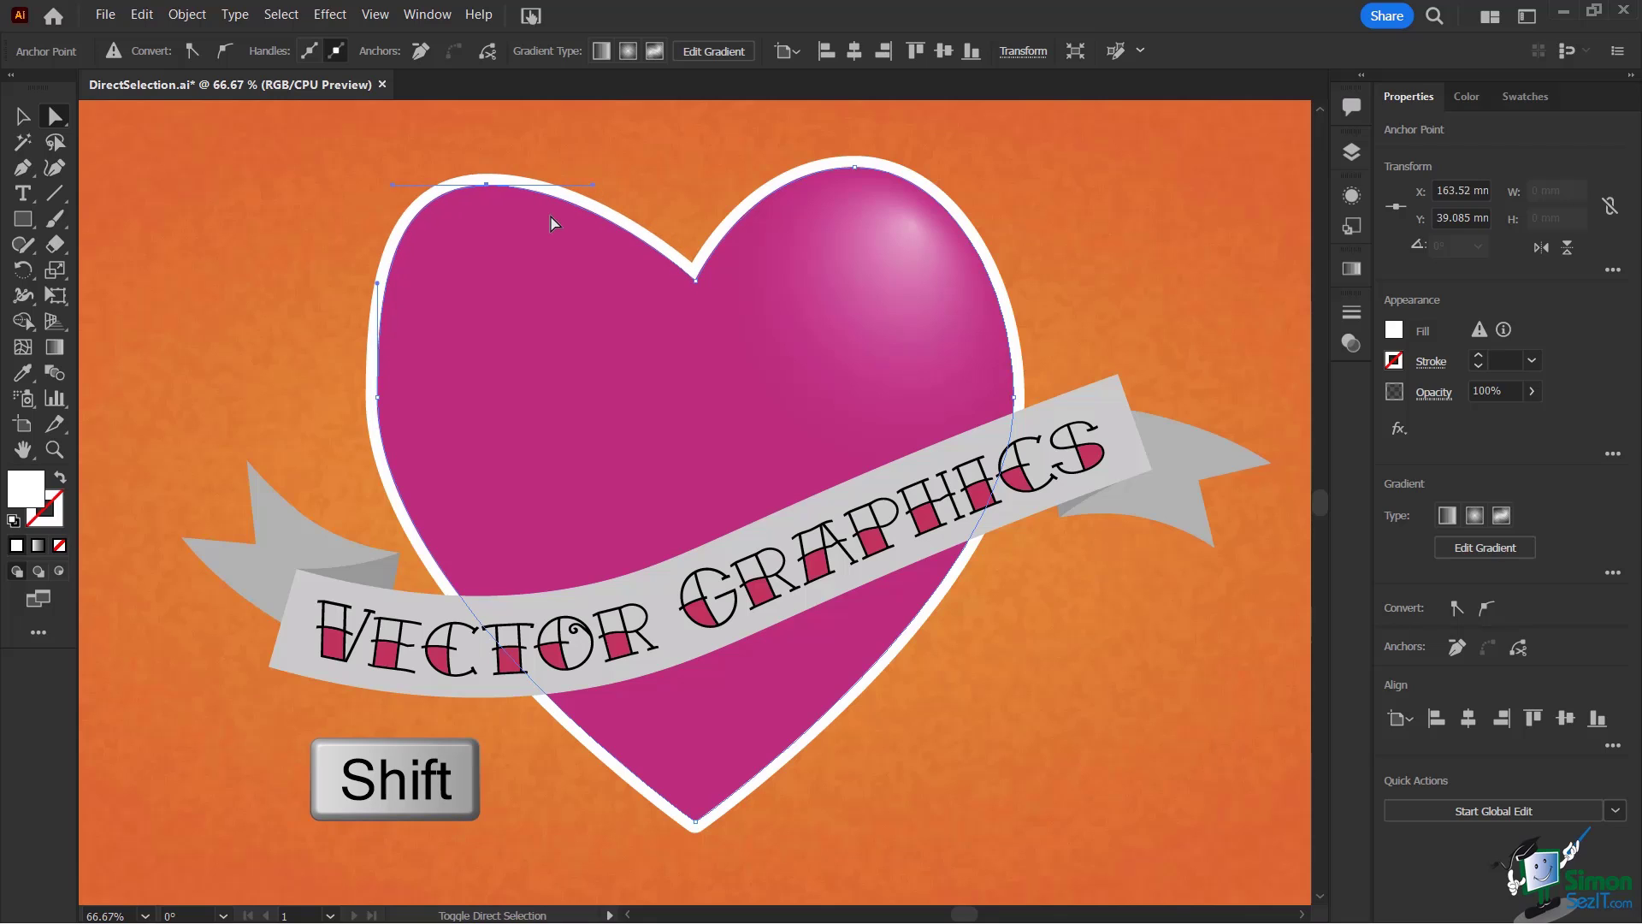
key("shift+Left")
key("shift+Left")
key("shift+Left")
key("shift+Left")
key("shift+Left")
key("shift+Left")
key("shift+Left")
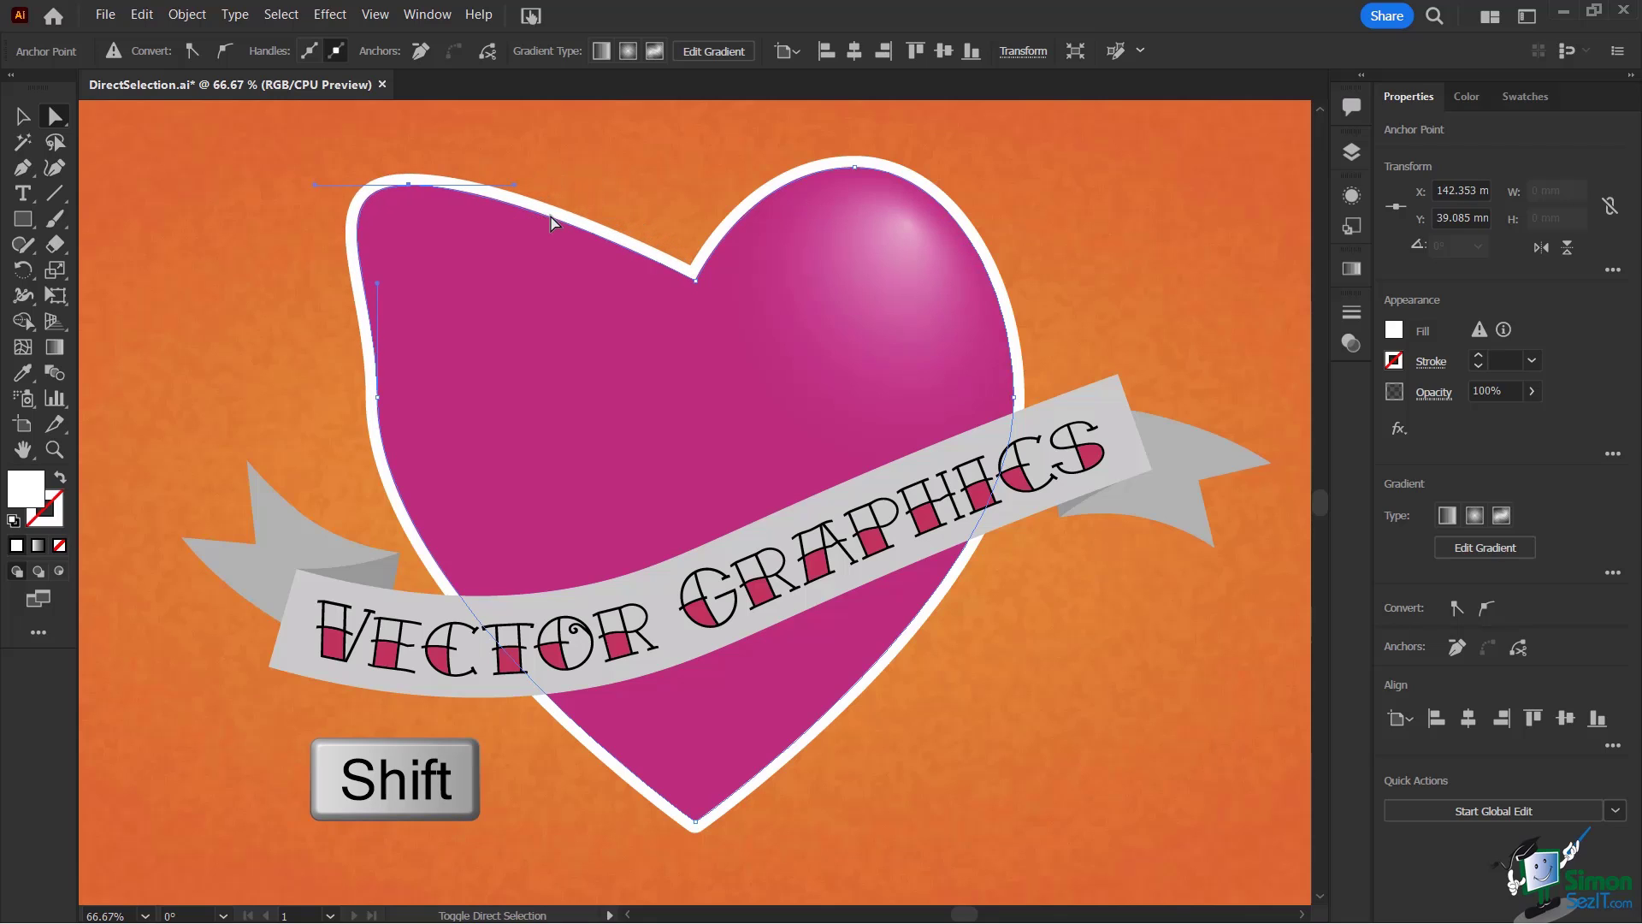
Nudge the left lobe's top anchor point back to the right and slightly up, to about X 174.1 mm, Y 35.6 mm.
key("shift+Right")
key("shift+Right")
key("shift+Right")
key("shift+Right")
key("shift+Right")
key("shift+Right")
key("shift+Right")
key("shift+Right")
key("shift+Right")
key("shift+Right")
key("shift+Right")
key("shift+Right")
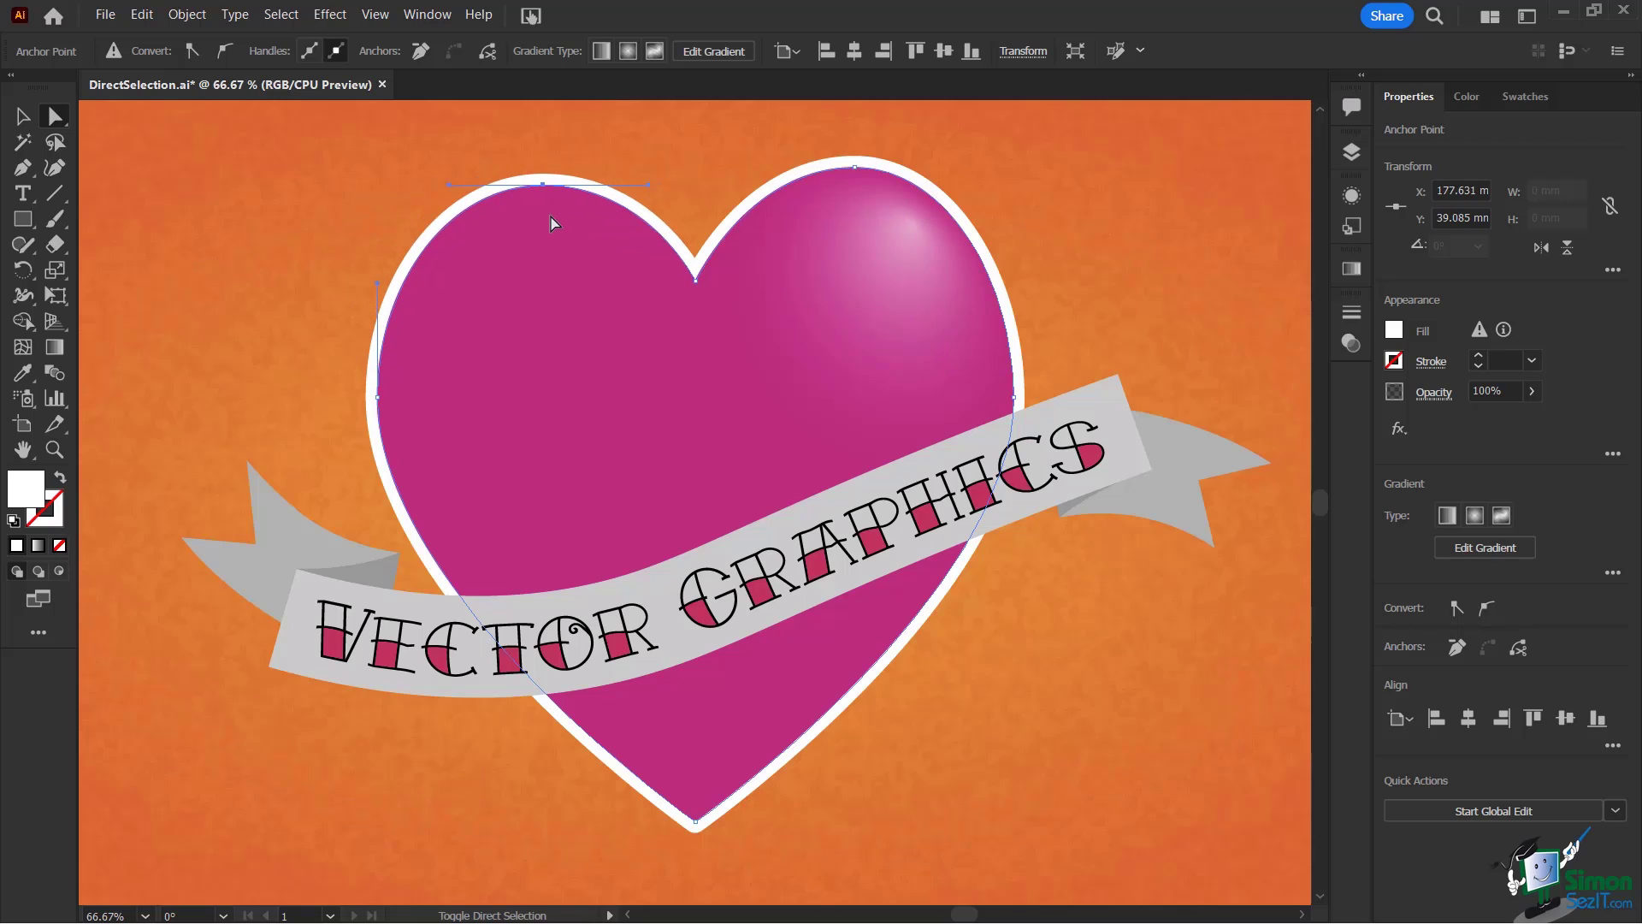
key("shift+Up")
key("shift+Down")
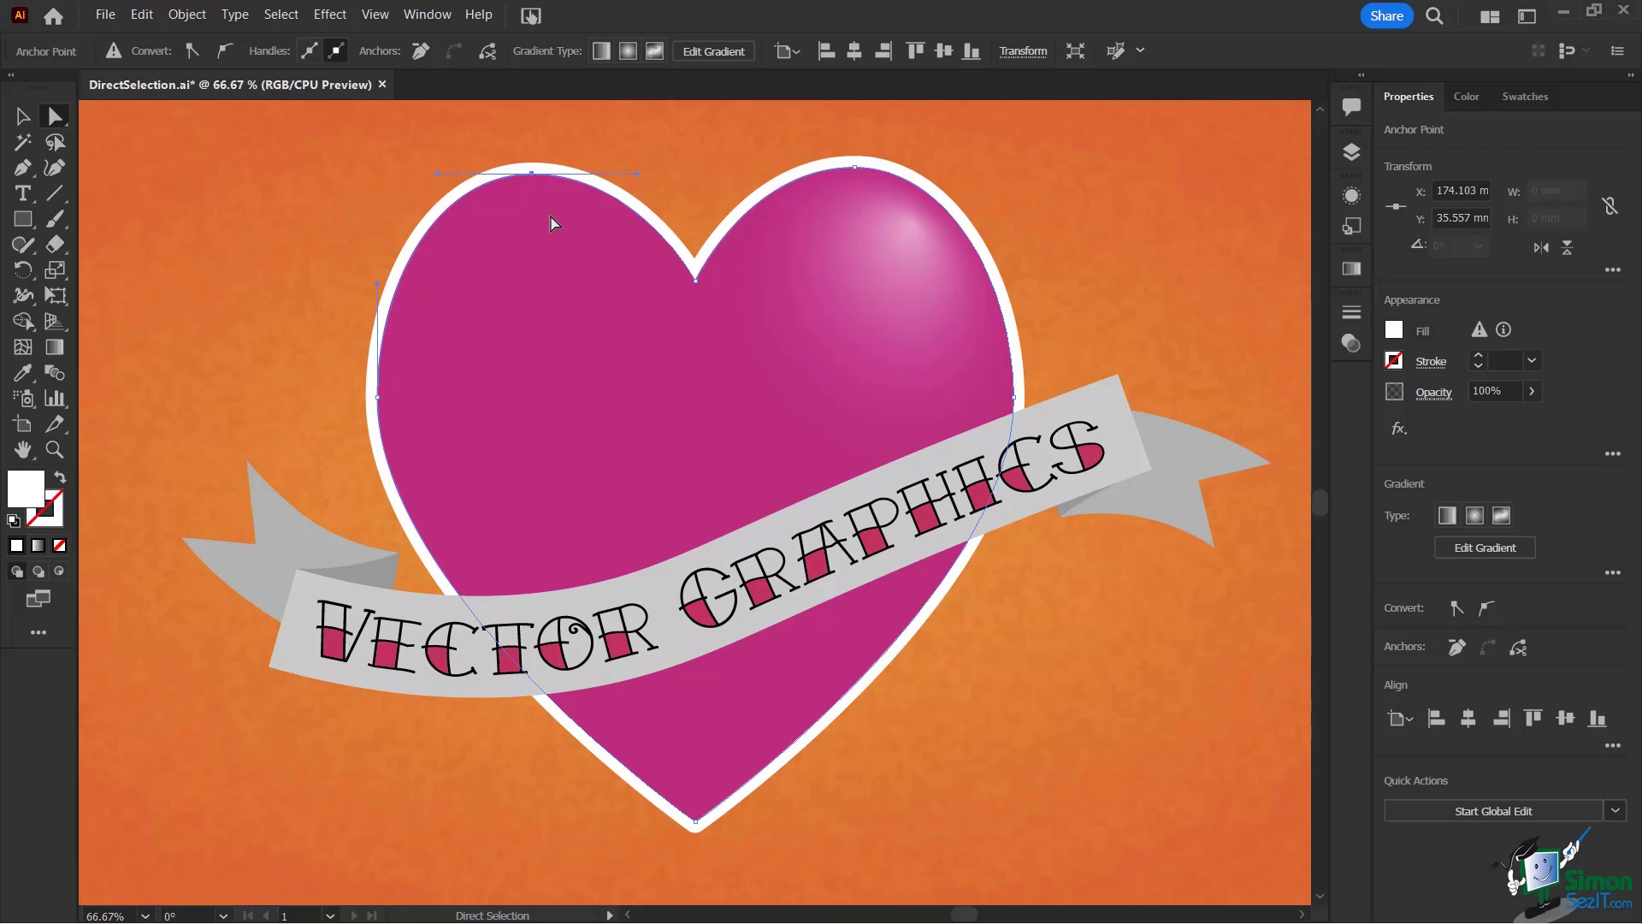
Select the anchor point at the notch between the heart's lobes and move it down by about 21 mm.
left_click(697, 285)
left_click(695, 289)
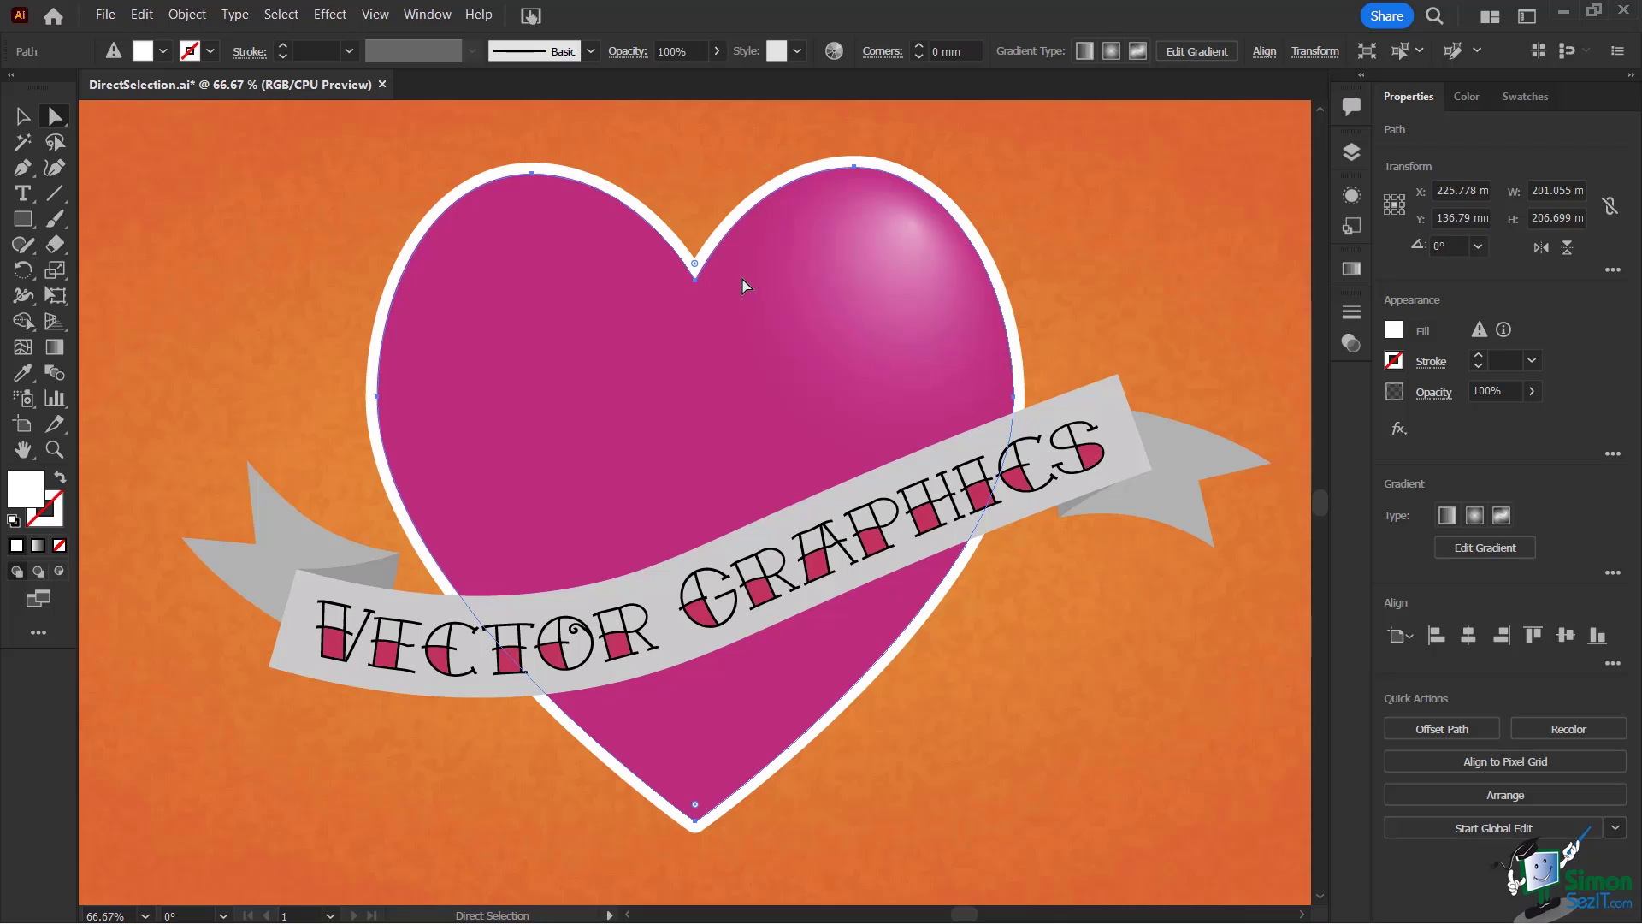
left_click(695, 279)
left_click(714, 309)
left_click(696, 283)
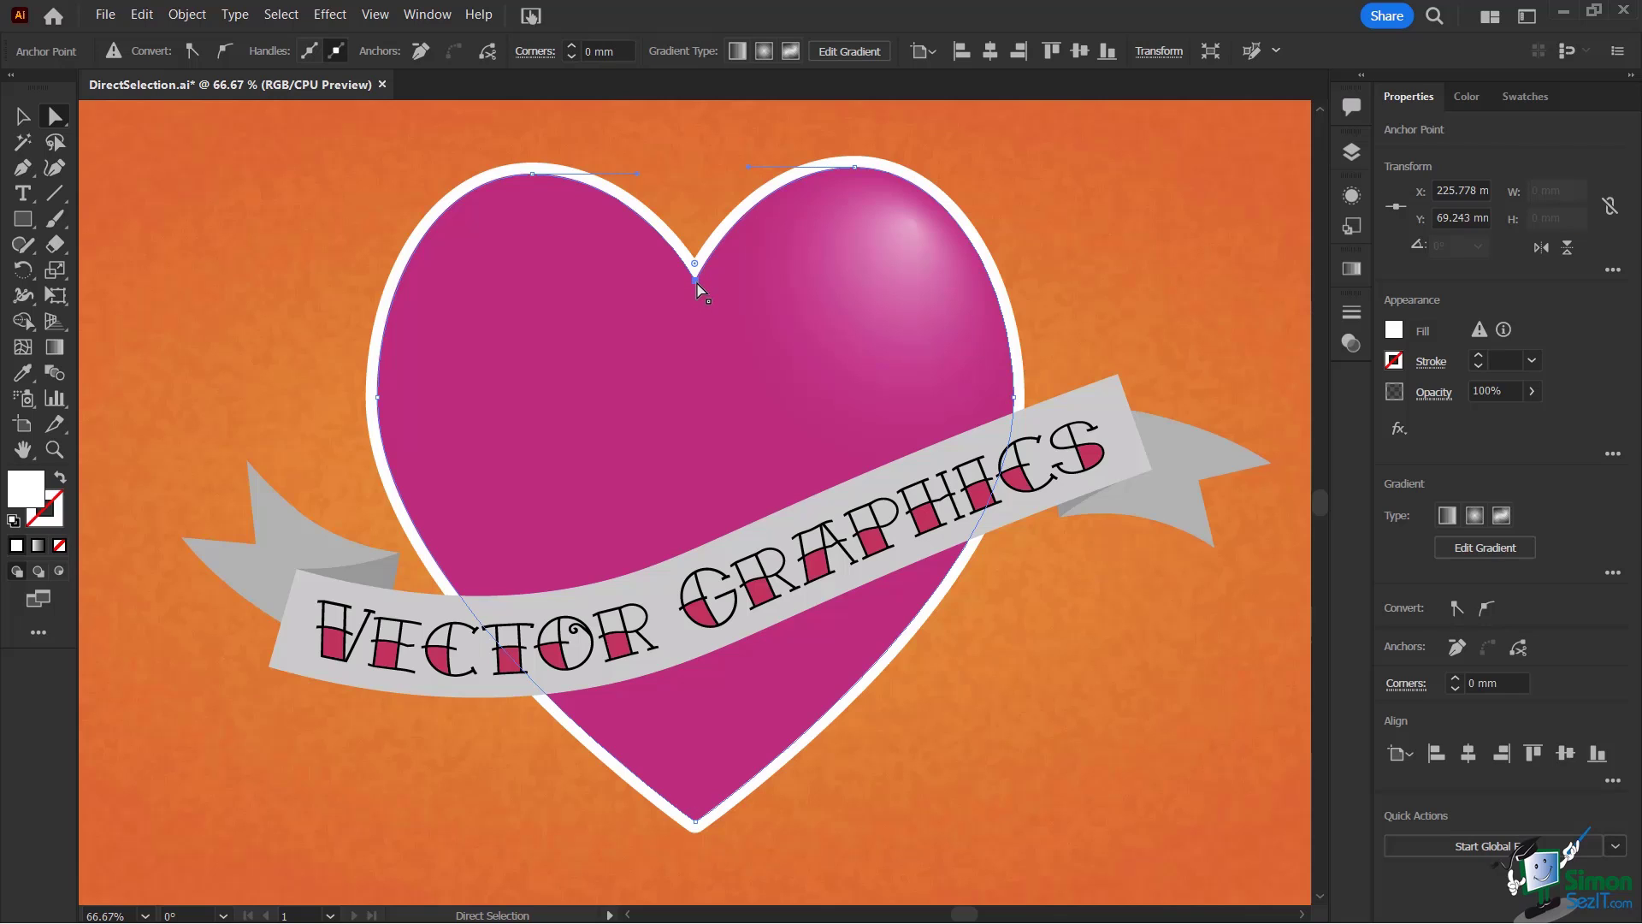
left_click_drag(696, 282, 696, 342)
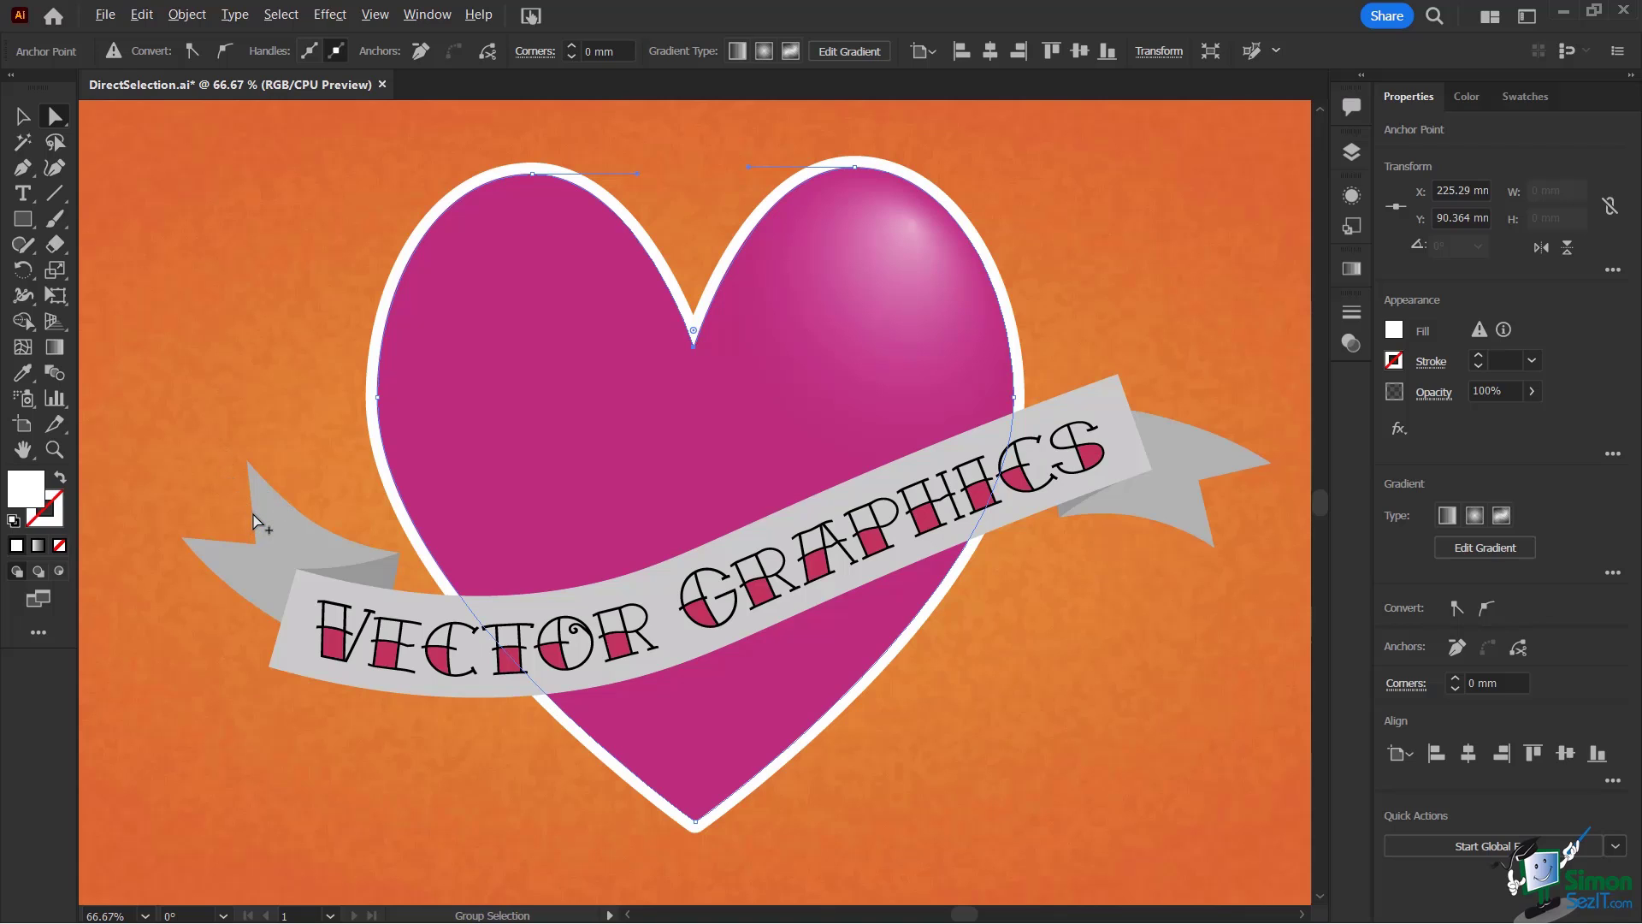
Pull the upper tip of the left ribbon tail upward by about 23 mm and slightly to the left with the Direct Selection tool.
scroll(255, 517, "up", 2)
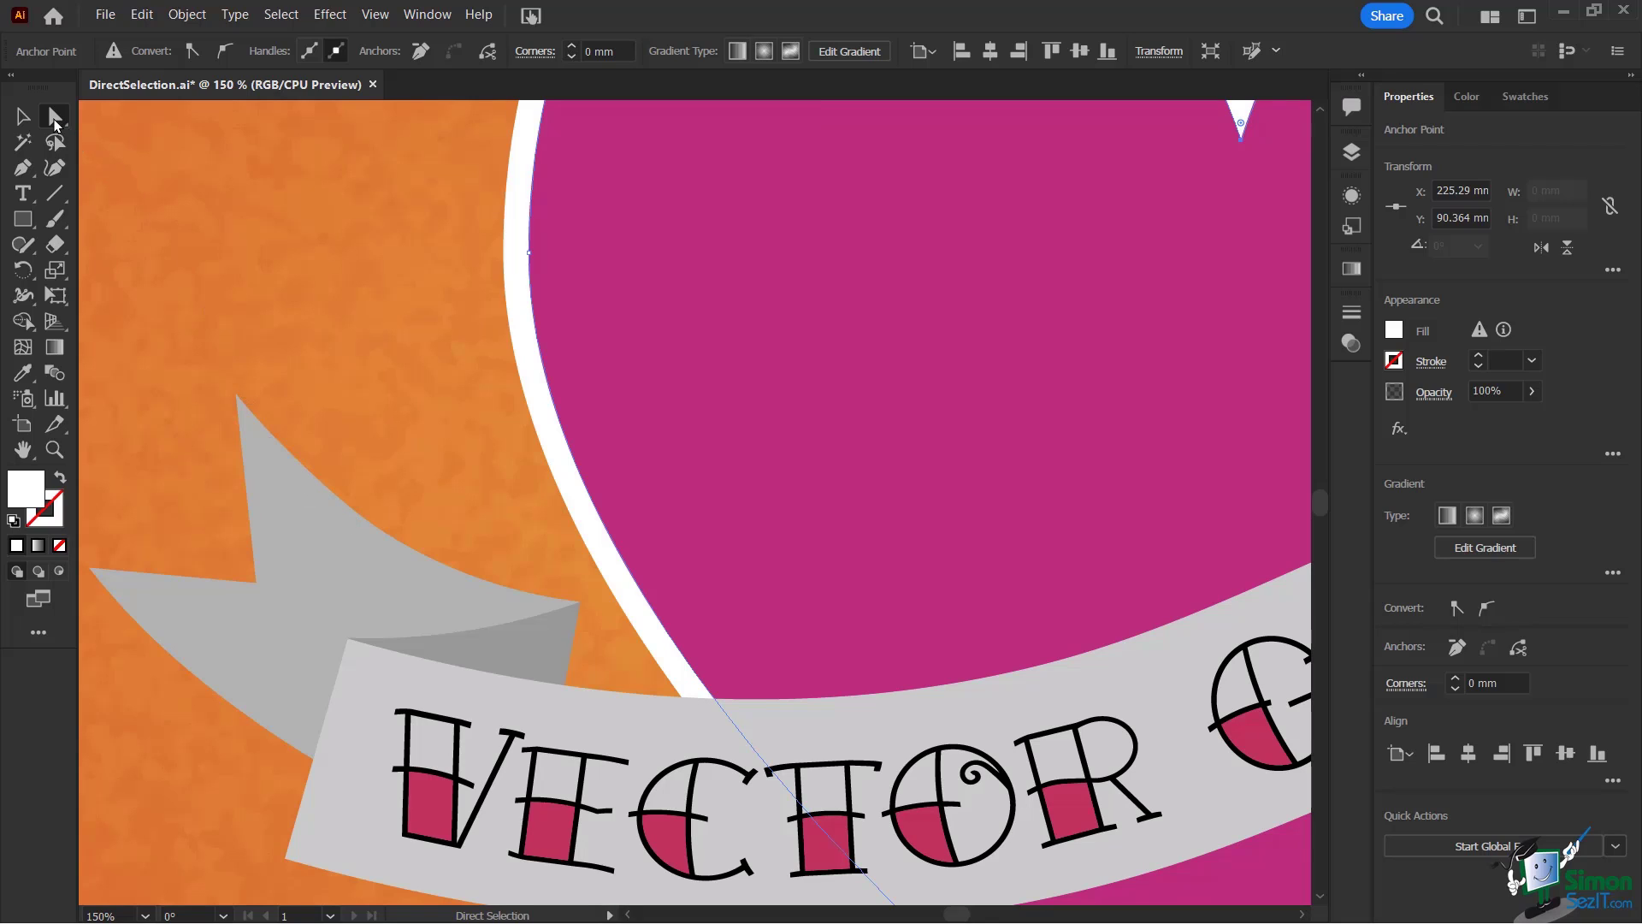
left_click(257, 458)
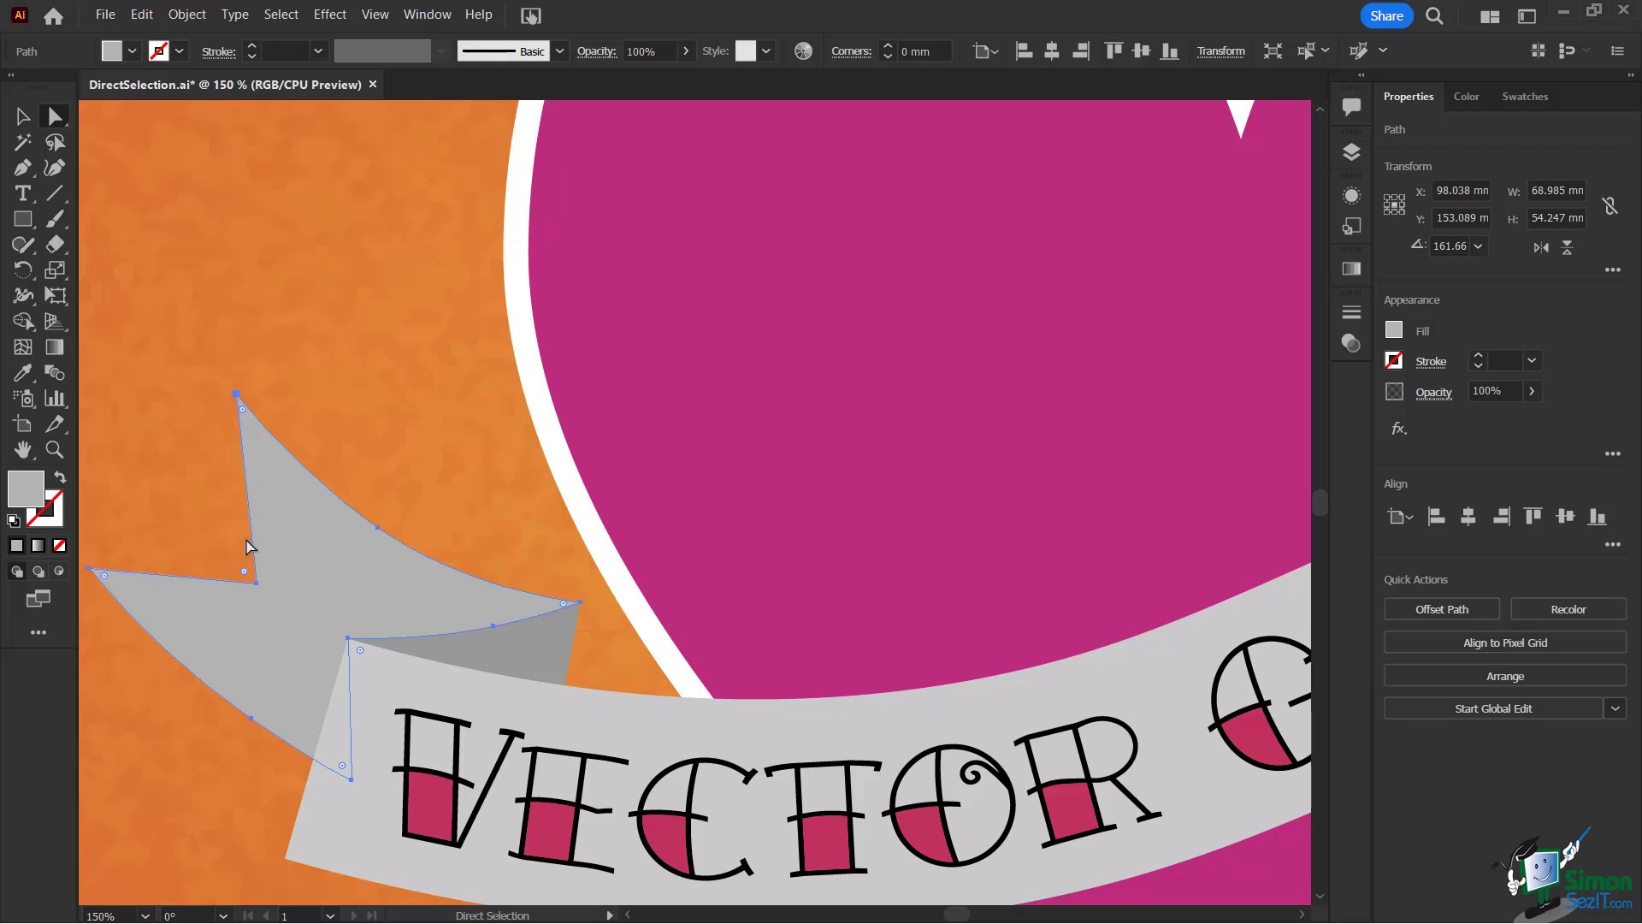
left_click(237, 394)
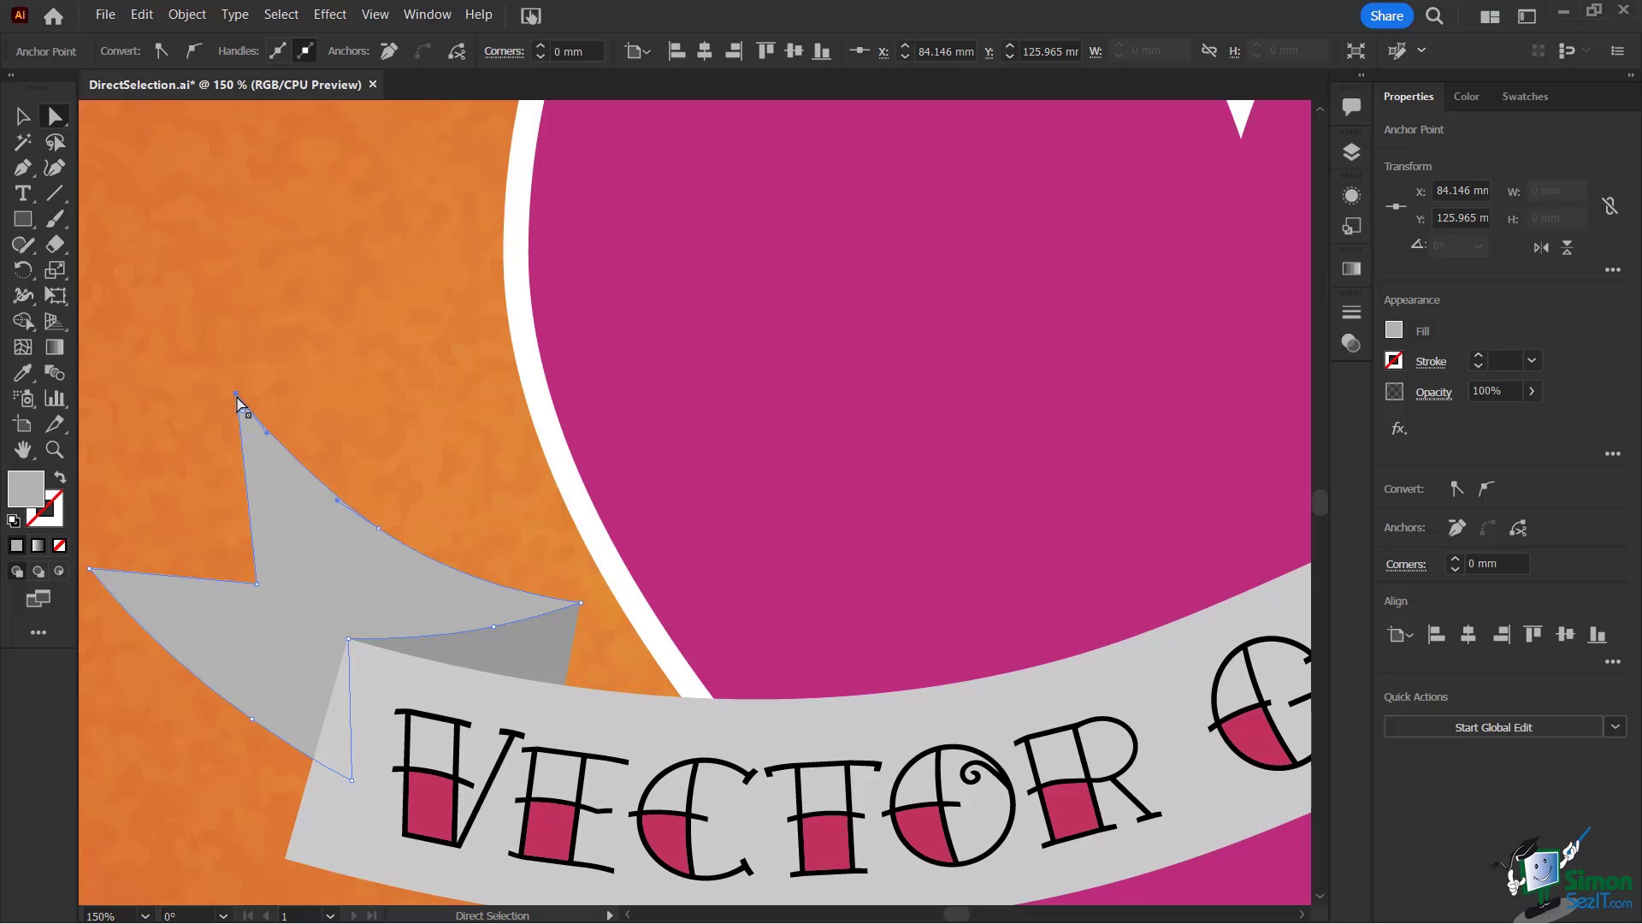
left_click_drag(237, 396, 223, 313)
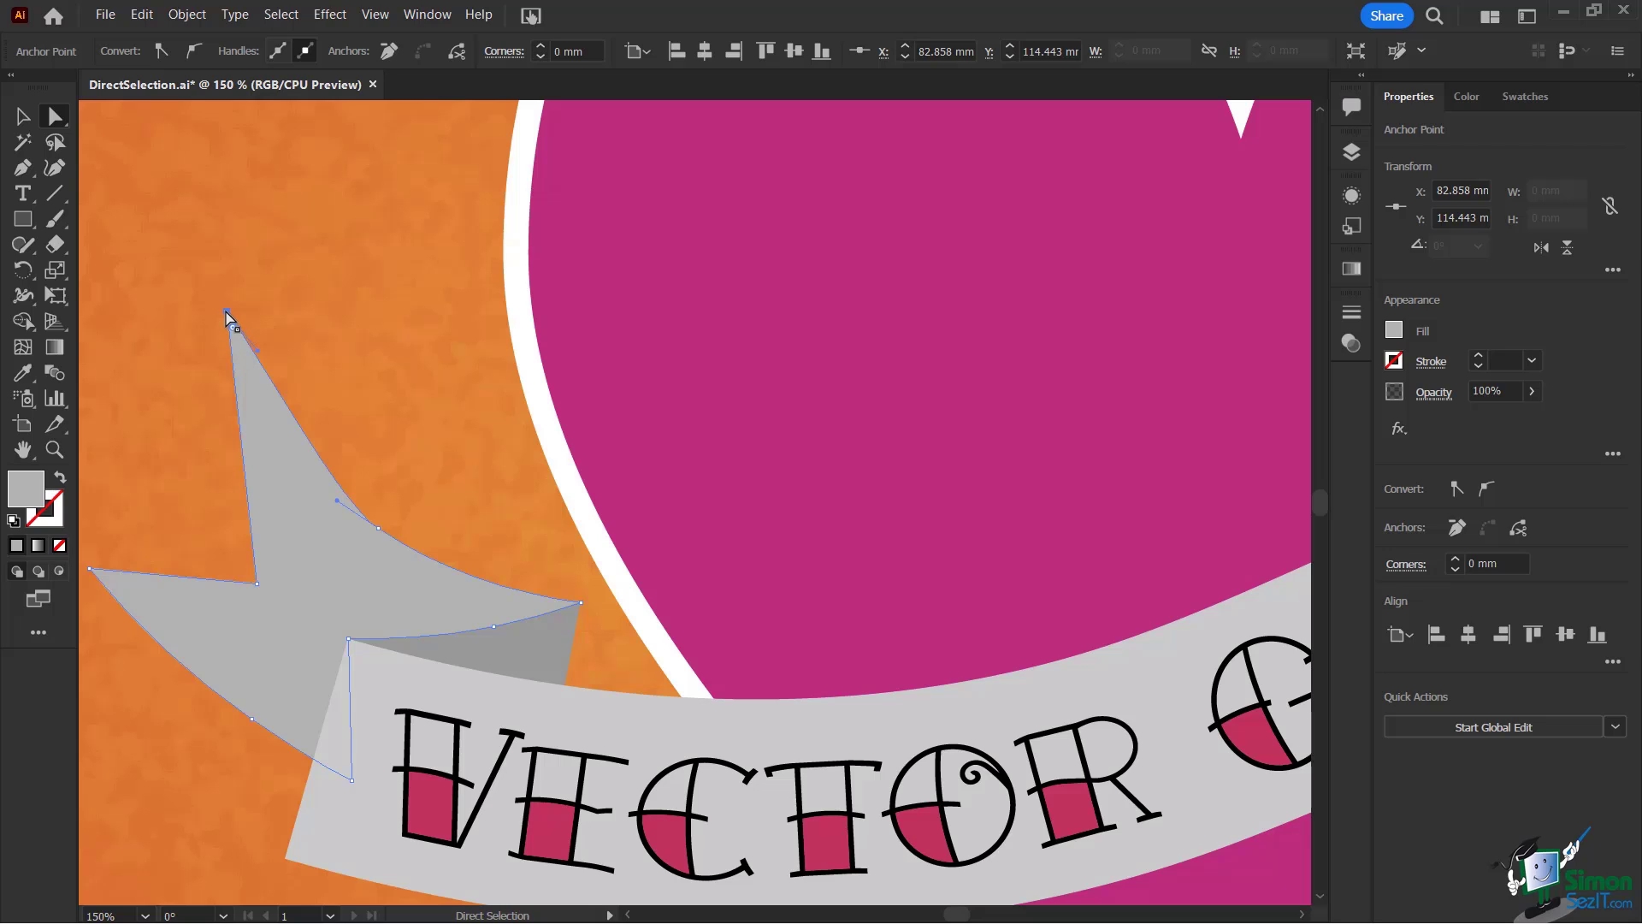
left_click_drag(226, 313, 213, 230)
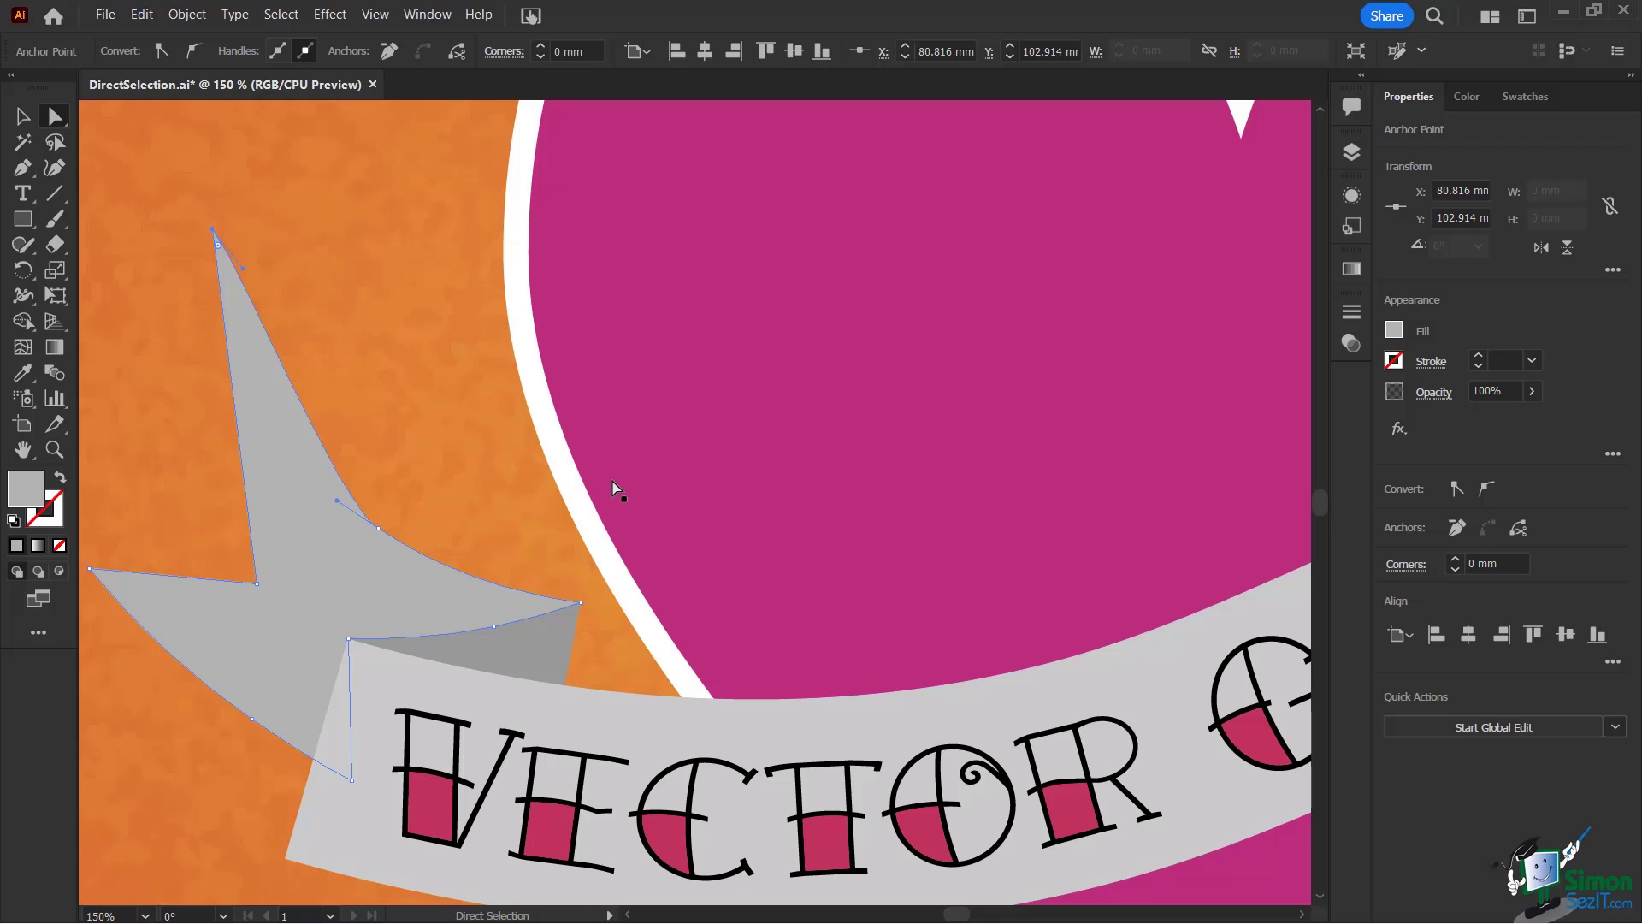
Lengthen the inward-facing direction handles of both heart lobes' top anchor points to make the curves fuller toward the notch.
key("ctrl+1")
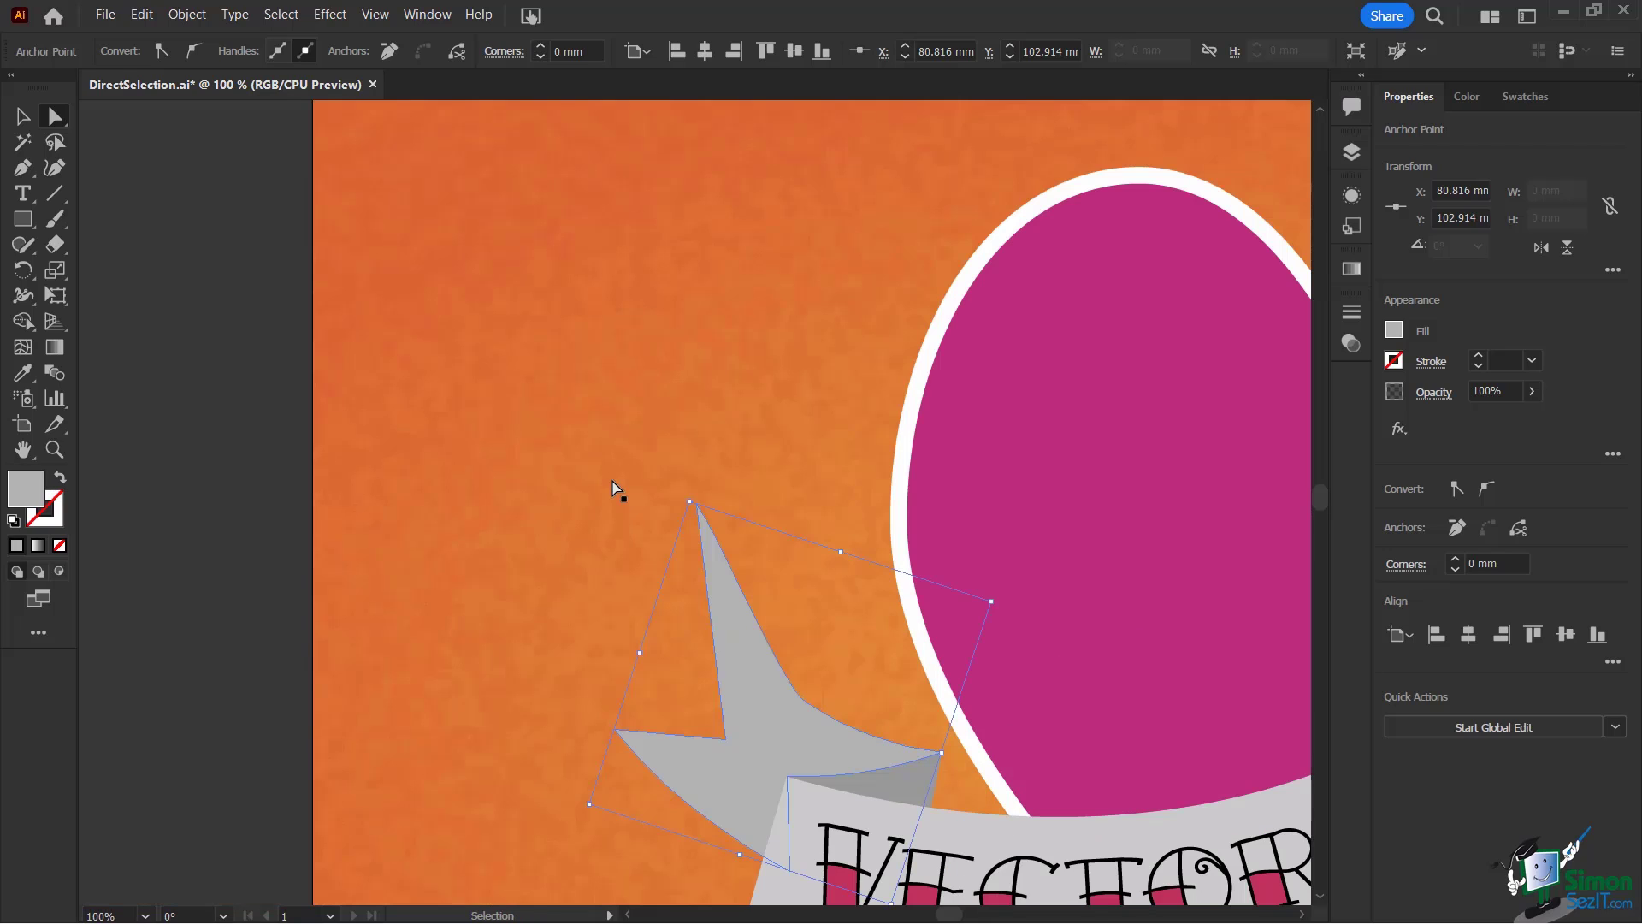
left_click_drag(972, 440, 565, 381)
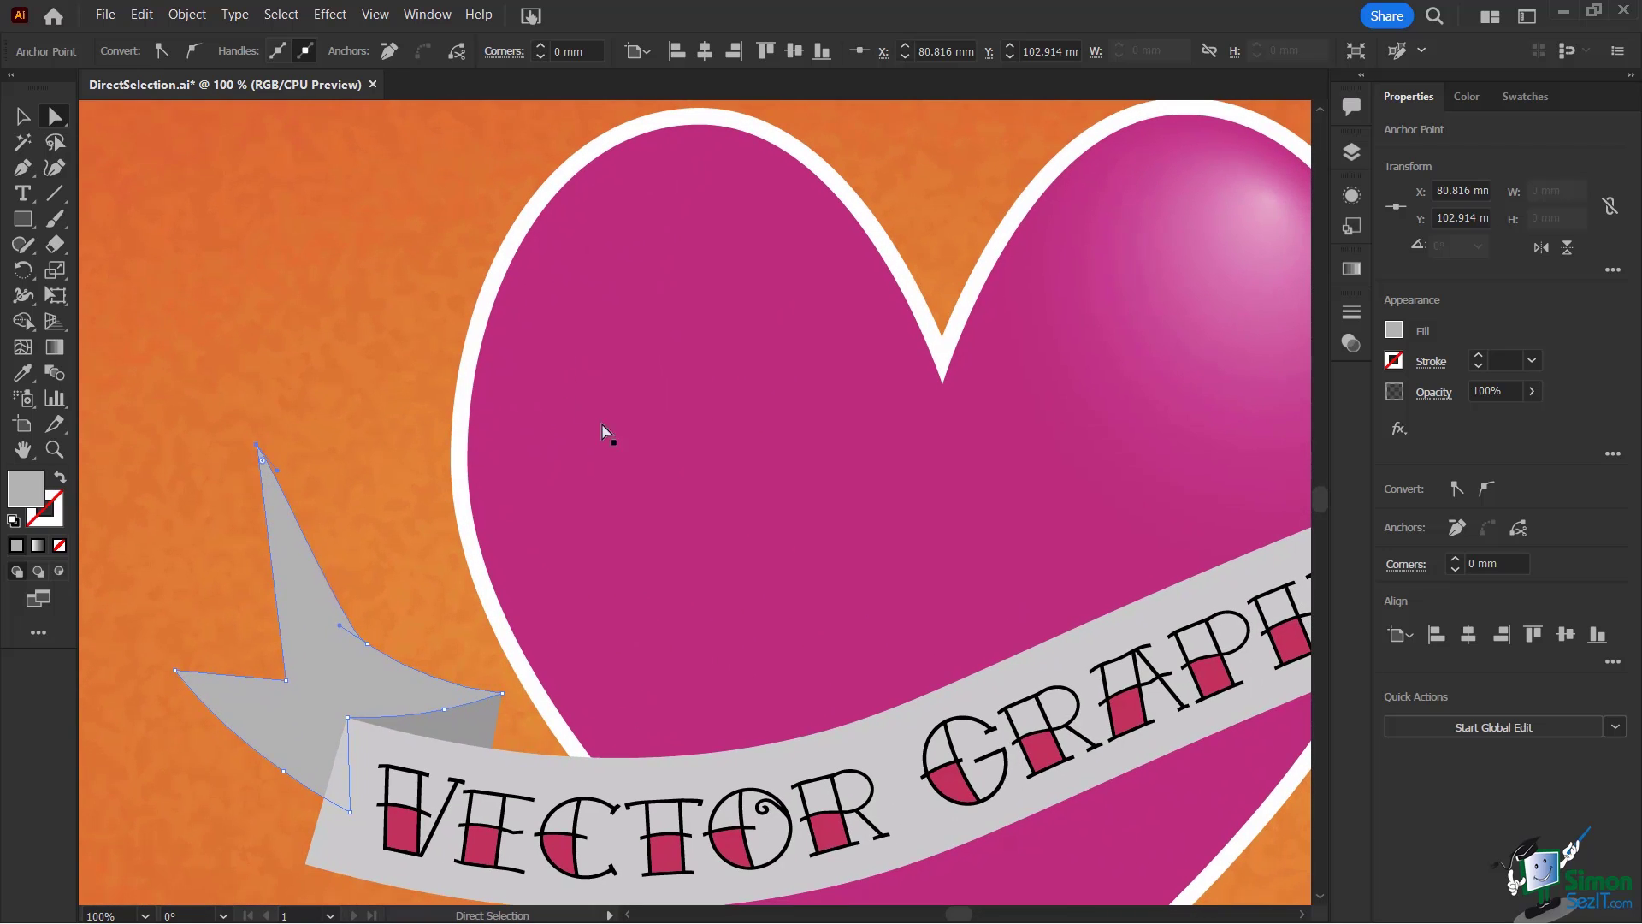
left_click(514, 275)
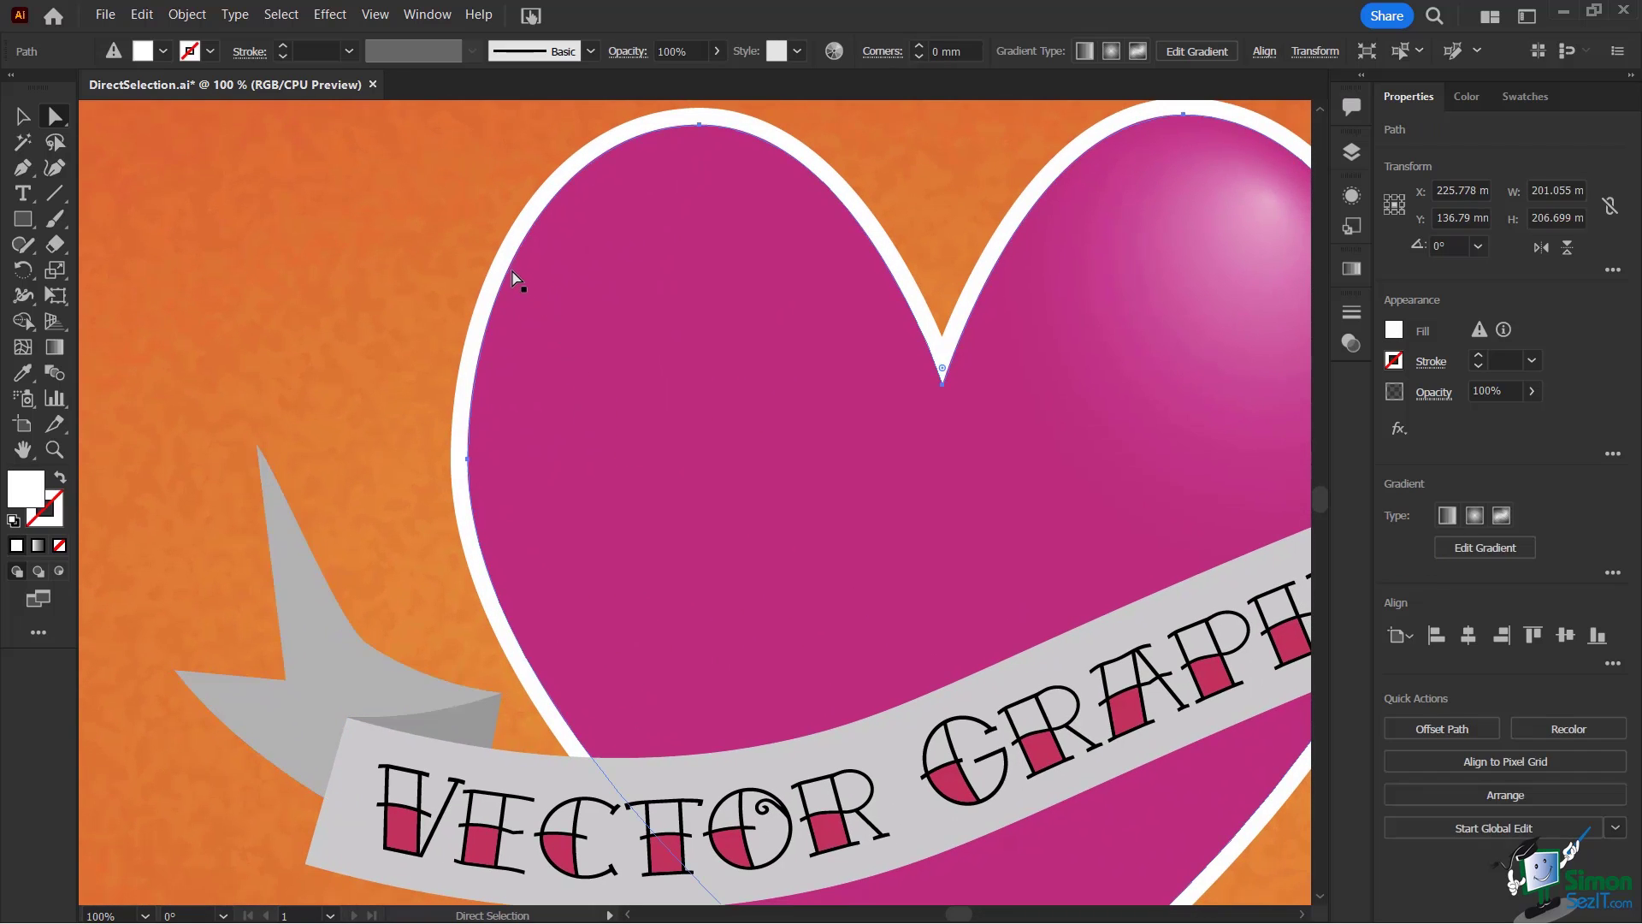
scroll(709, 199, "up", 1)
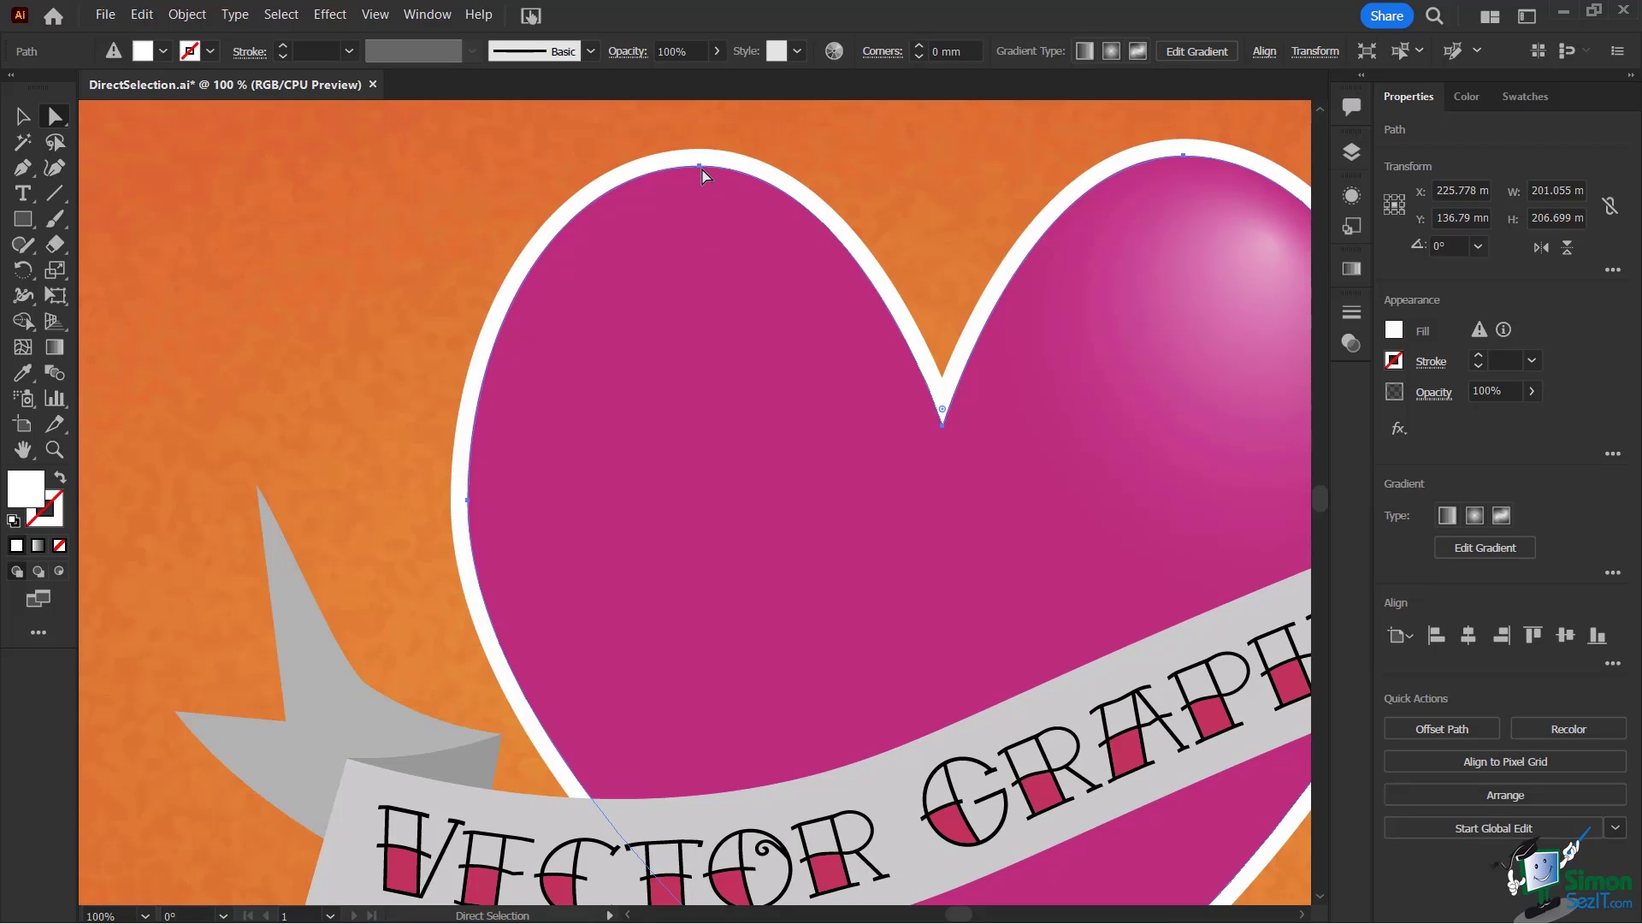
left_click(701, 169)
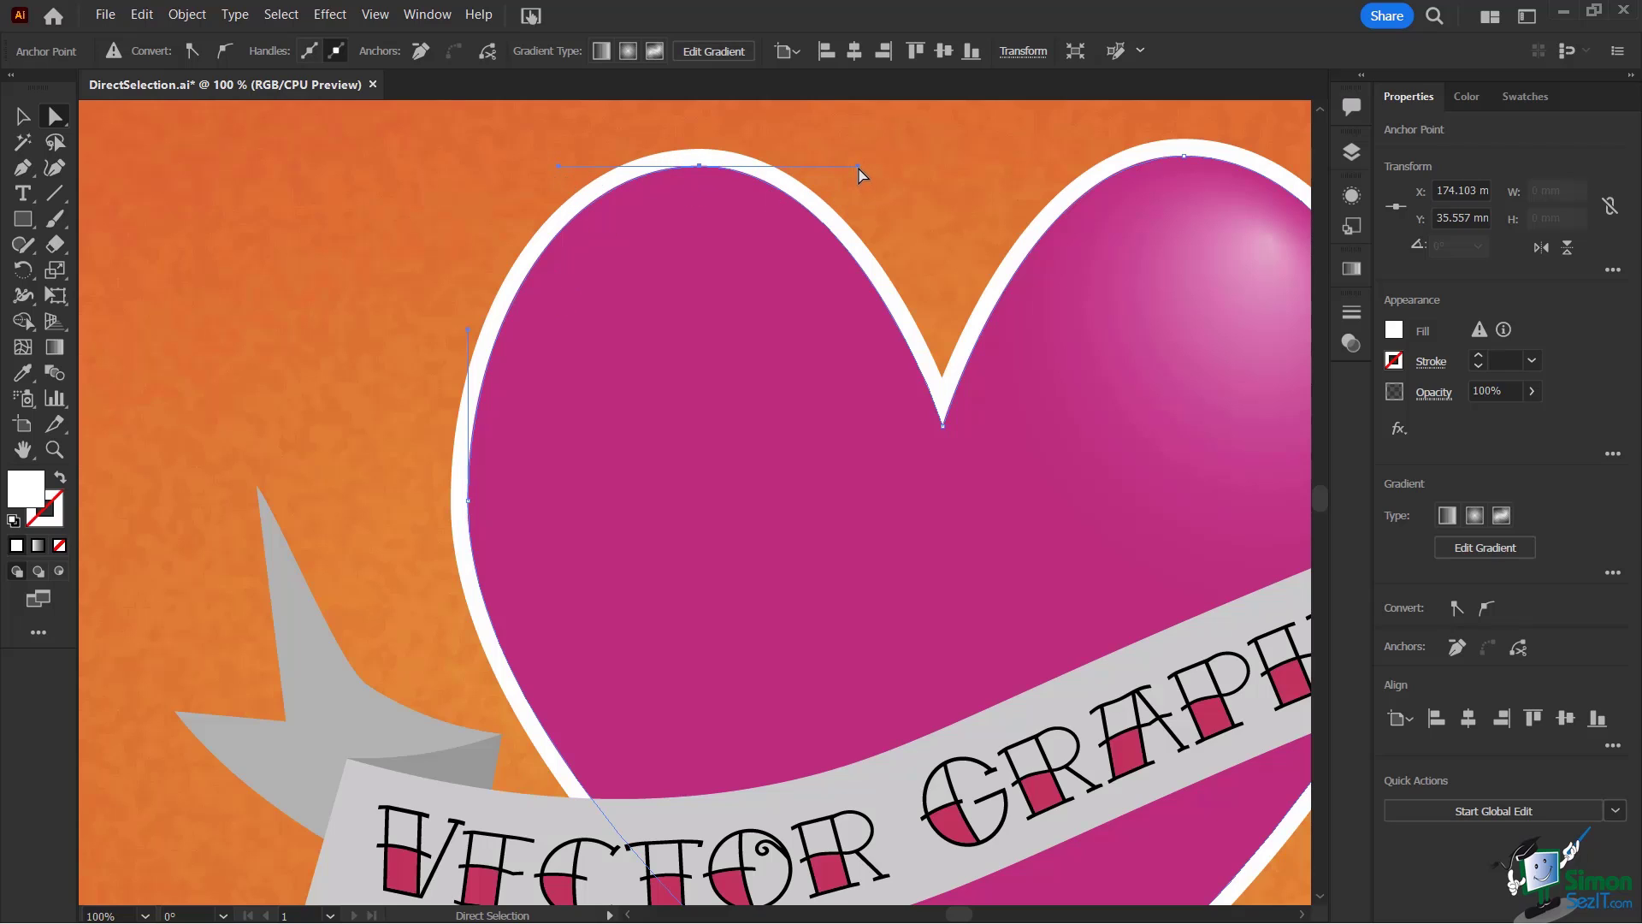
left_click_drag(859, 168, 1007, 171)
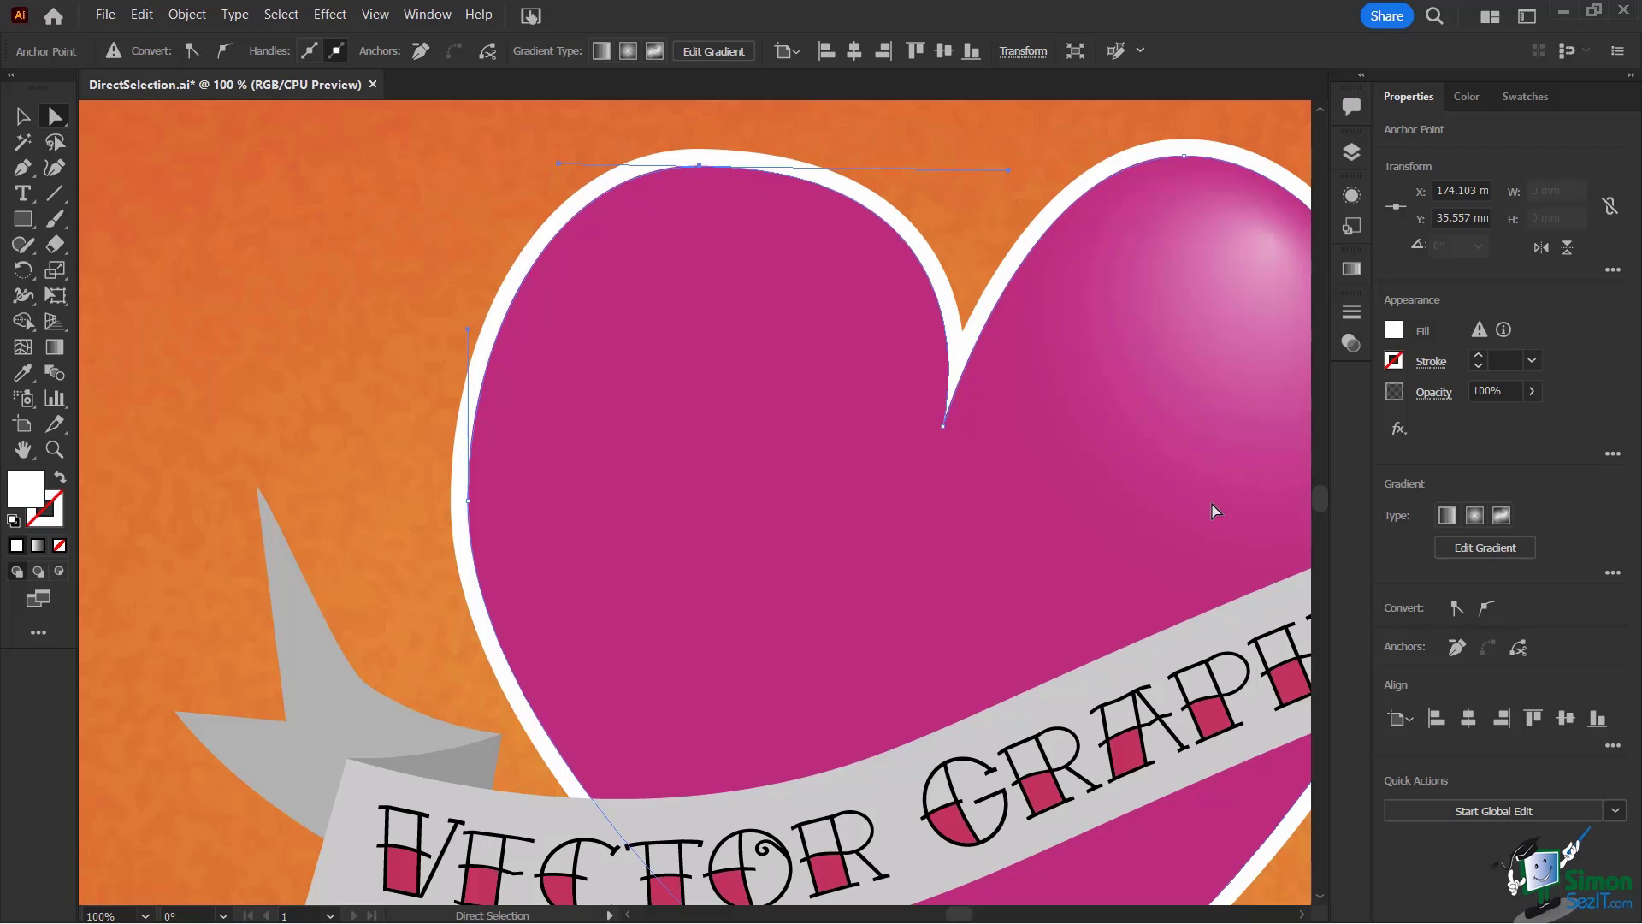
left_click(1184, 156)
left_click_drag(1025, 157, 854, 151)
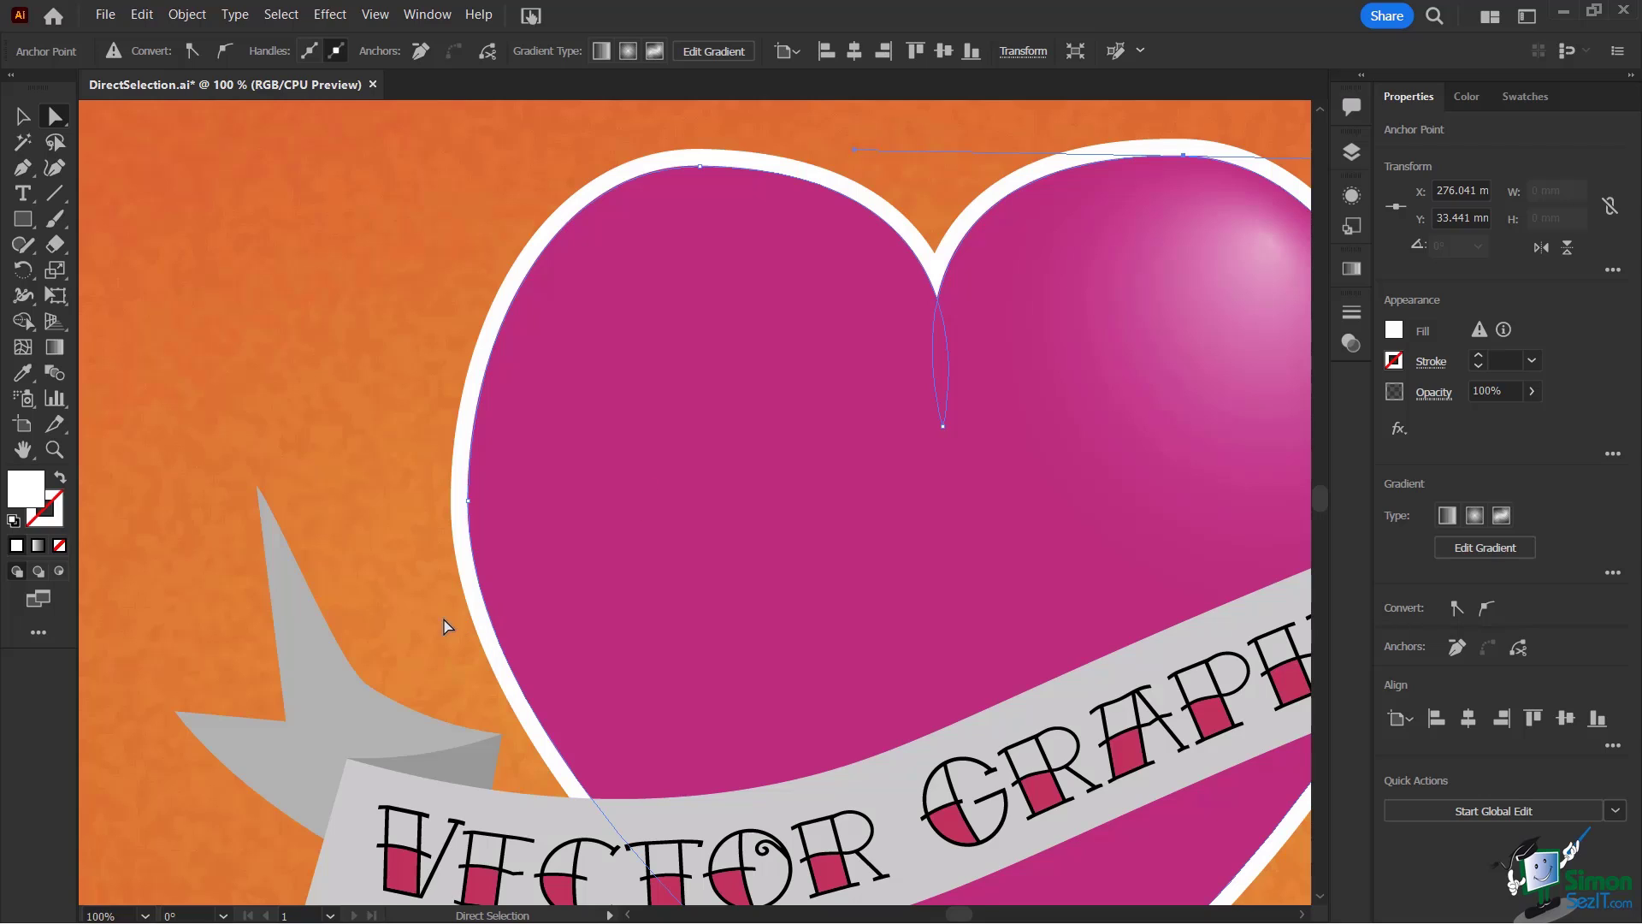
Move the left ribbon tail's inner notch point slightly inward and round its corner to 5.62 mm.
left_click(280, 544)
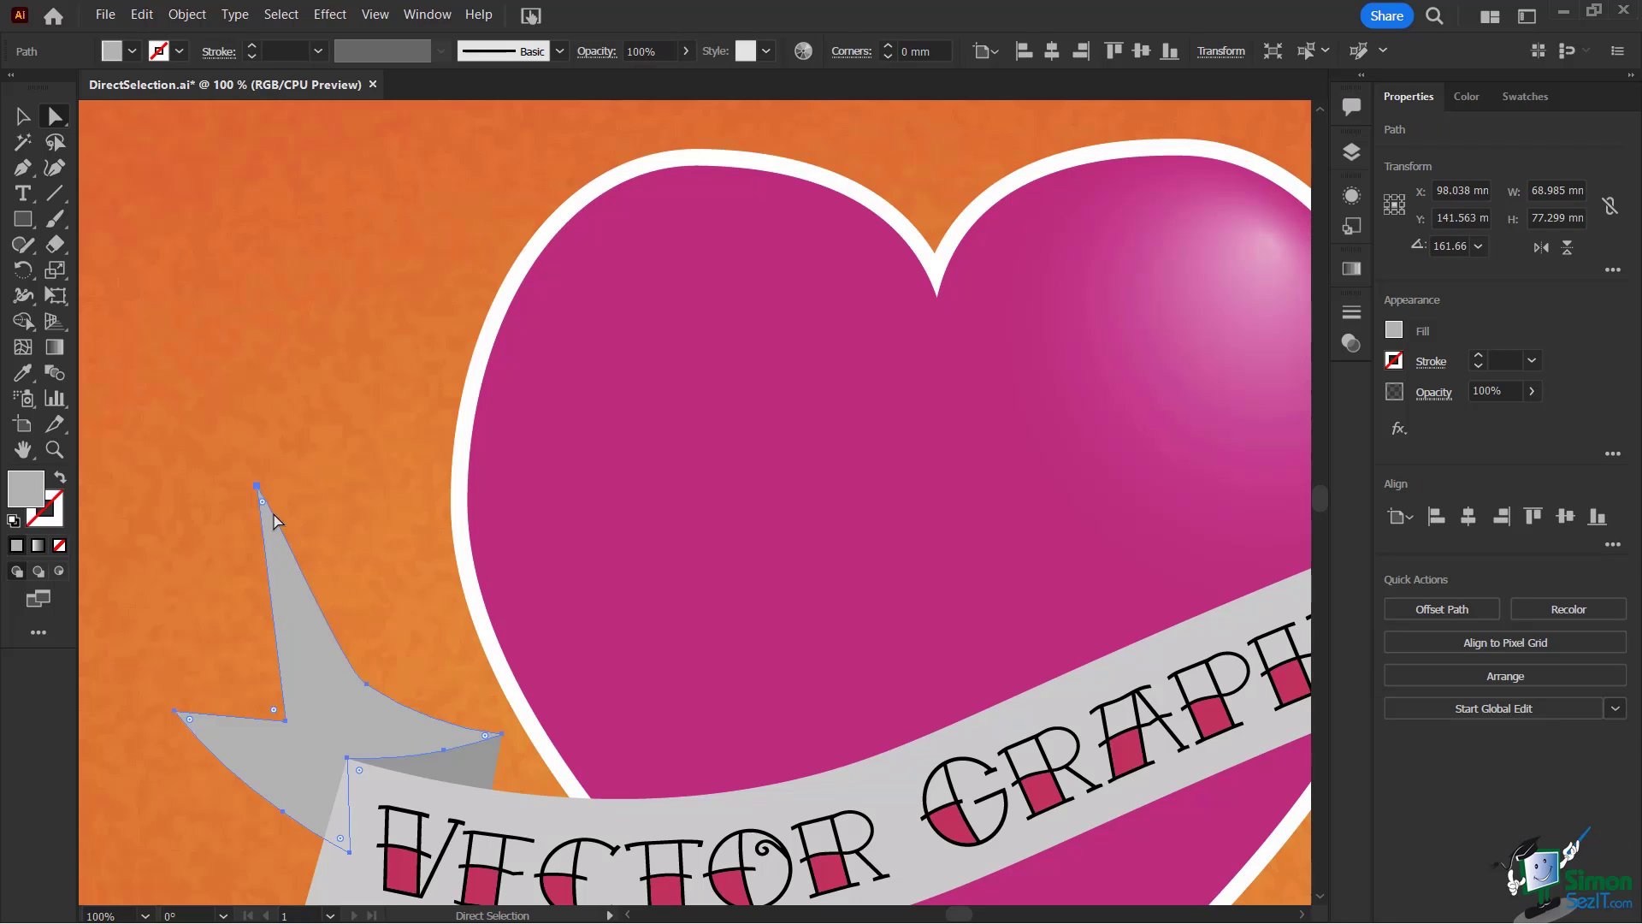
left_click(258, 489)
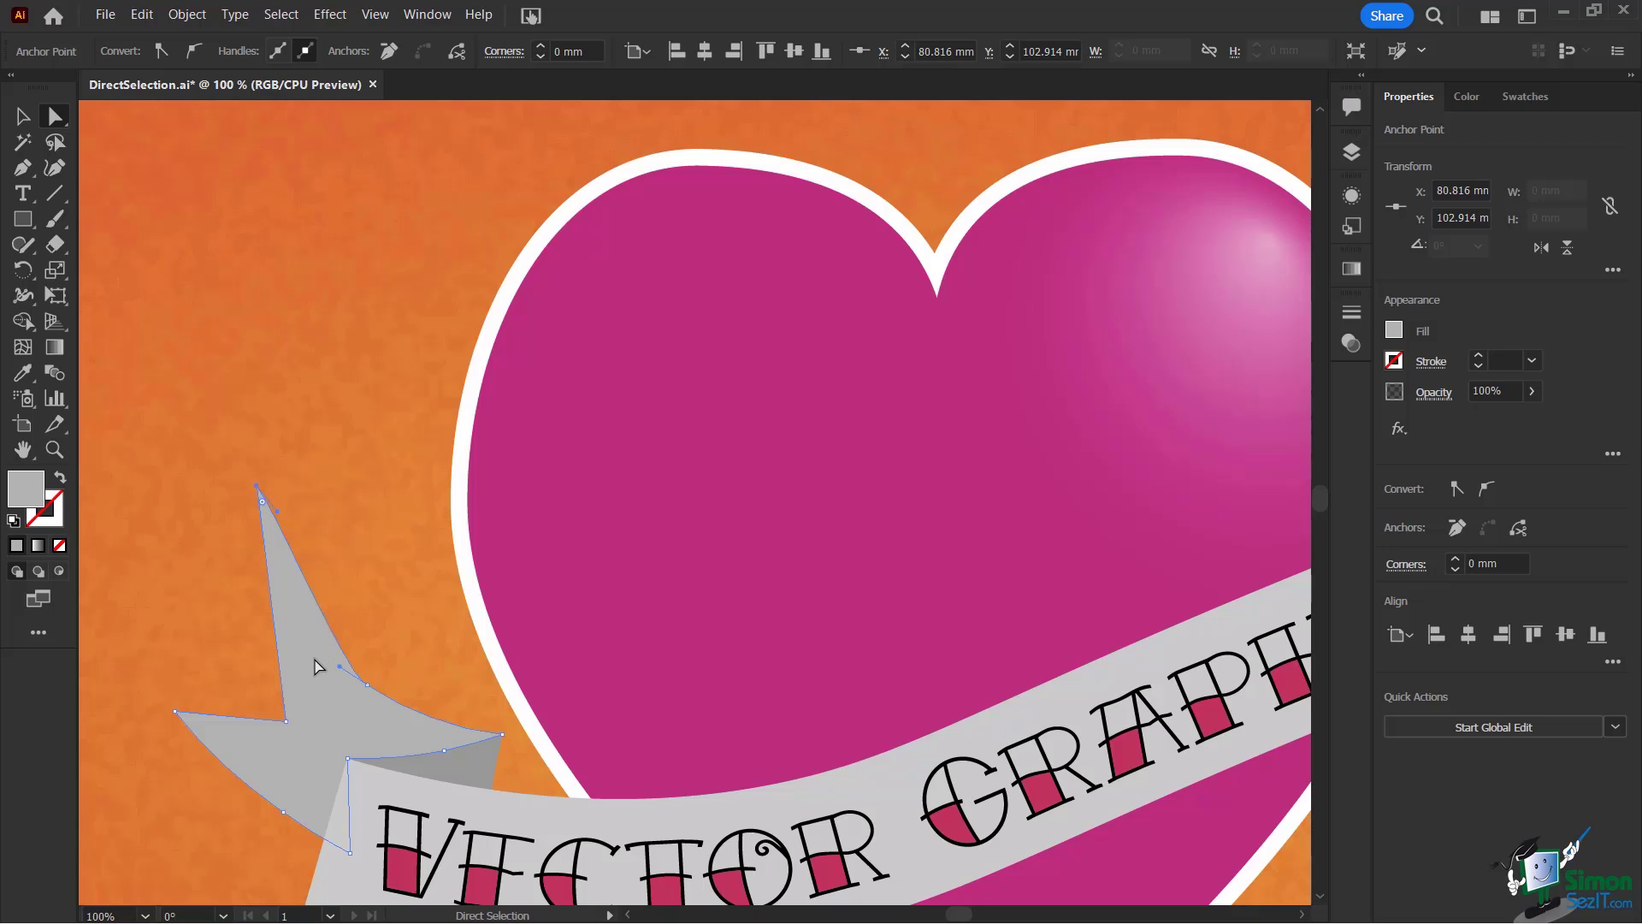
left_click(287, 723)
mouse_move(287, 720)
left_mouse_down()
mouse_move(314, 744)
mouse_move(278, 706)
mouse_move(323, 746)
mouse_move(302, 749)
mouse_move(307, 736)
left_mouse_up()
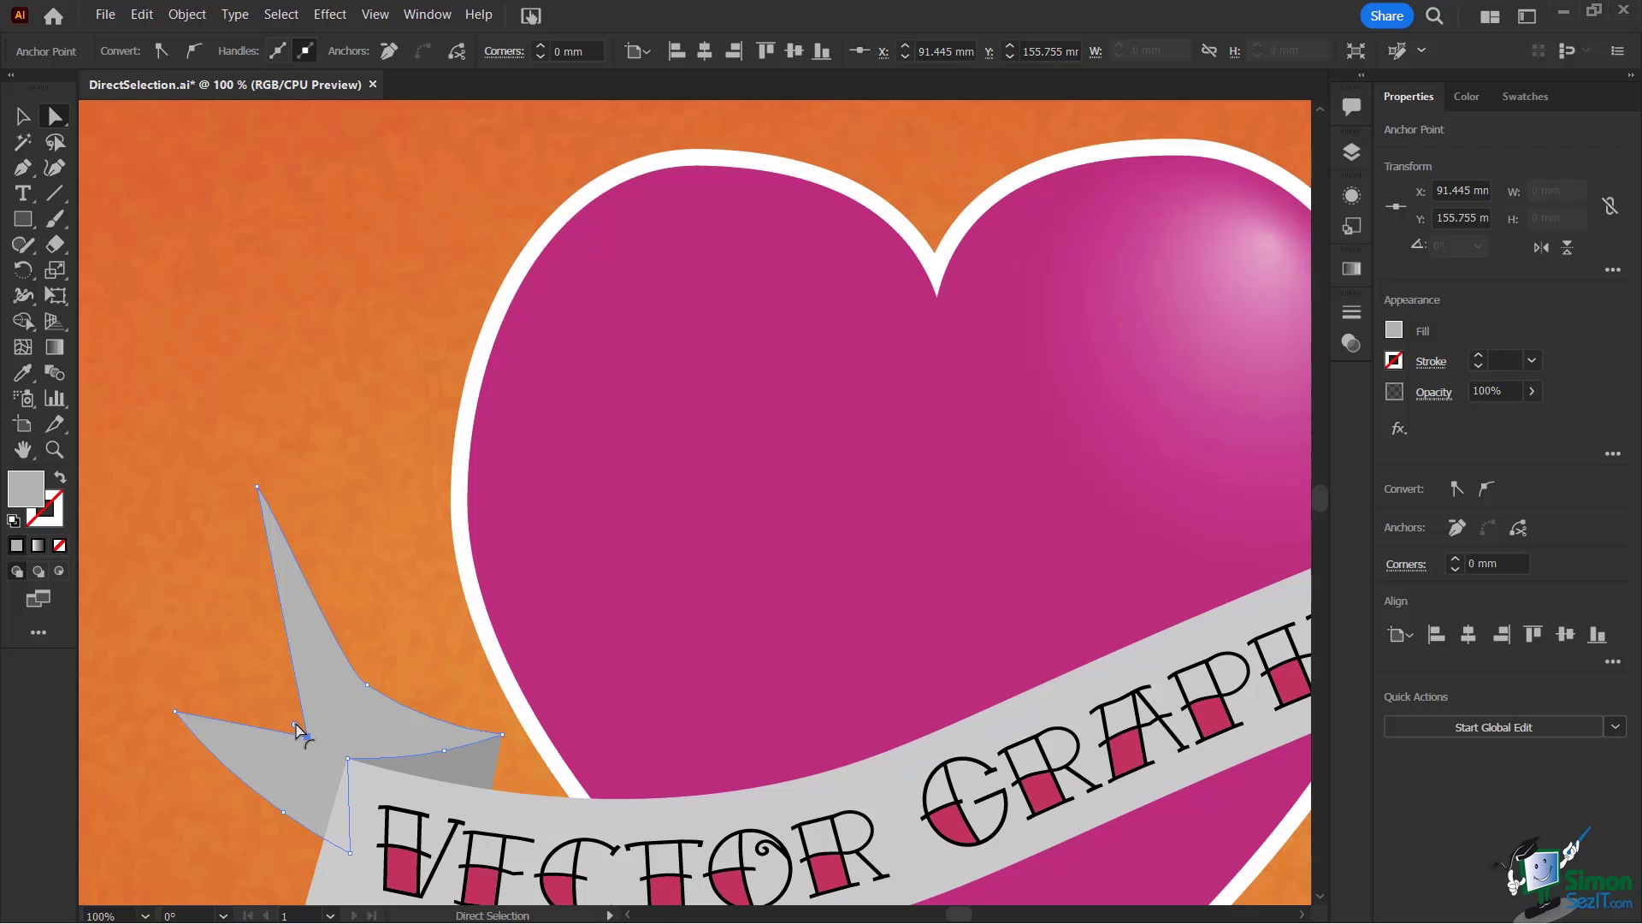
left_click_drag(295, 728, 268, 715)
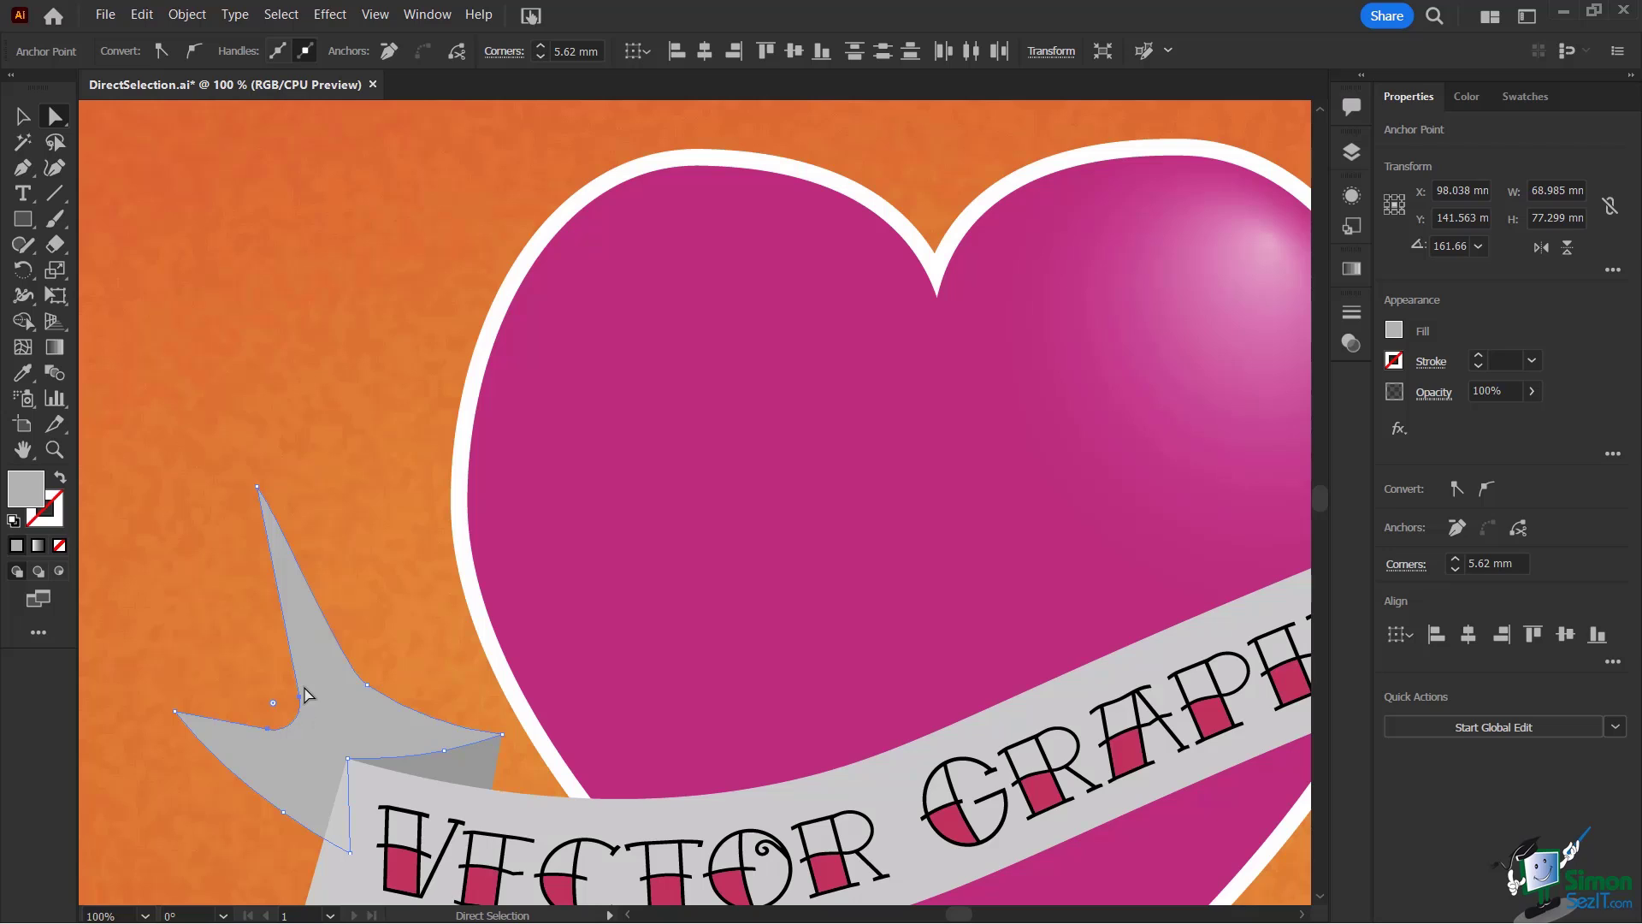
Extend the direction handle of the rounded notch's lower anchor point down into the ribbon, and deselect the tail with the Selection tool.
left_click(272, 732)
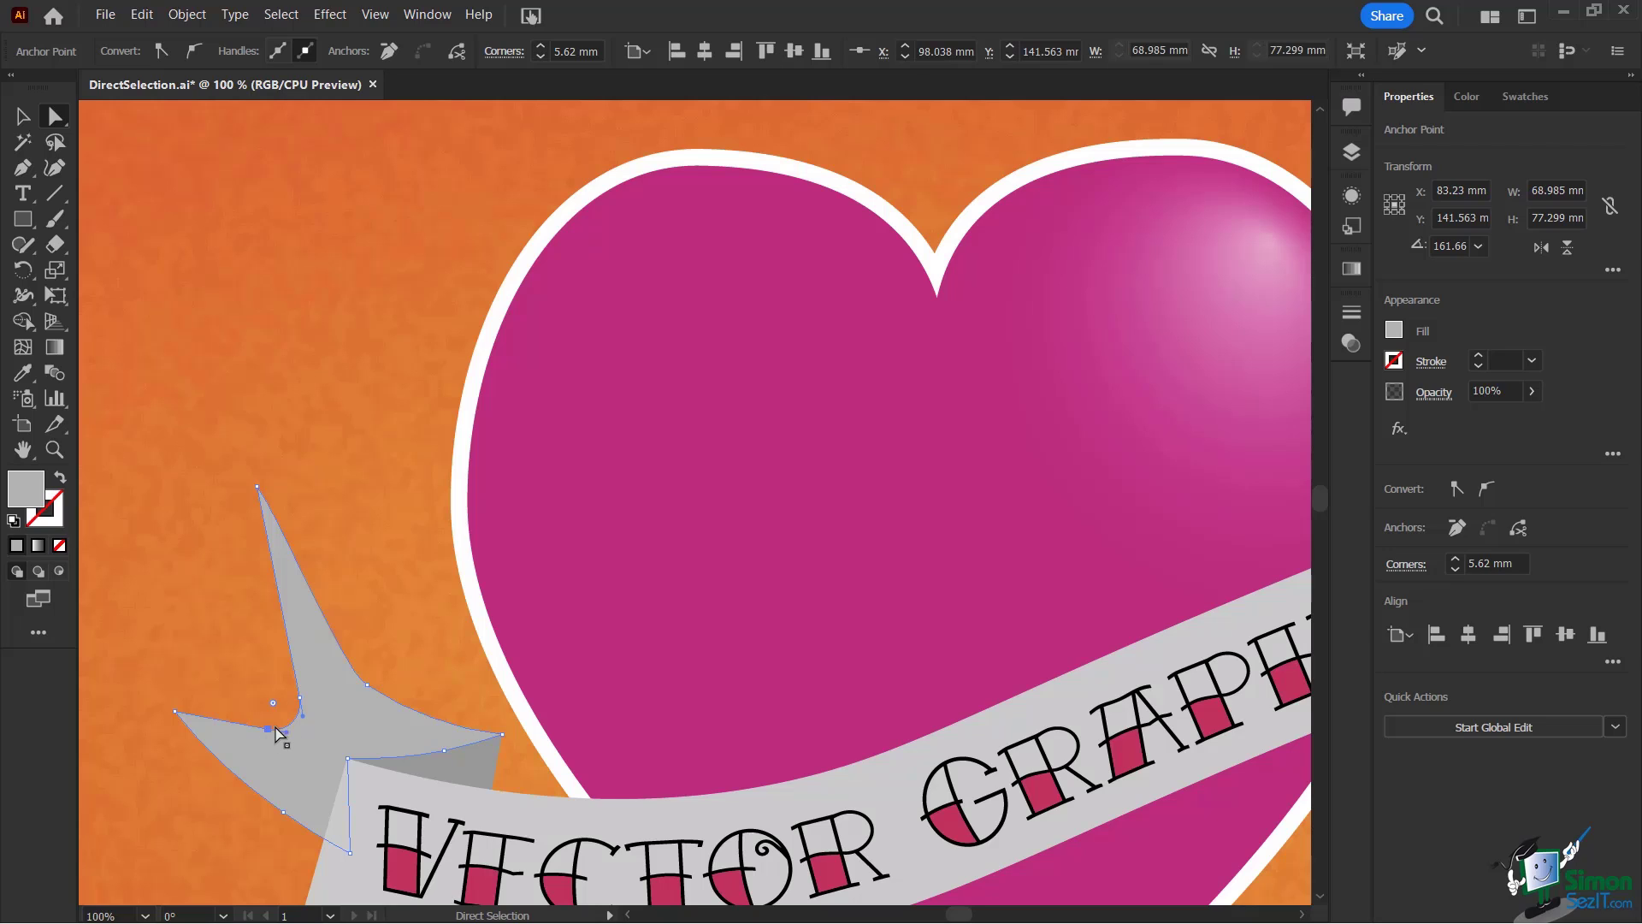
left_click_drag(303, 707, 323, 756)
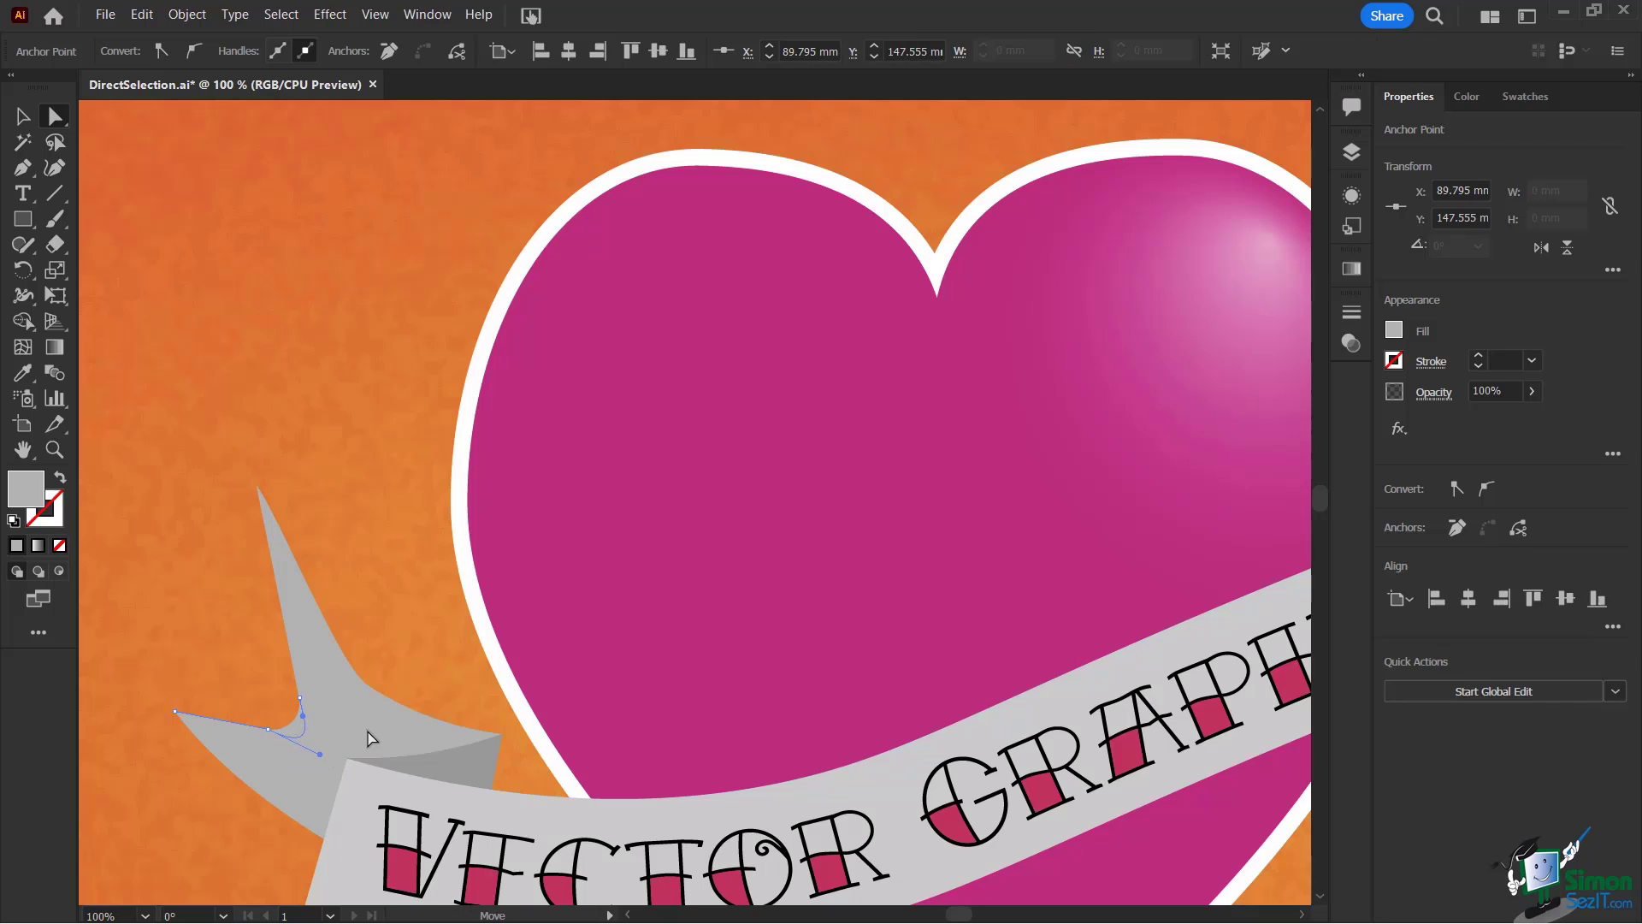
left_click(23, 117)
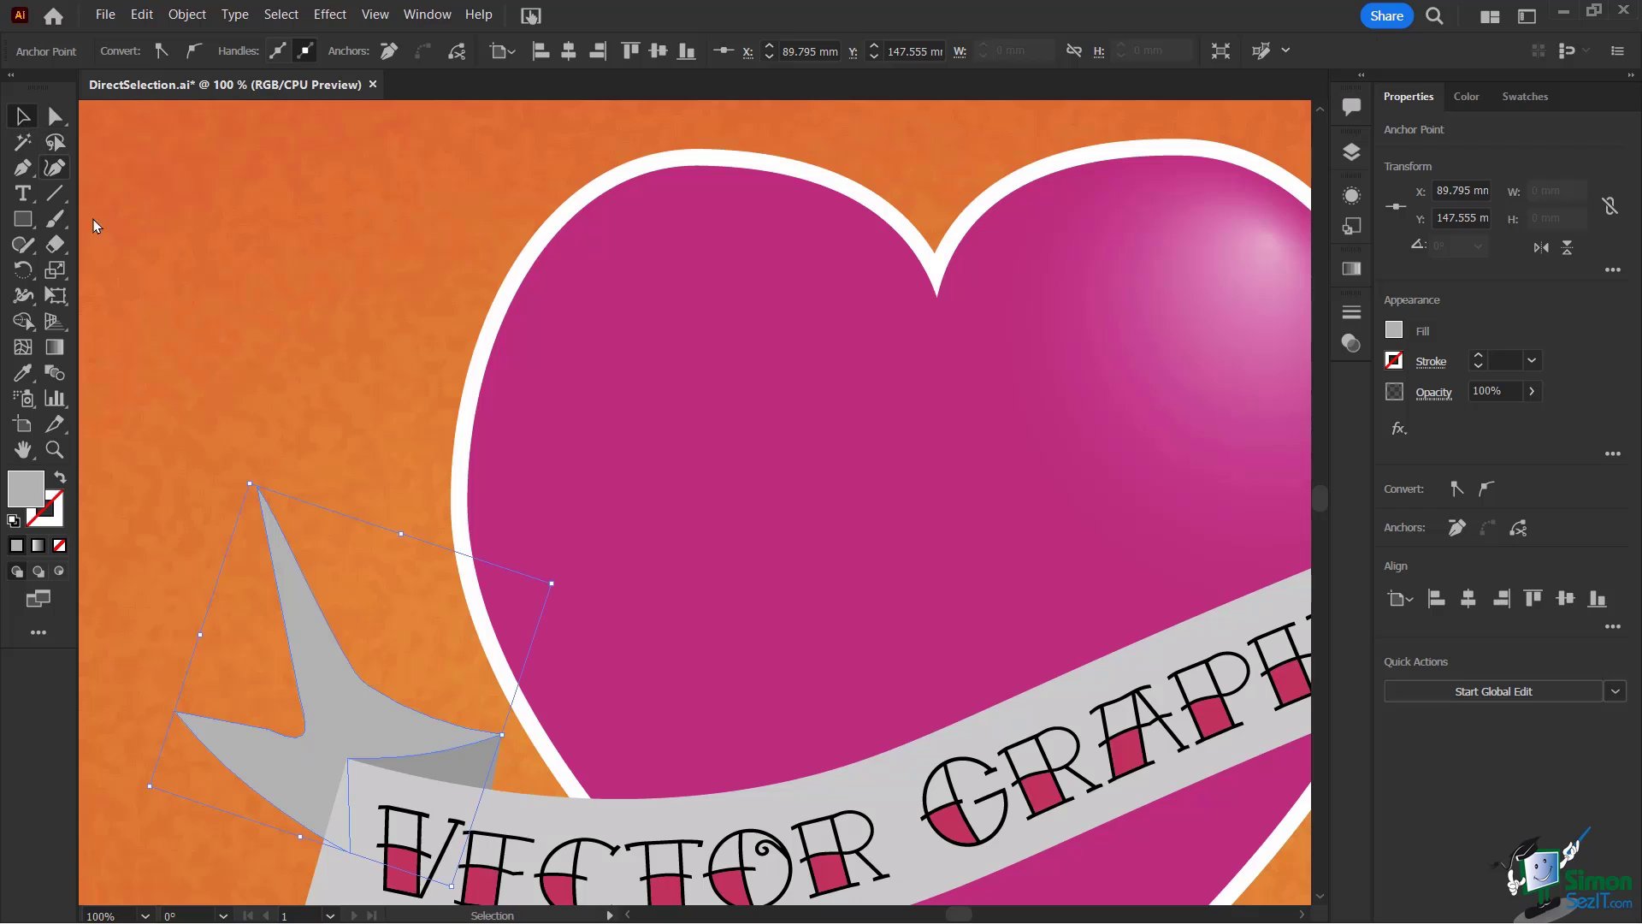
left_click(199, 258)
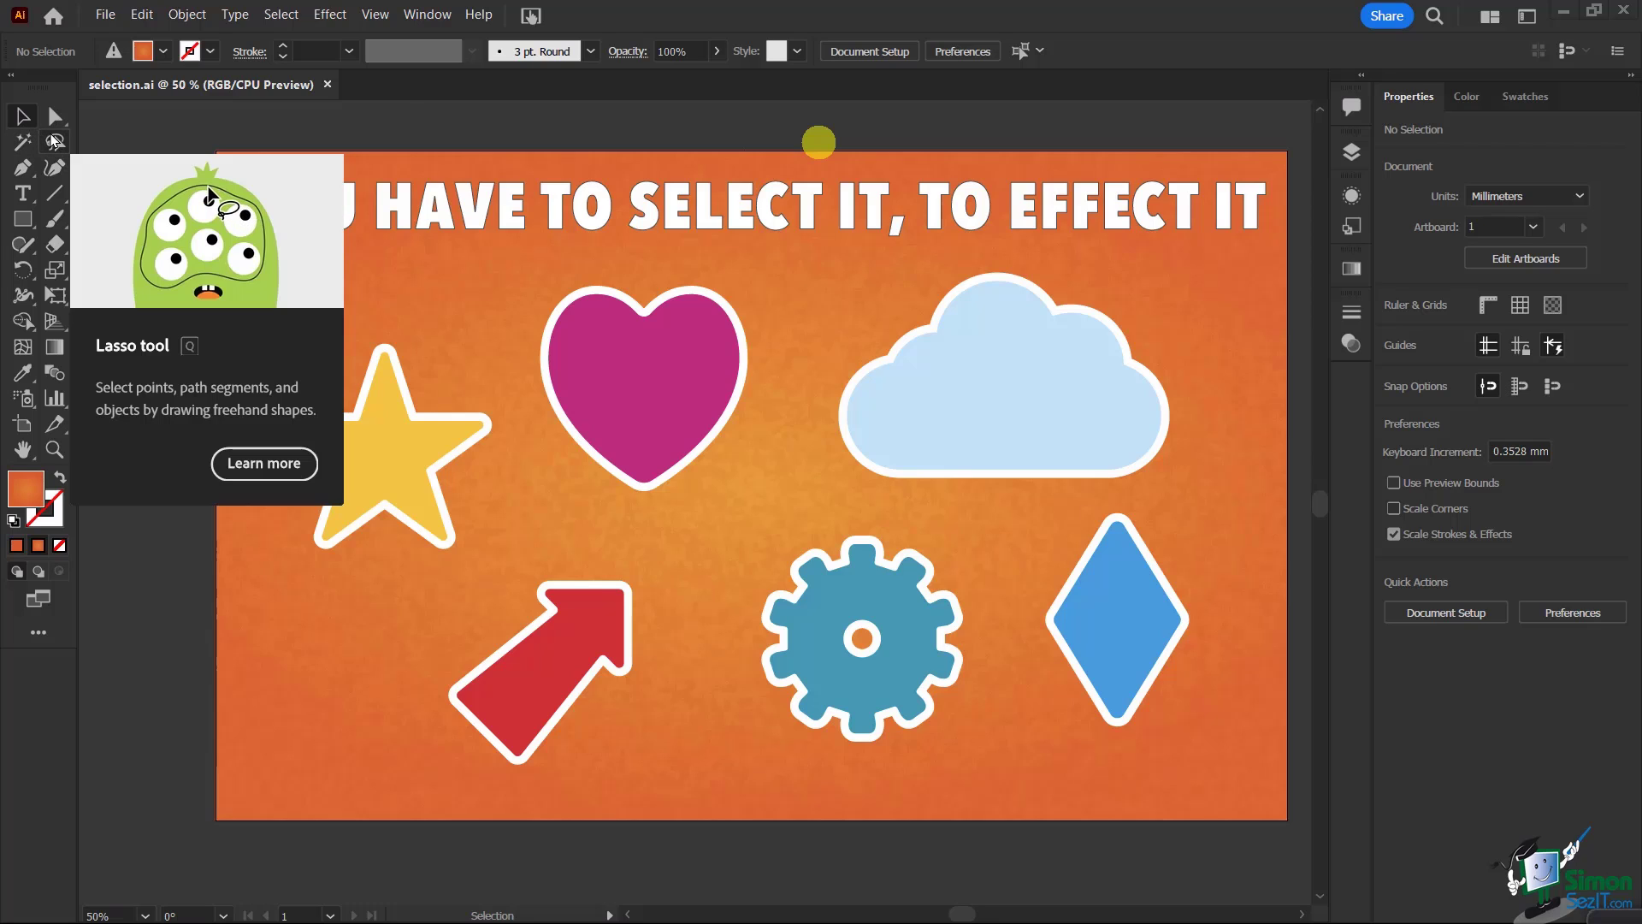
Activate the Lasso tool in selection.ai and lock the BG layer.
left_click(53, 143)
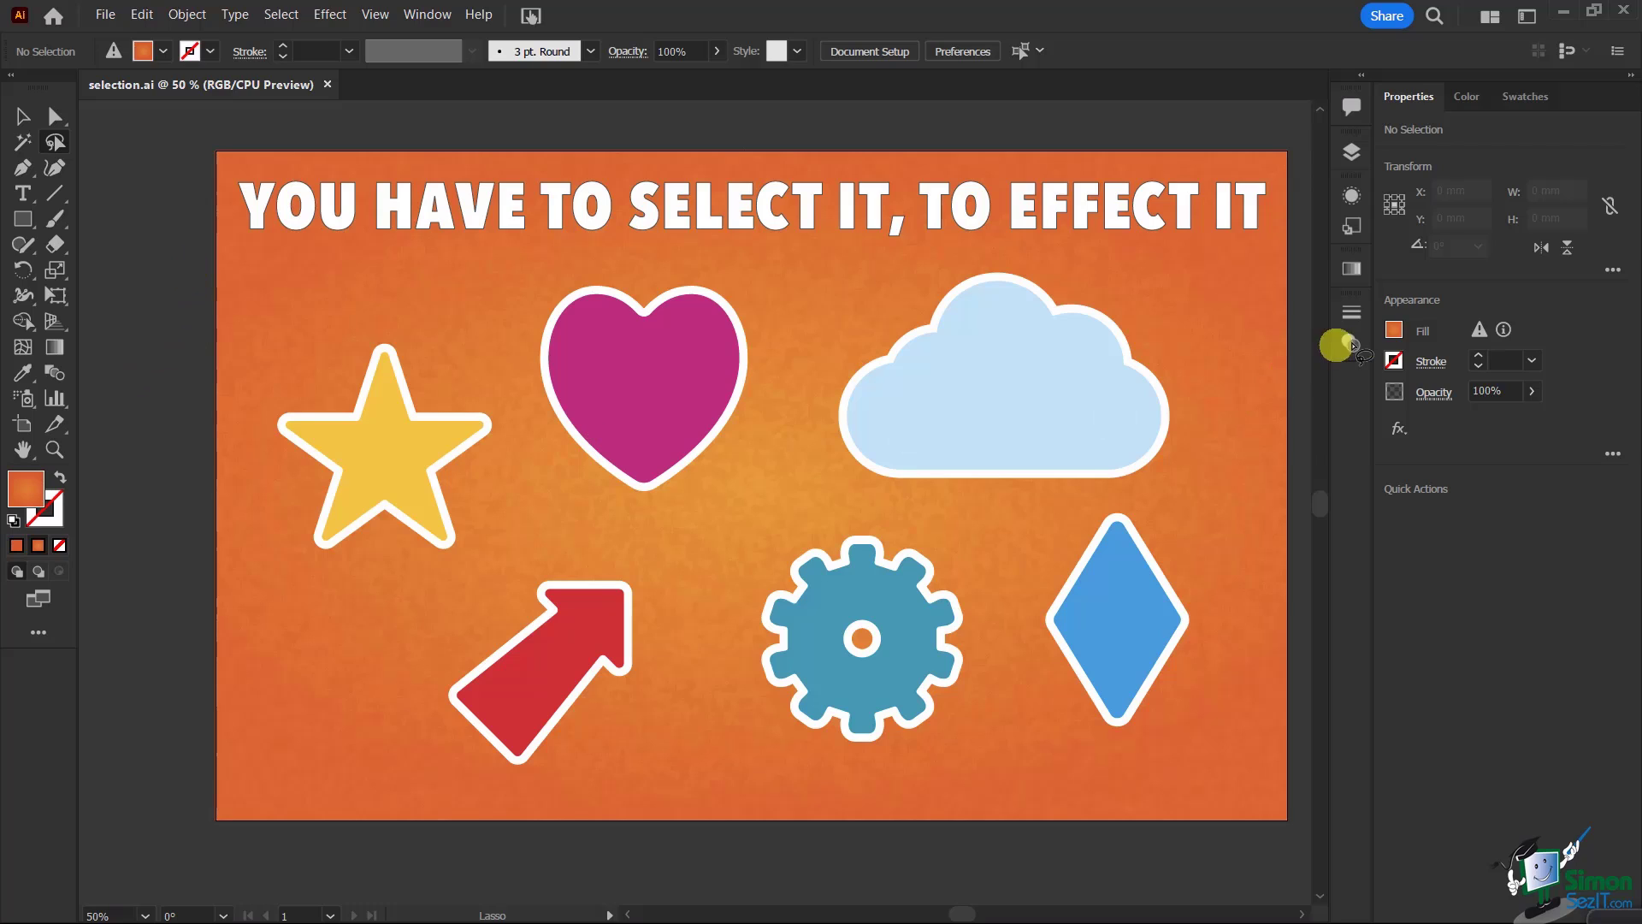
left_click(1352, 154)
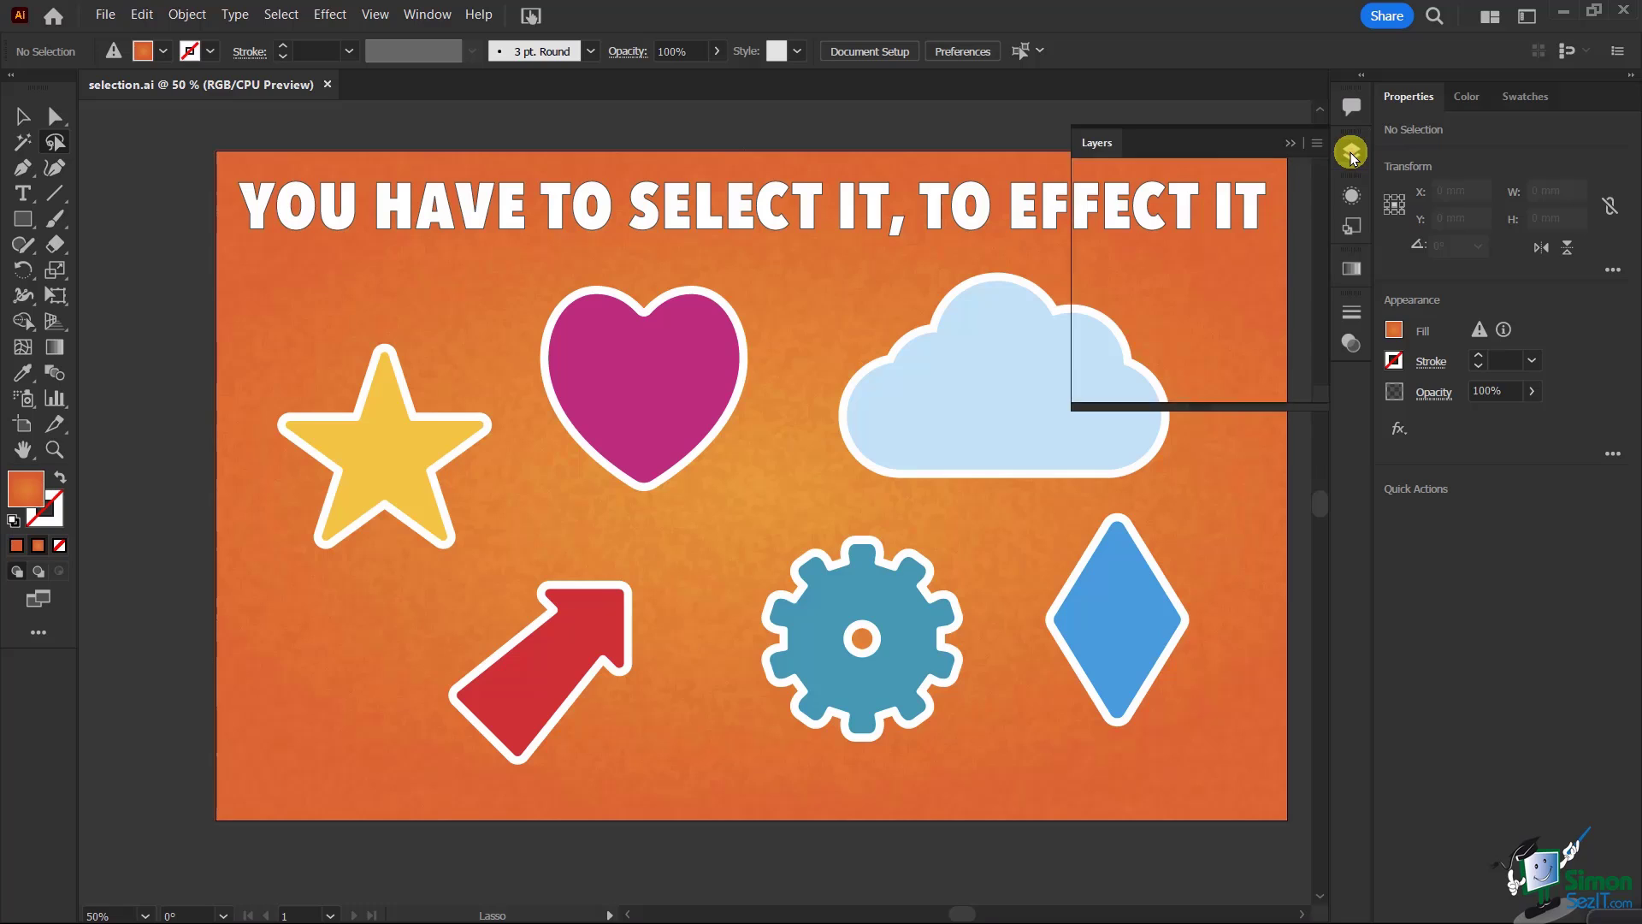
left_click_drag(1073, 137, 868, 140)
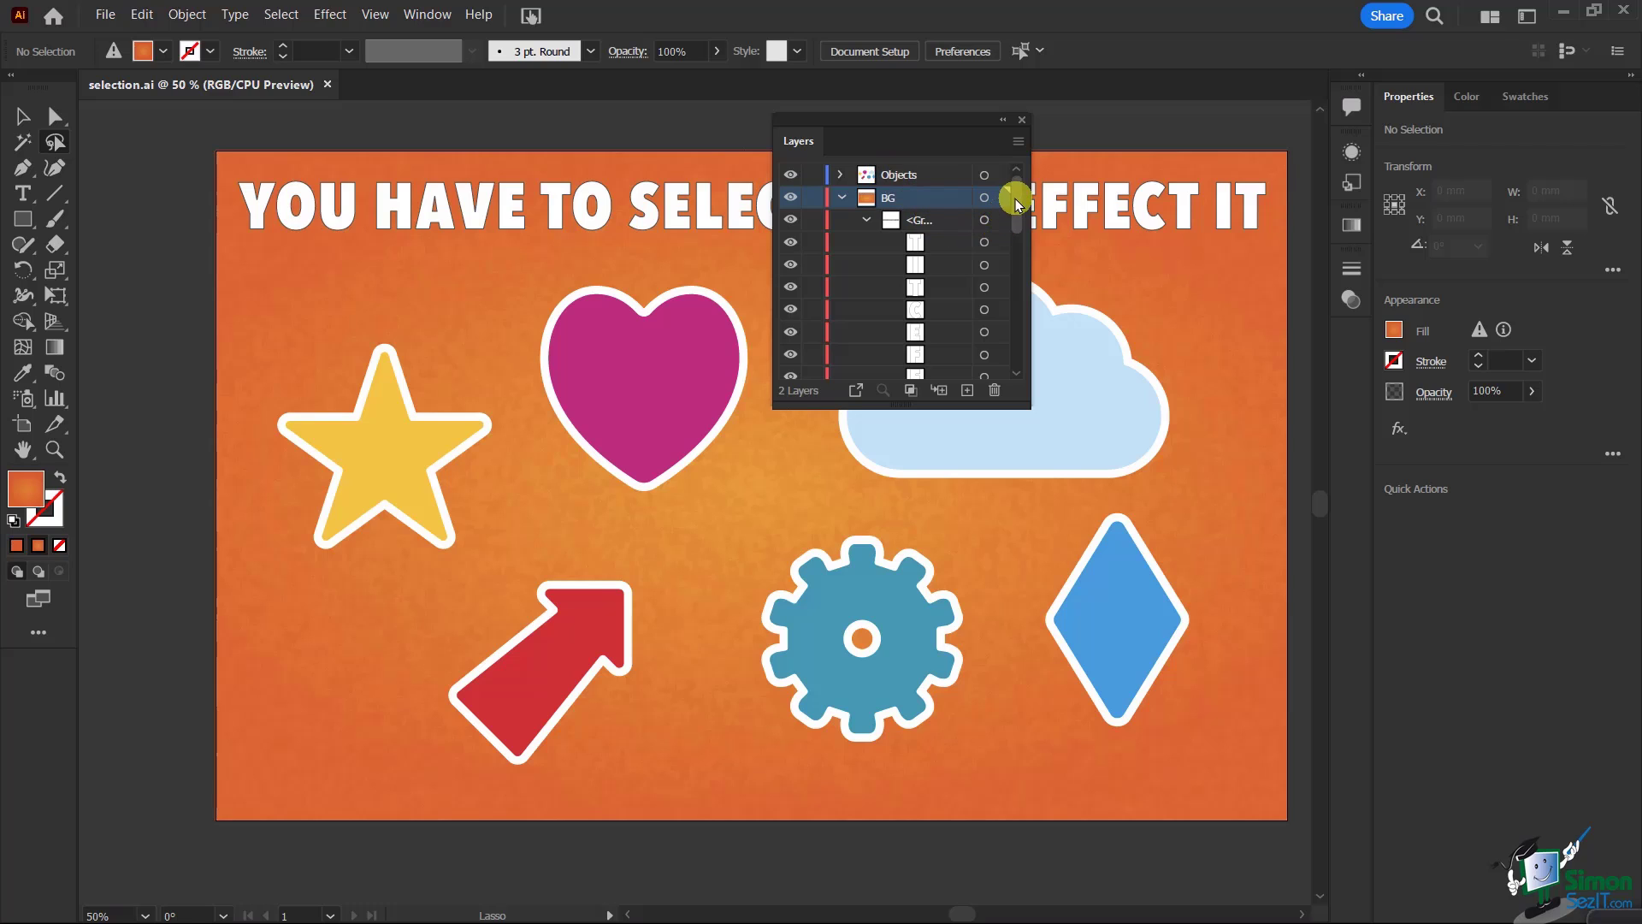
left_click_drag(1016, 199, 1021, 356)
left_click_drag(1043, 230, 1033, 146)
left_click(813, 198)
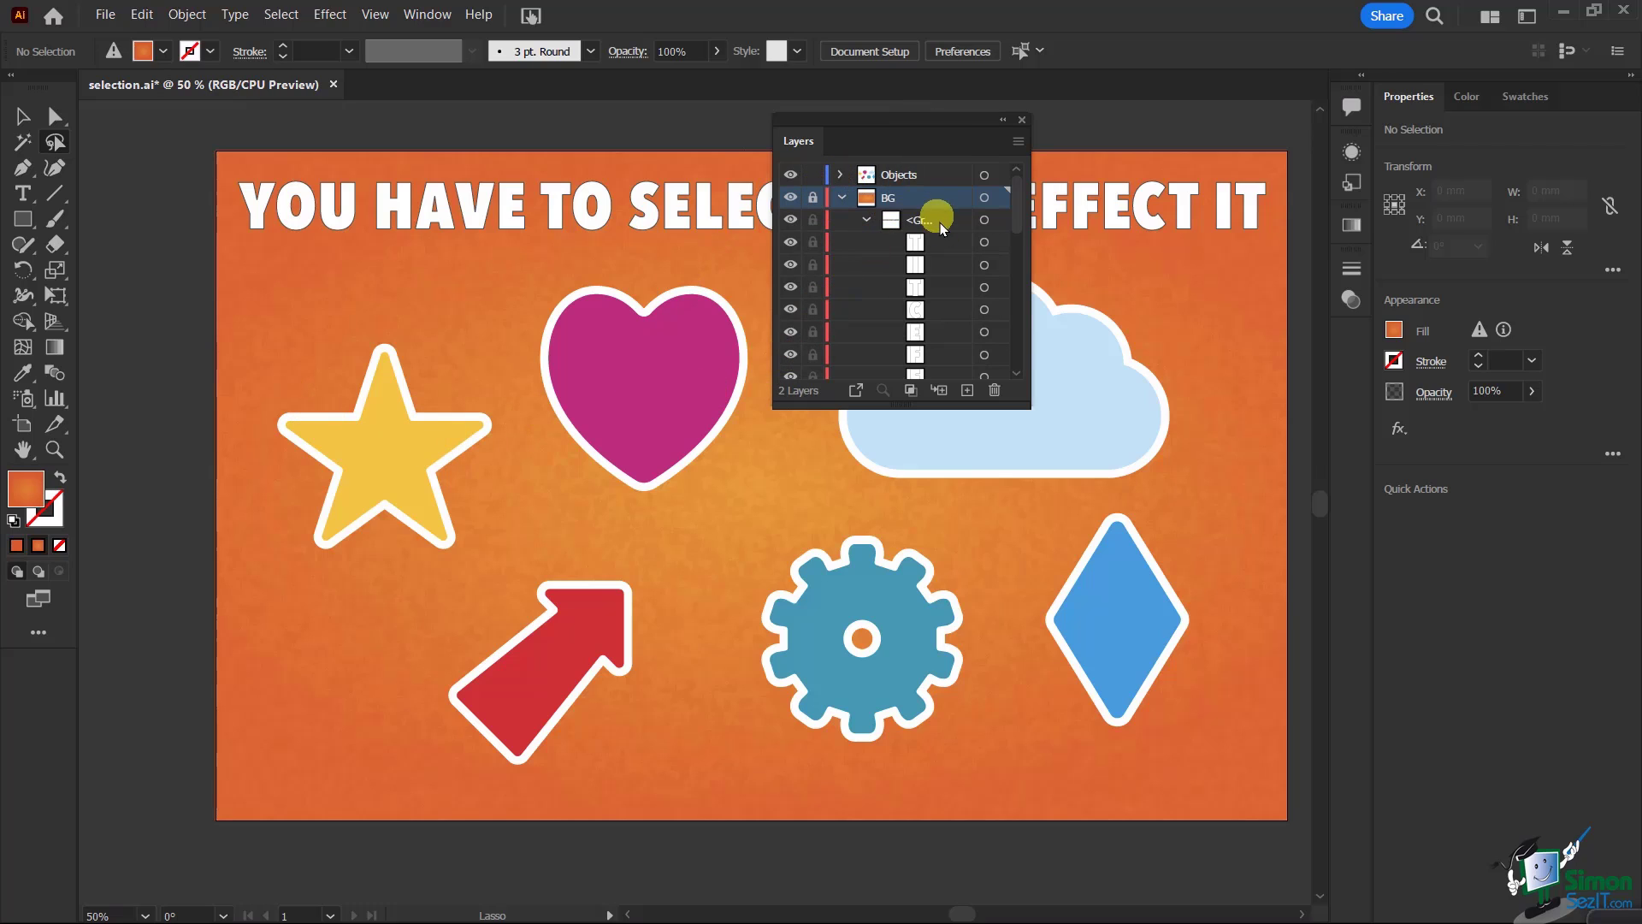
left_click_drag(1014, 199, 1018, 164)
Lasso the anchor points at the yellow star's top tip and nudge them up about 14 mm and back down about 10.5 mm.
mouse_move(414, 324)
left_mouse_down()
mouse_move(353, 326)
mouse_move(324, 346)
mouse_move(322, 372)
mouse_move(350, 396)
mouse_move(420, 396)
mouse_move(440, 365)
mouse_move(414, 325)
left_mouse_up()
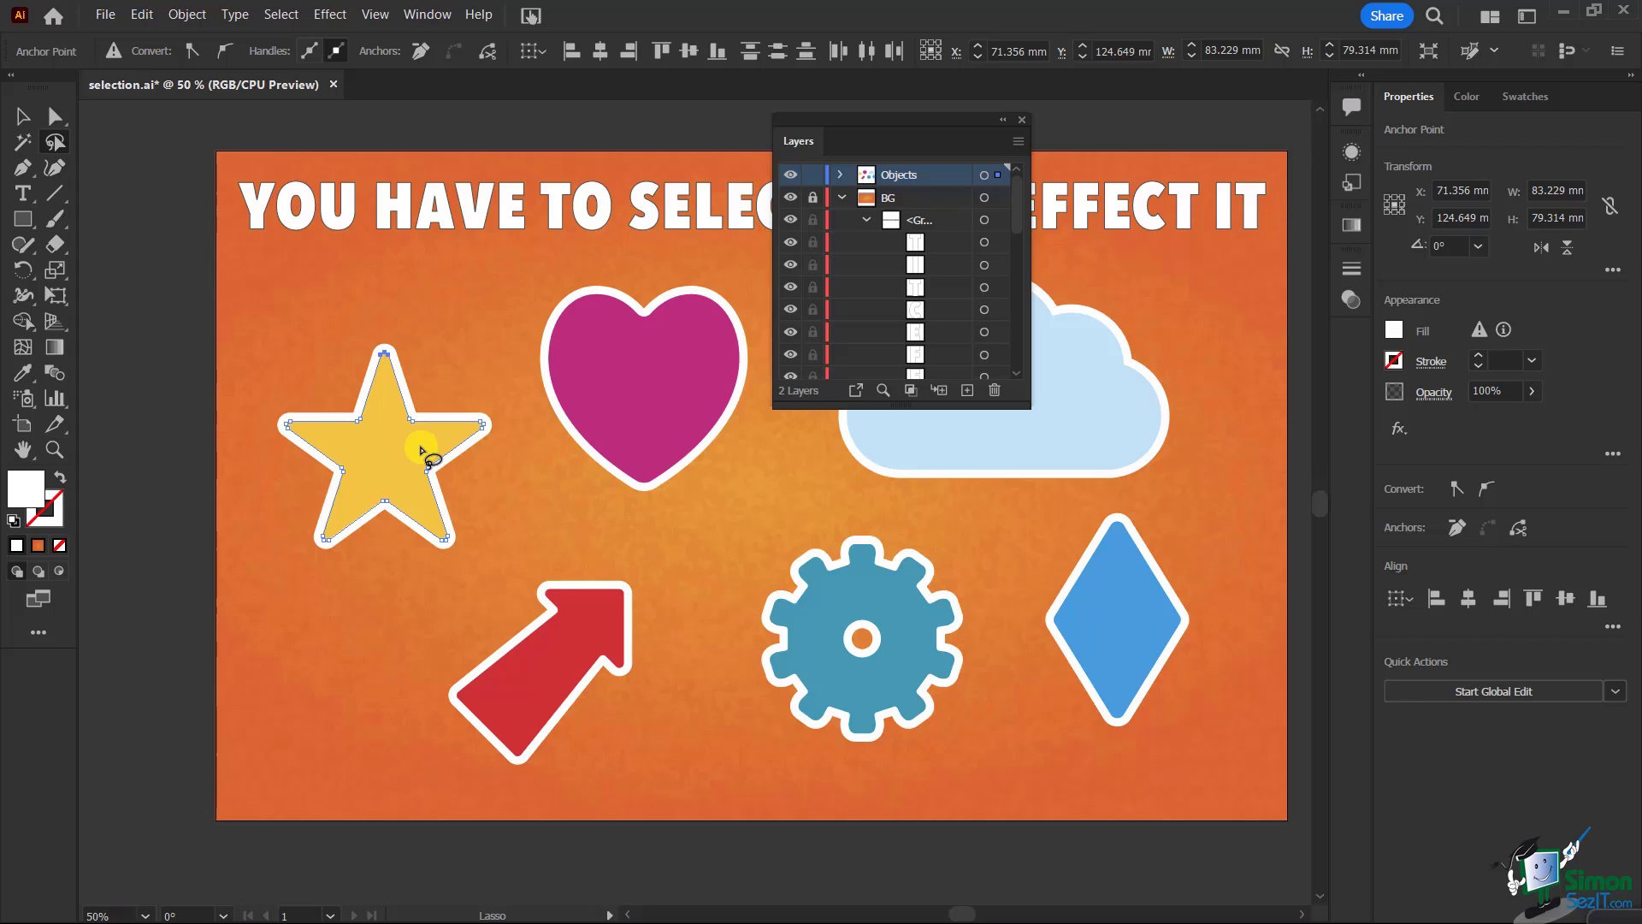
key("shift+Up")
key("shift+Up")
key("shift+Up")
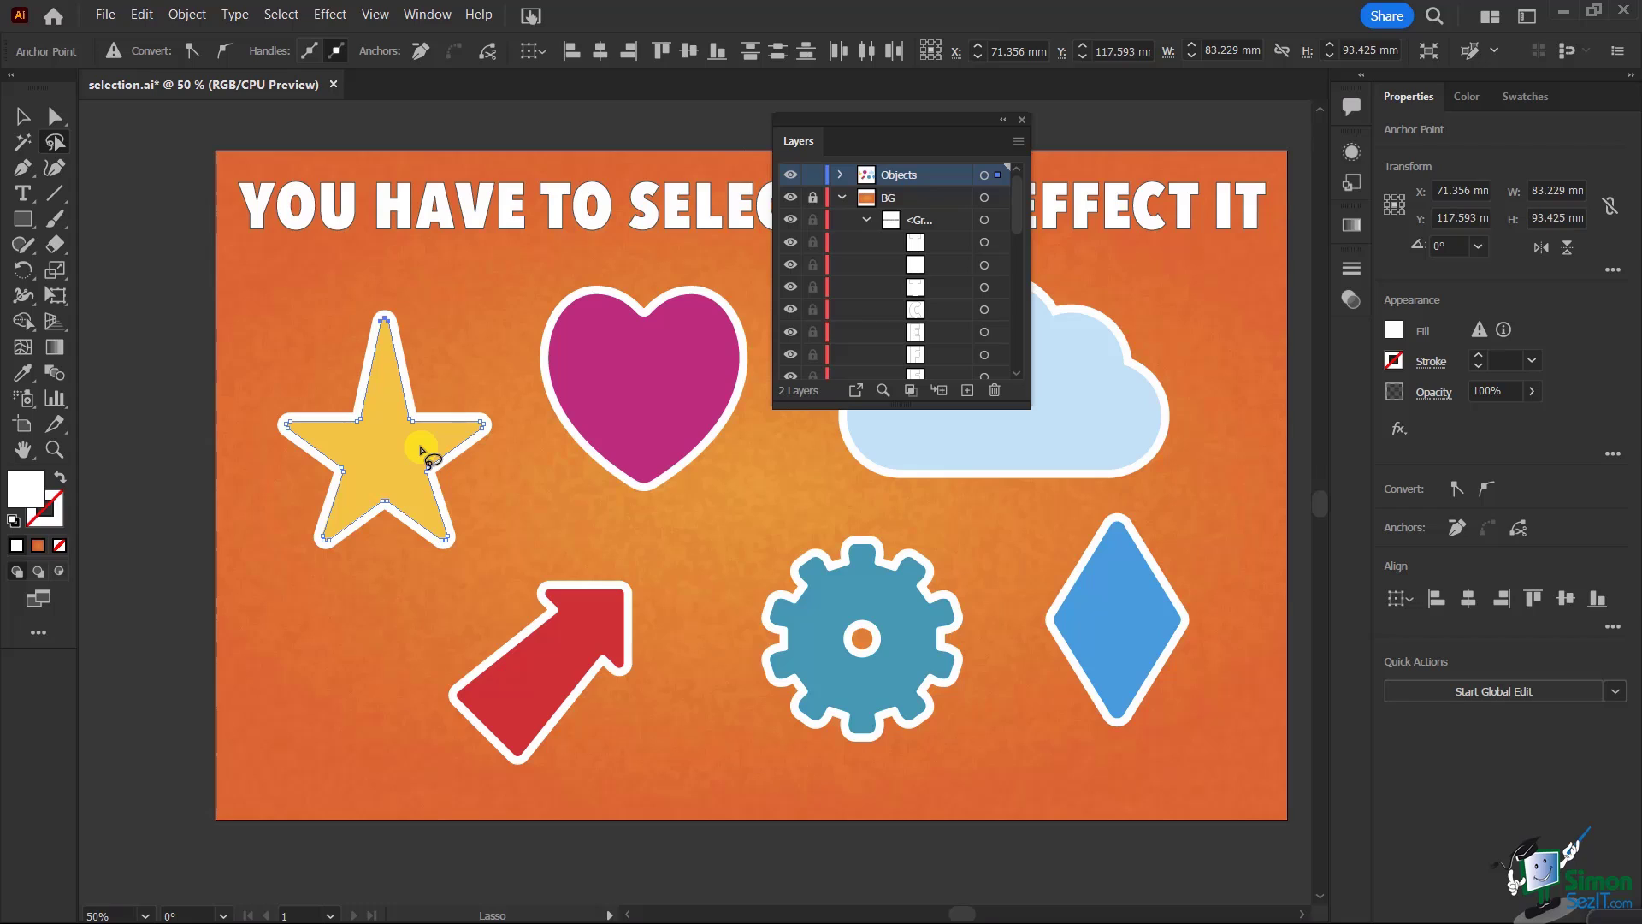
key("shift+Down")
key("shift+Down")
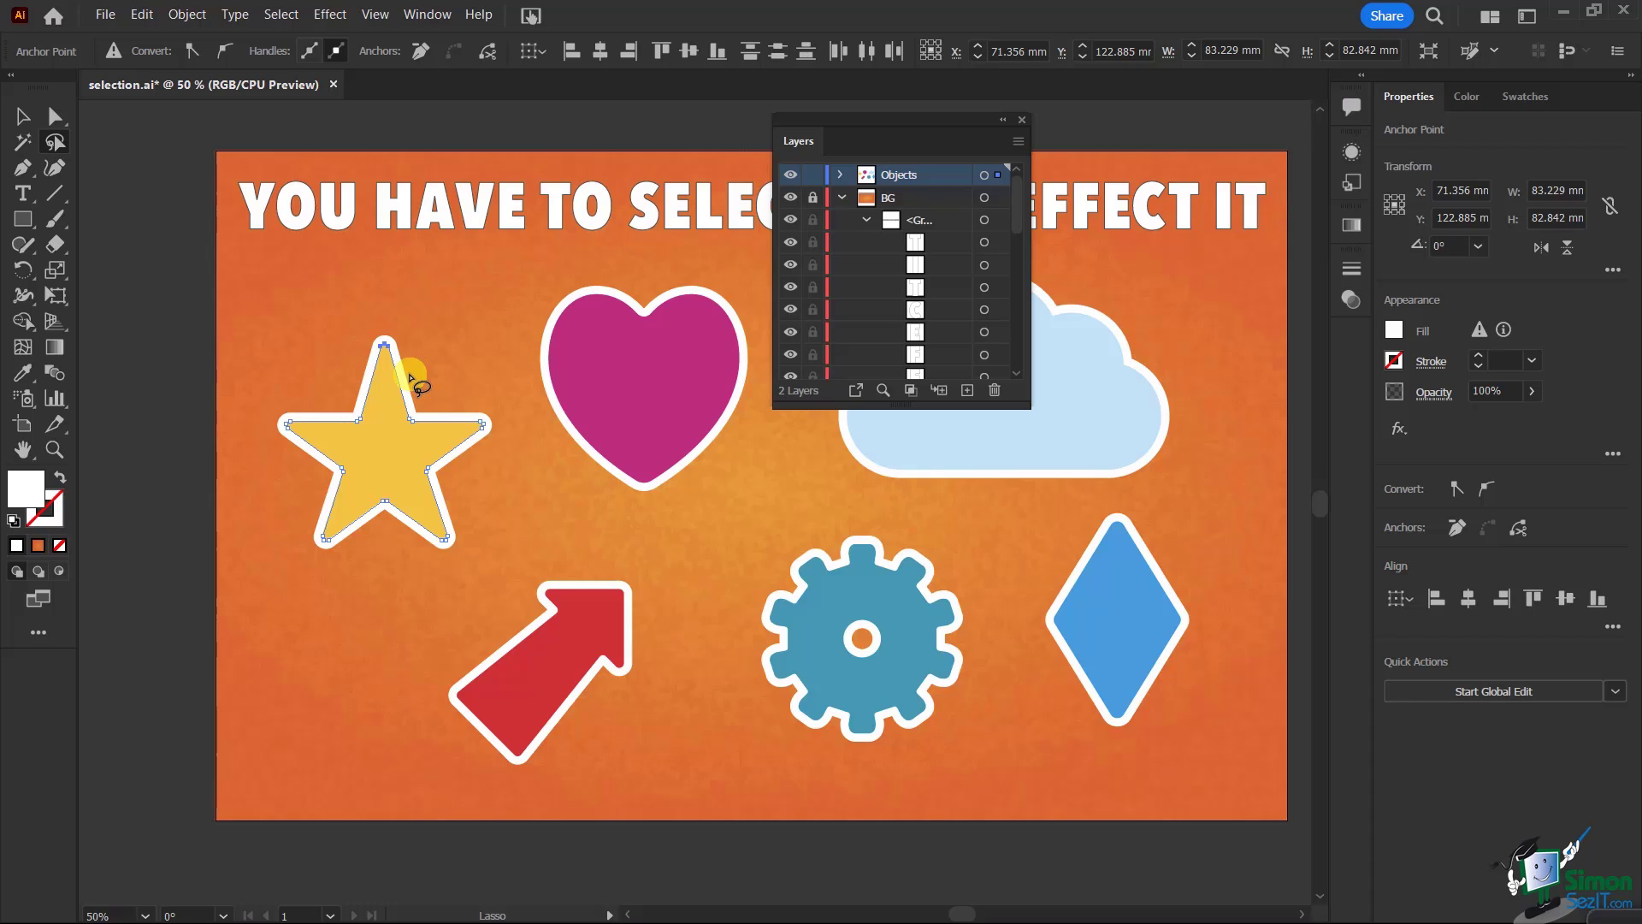
Deselect the yellow star, then lasso around its whole outline to select every anchor point and return to the Selection tool.
left_click(21, 116)
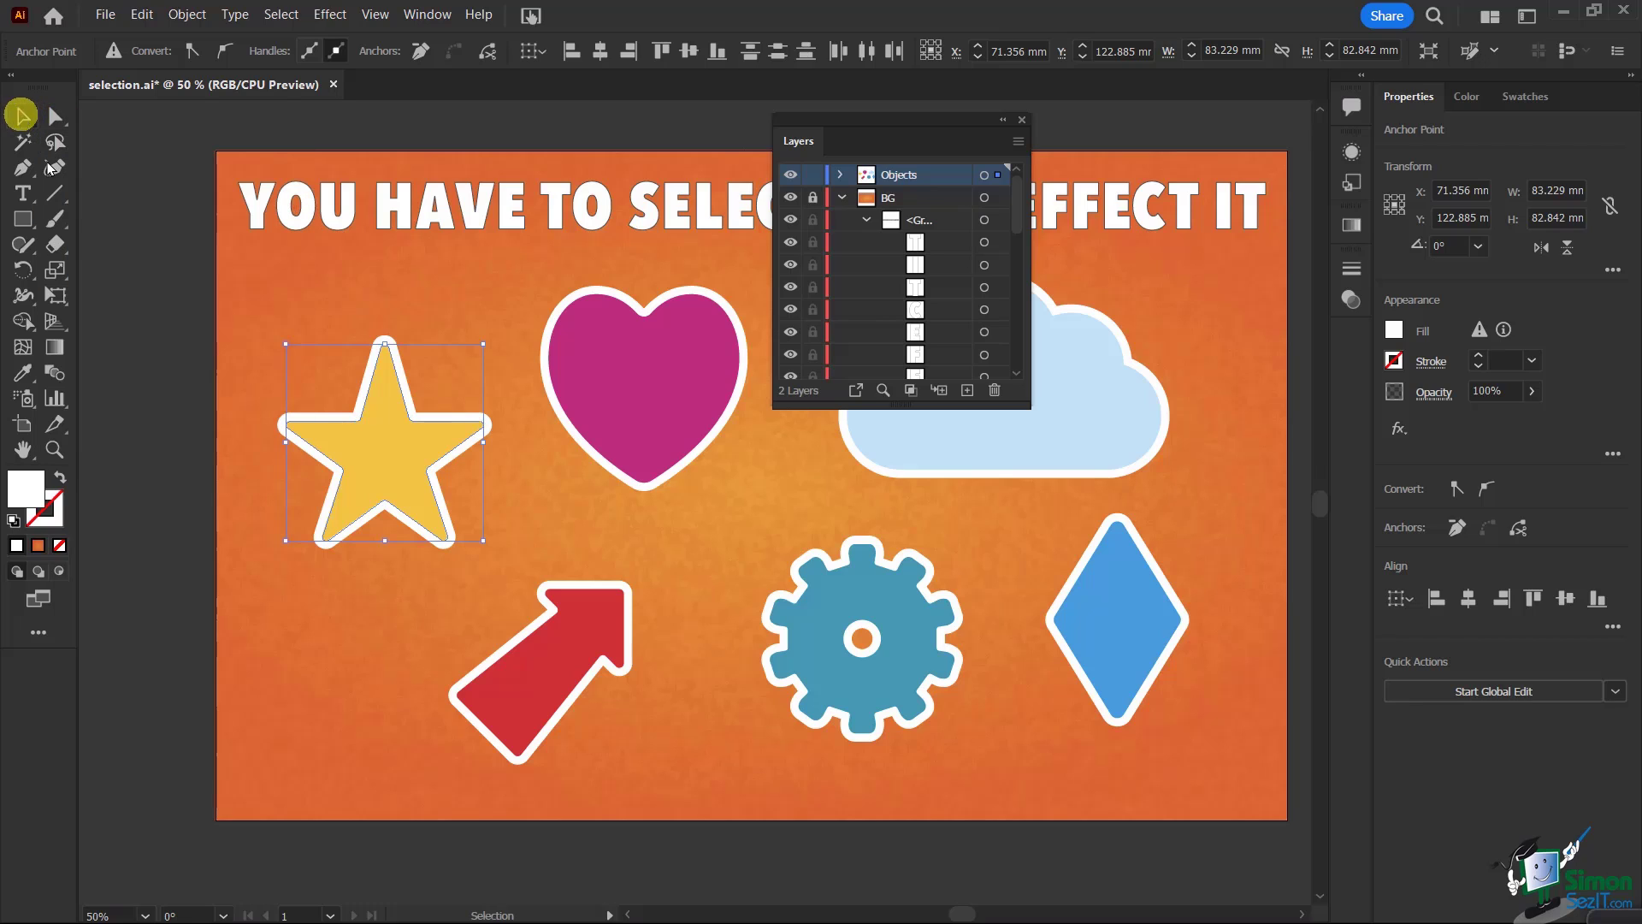
left_click(178, 297)
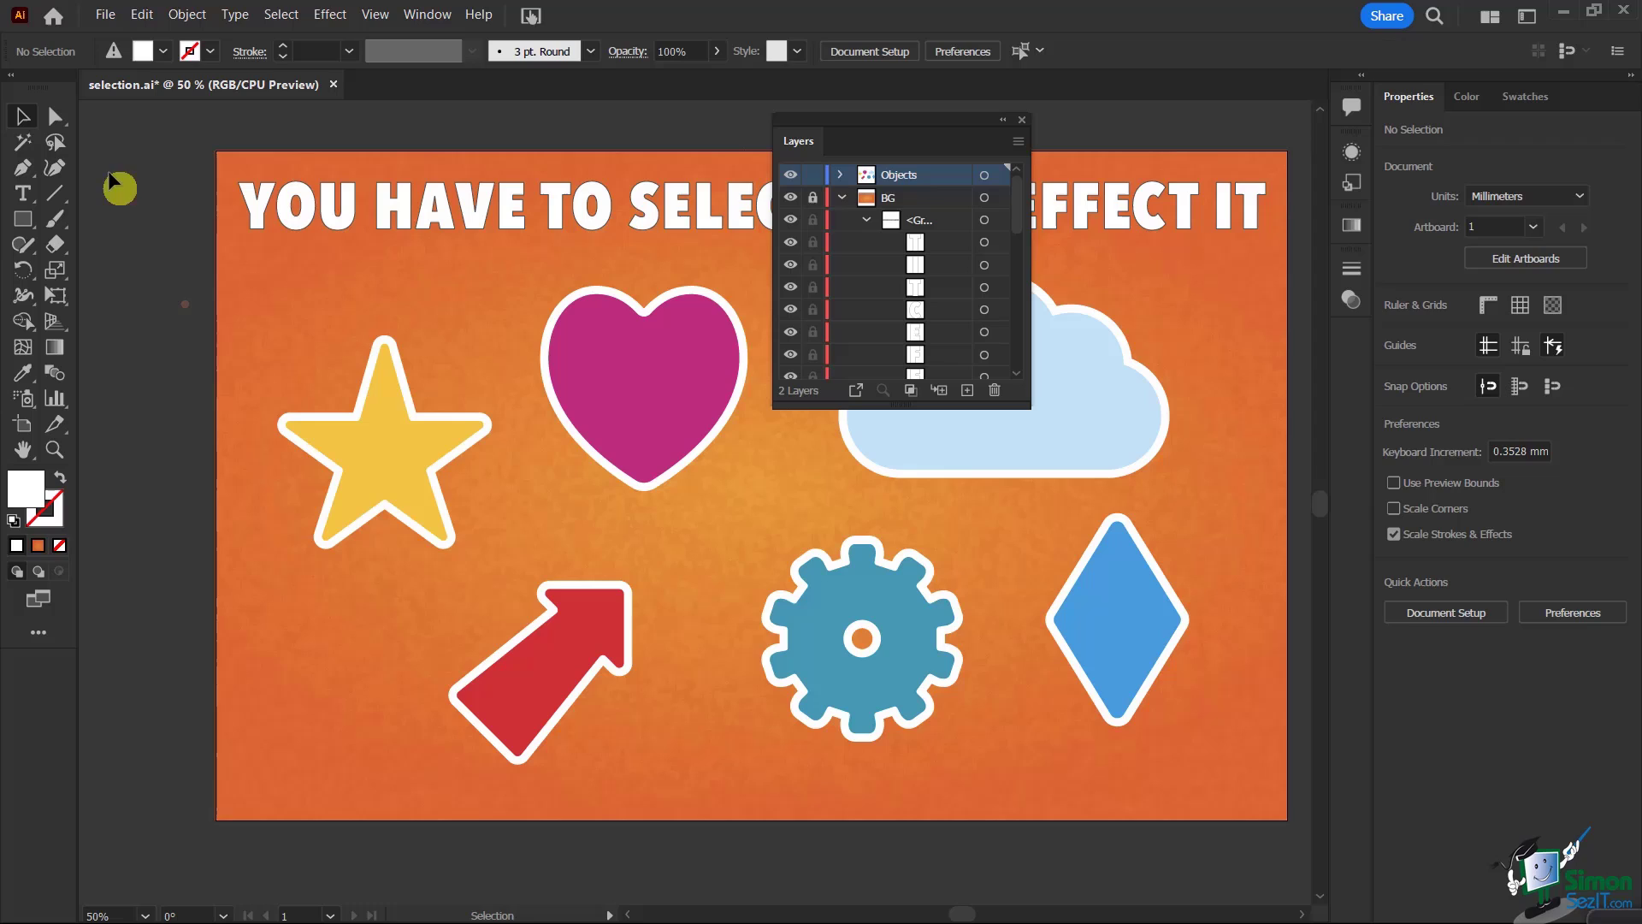
left_click(55, 141)
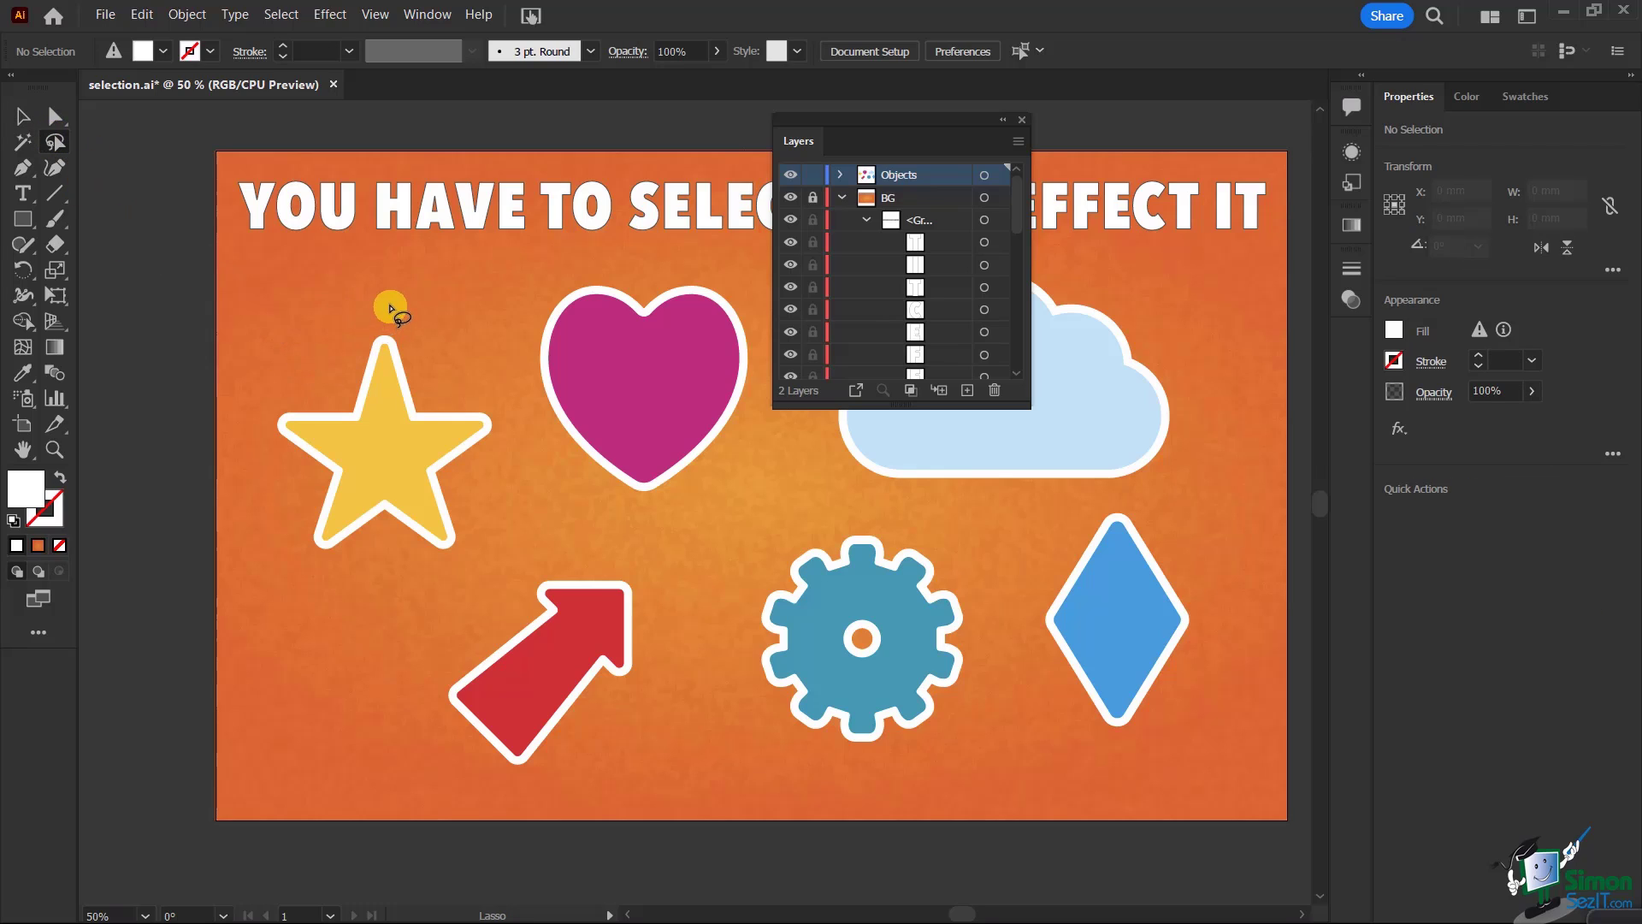
mouse_move(391, 303)
left_mouse_down()
mouse_move(282, 356)
mouse_move(254, 417)
mouse_move(246, 520)
mouse_move(334, 592)
mouse_move(473, 585)
mouse_move(517, 533)
mouse_move(520, 415)
mouse_move(457, 323)
mouse_move(348, 281)
mouse_move(359, 326)
left_mouse_up()
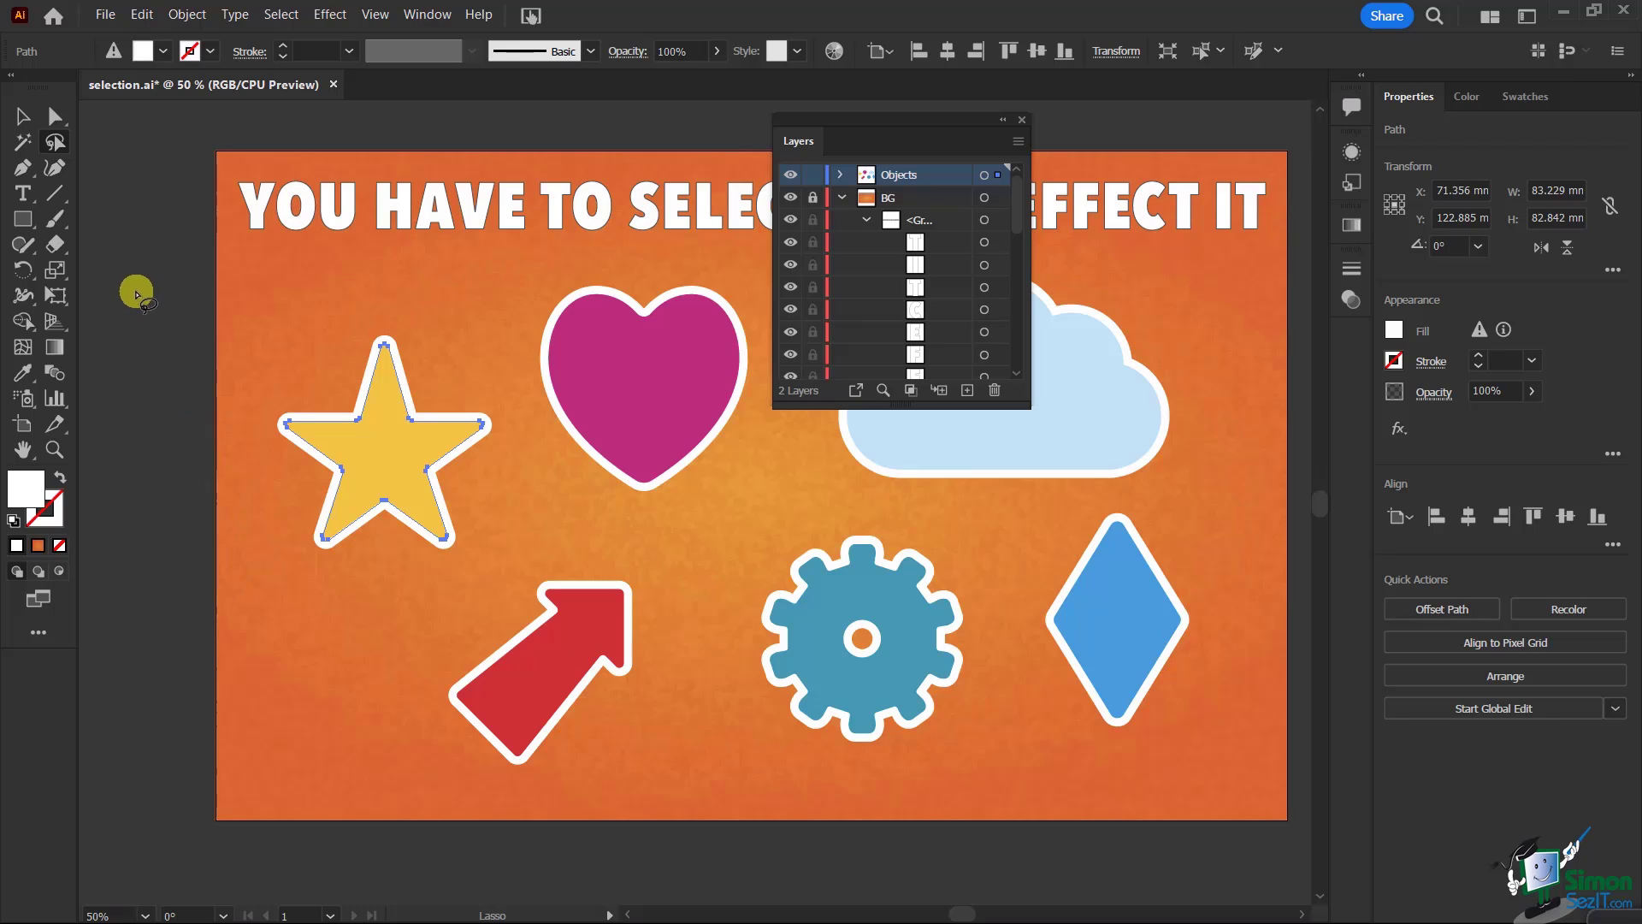
left_click(22, 117)
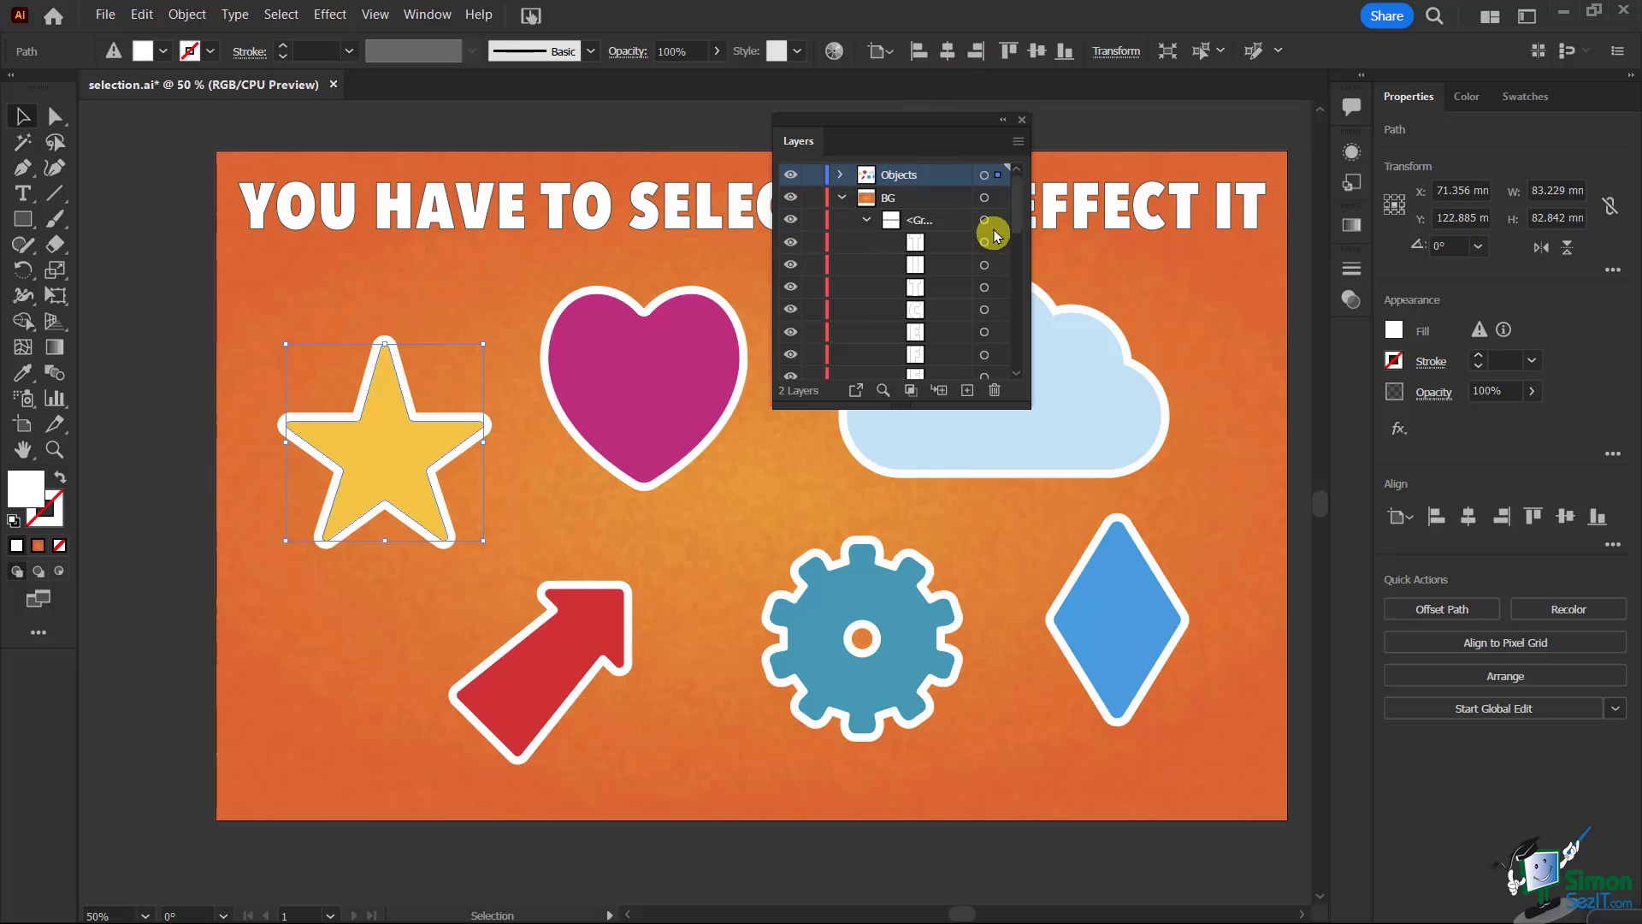
Unlock the BG layer, target its background rectangle at the end of the layer list, and deselect it.
left_click_drag(1018, 183, 1034, 366)
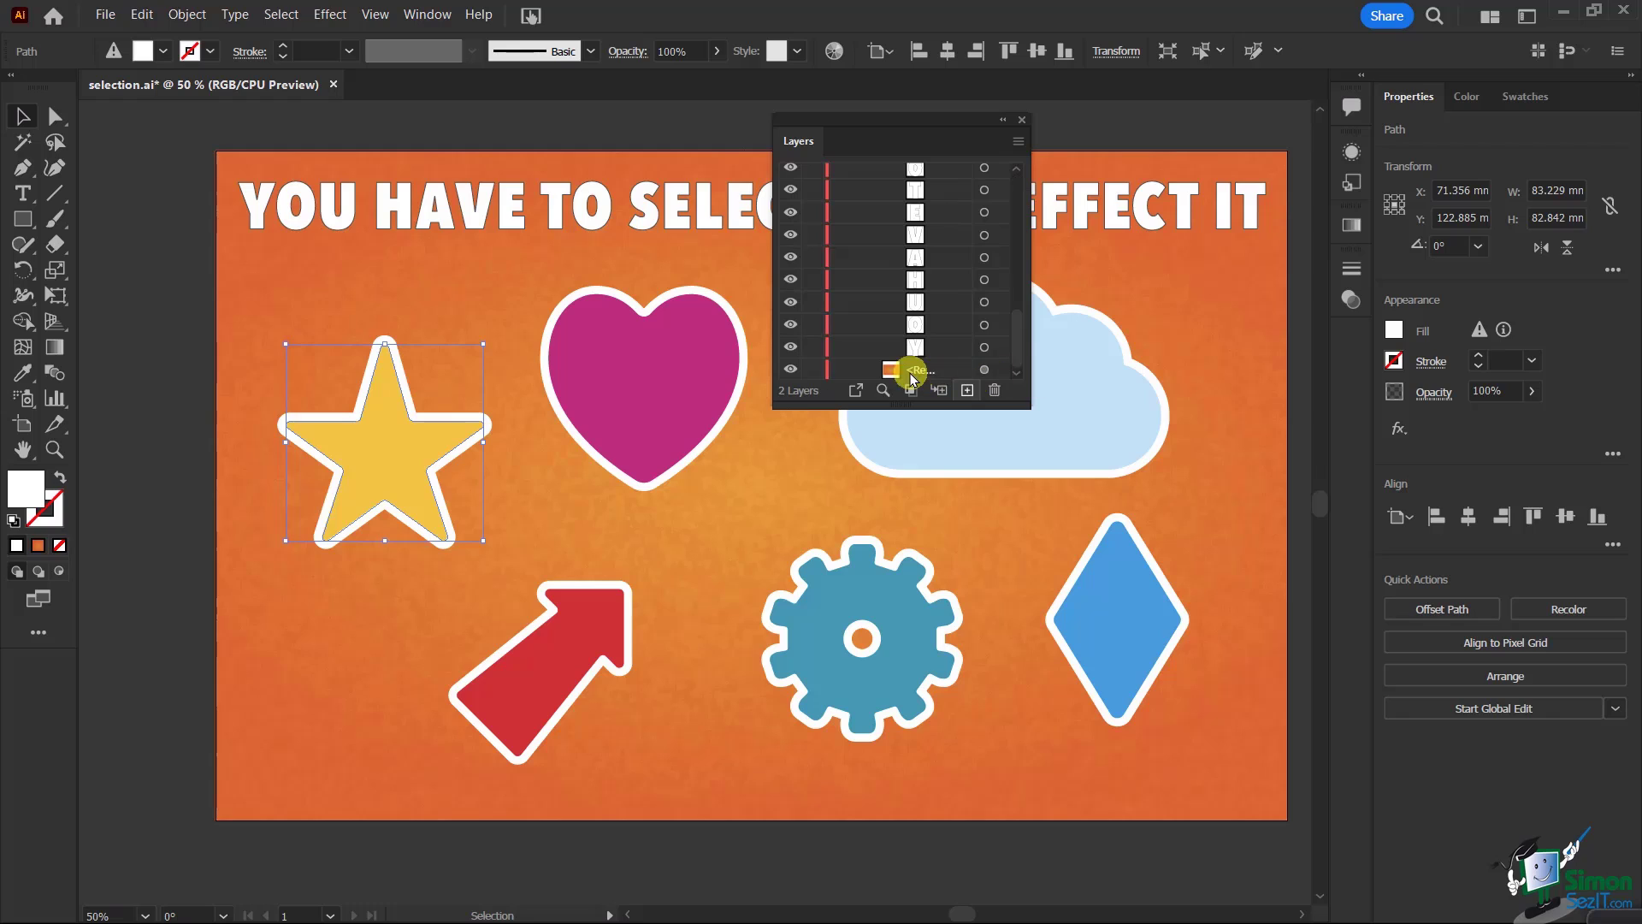
left_click(983, 370)
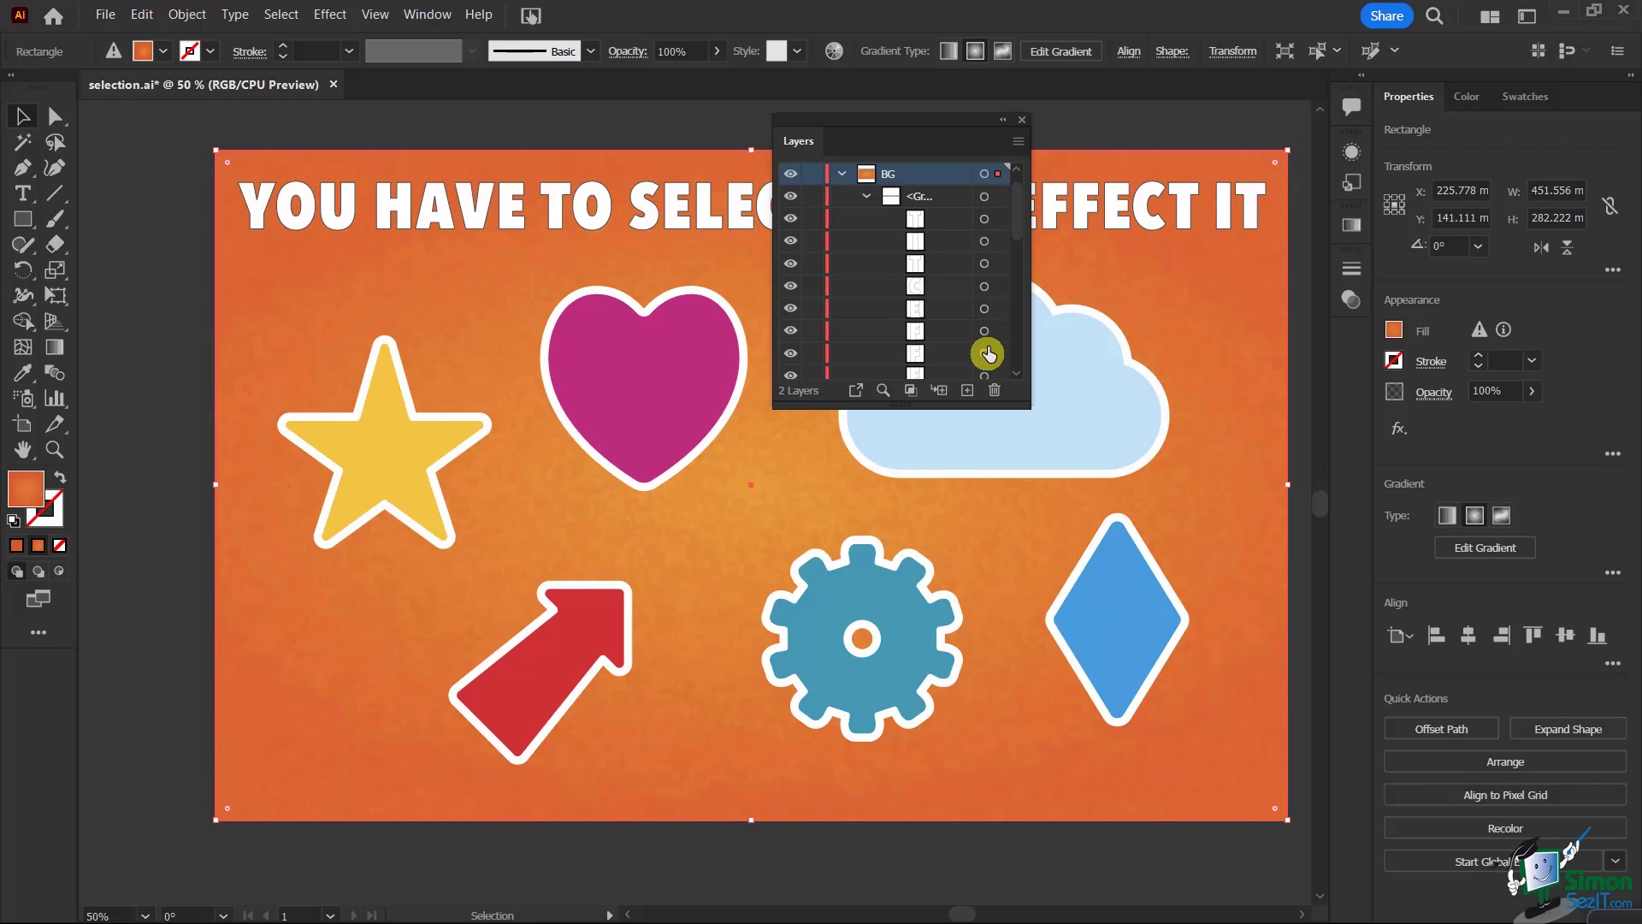
left_click_drag(1019, 239, 1004, 377)
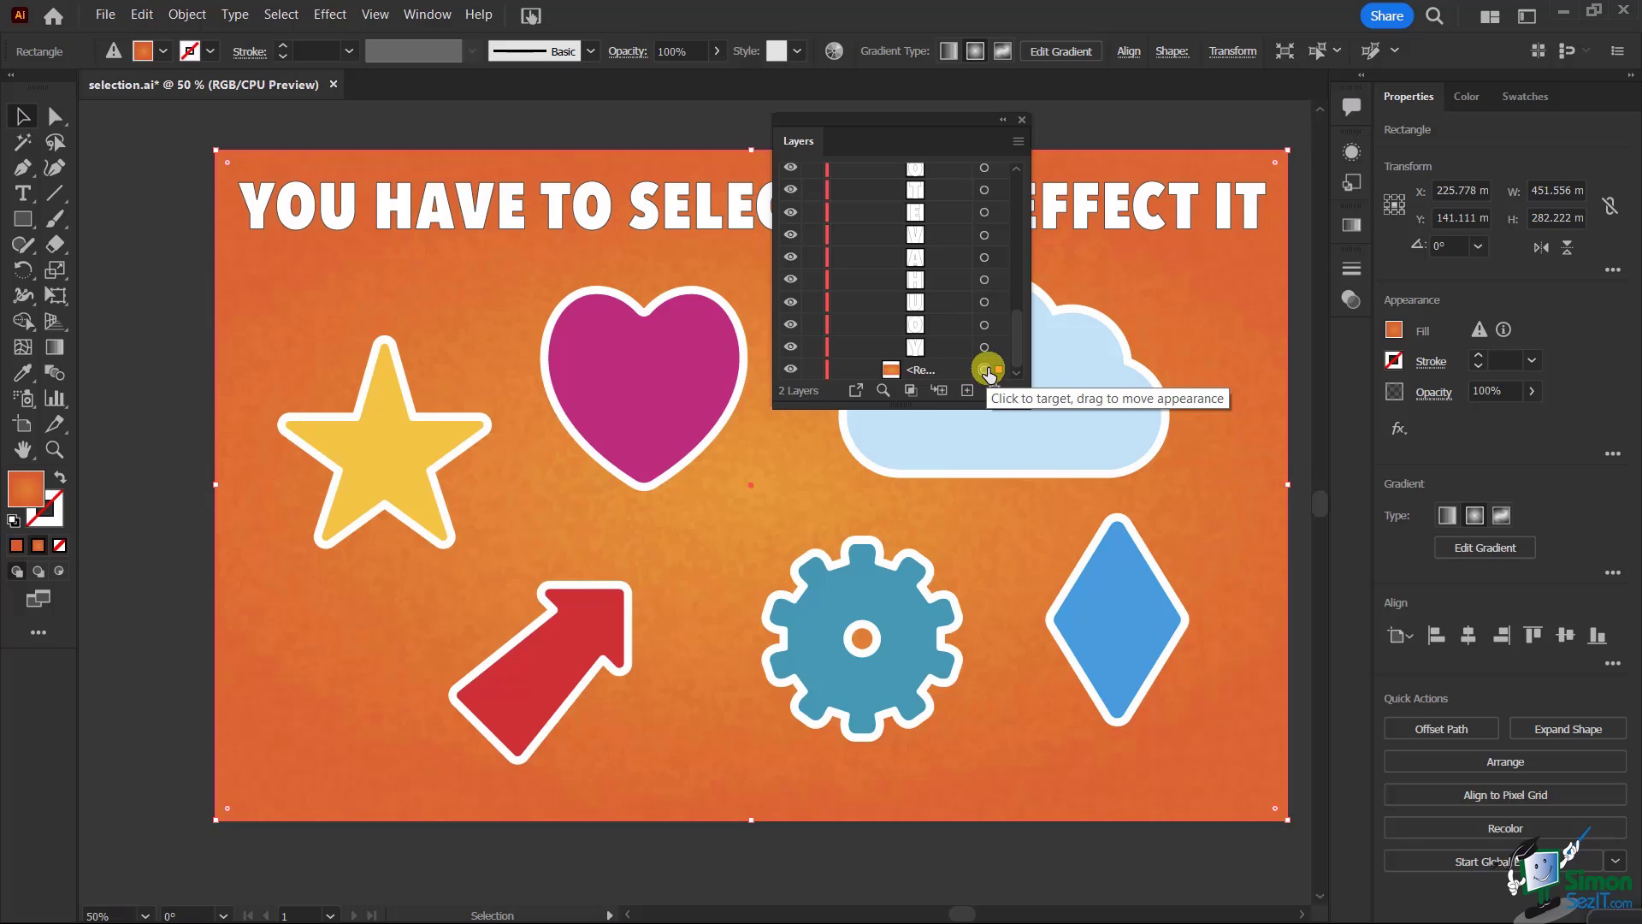
left_click(986, 370)
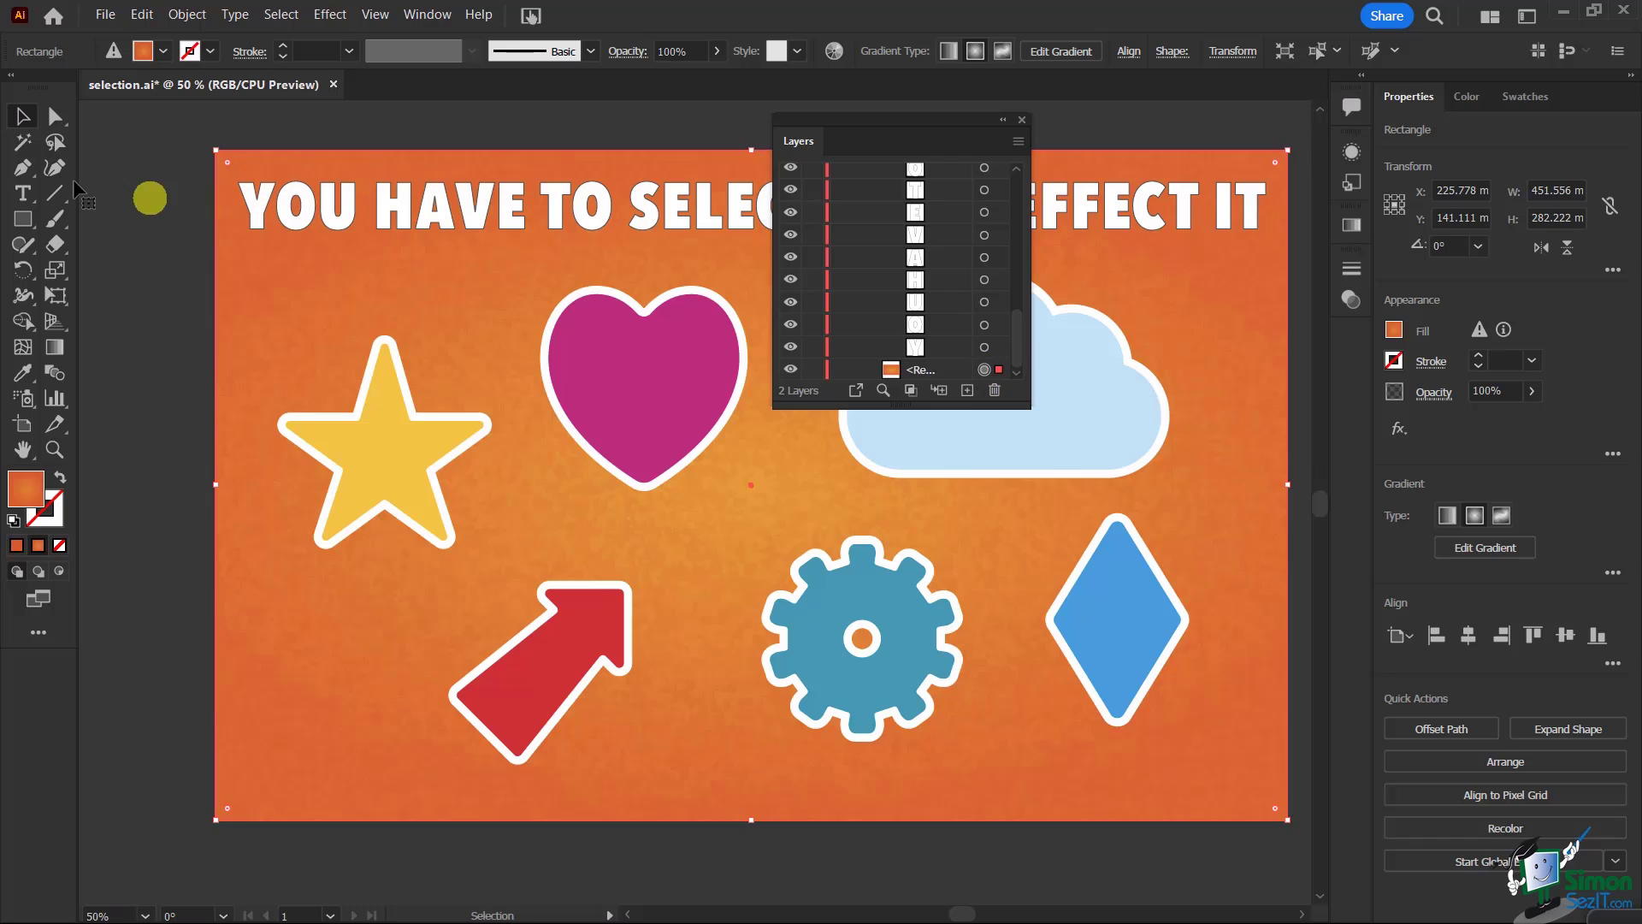
left_click(137, 205)
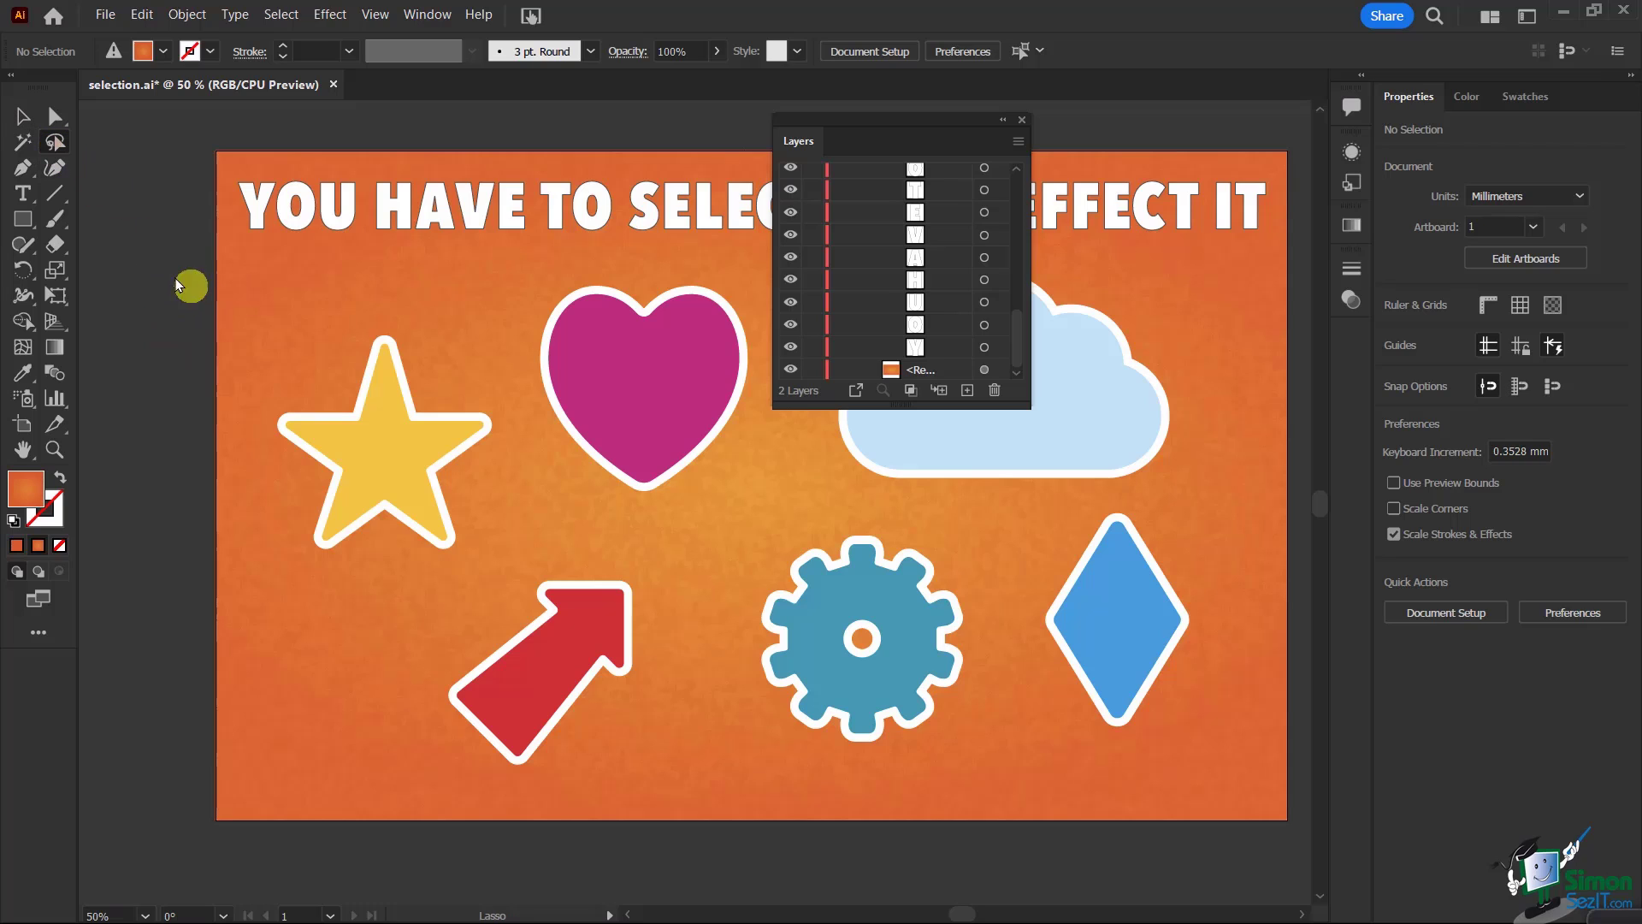
Lasso across the artboard's left edge to pick up the background rectangle, and lock that rectangle inside the BG layer.
mouse_move(192, 294)
left_mouse_down()
mouse_move(311, 285)
mouse_move(305, 331)
mouse_move(274, 322)
left_mouse_up()
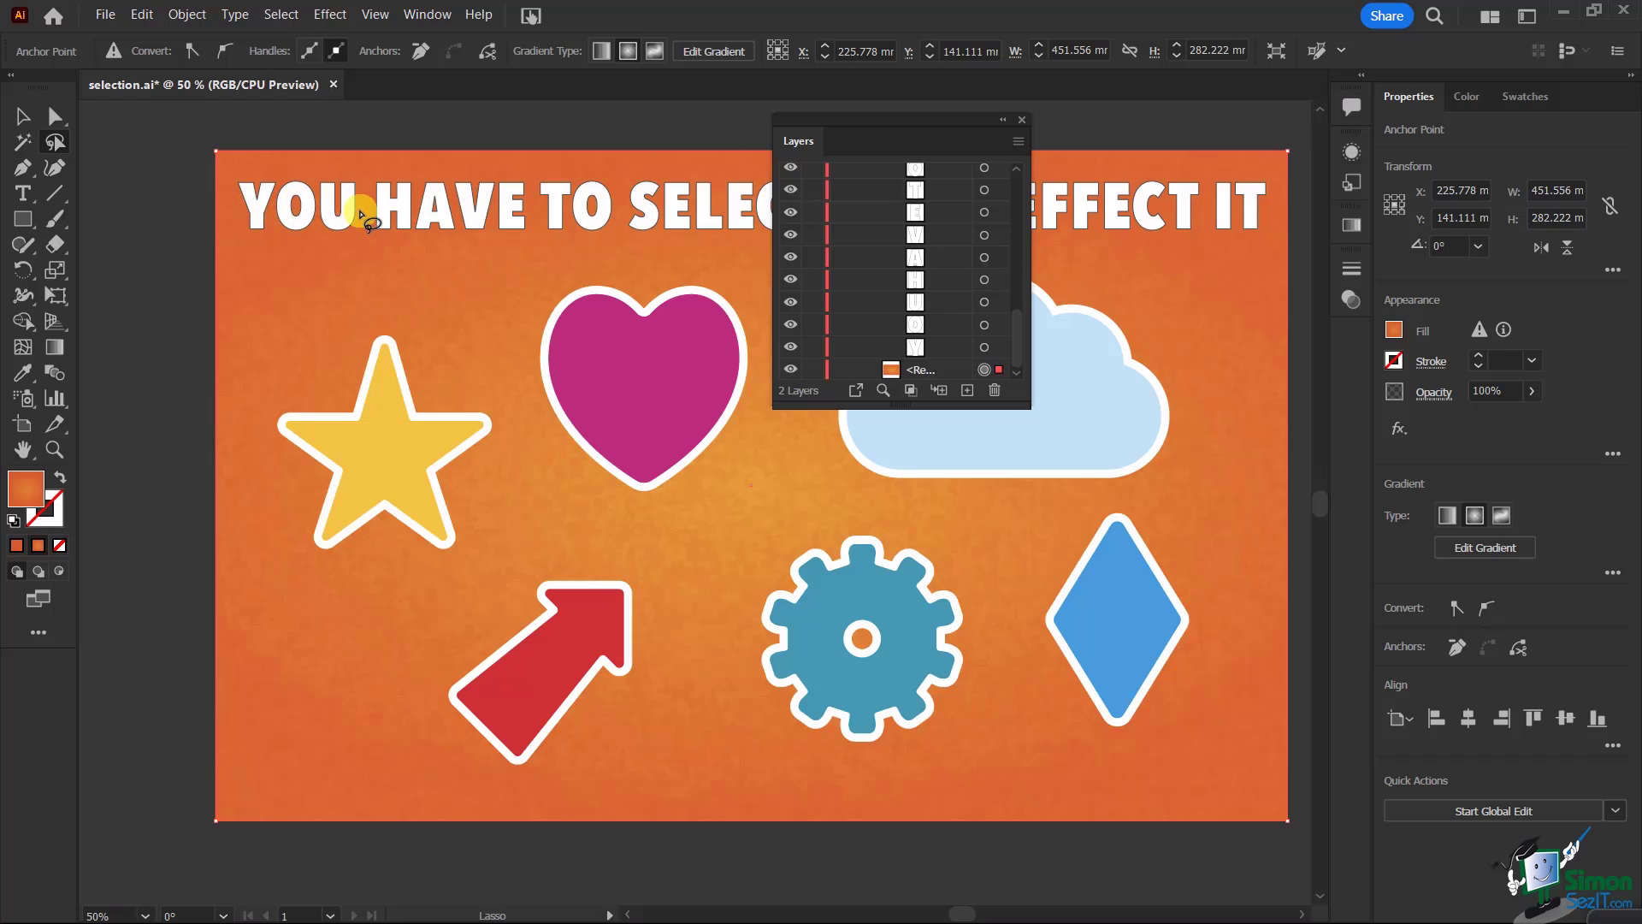
left_click_drag(1017, 335, 1018, 146)
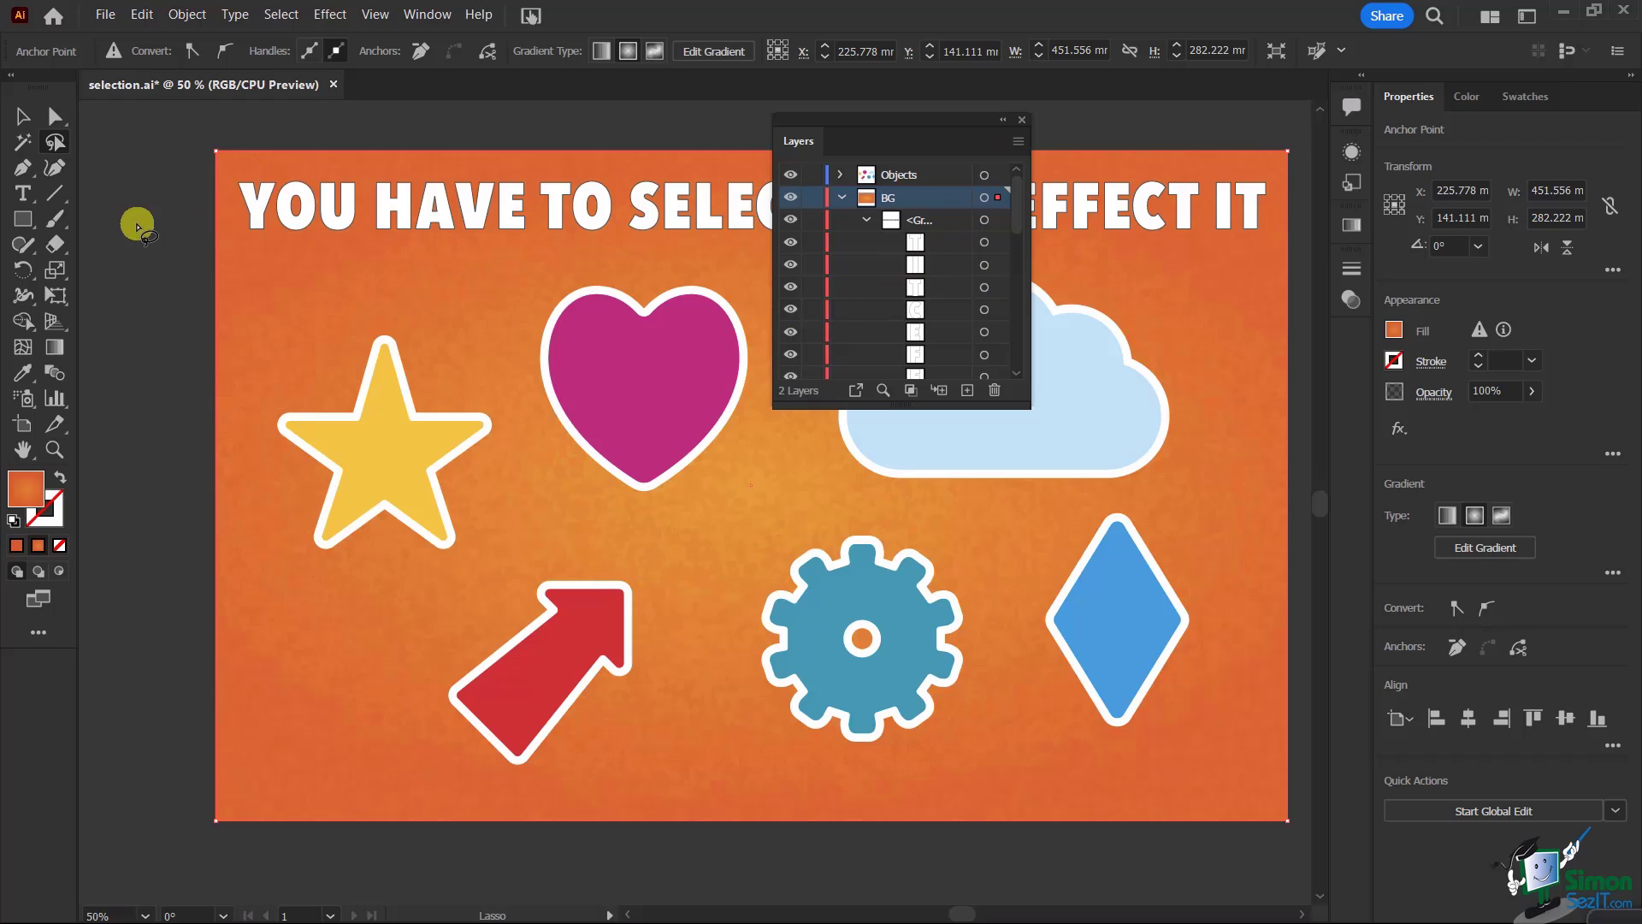
scroll(1007, 272, "down", 1)
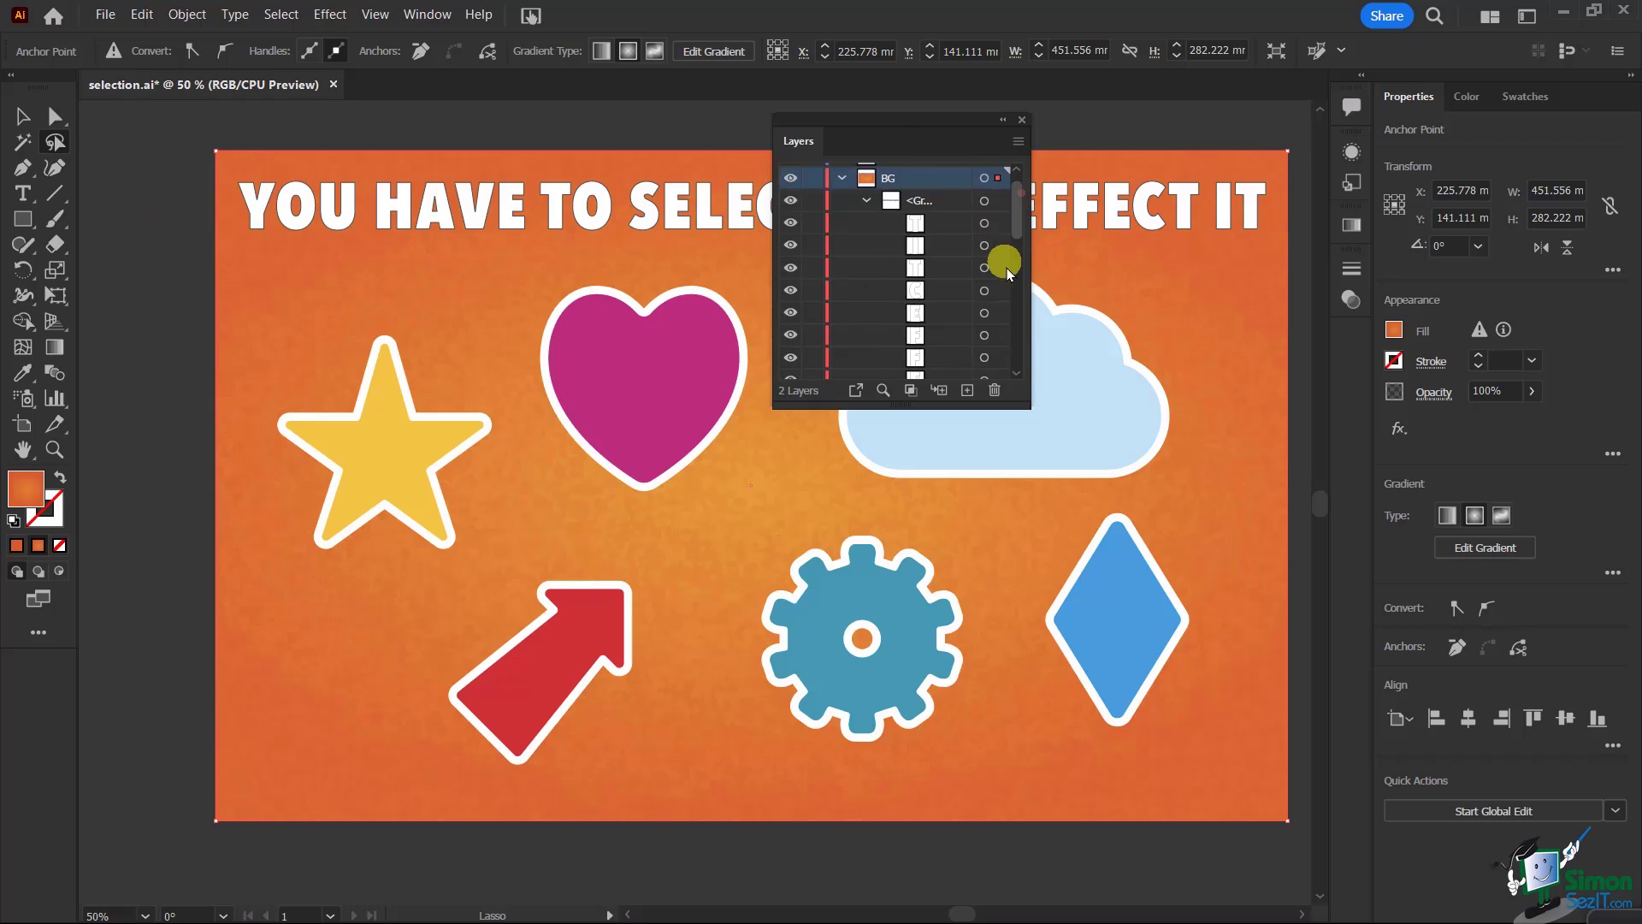
scroll(1008, 272, "down", 10)
left_click(810, 370)
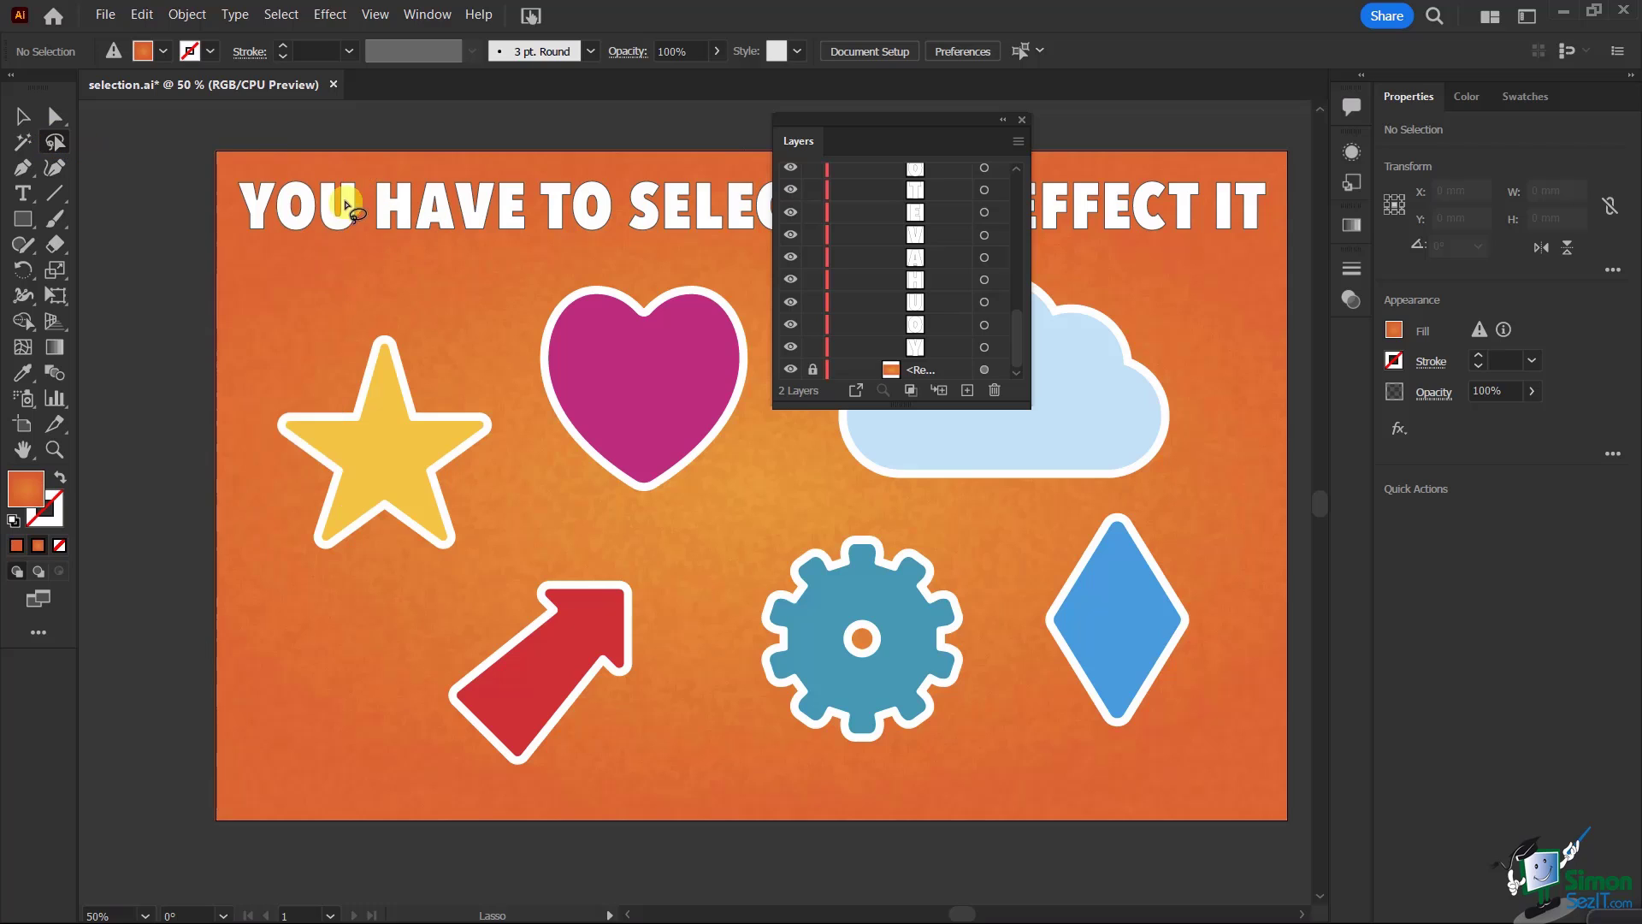
Lasso around the entire word YOU in the headline to select its three letters, and clear the selection.
mouse_move(228, 161)
left_mouse_down()
mouse_move(231, 216)
mouse_move(274, 248)
mouse_move(345, 232)
mouse_move(368, 204)
mouse_move(346, 166)
mouse_move(267, 147)
mouse_move(215, 171)
left_mouse_up()
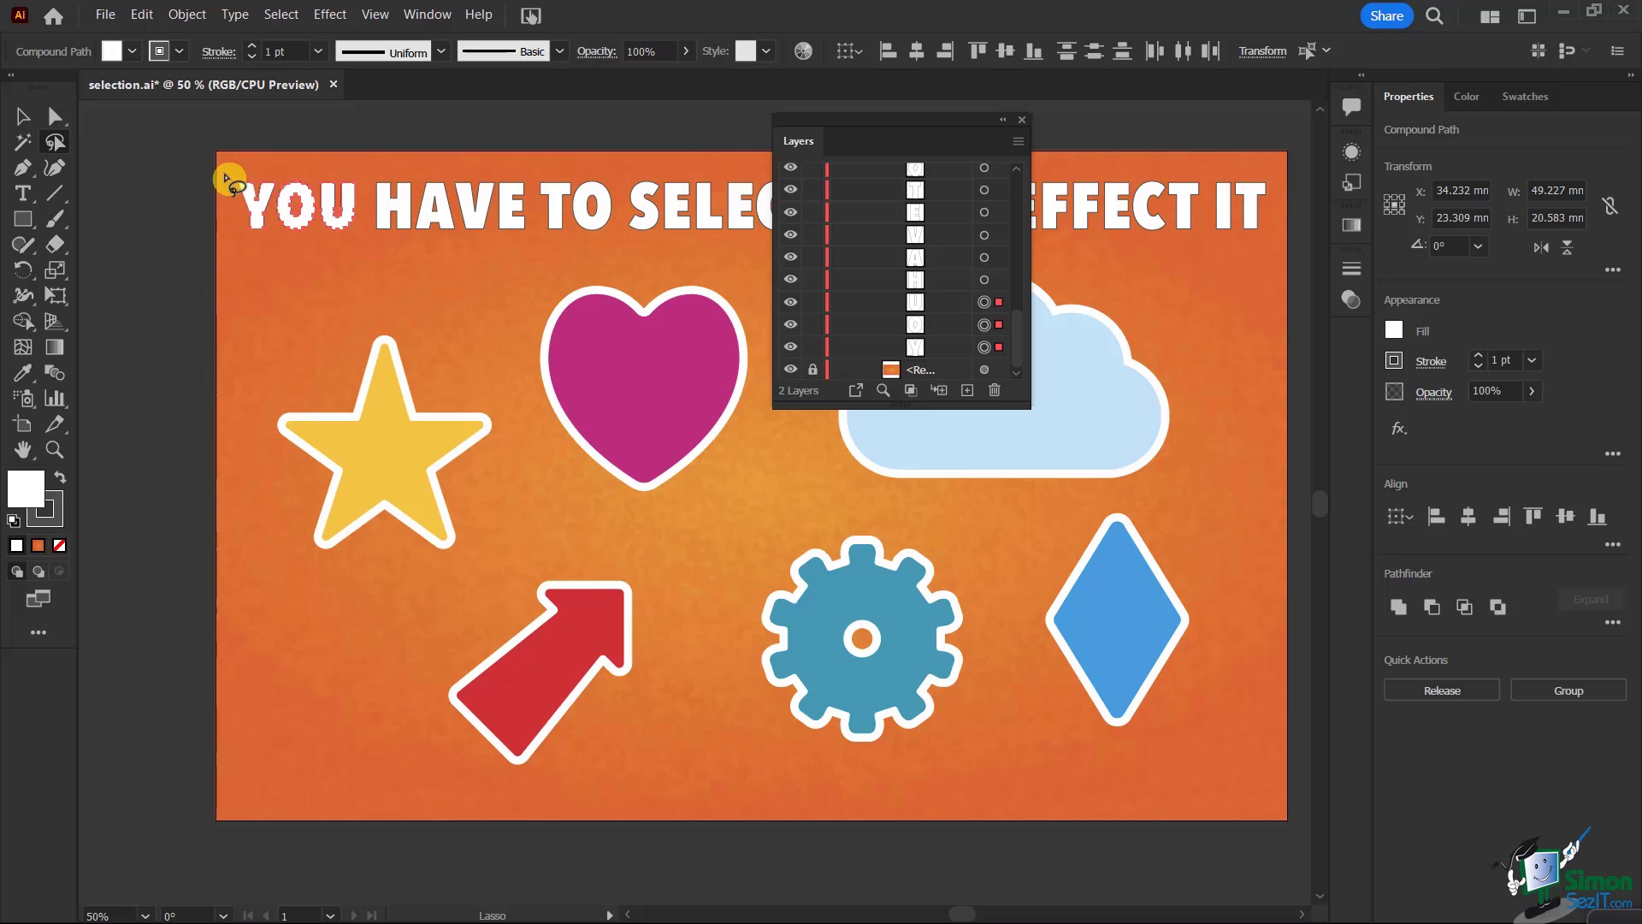
left_click(21, 113)
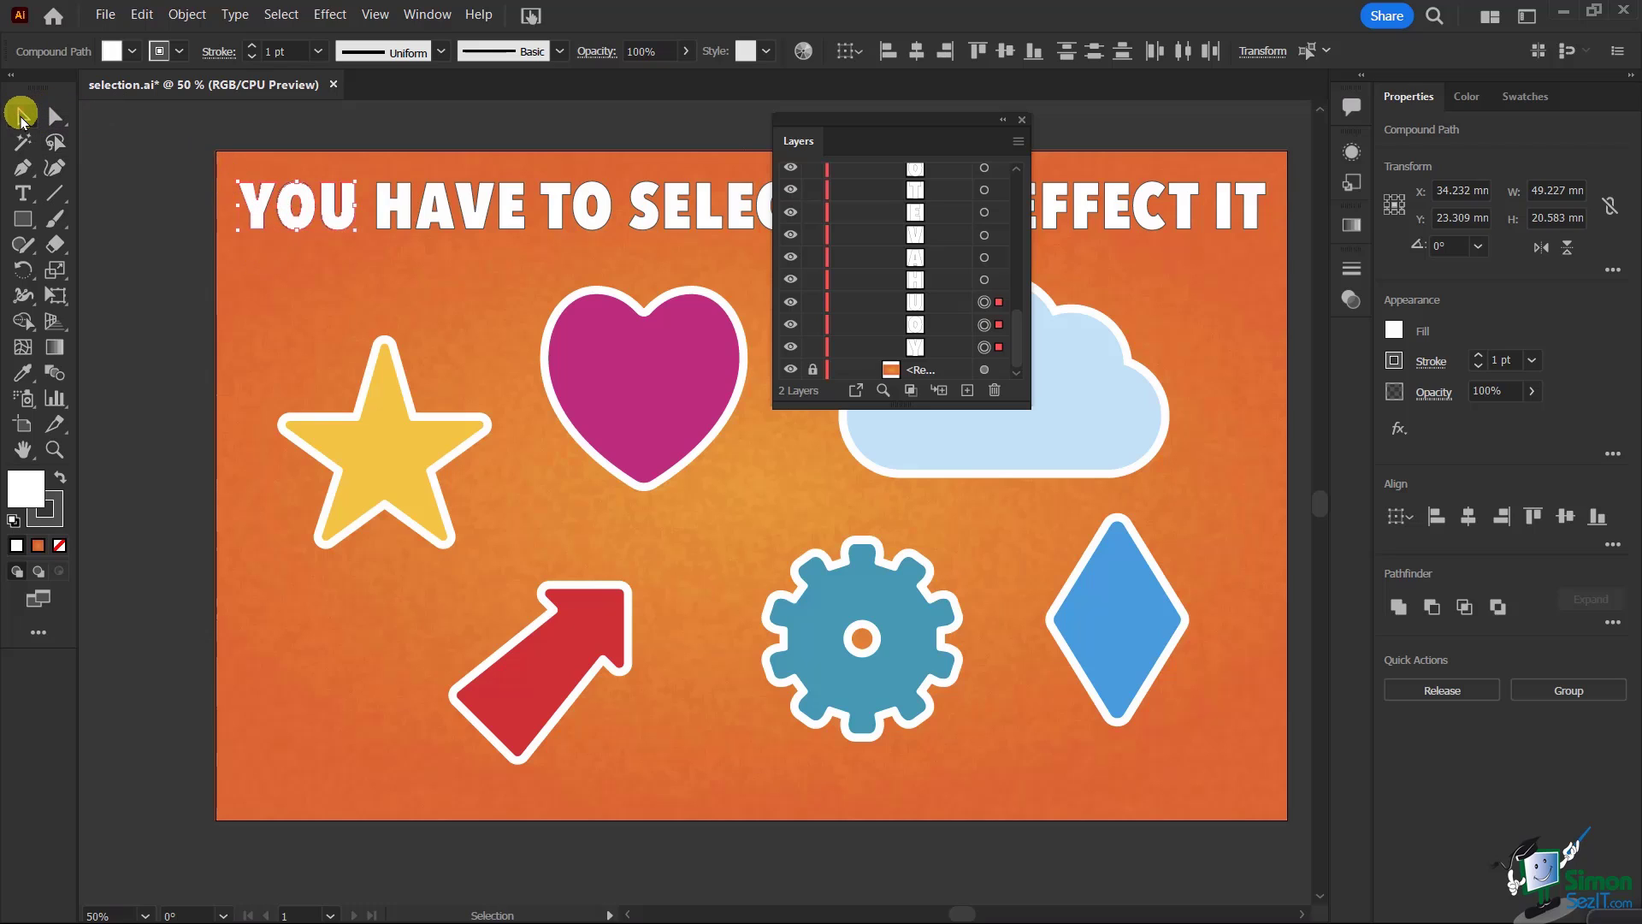
left_click(197, 205)
Lasso only some of the anchor points across the letters of YOU, and deselect them with the Selection tool.
left_click(52, 144)
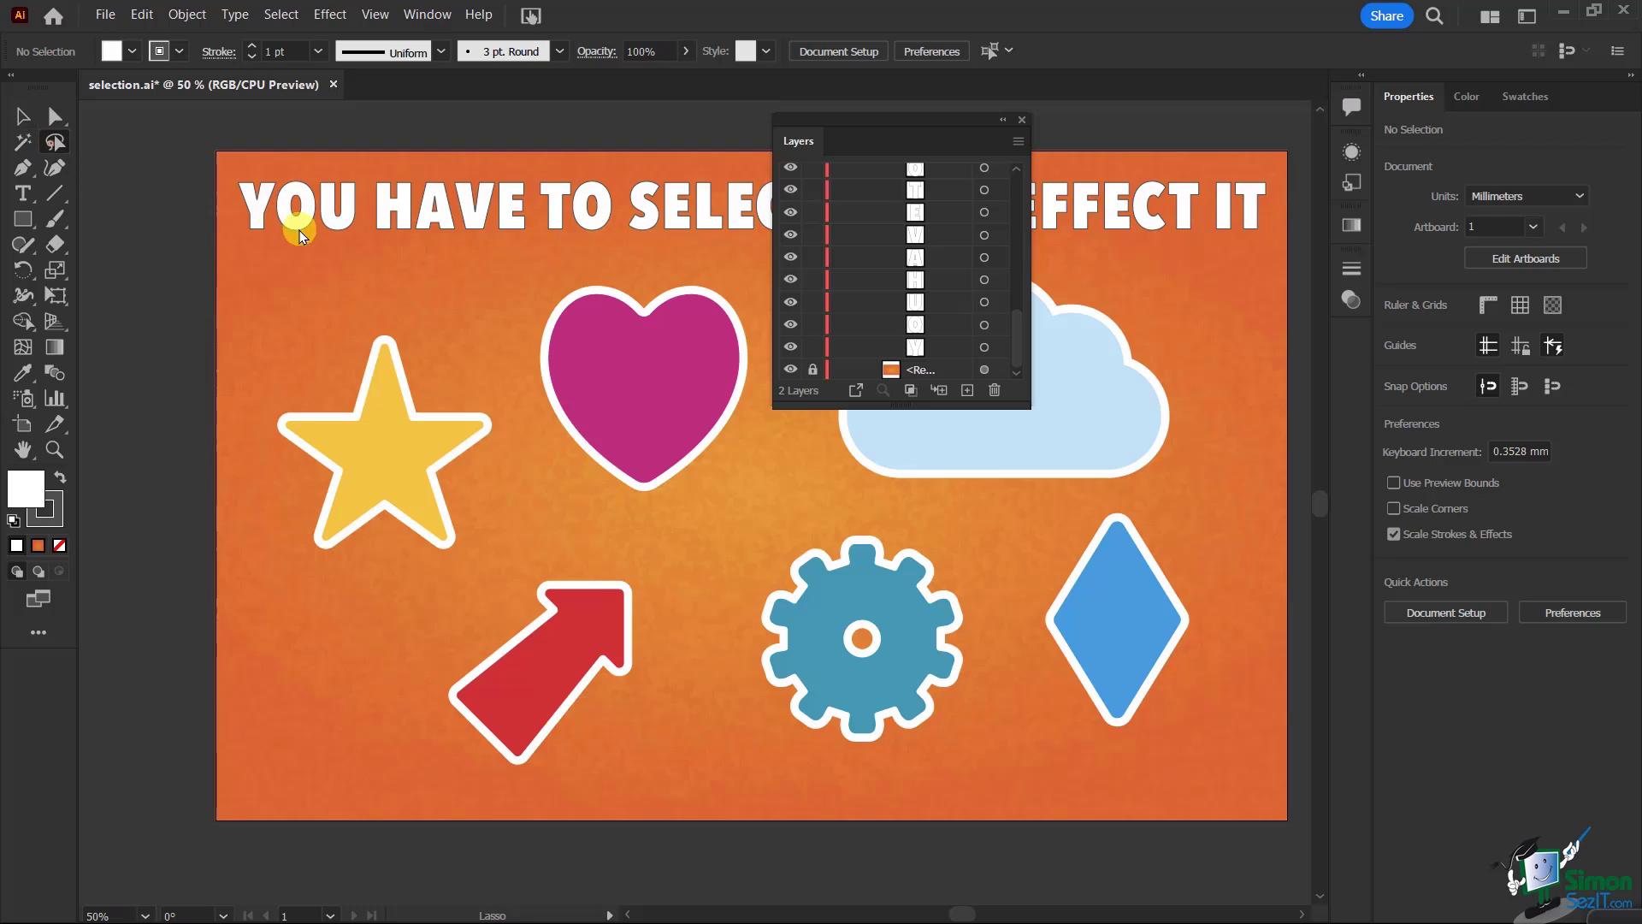
mouse_move(234, 208)
left_mouse_down()
mouse_move(249, 244)
mouse_move(326, 266)
mouse_move(375, 248)
mouse_move(364, 209)
mouse_move(234, 220)
left_mouse_up()
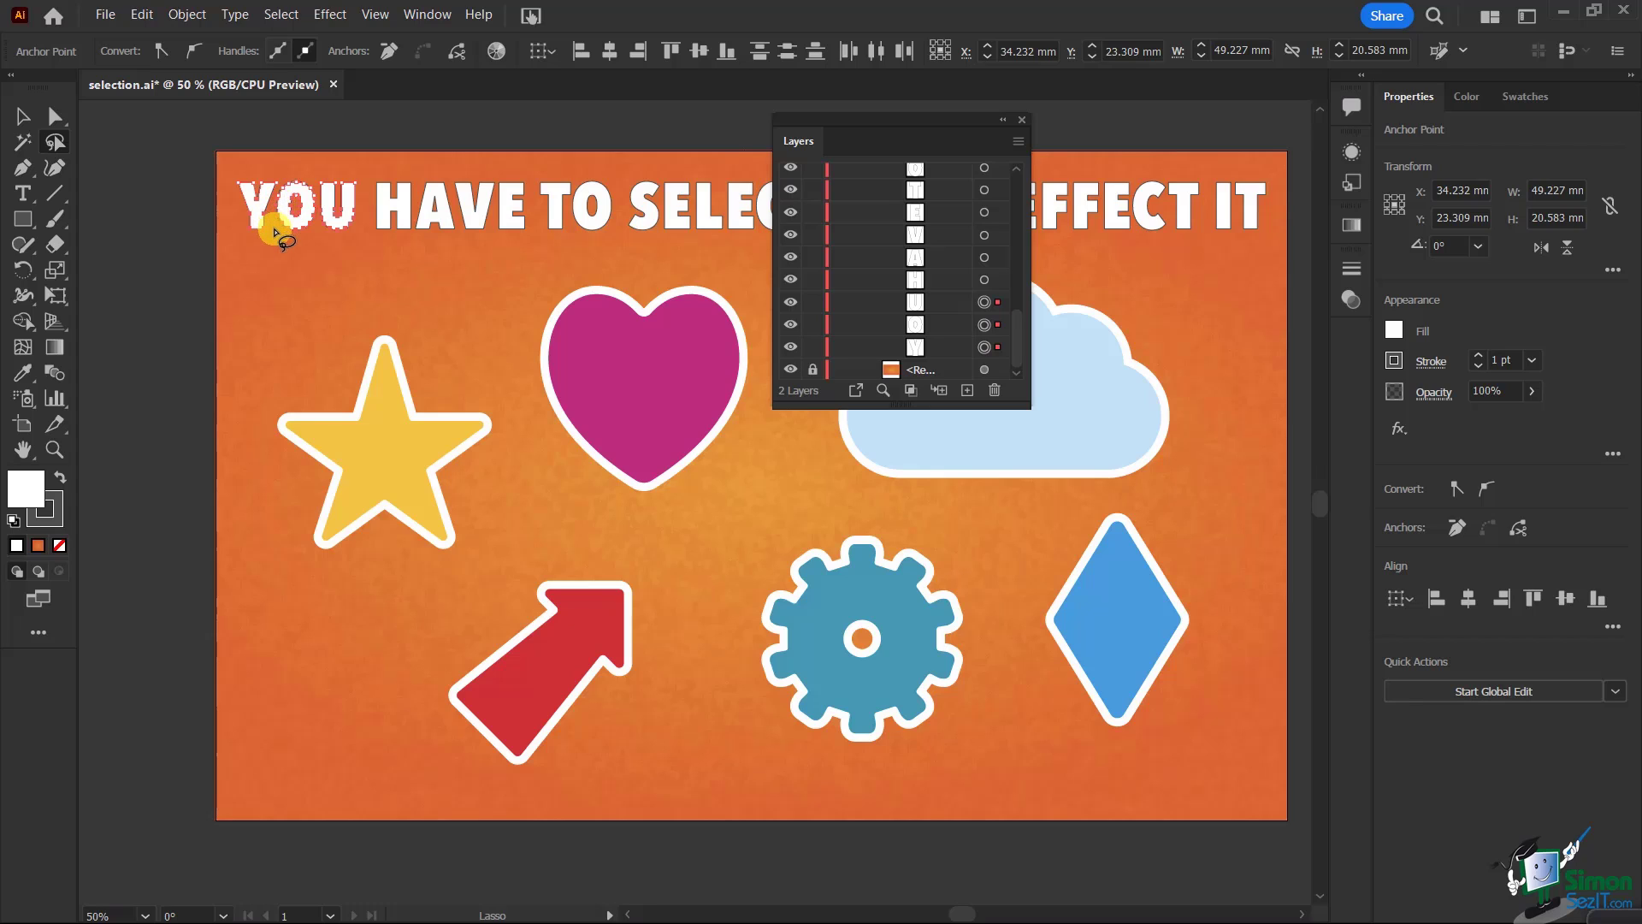
left_click(22, 116)
left_click(55, 143)
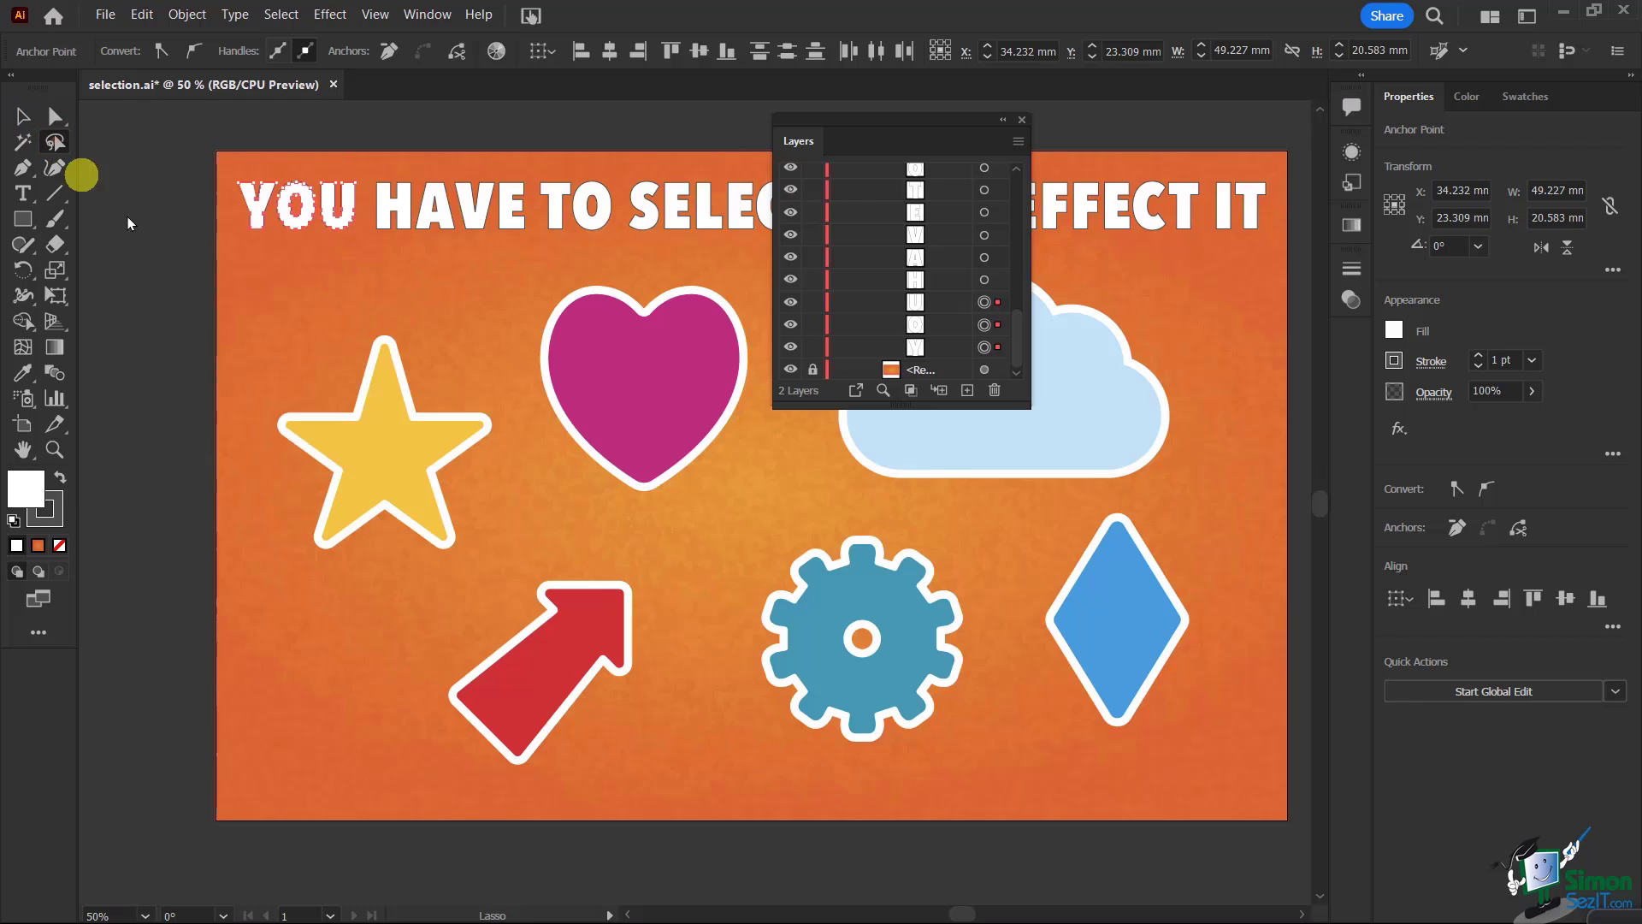
left_click(18, 114)
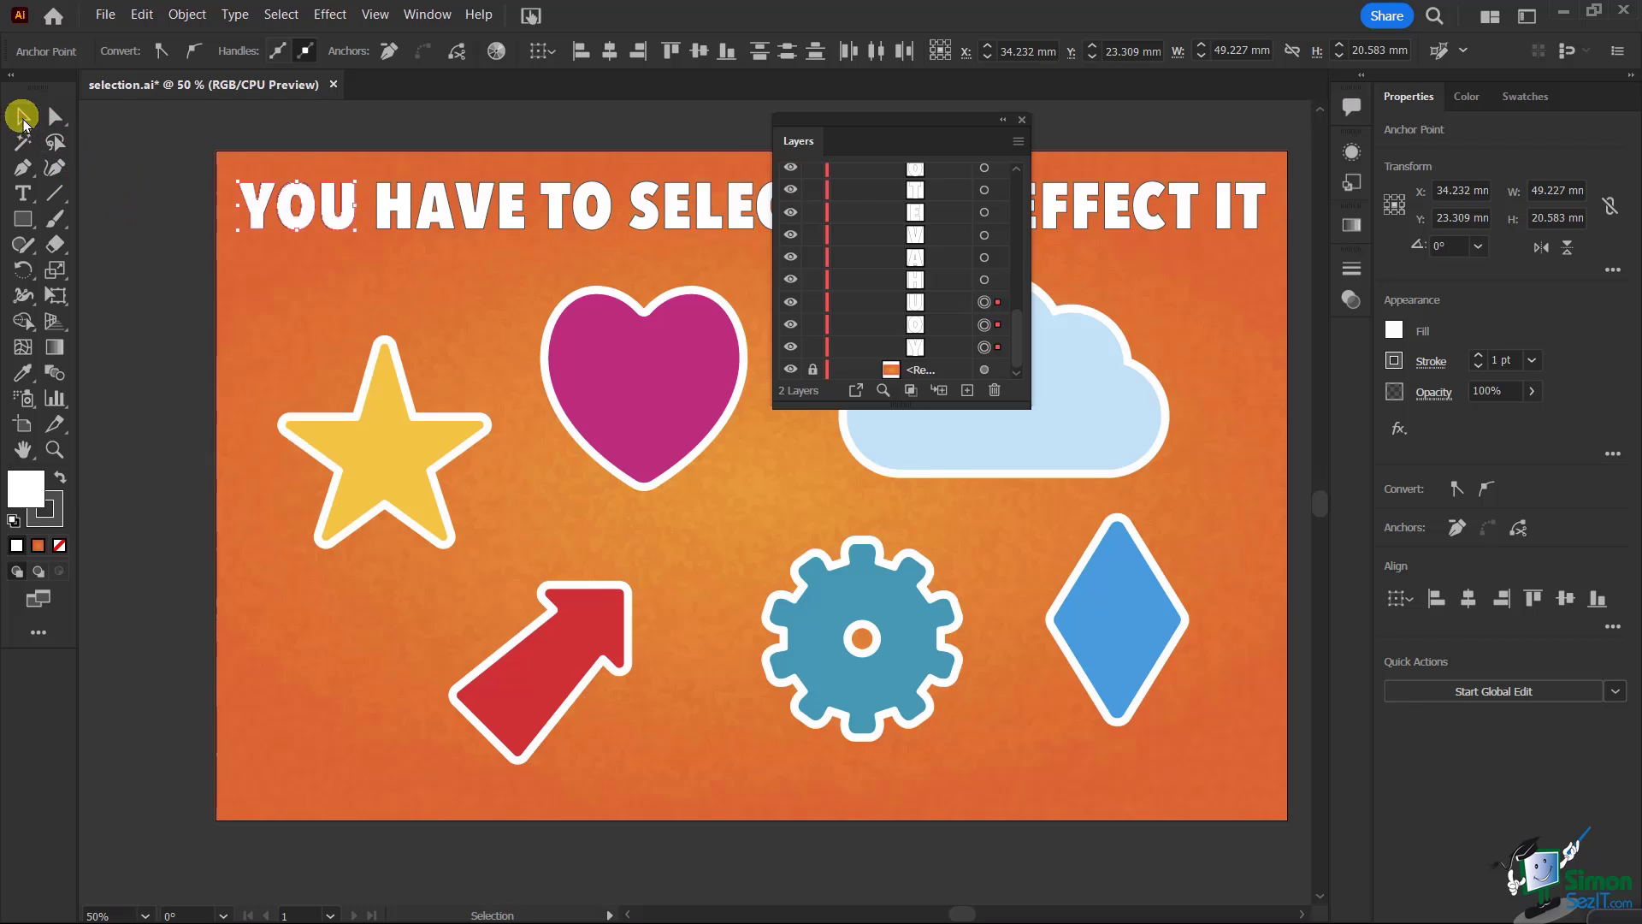
left_click(176, 194)
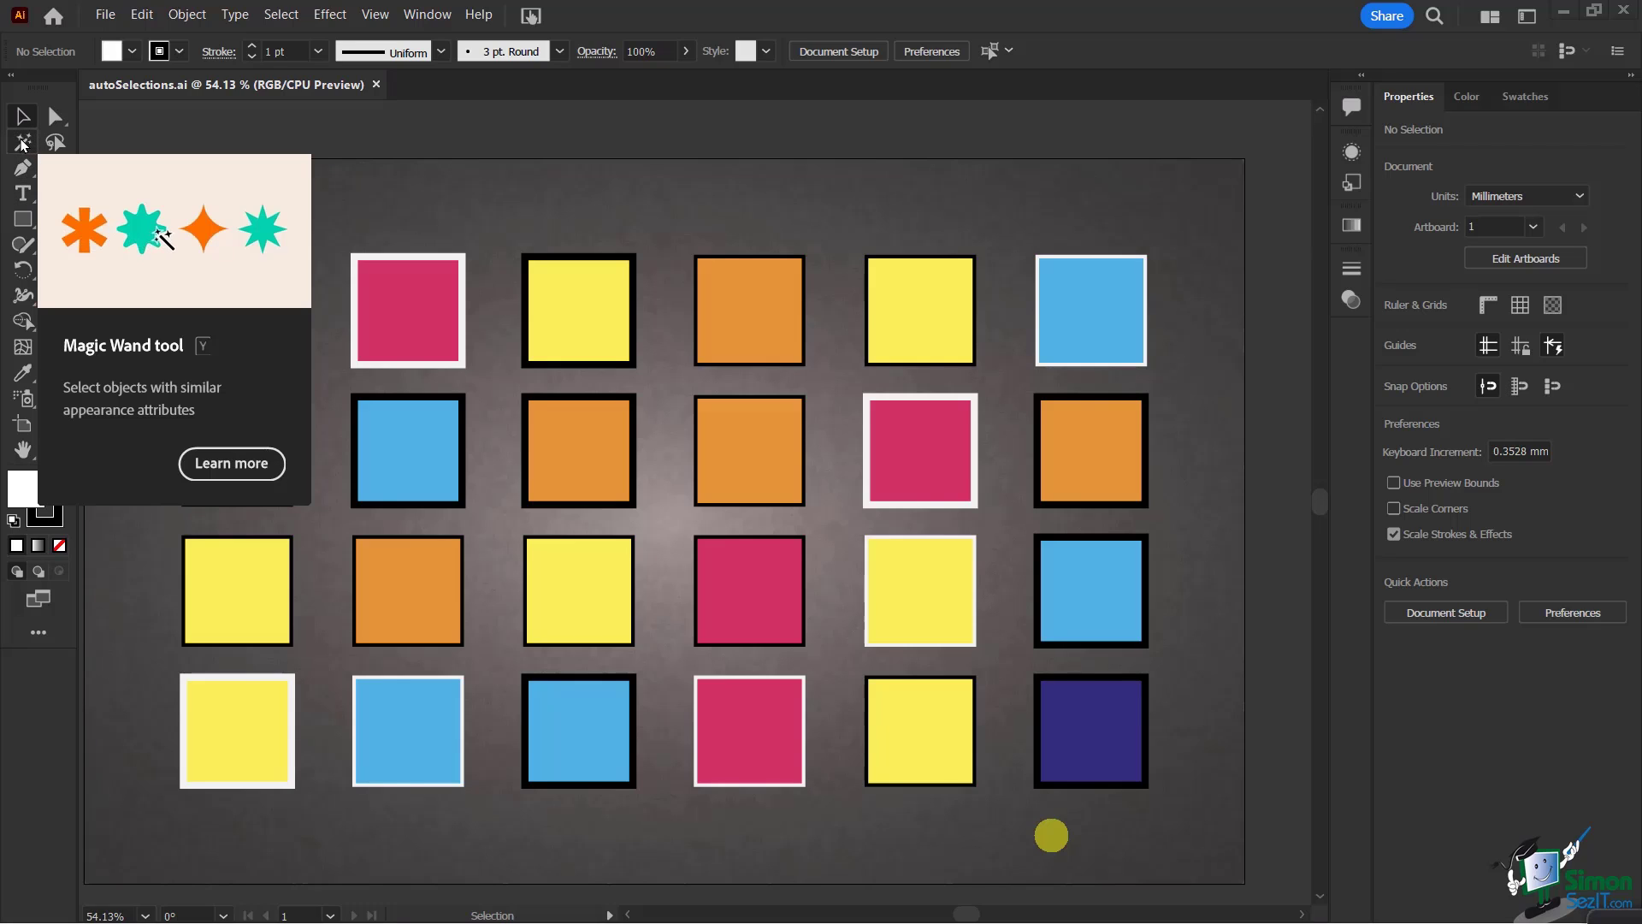
In autoSelections.ai, display the Magic Wand options and select all light blue squares by Fill Color with a tolerance of 32.
double_click(23, 144)
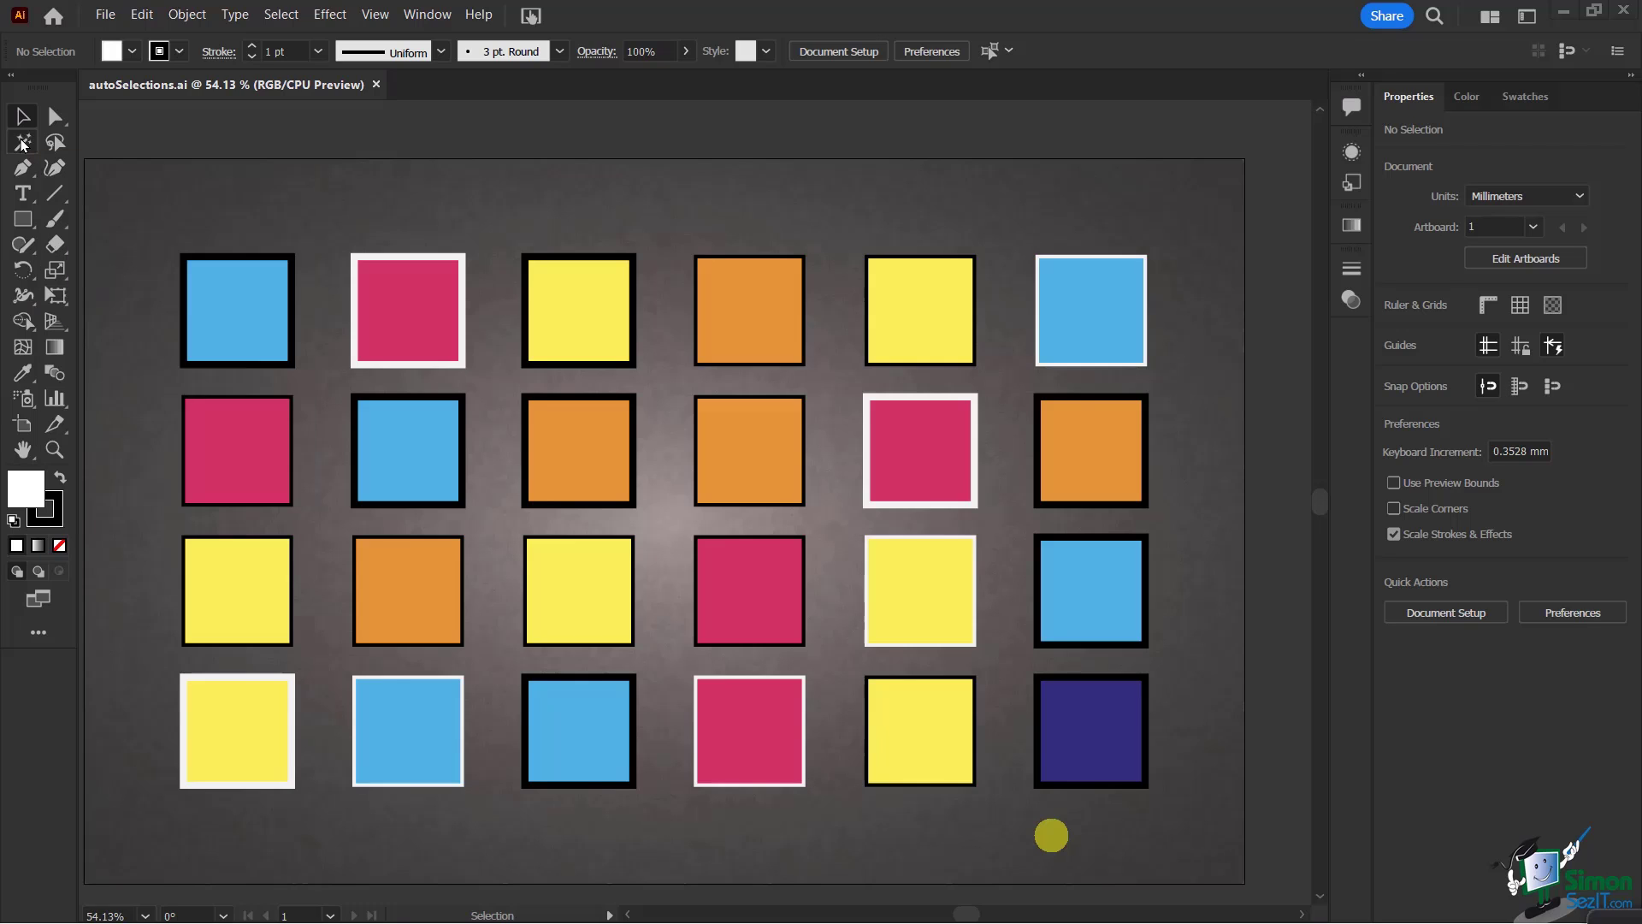
left_click(203, 356)
left_click_drag(204, 355, 254, 147)
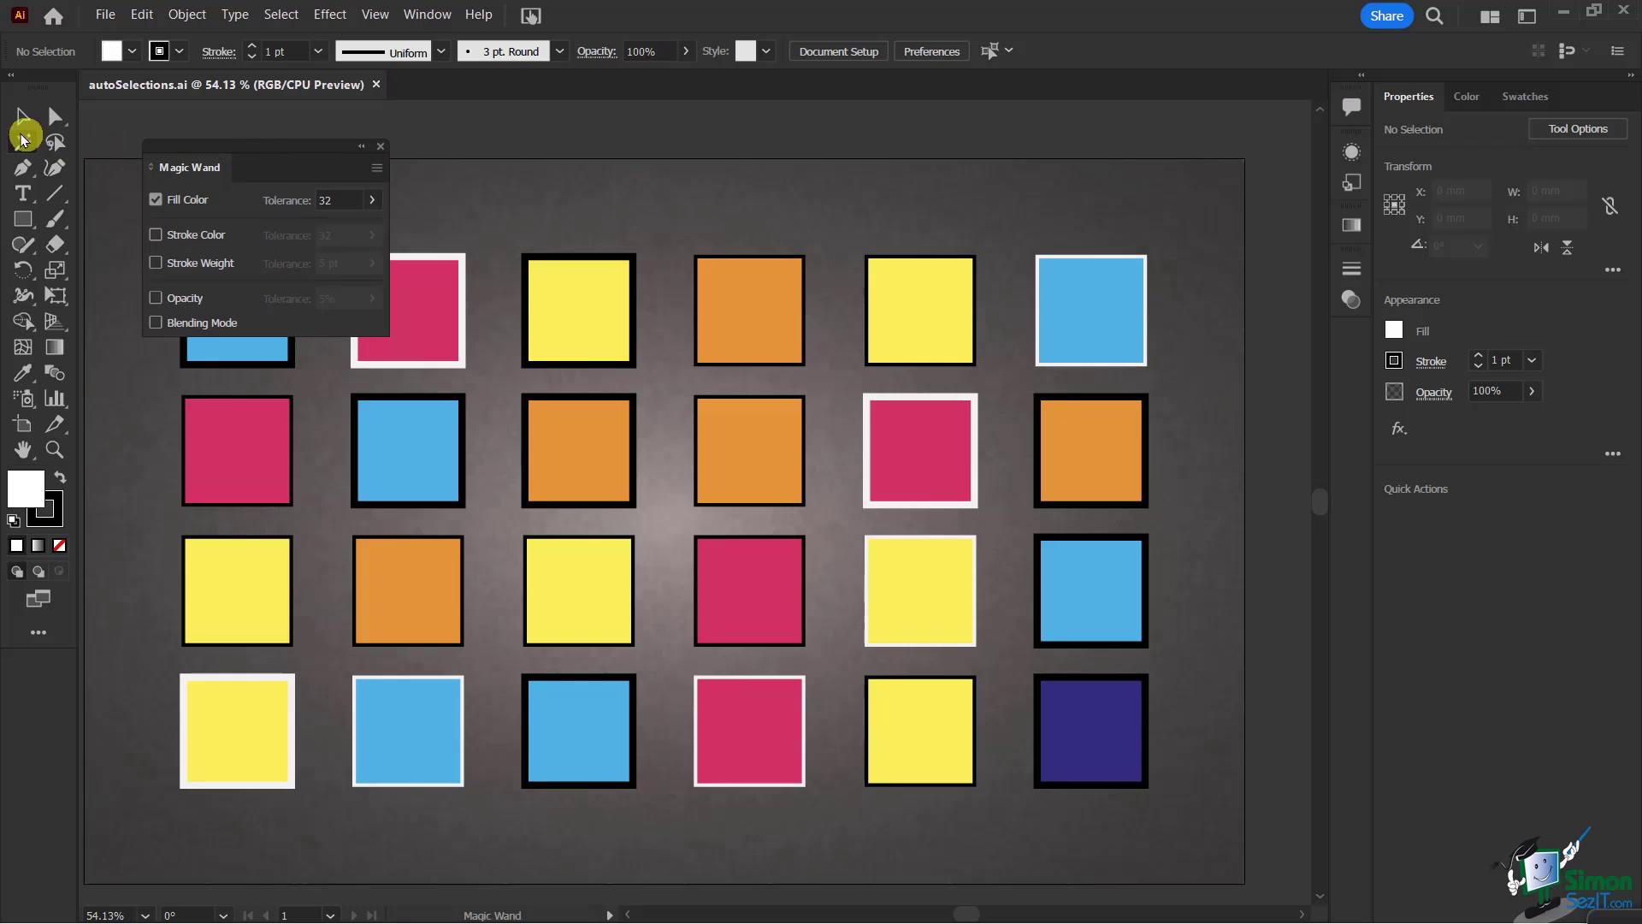
left_click_drag(239, 153, 443, 105)
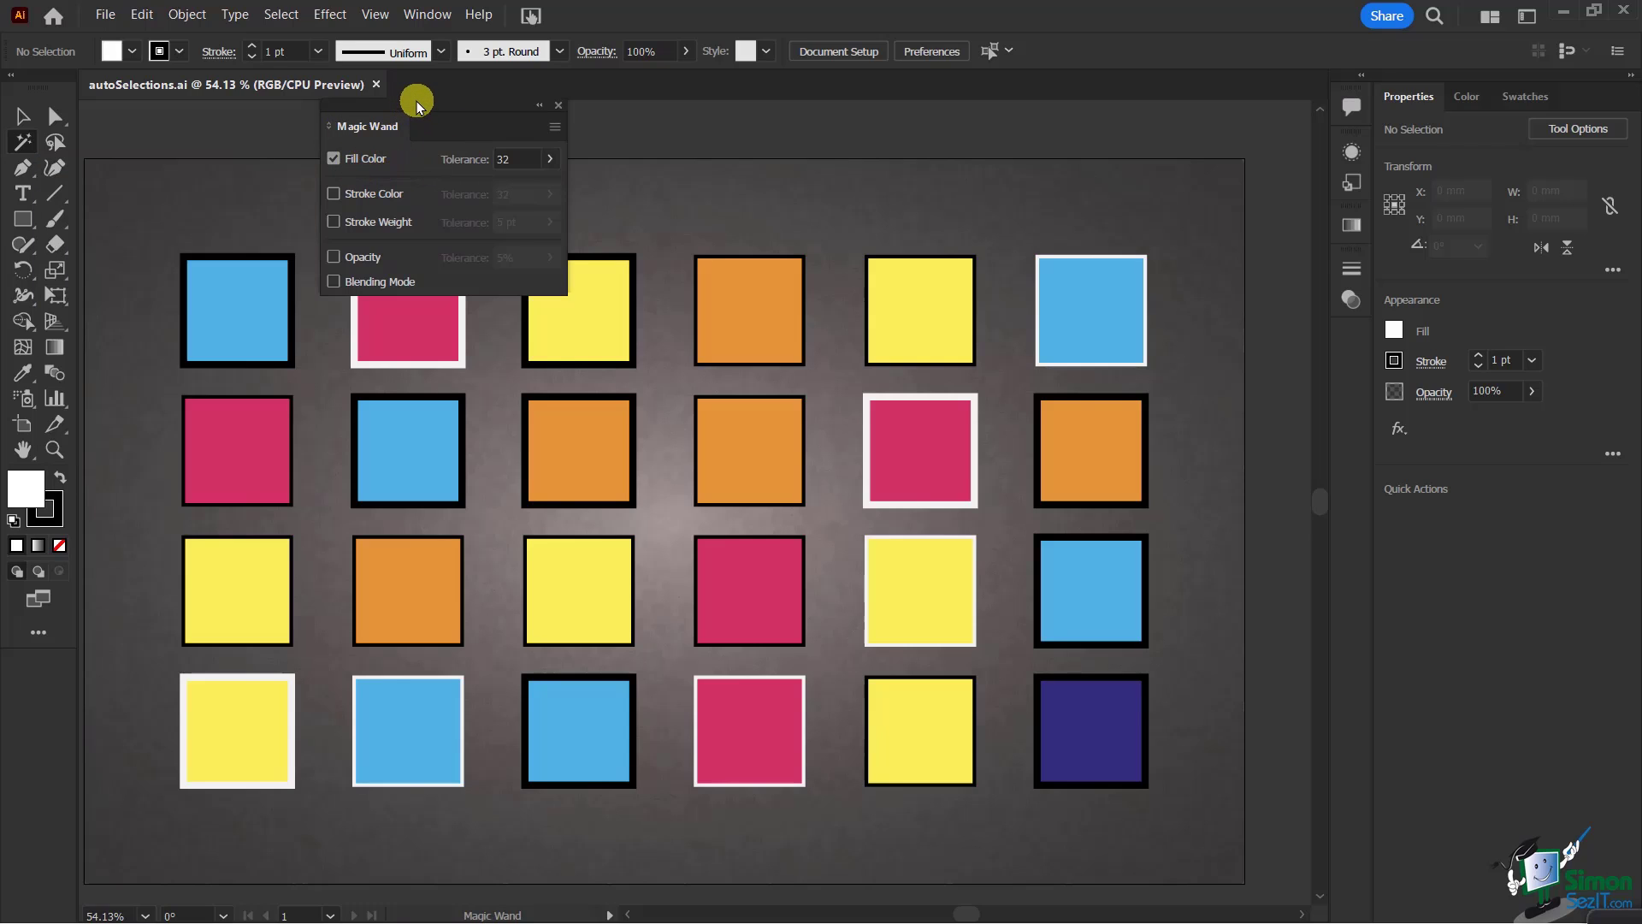
left_click_drag(417, 101, 244, 156)
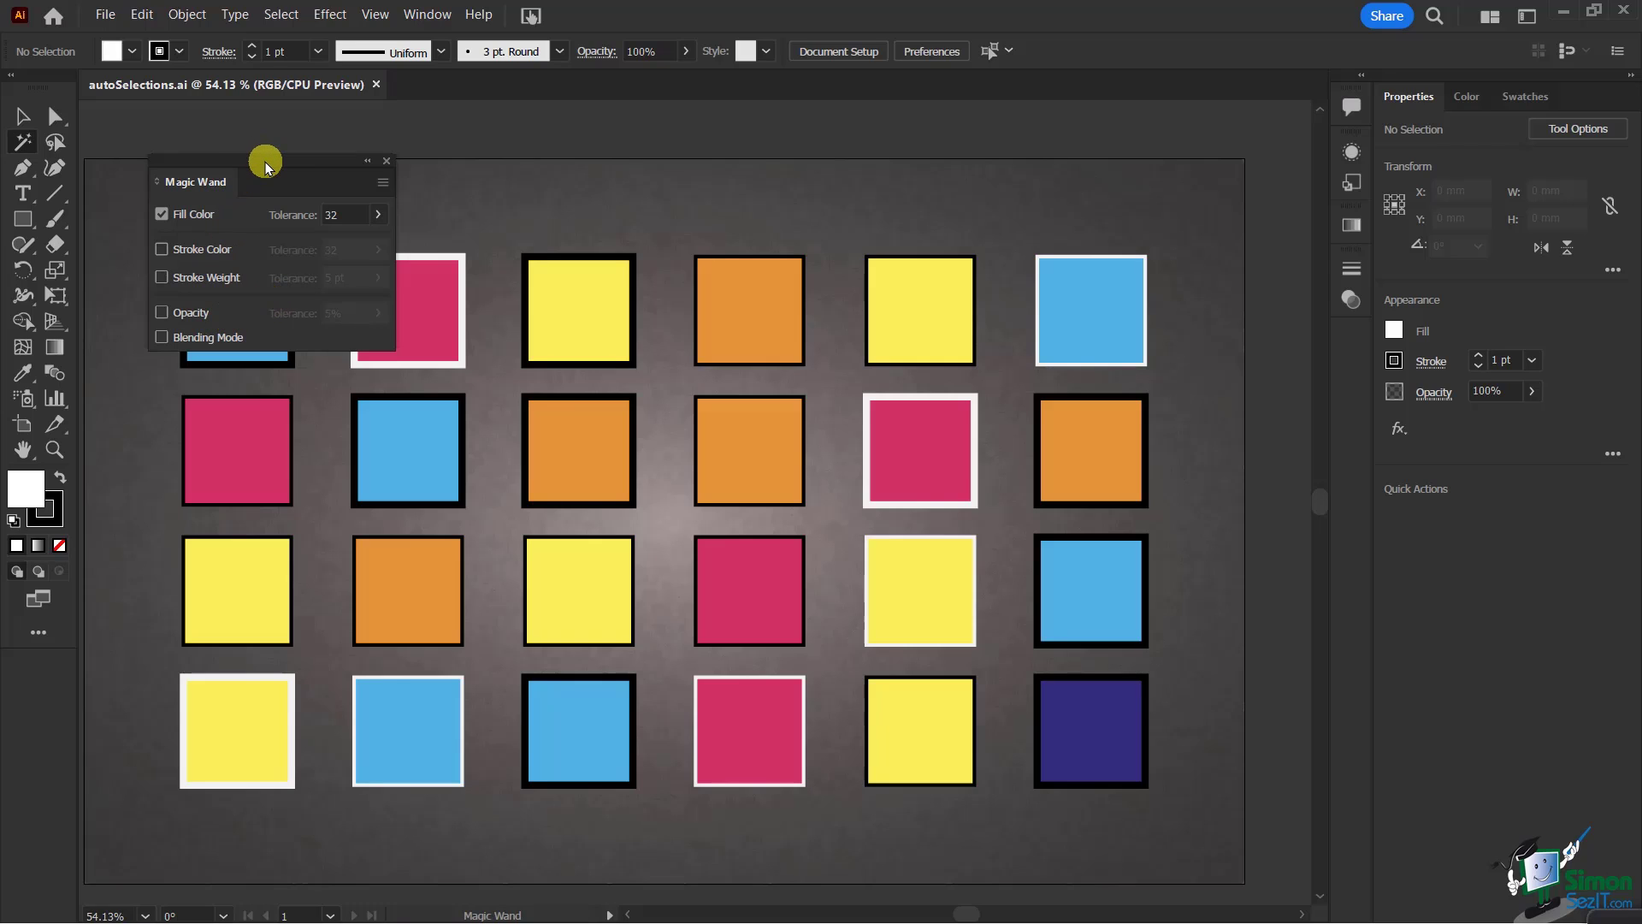
left_click_drag(265, 161, 626, 118)
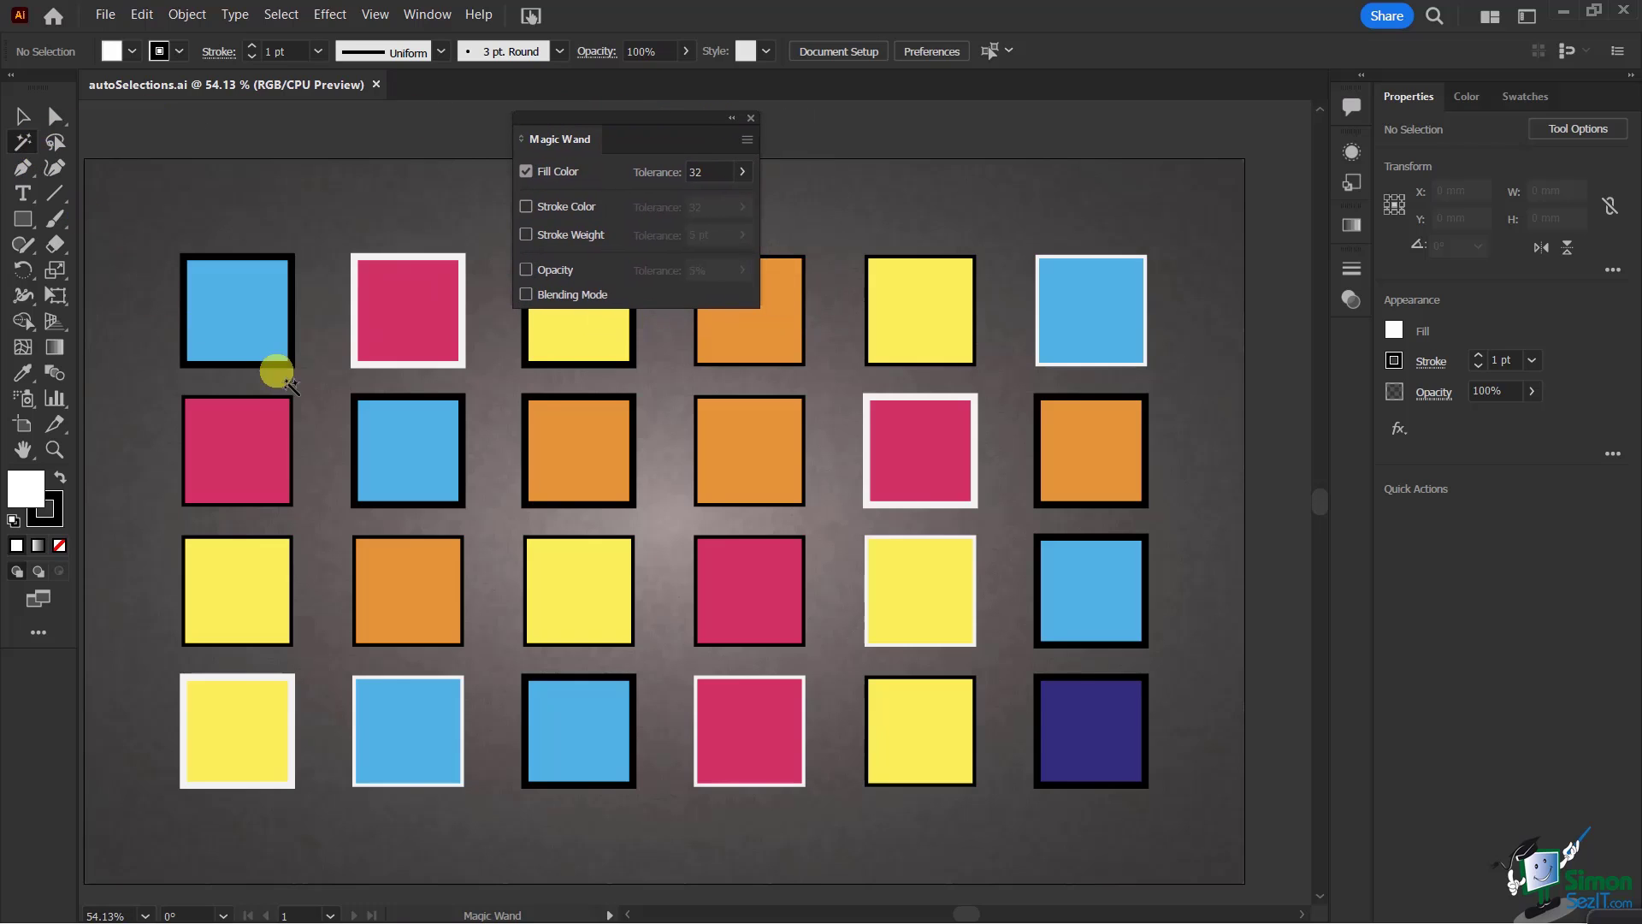
left_click(236, 313)
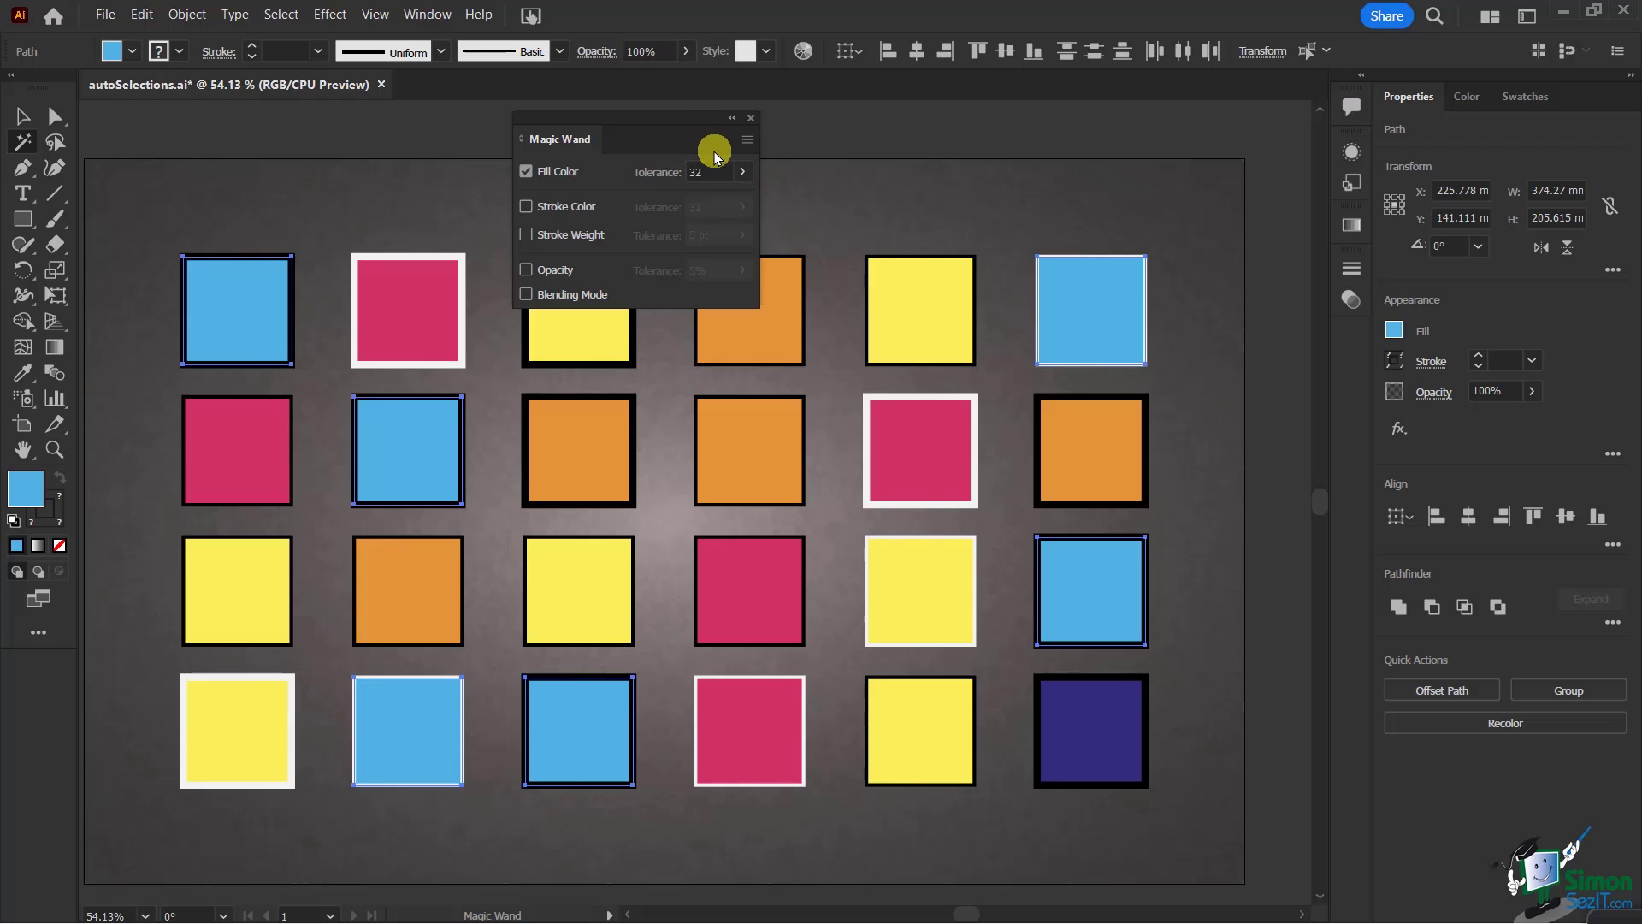
Add Stroke Color to the Magic Wand criteria and select the magenta squares that have white strokes.
left_click(525, 207)
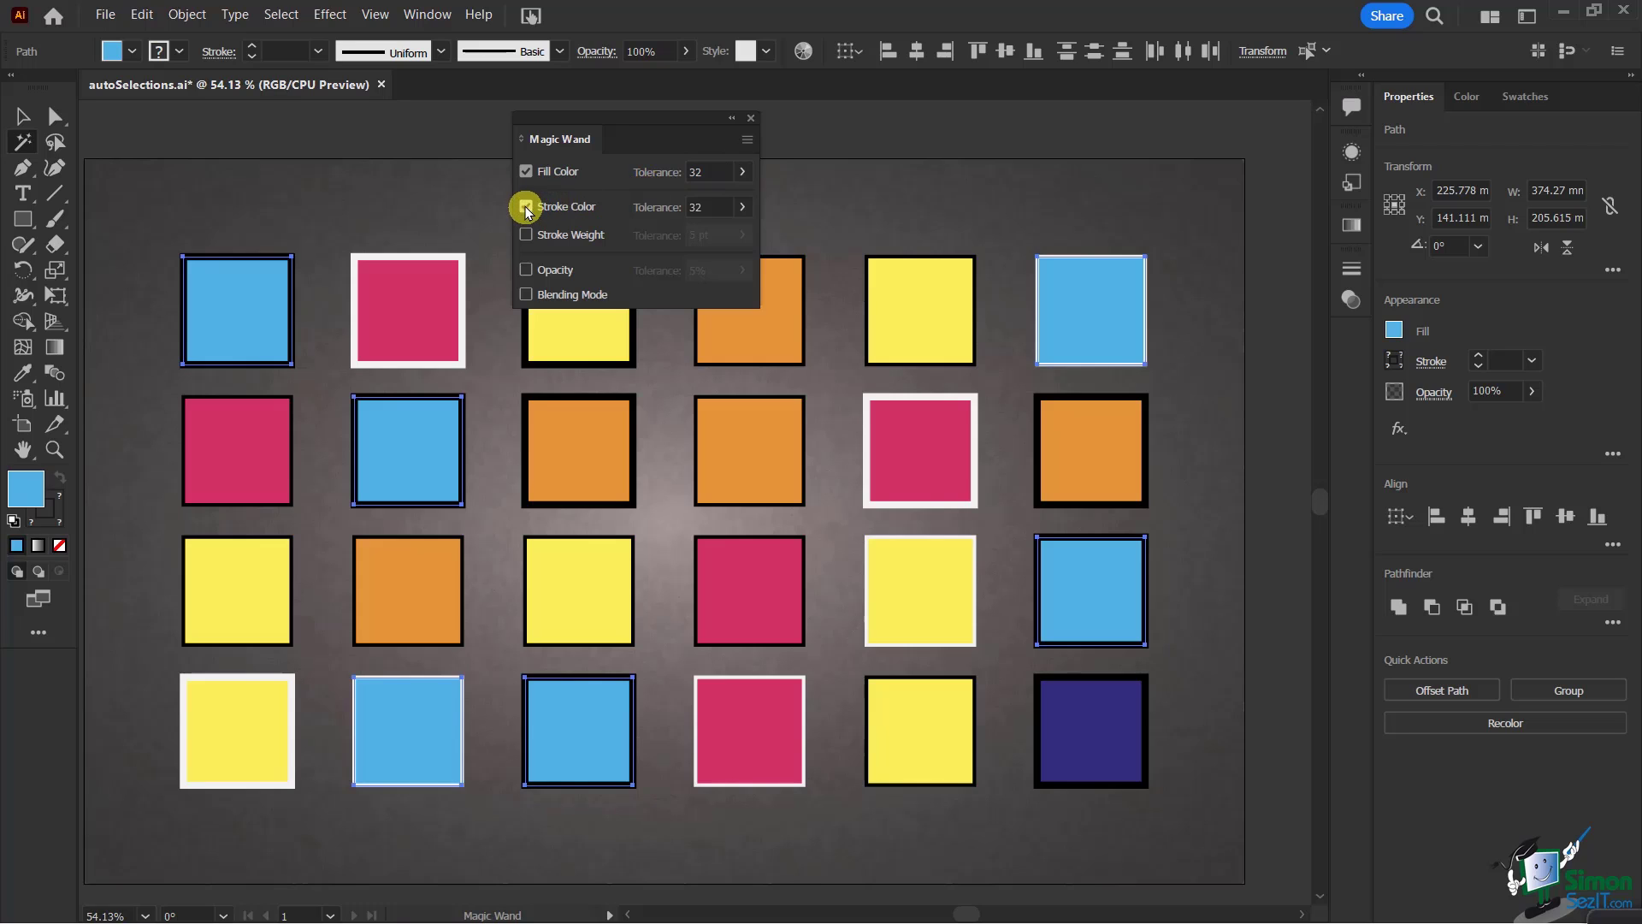
left_click(22, 115)
left_click(204, 175)
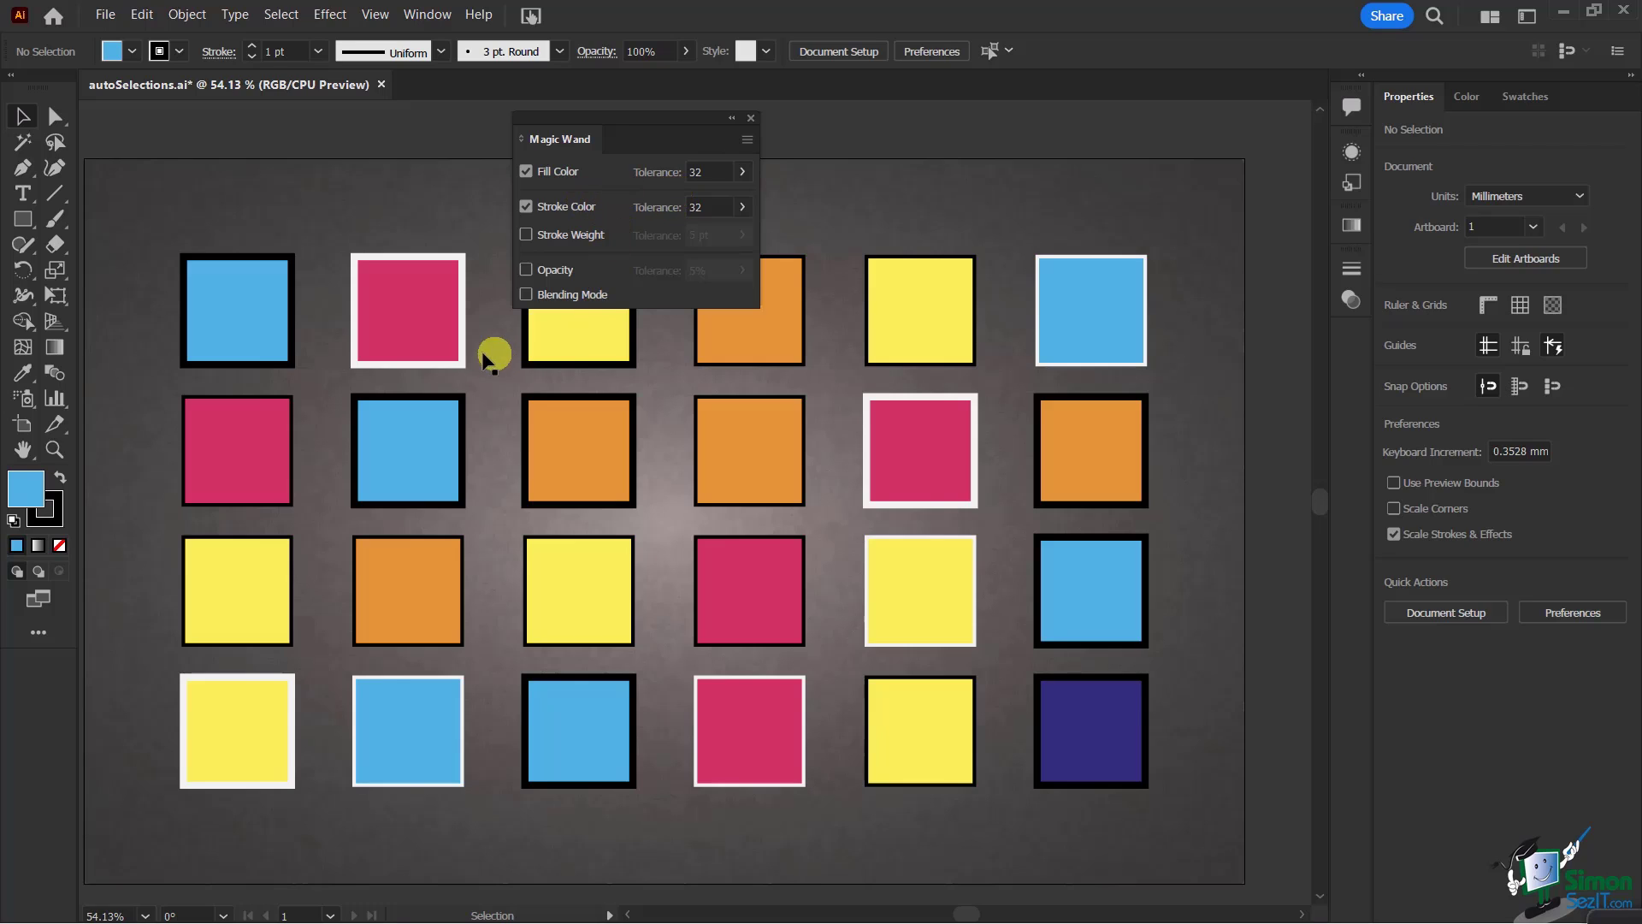
left_click(23, 142)
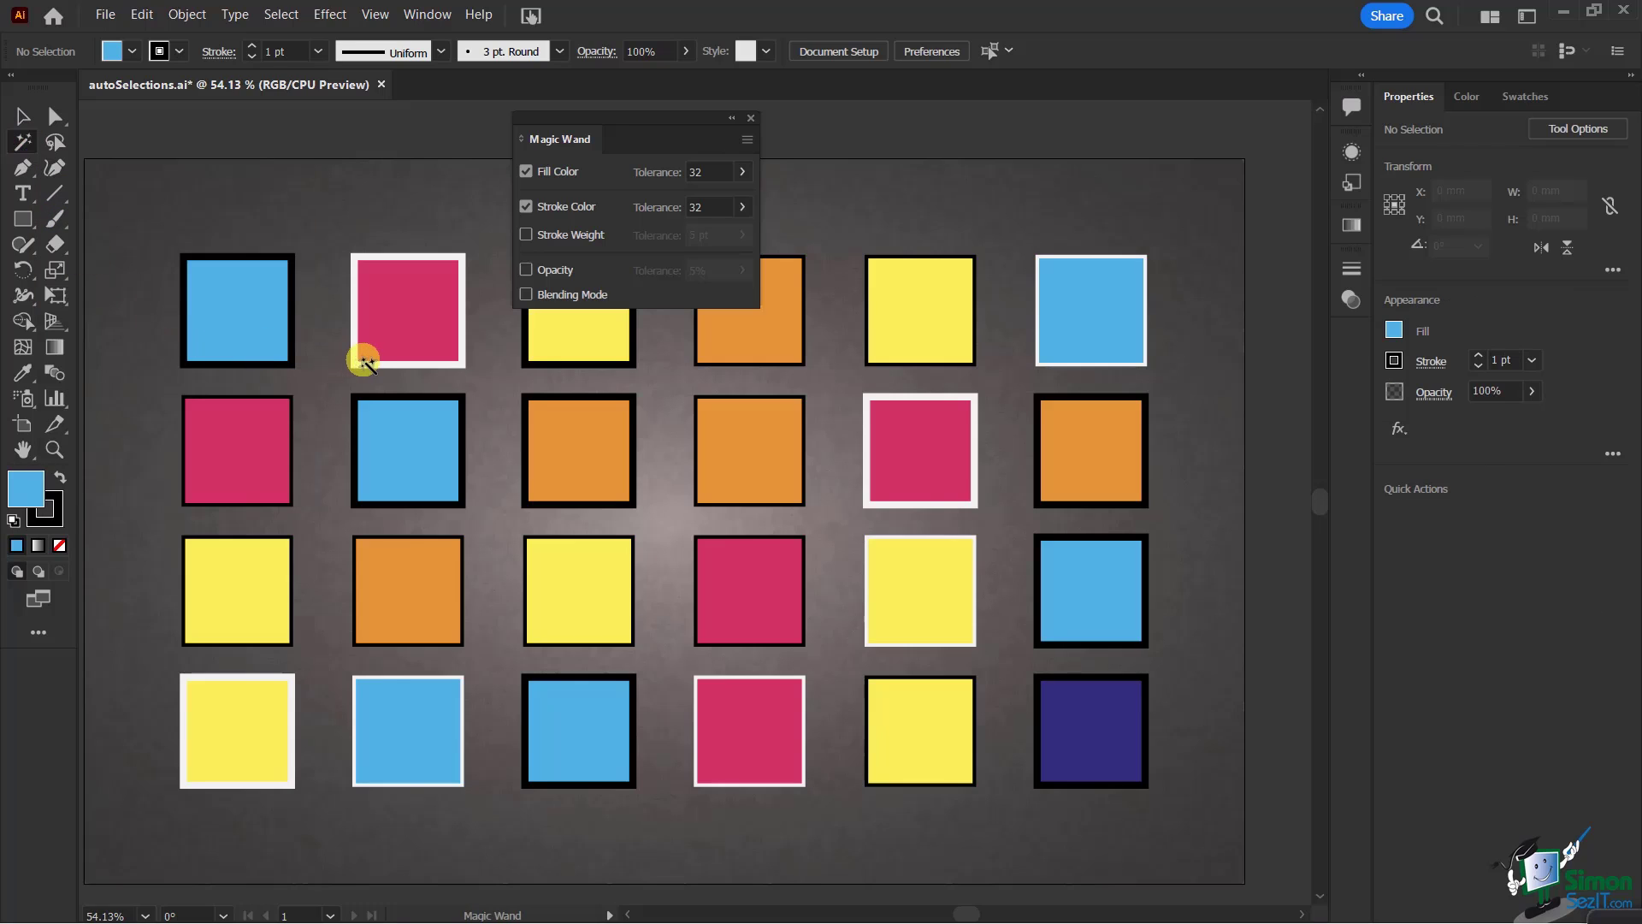
left_click(377, 332)
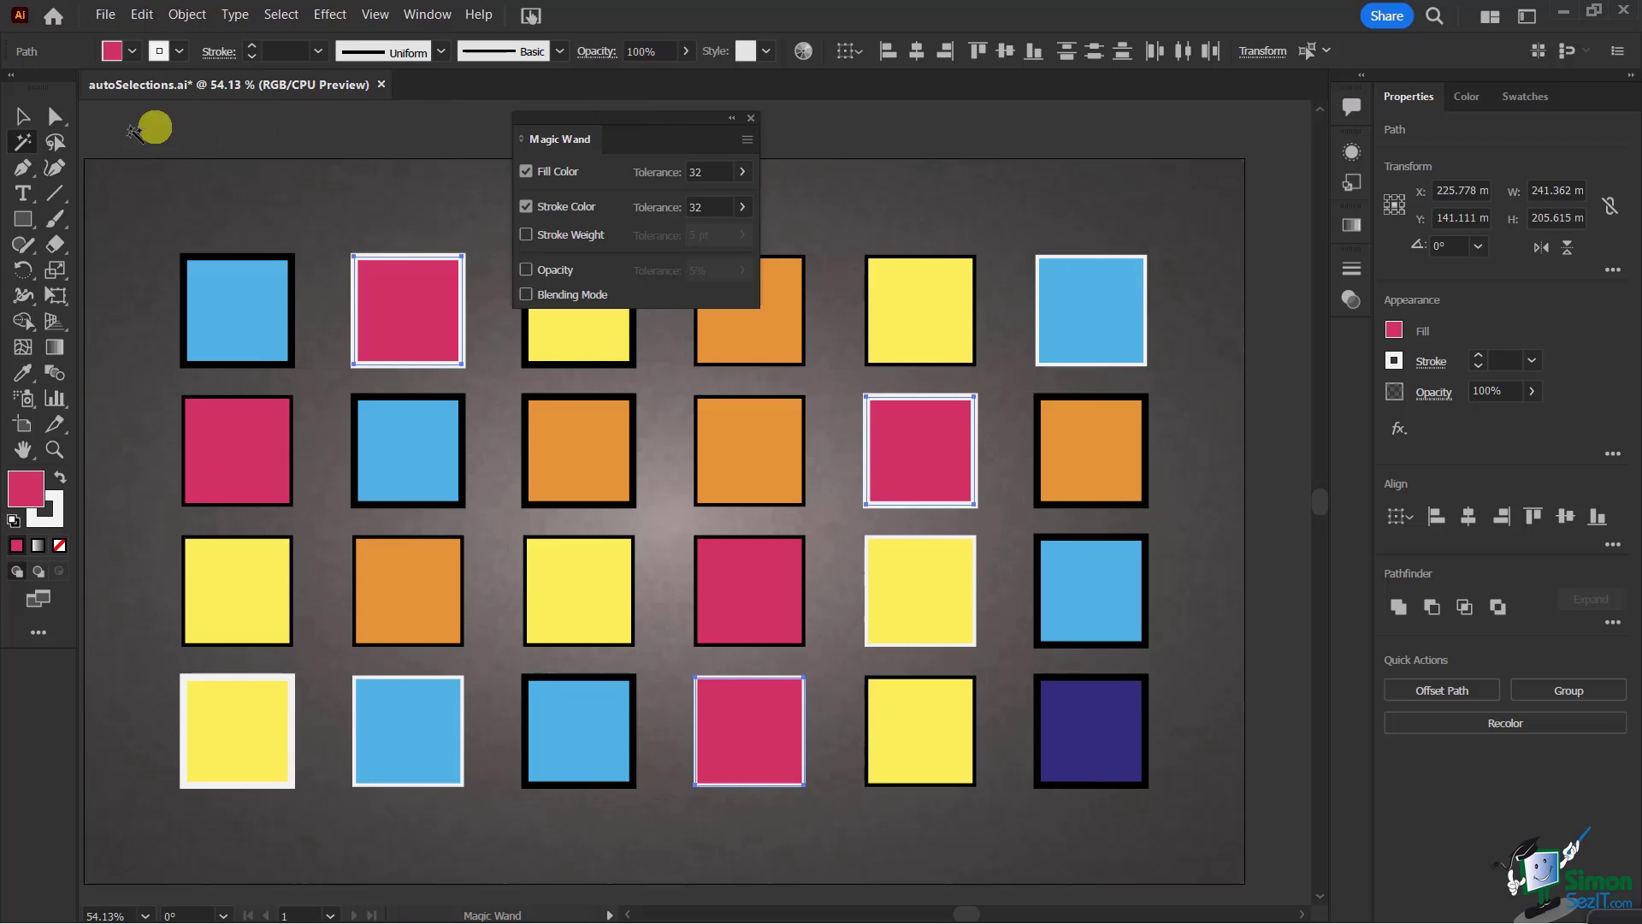
Clear the selection, turn off Fill Color matching, and select every white-stroked square with the Magic Wand.
left_click(25, 118)
left_click(23, 141)
left_click(176, 173)
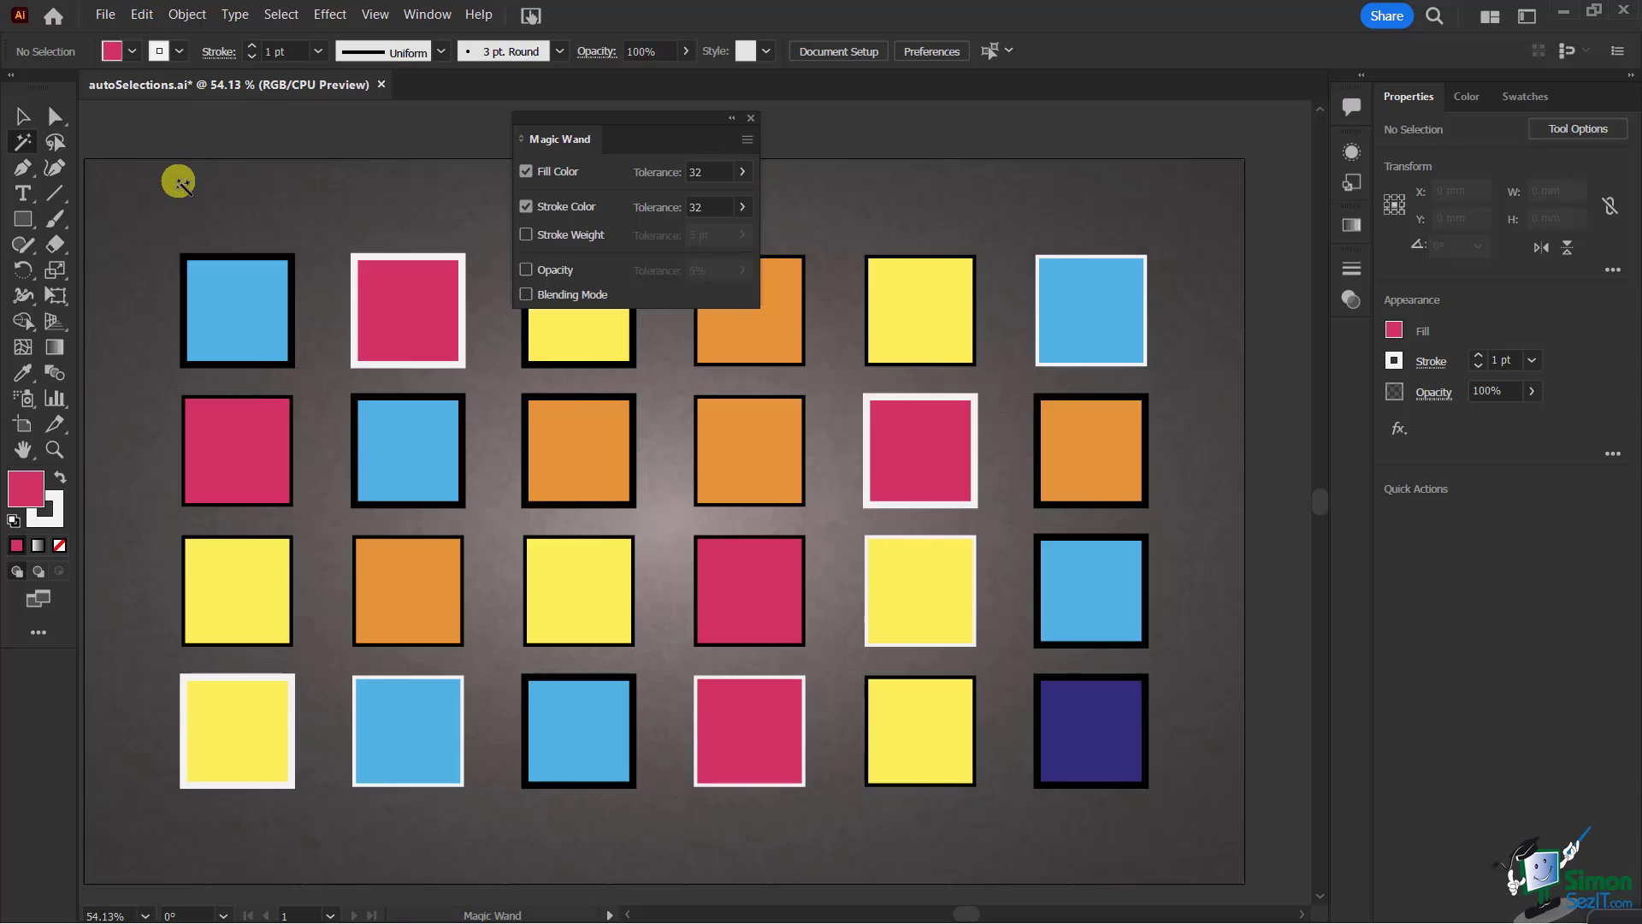
left_click(525, 172)
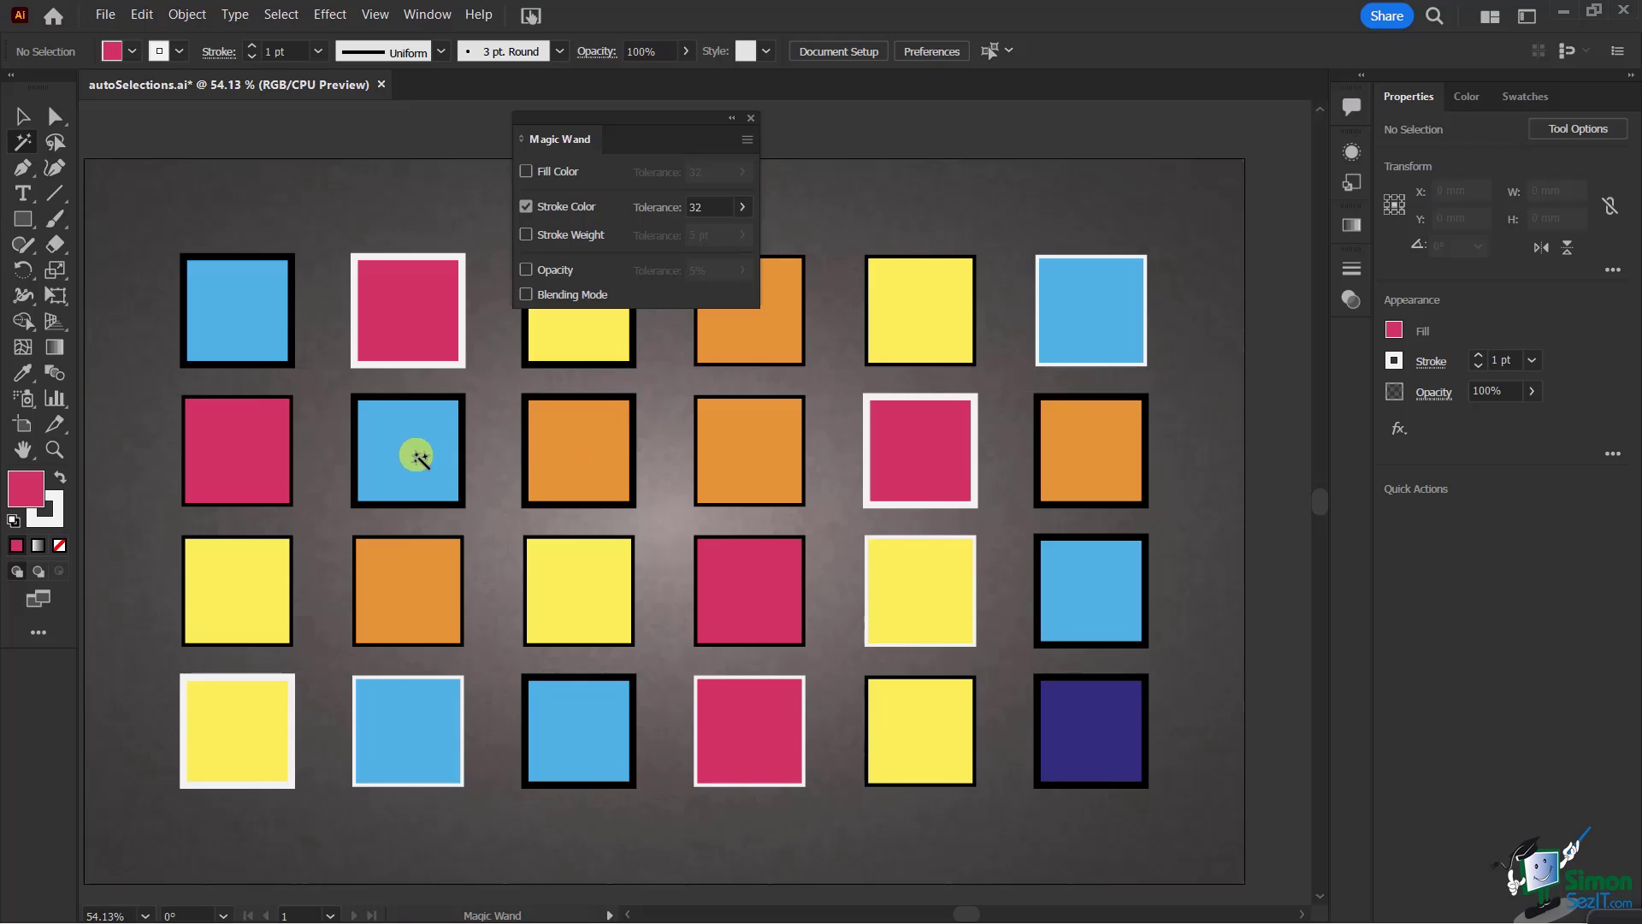
left_click(395, 332)
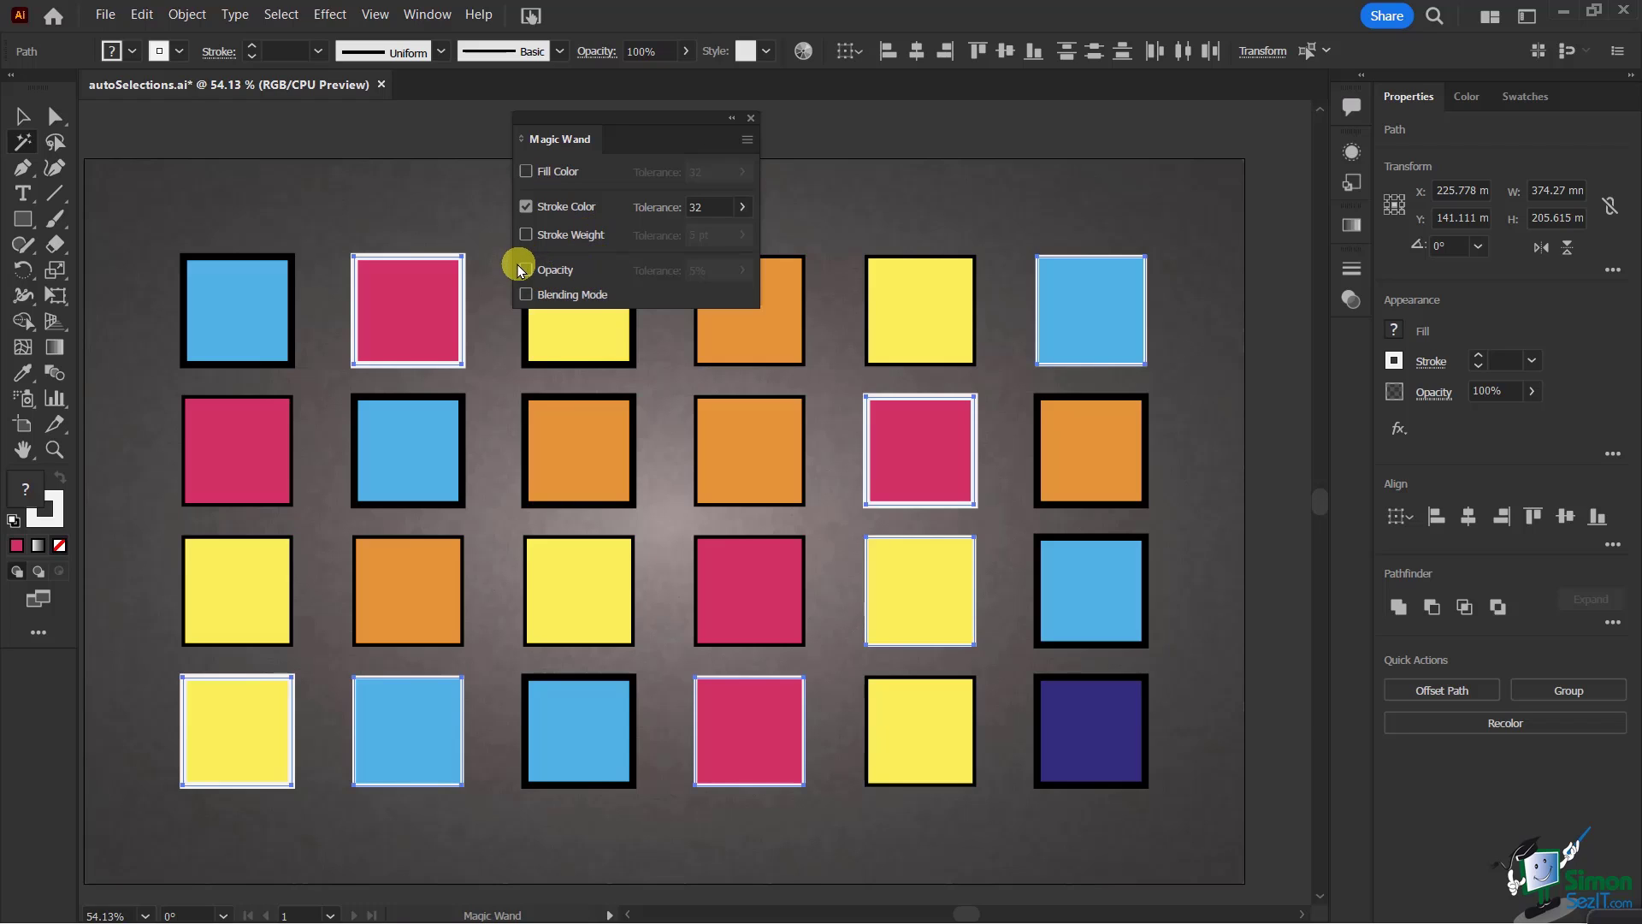
Turn off Stroke Color matching, match by Stroke Weight only, and clear the current selection before returning to the Magic Wand tool.
left_click(526, 207)
left_click(527, 205)
left_click(527, 208)
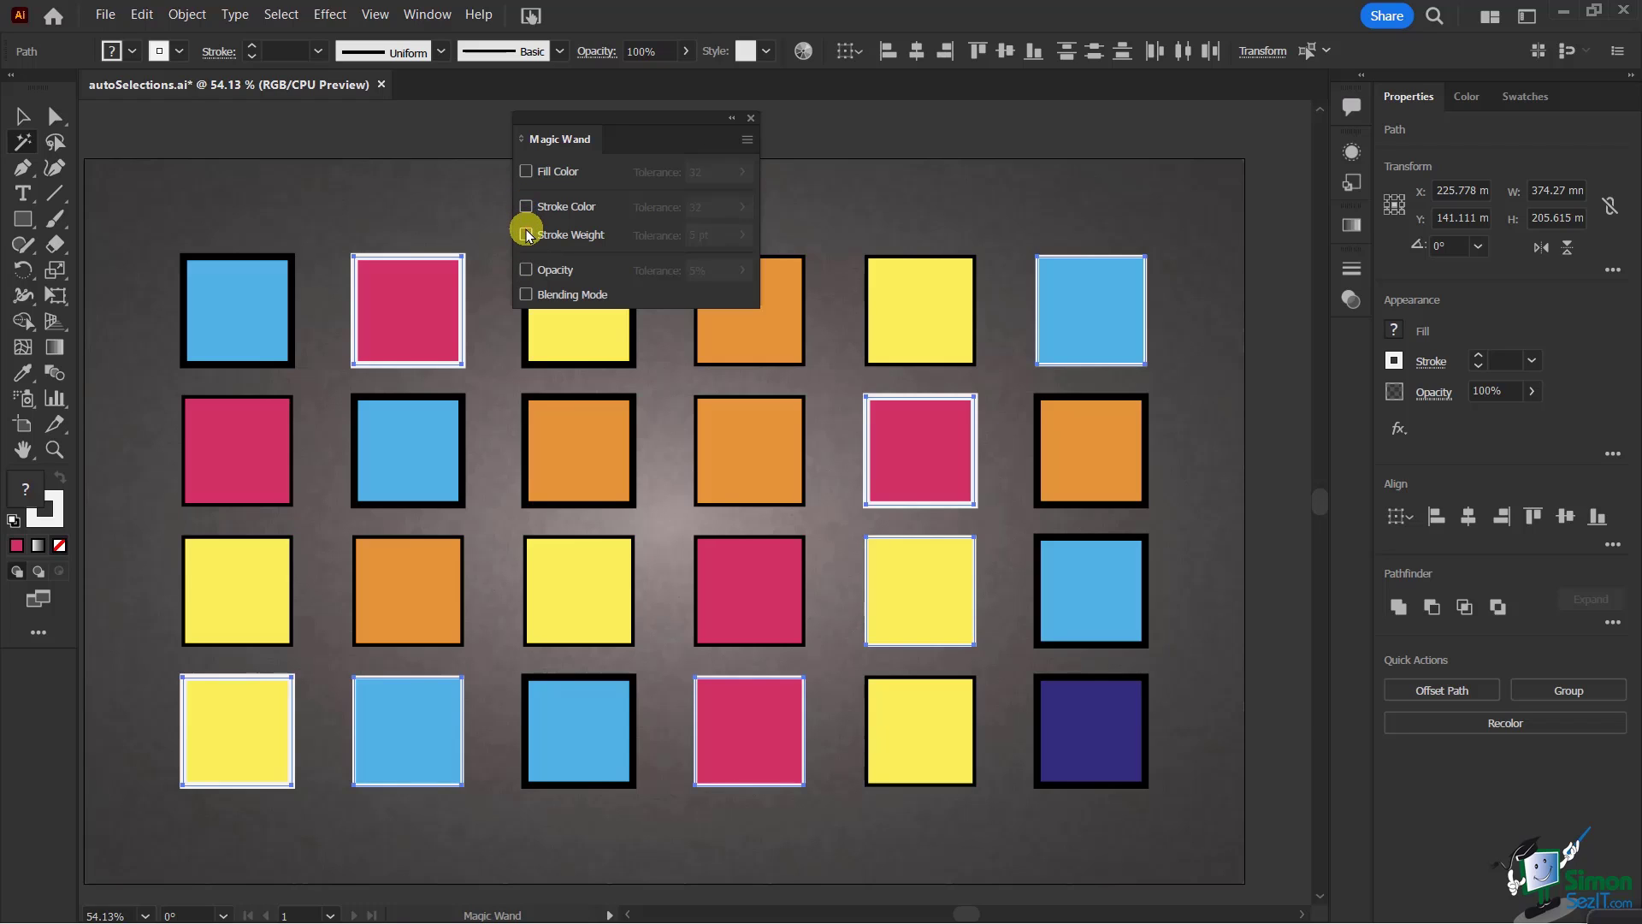
left_click(526, 235)
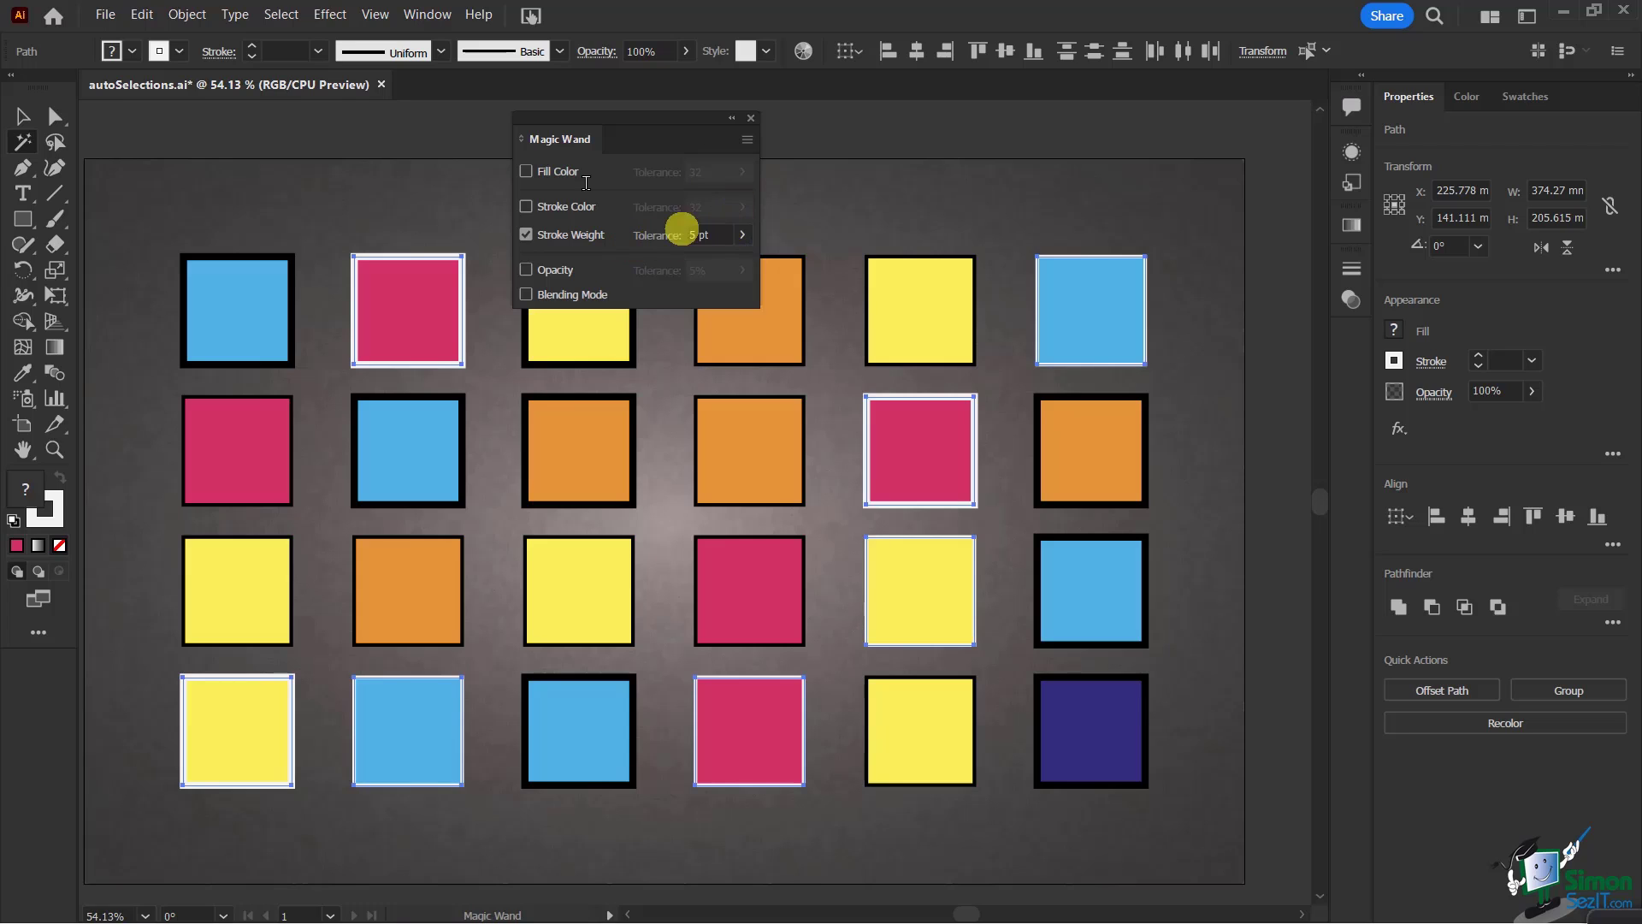
left_click(22, 117)
left_click(251, 202)
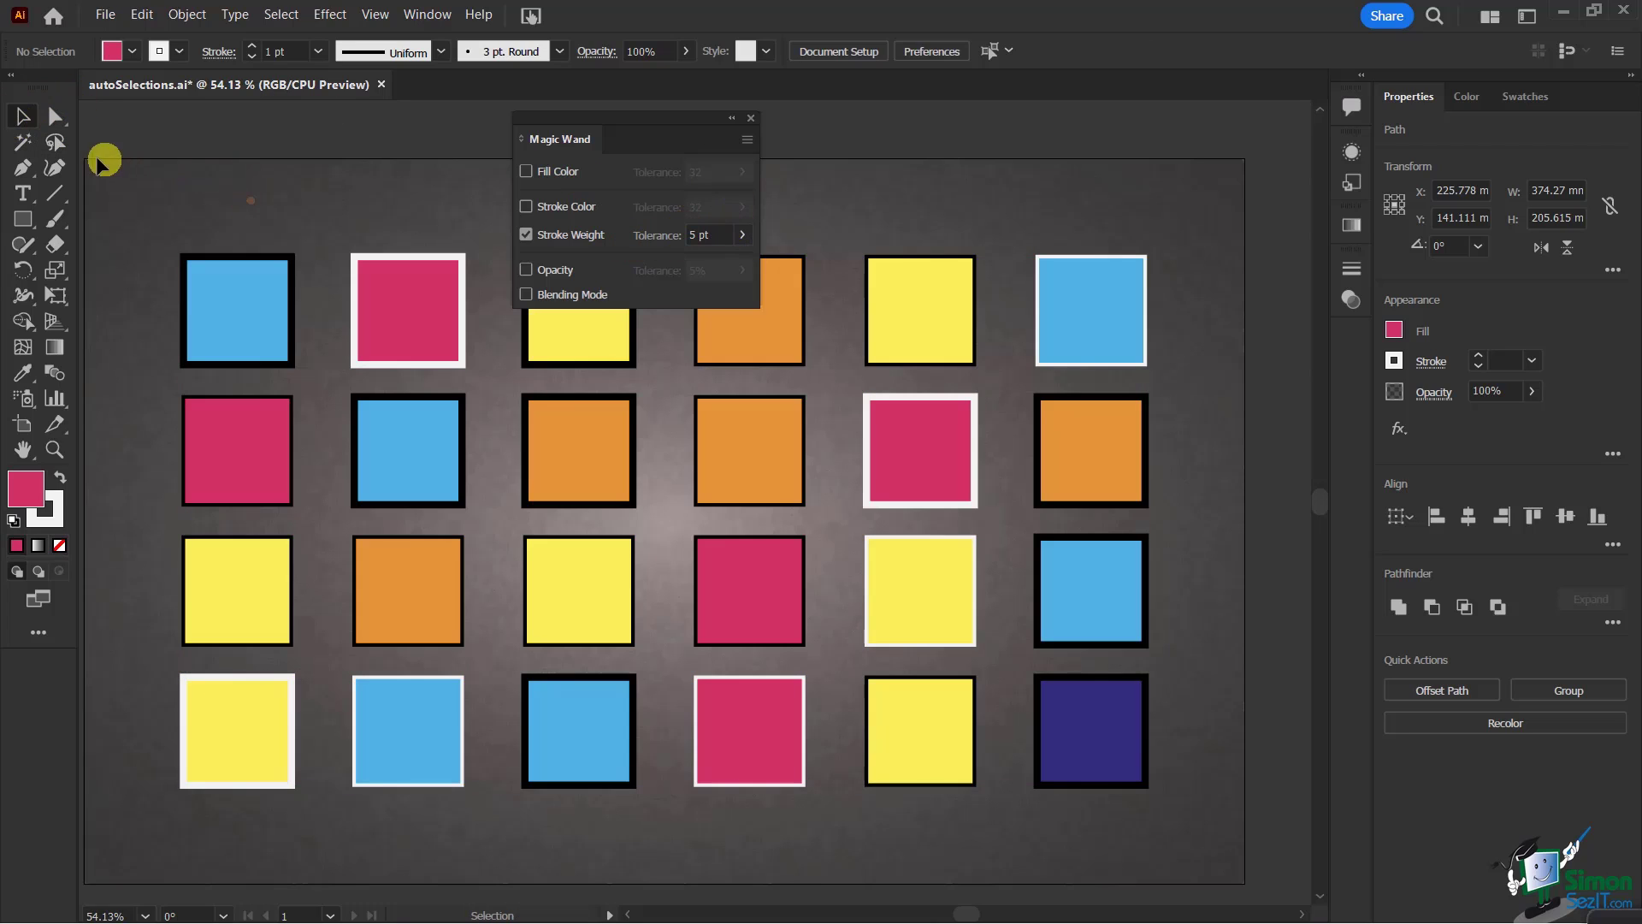
left_click(22, 145)
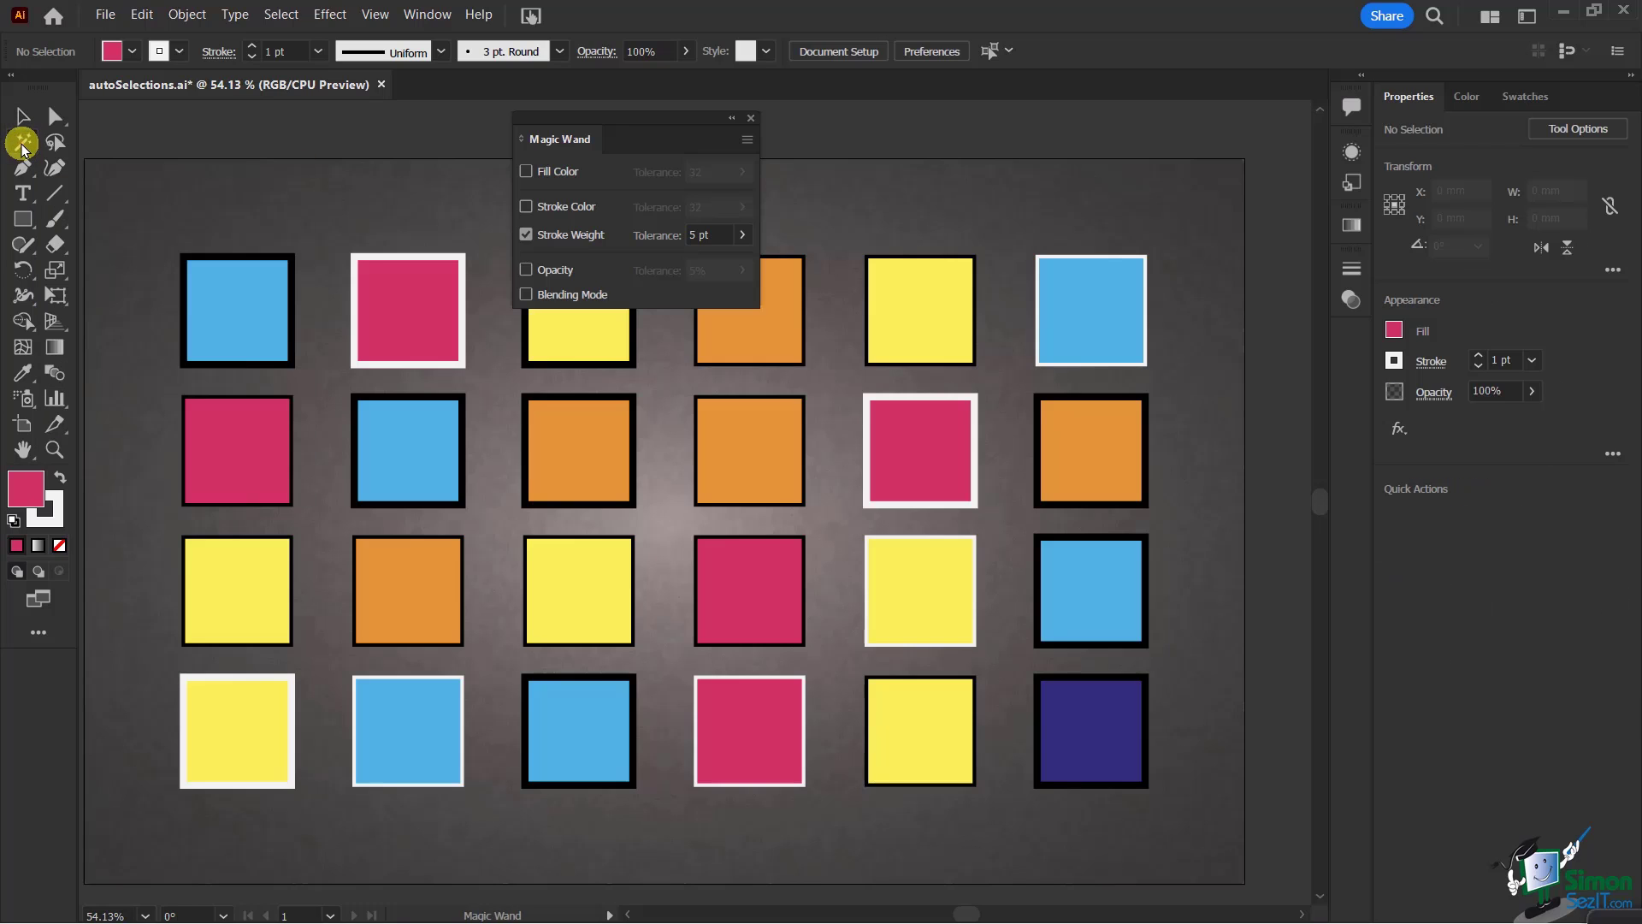
Set the Stroke Weight tolerance to 2 pt and select all squares with thin strokes using the Magic Wand.
left_click(742, 235)
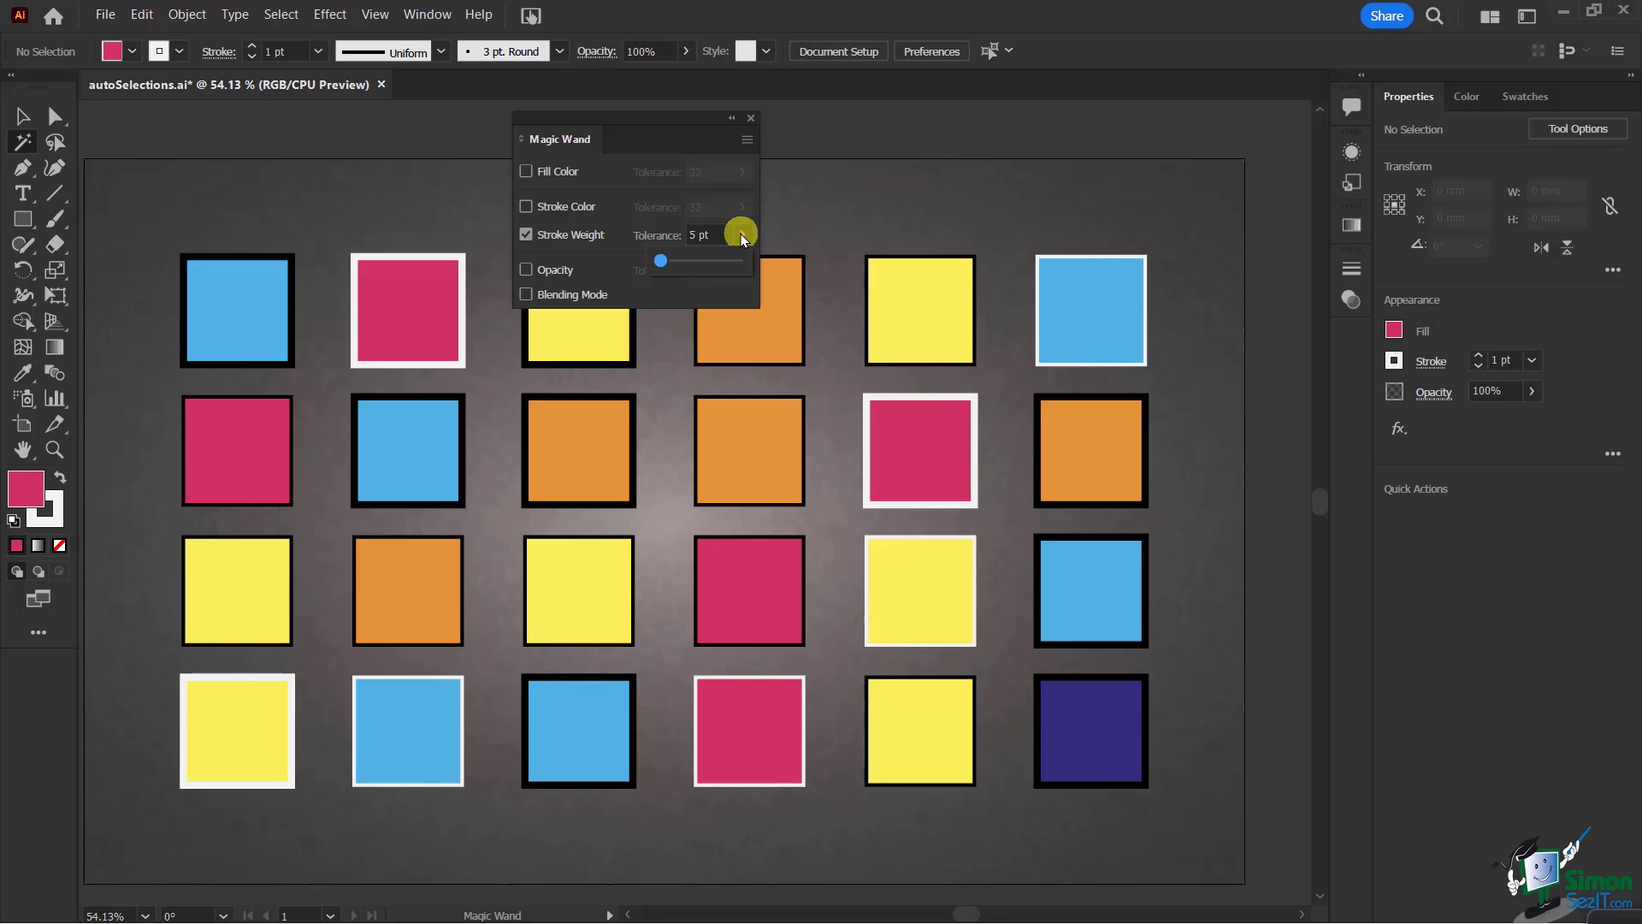
left_click(694, 235)
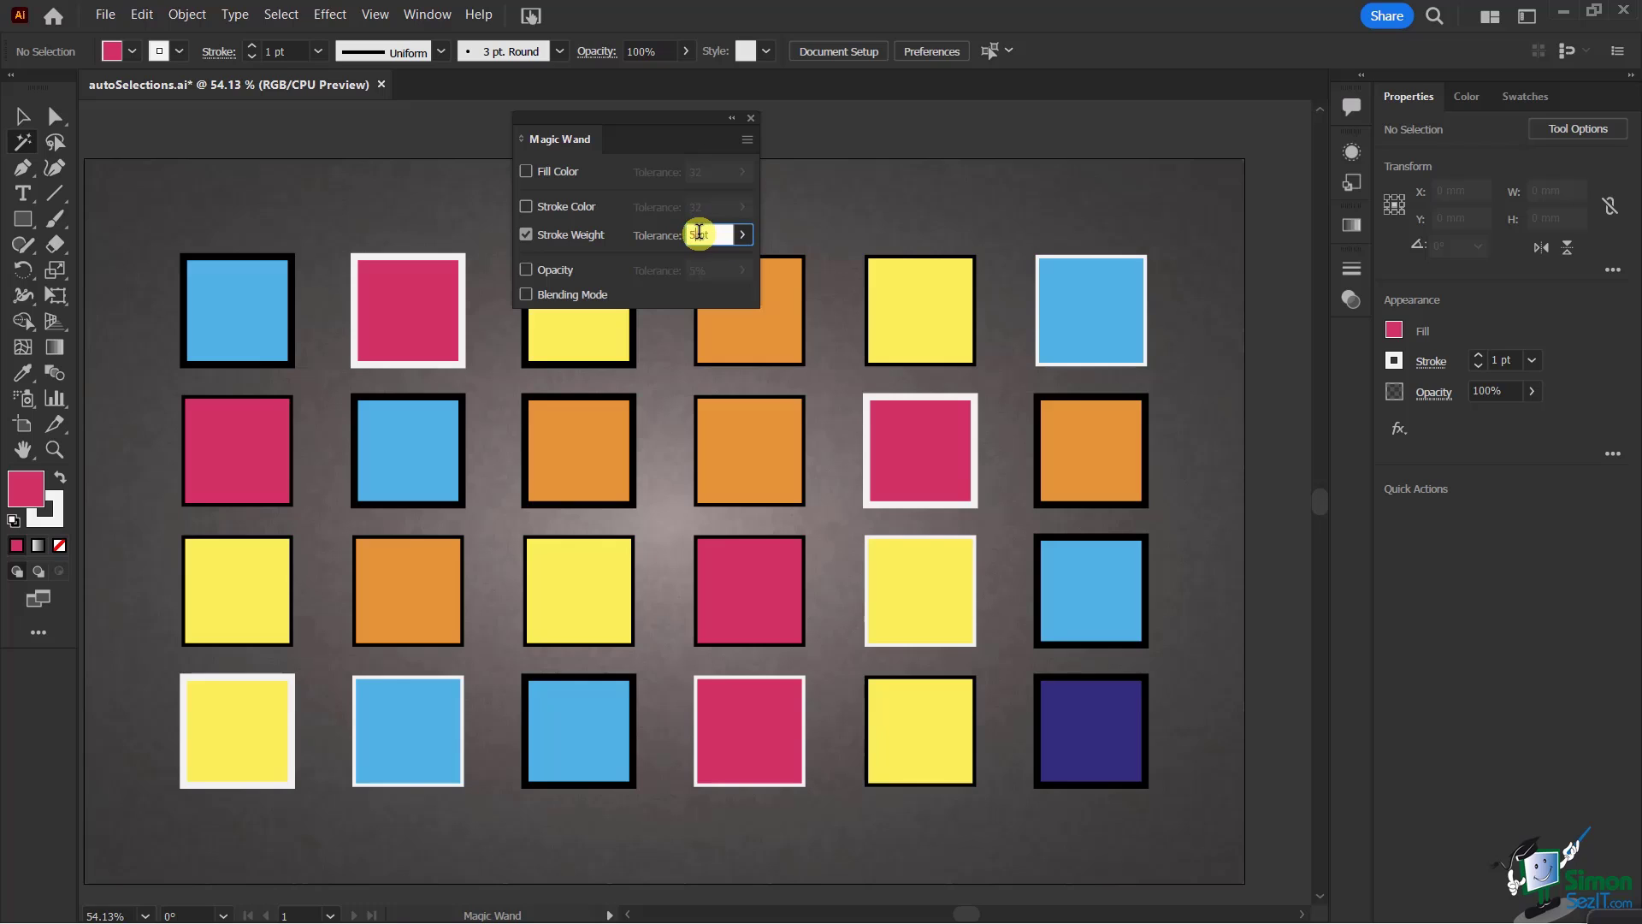
type("2")
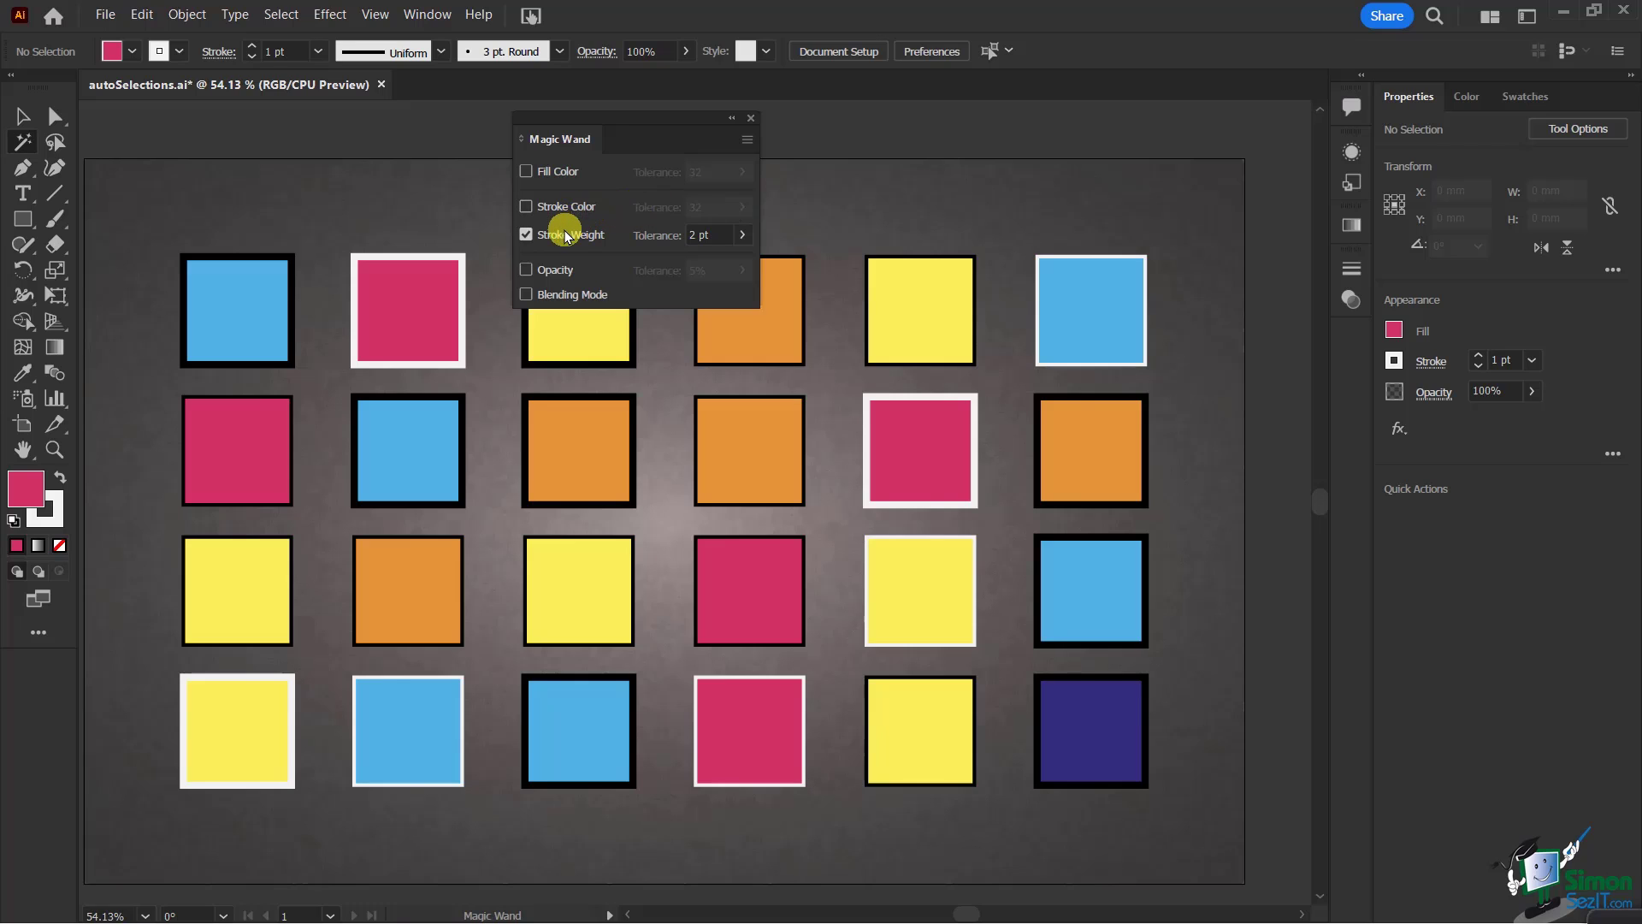
left_click(459, 680)
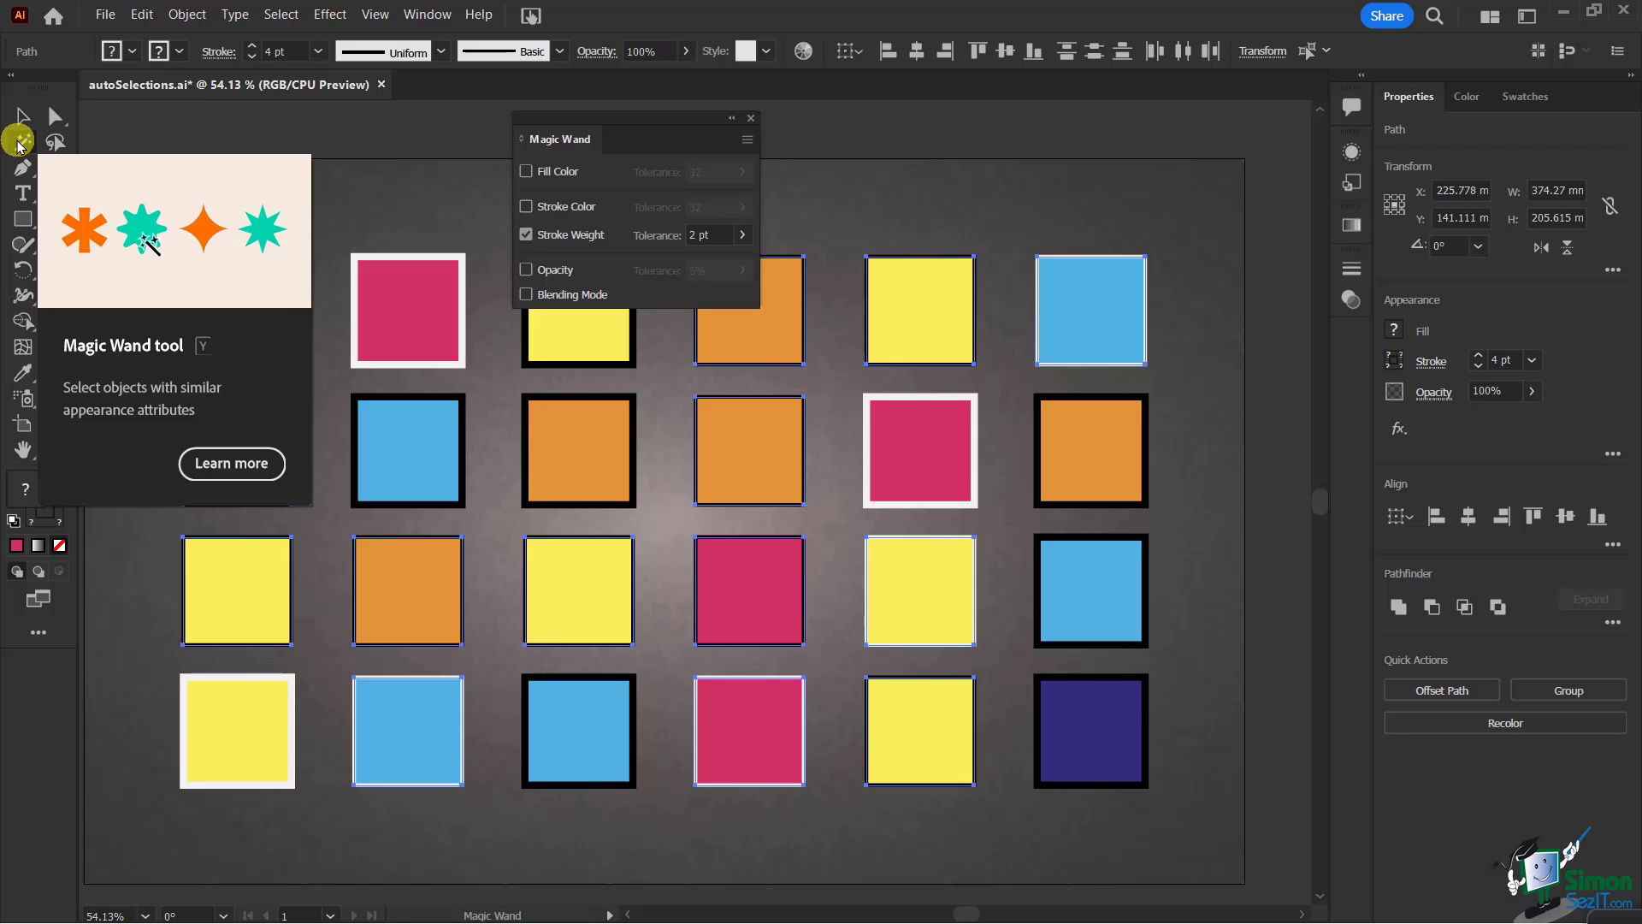
left_click(750, 116)
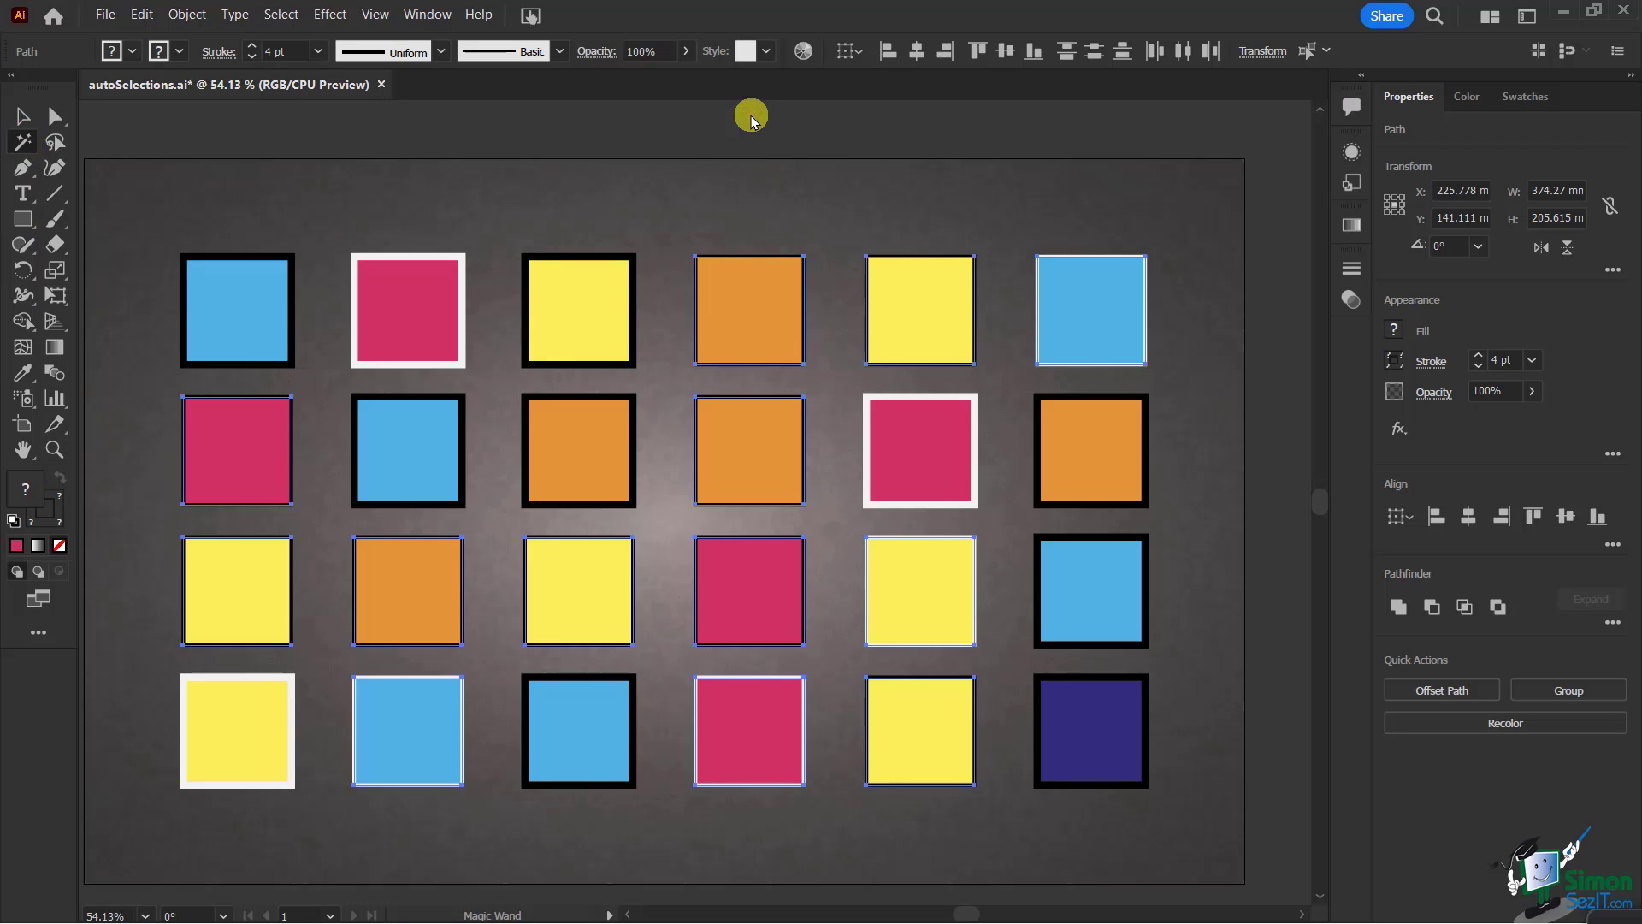
double_click(19, 141)
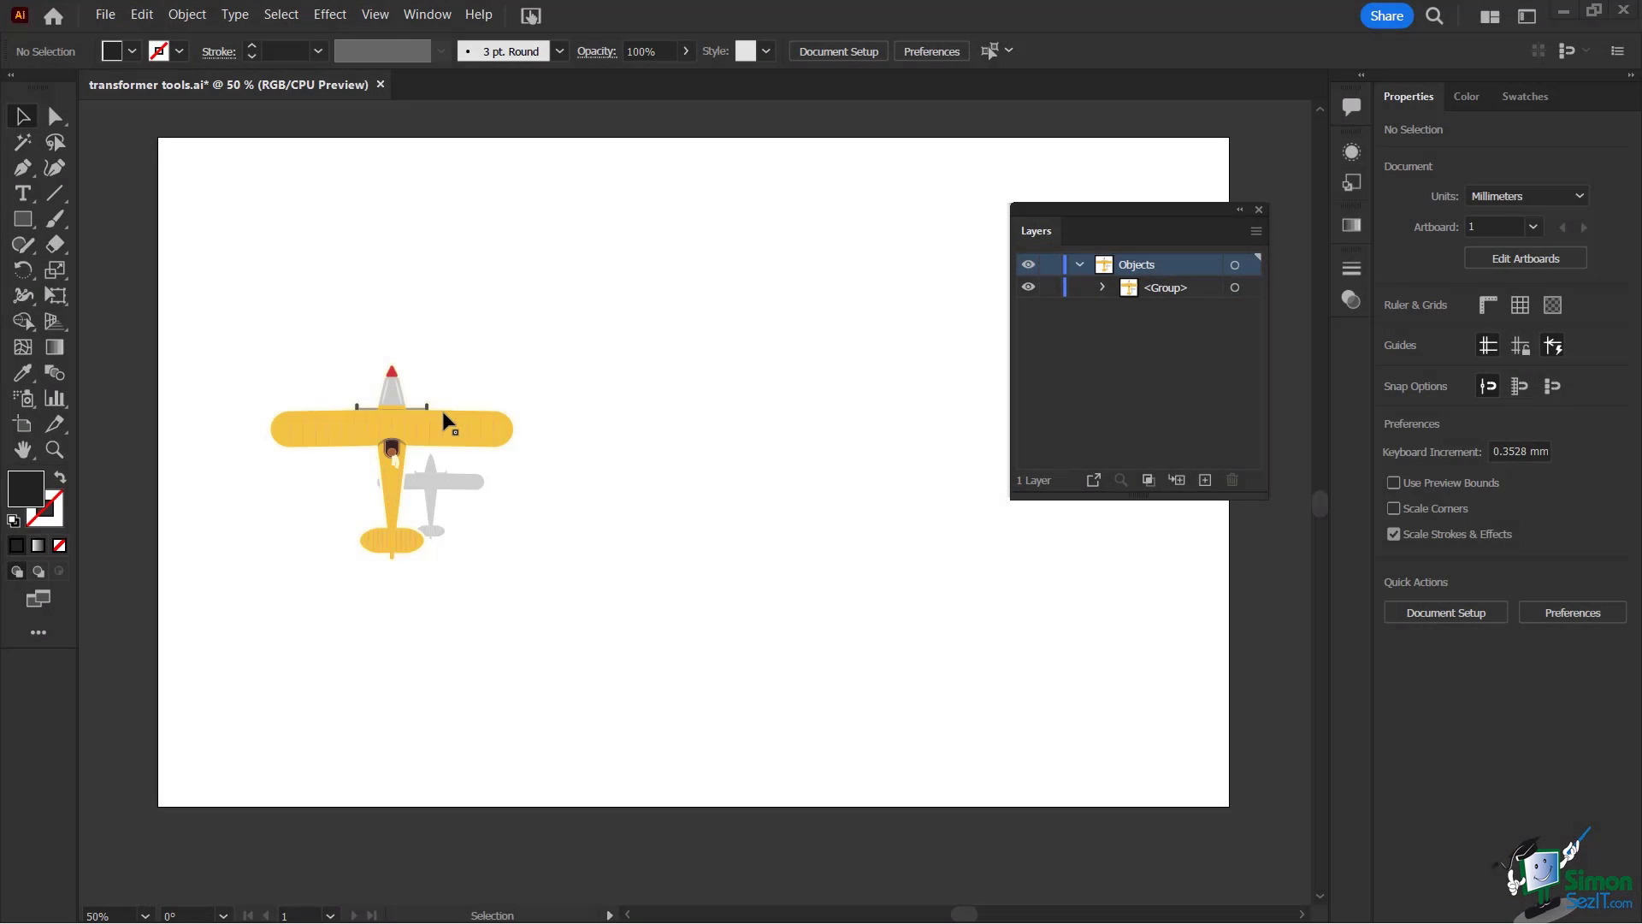
In transformer tools.ai, select the airplane group, rotate it by its bounding box to about 325° and enlarge it to about 102 mm wide.
left_click(368, 418)
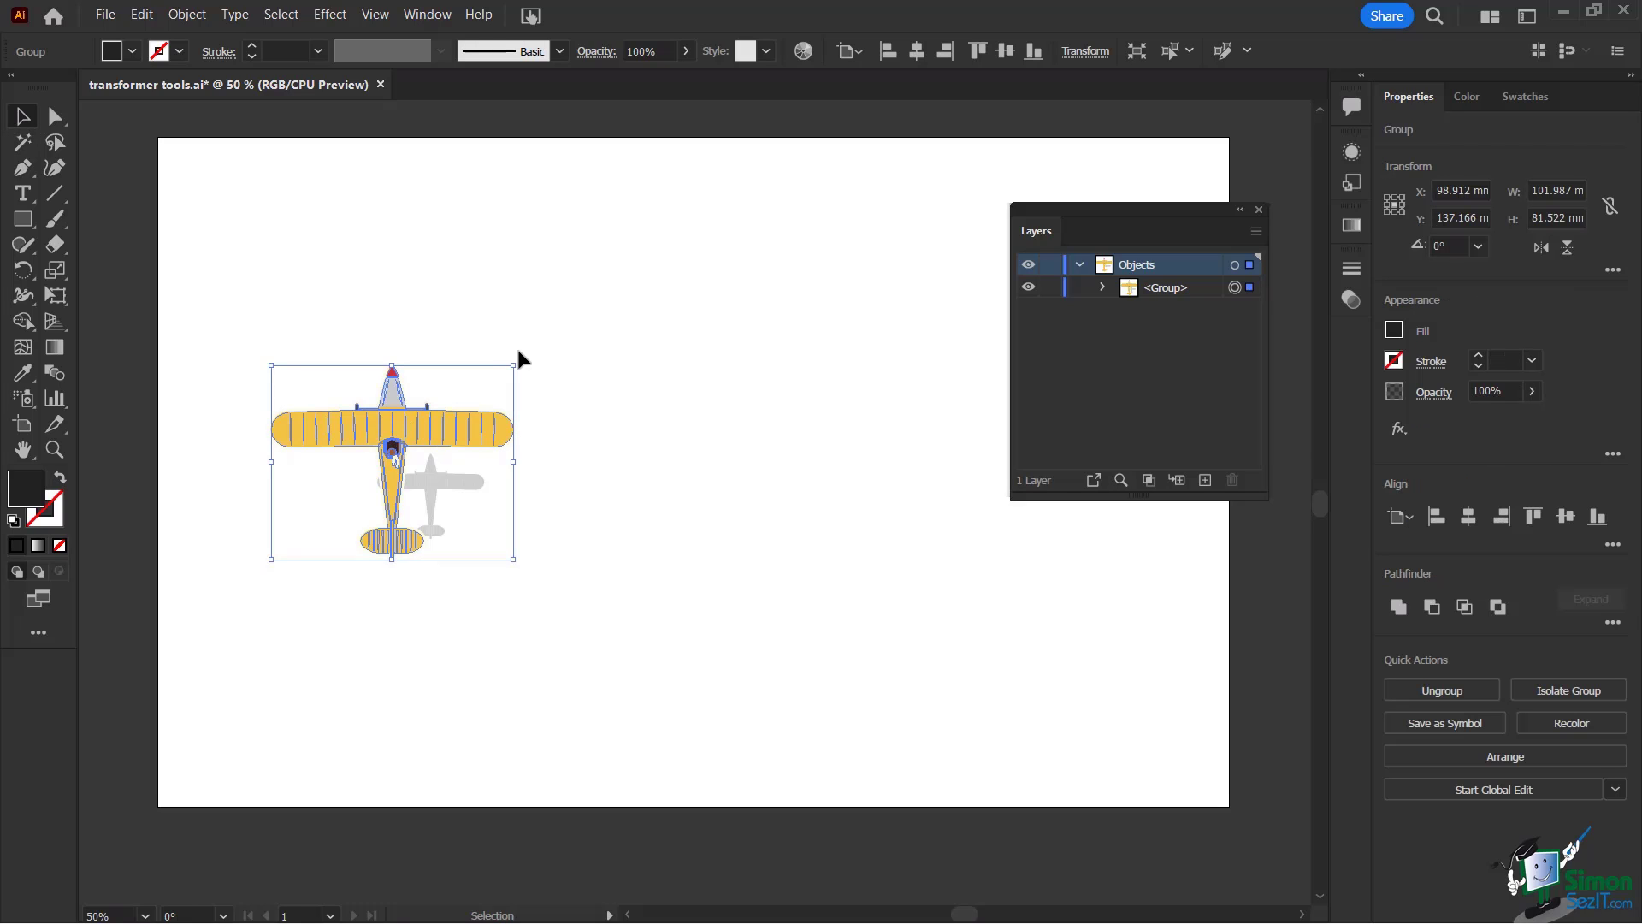
left_click_drag(518, 356, 554, 444)
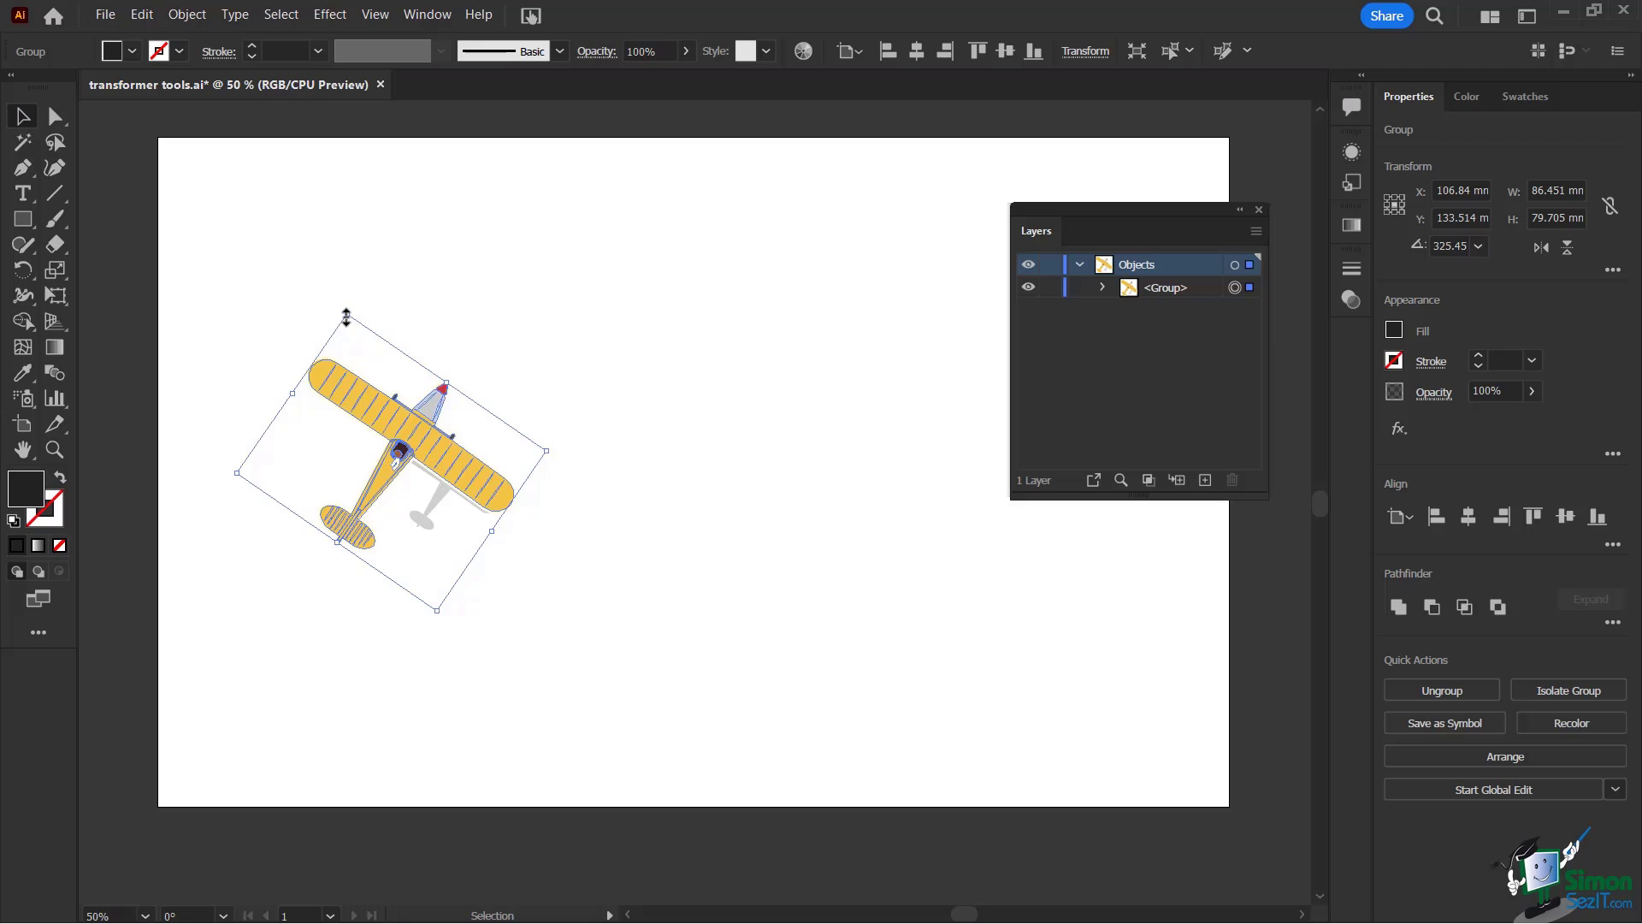
left_click_drag(346, 315, 332, 258)
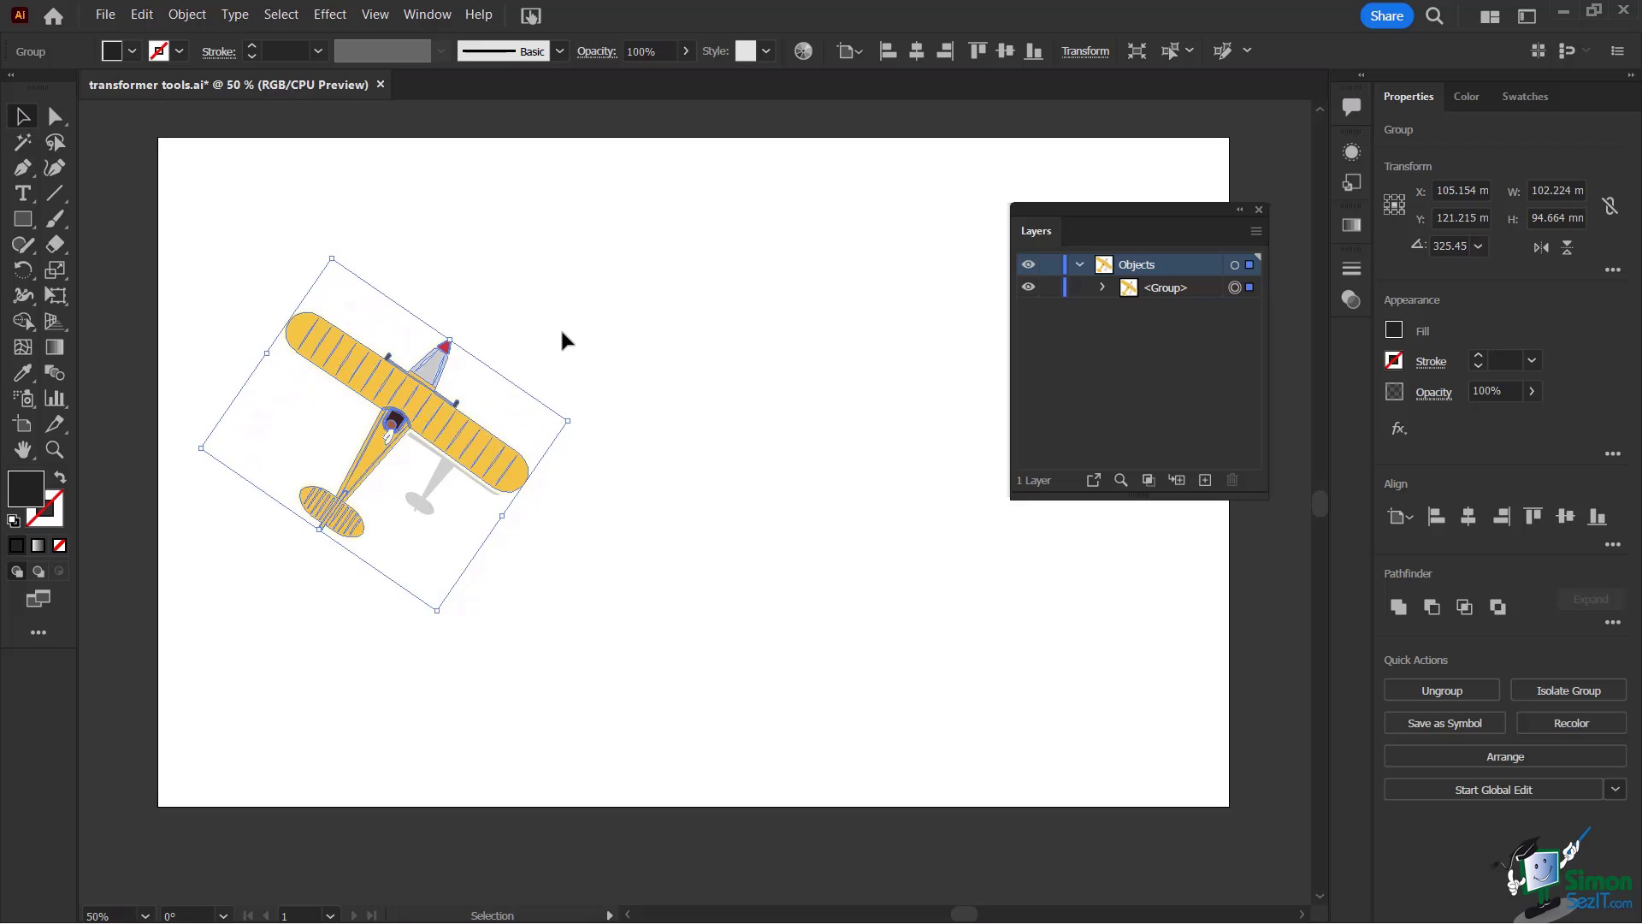
Undo the scaling and the rotation of the airplane group.
left_click(142, 15)
left_click(163, 37)
left_click(142, 14)
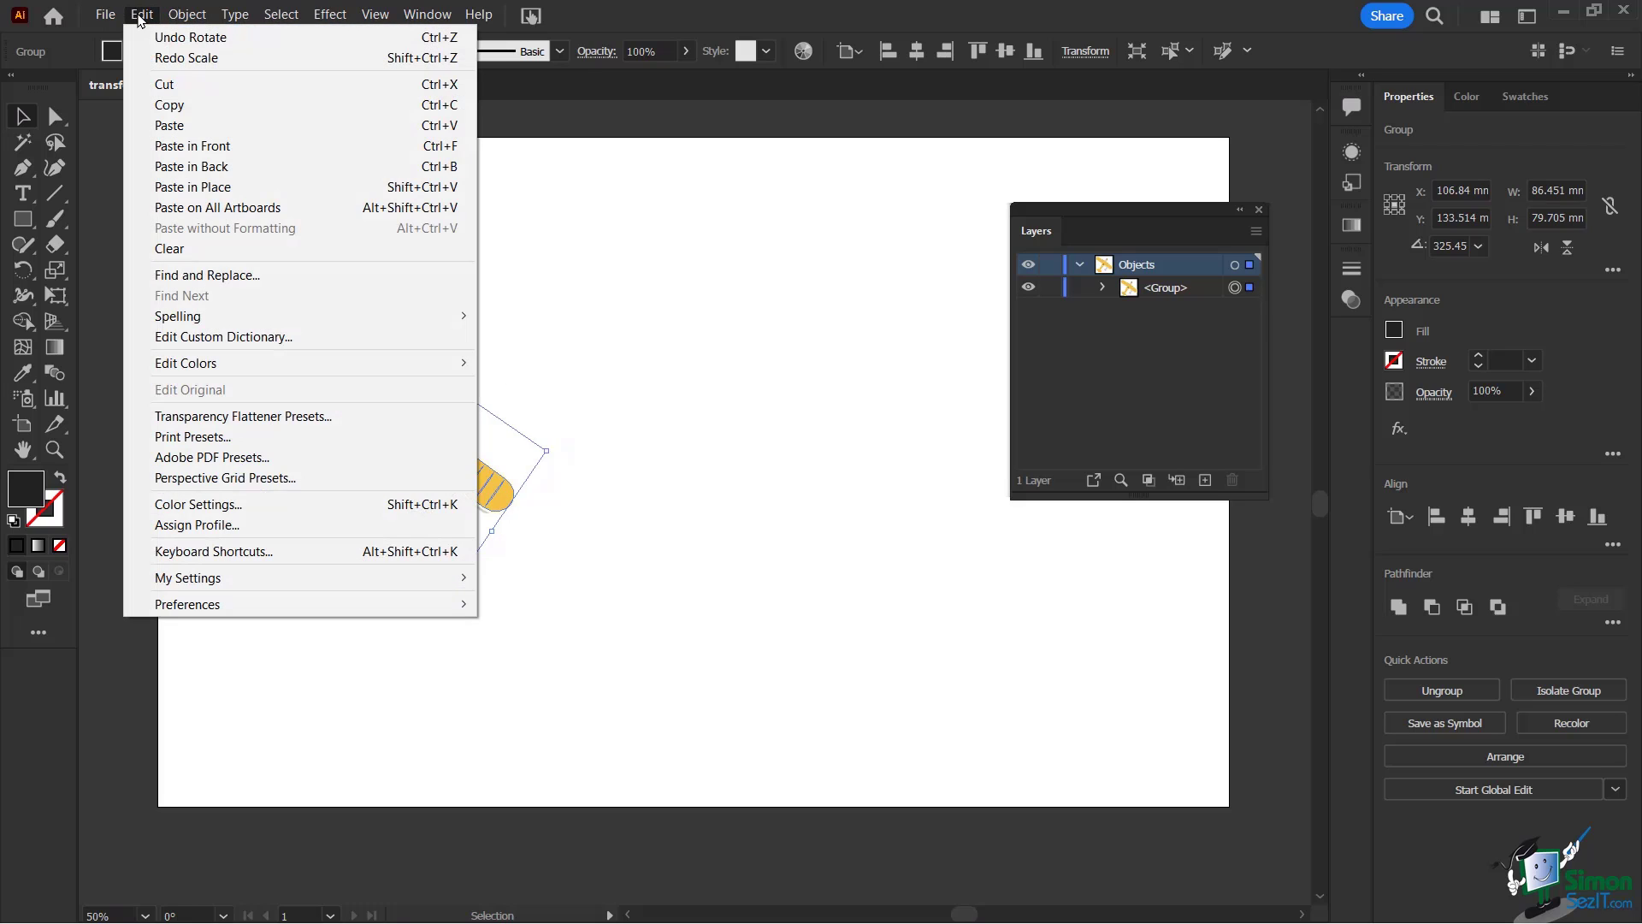
left_click(156, 37)
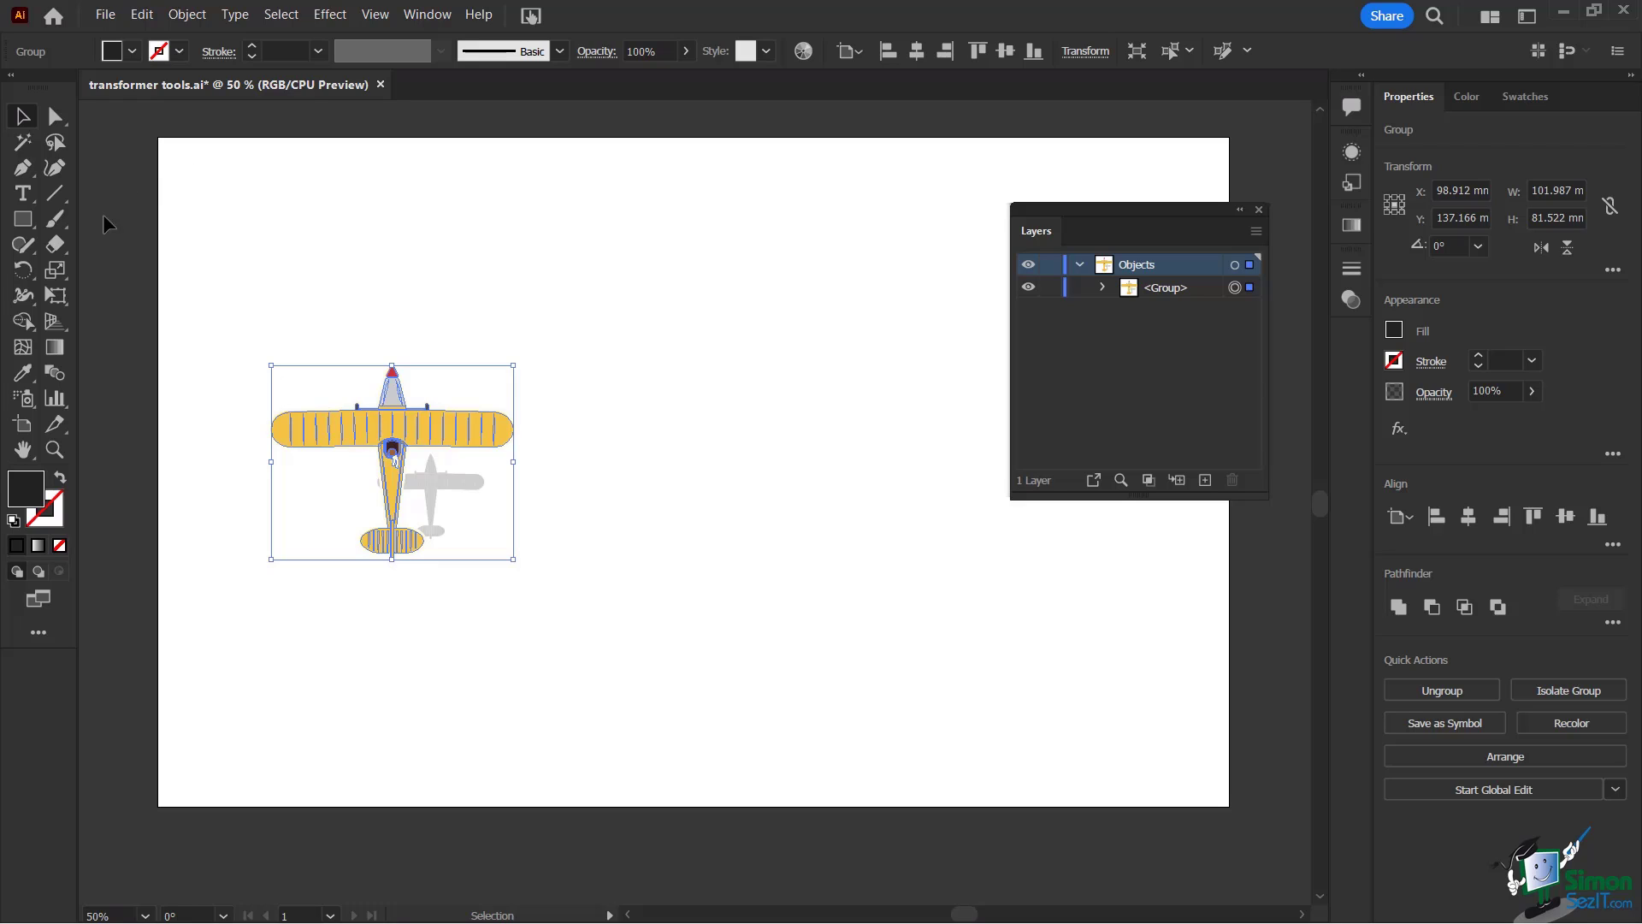
Tear off the Rotate/Reflect and Scale/Shear/Reshape tool groups and place them side by side above the airplane.
left_click(17, 271)
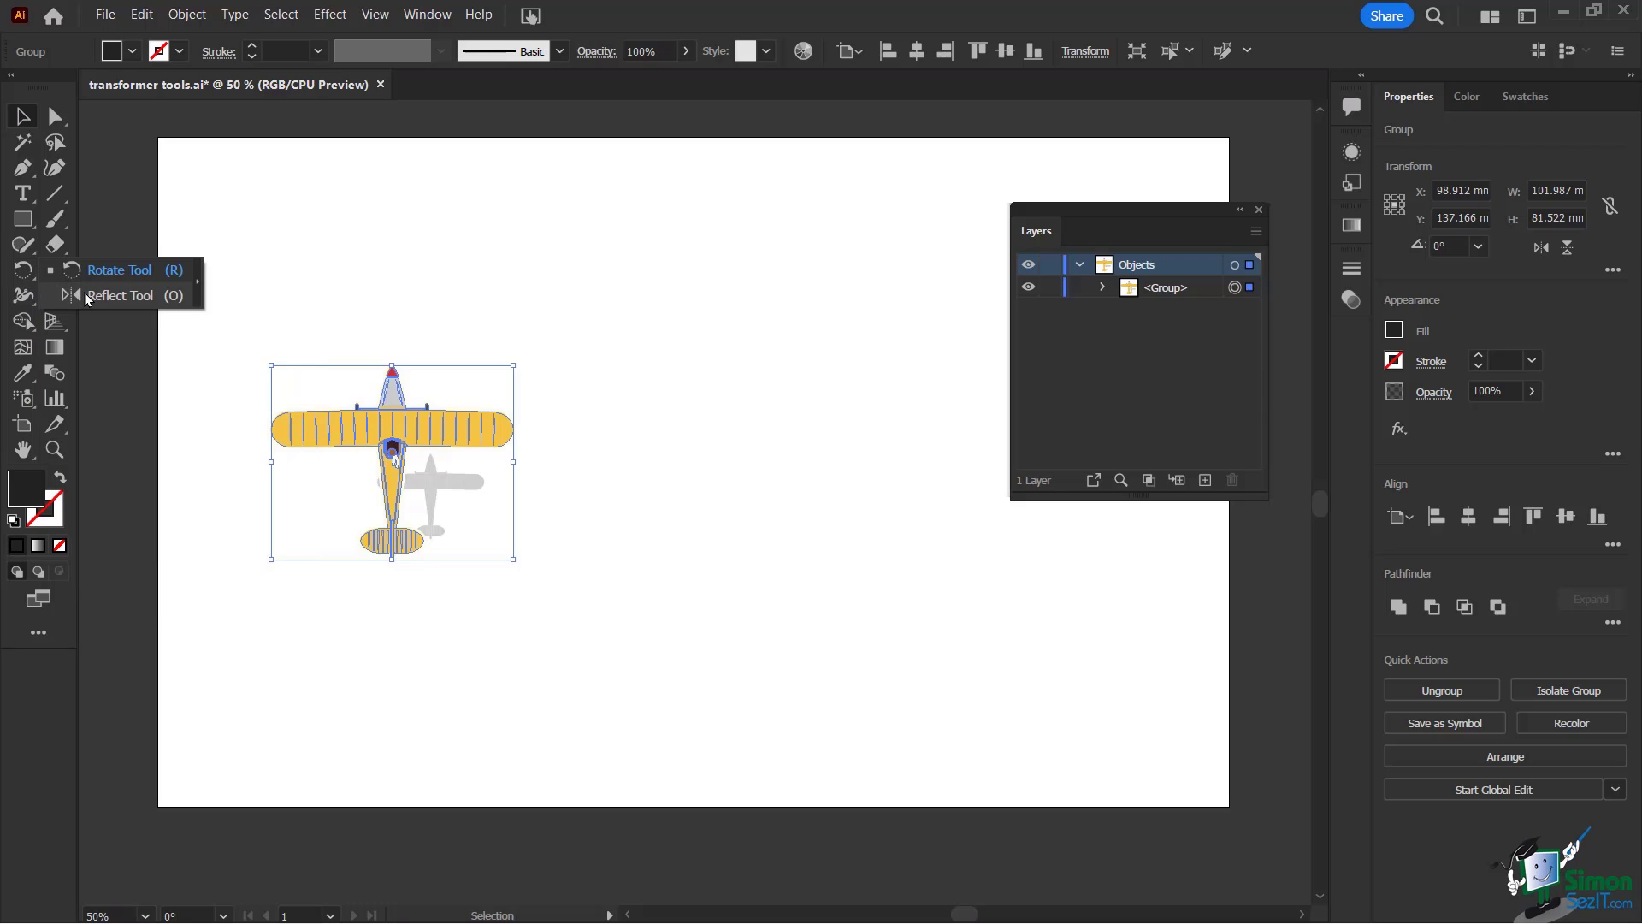
left_click(197, 282)
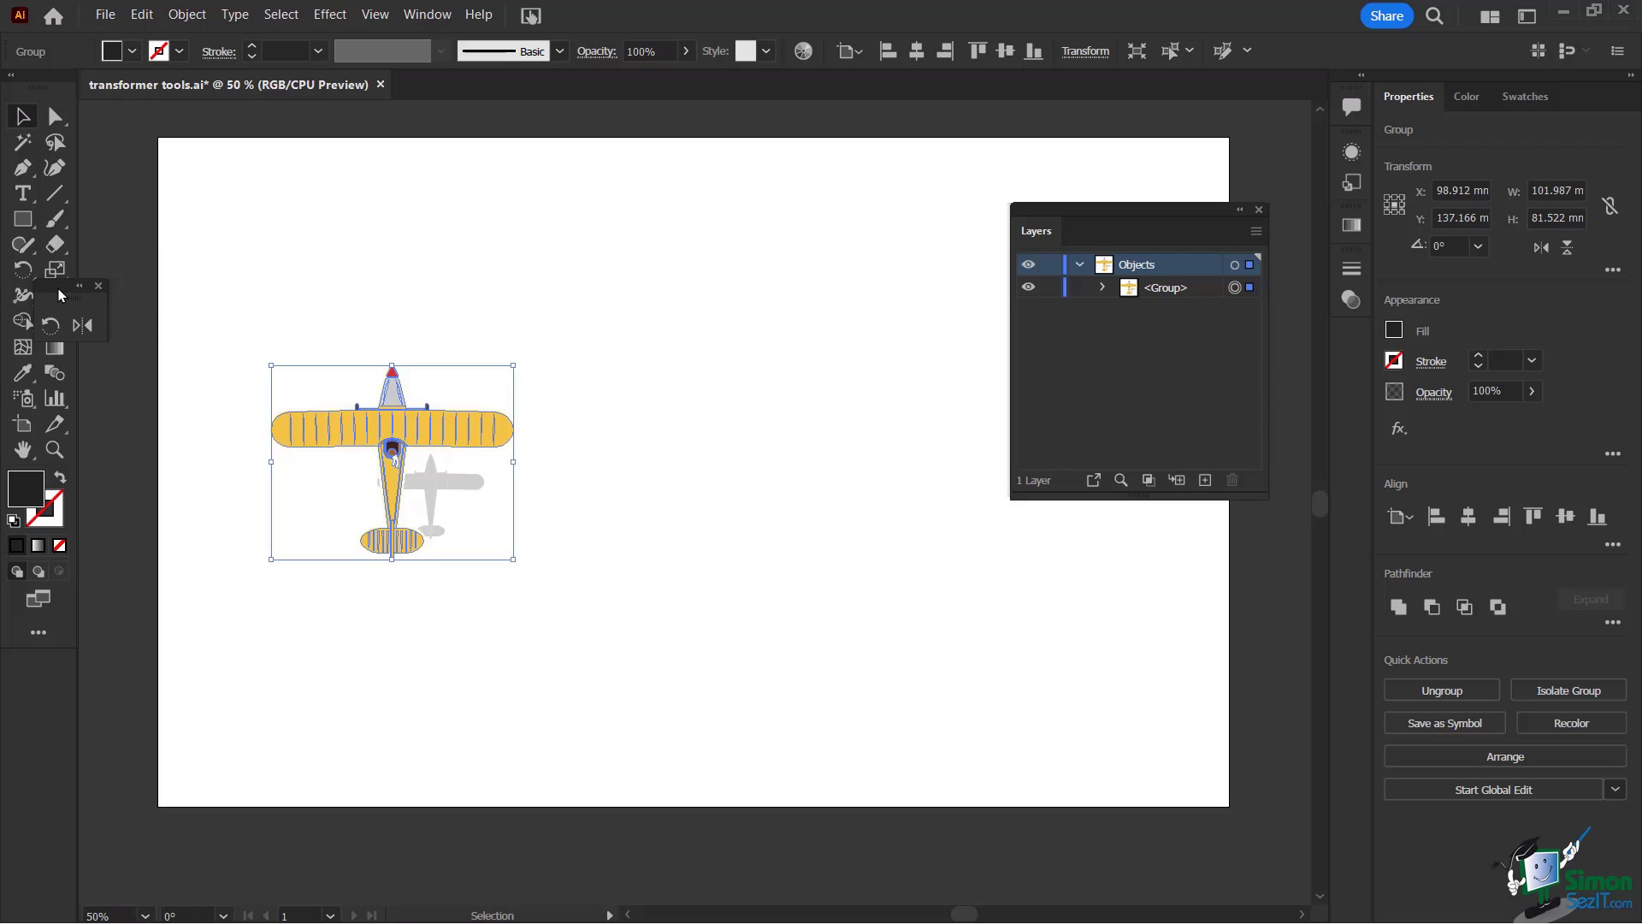
left_click_drag(58, 294, 298, 197)
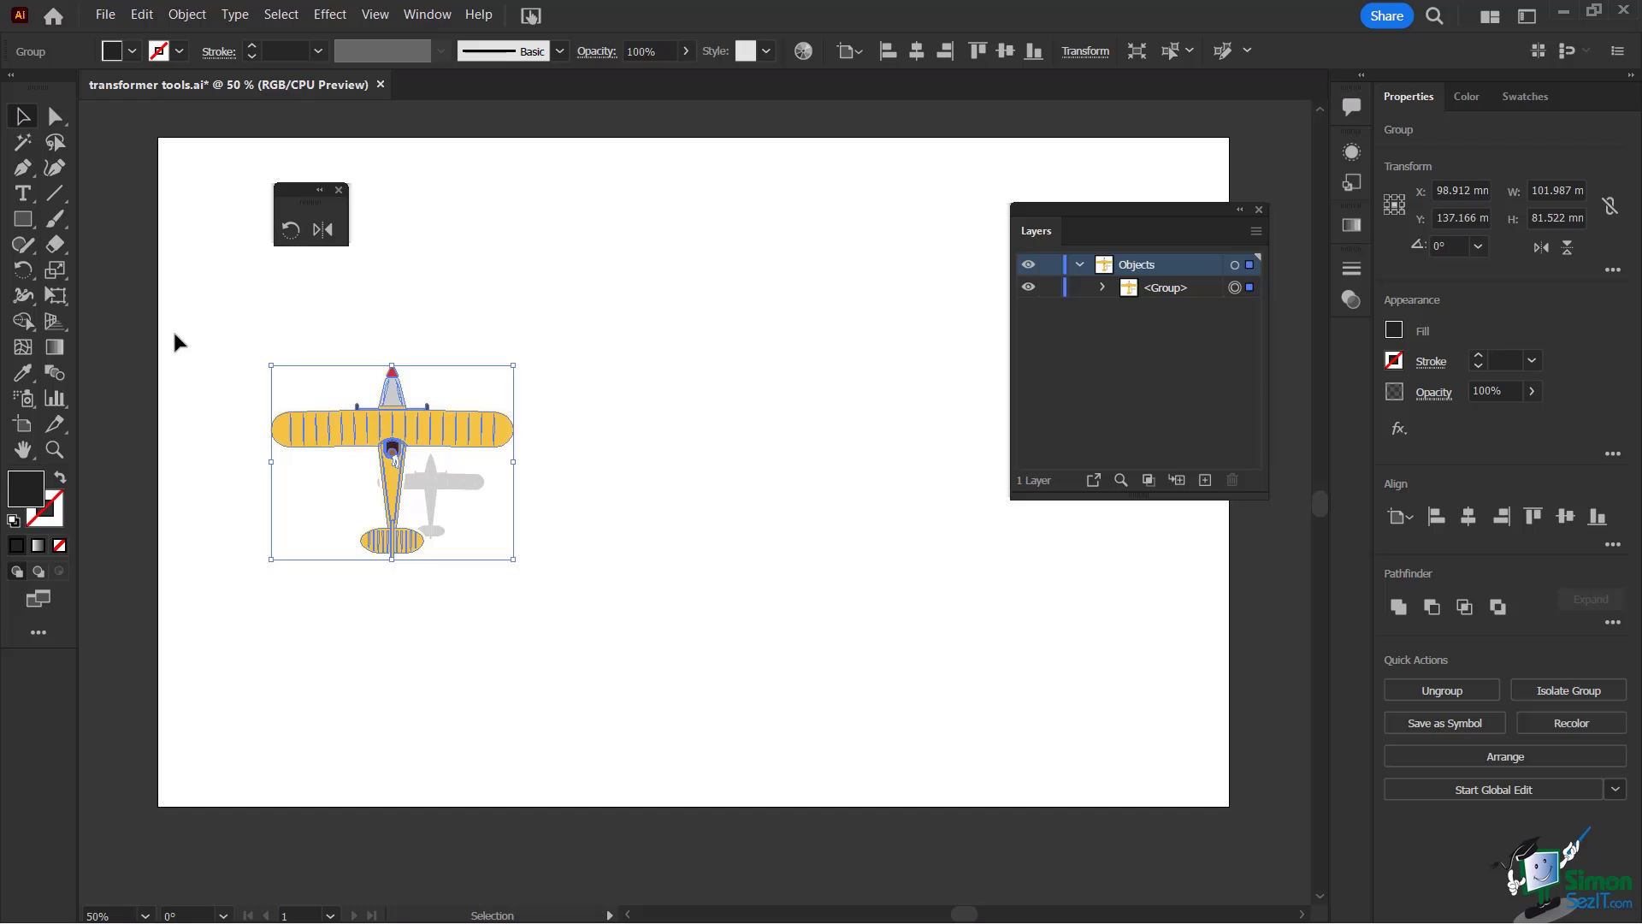
left_click(53, 272)
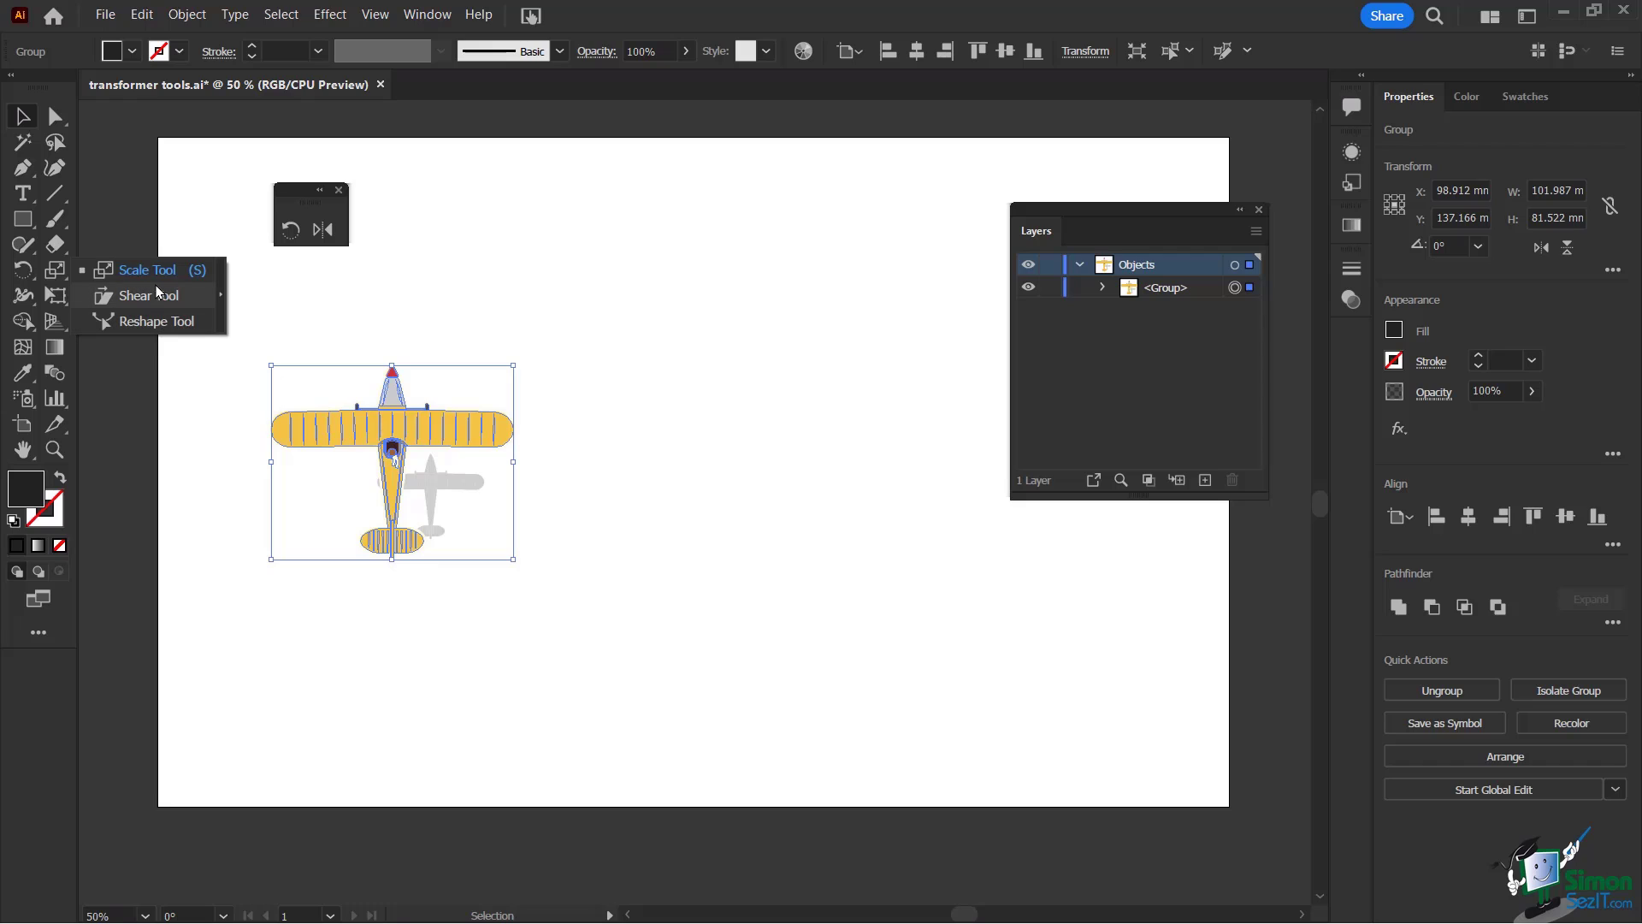
left_click(220, 297)
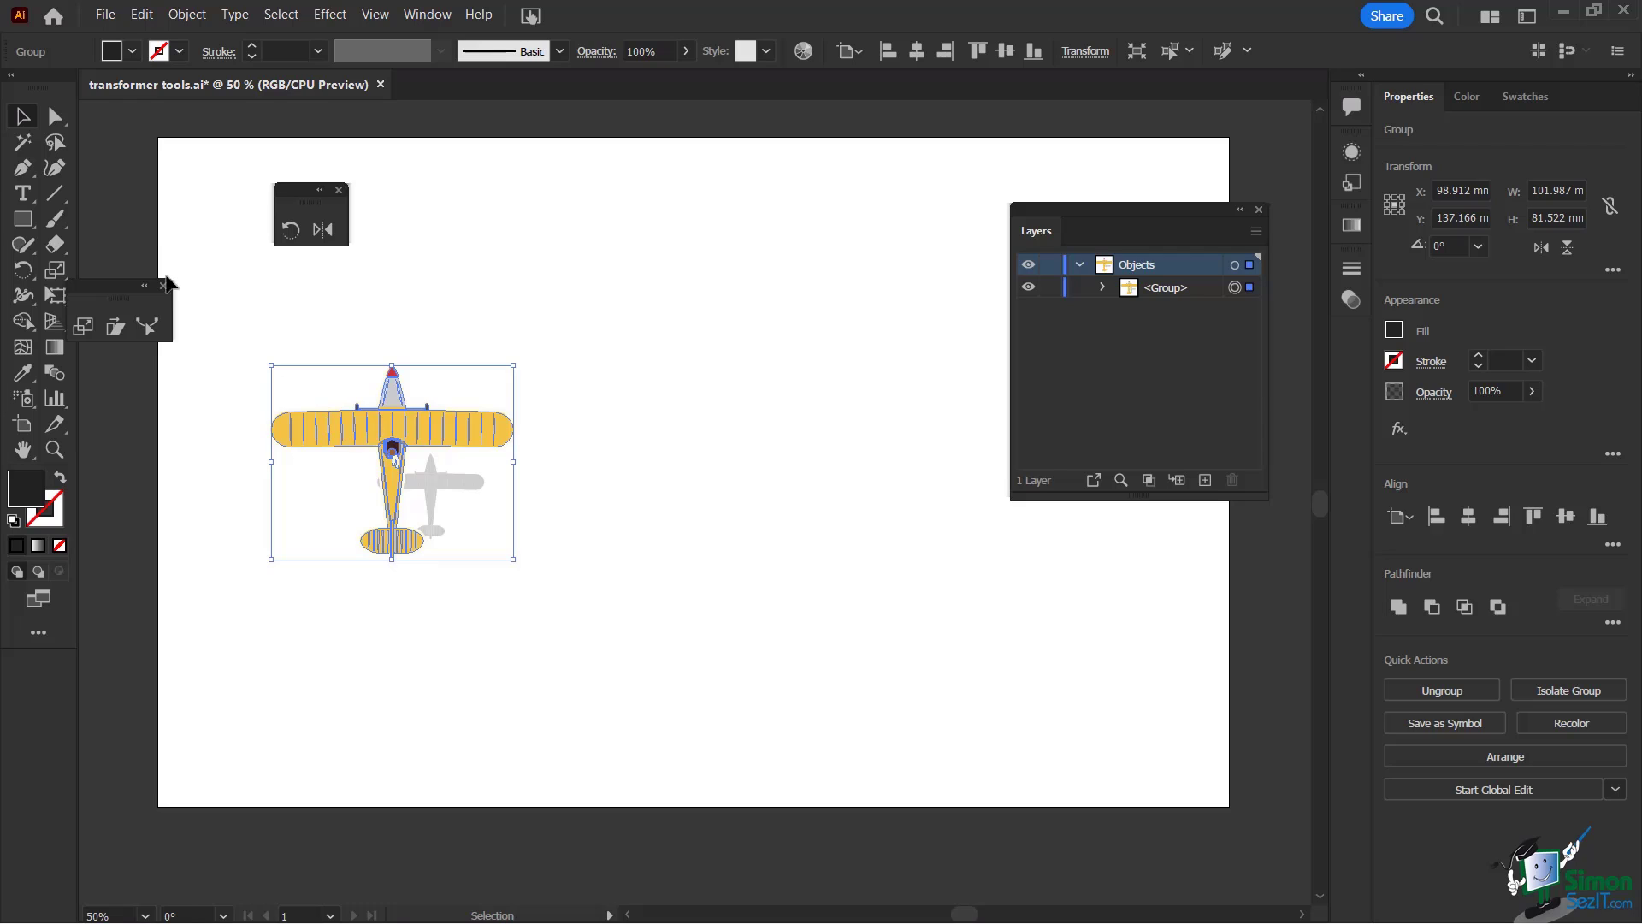
left_click_drag(103, 287, 415, 196)
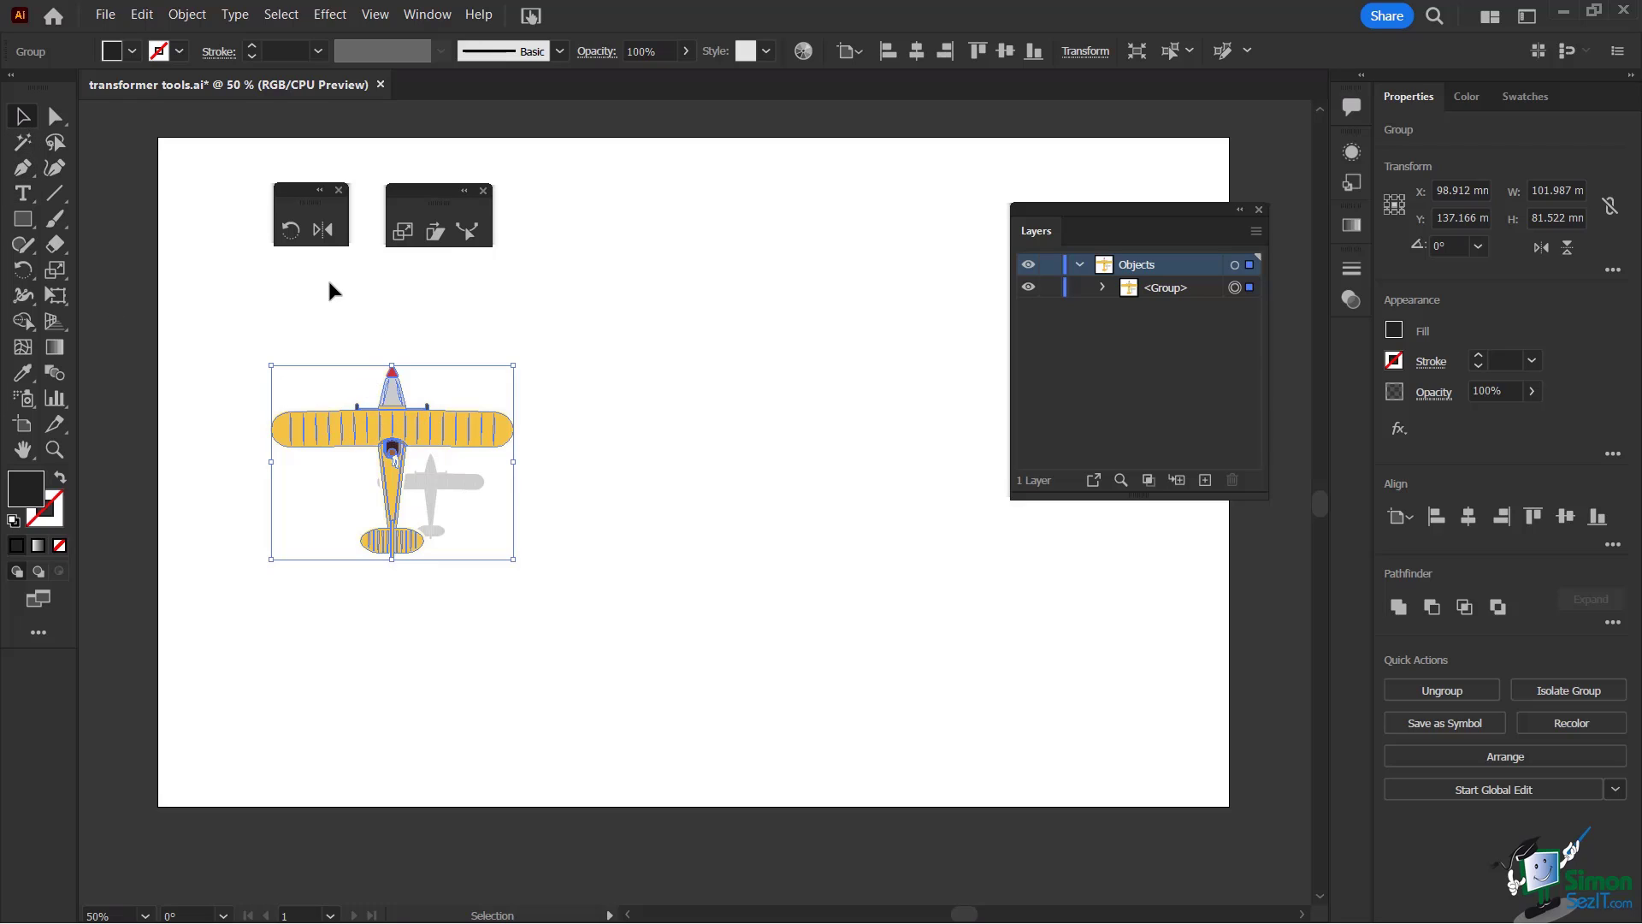
With the Rotate tool, set a reference point above the airplane's right wingtip and rotate the group around it to about 0.13°.
left_click(290, 231)
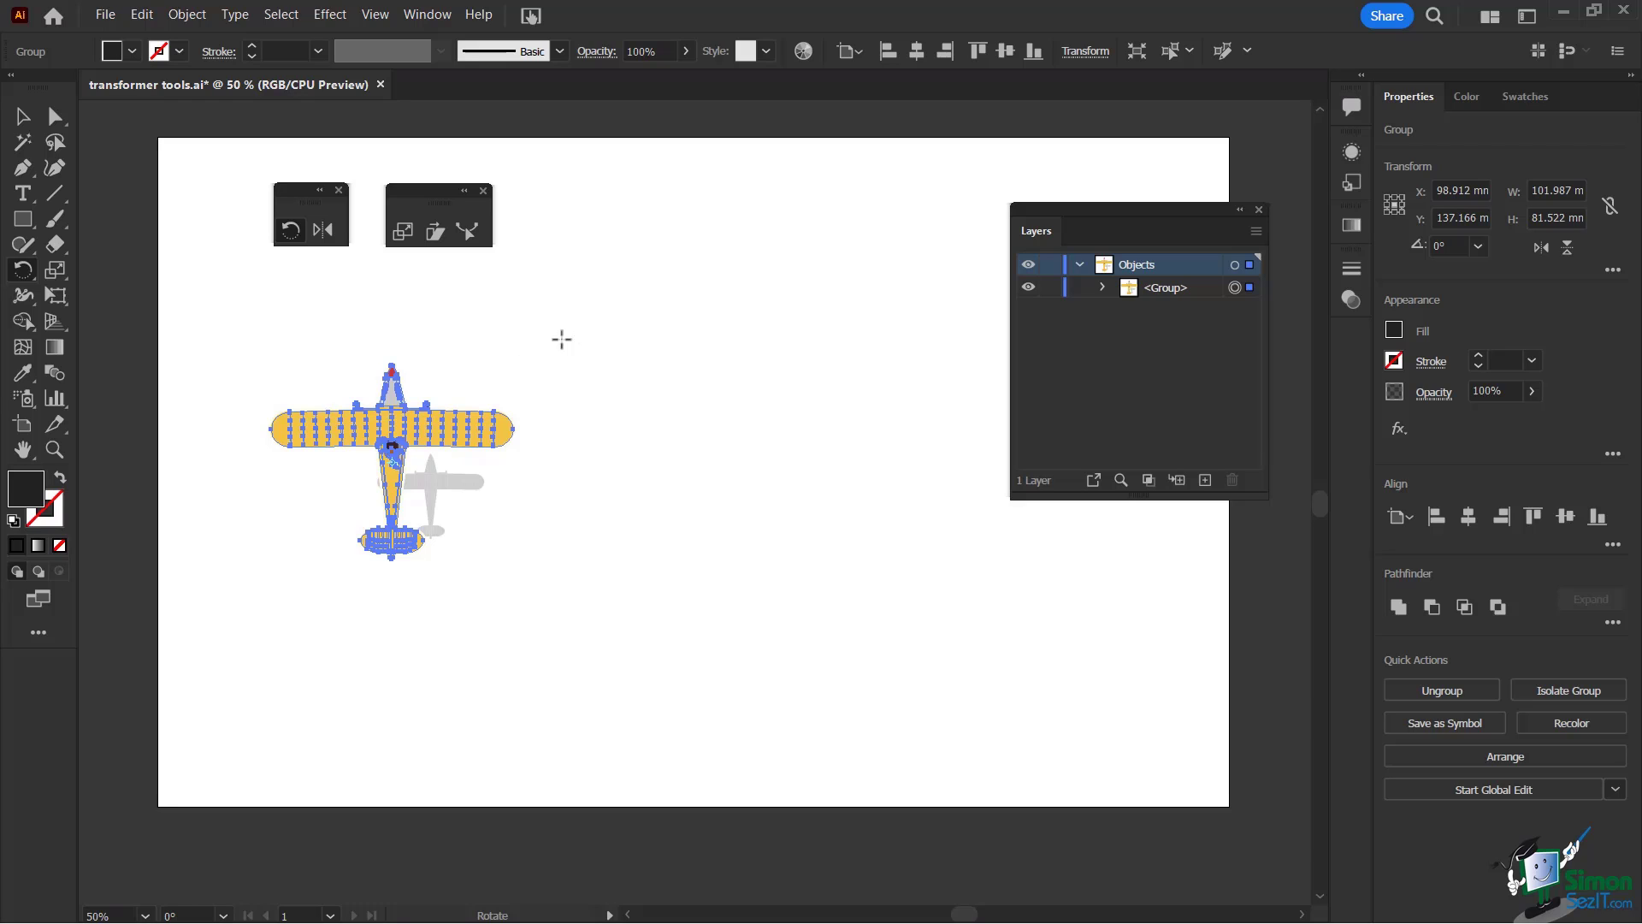
left_click_drag(542, 322, 592, 343)
key("v")
mouse_move(539, 319)
left_mouse_down()
mouse_move(642, 455)
mouse_move(491, 308)
mouse_move(594, 355)
mouse_move(598, 339)
mouse_move(544, 316)
left_mouse_up()
left_click(525, 351)
left_click_drag(528, 598, 528, 634)
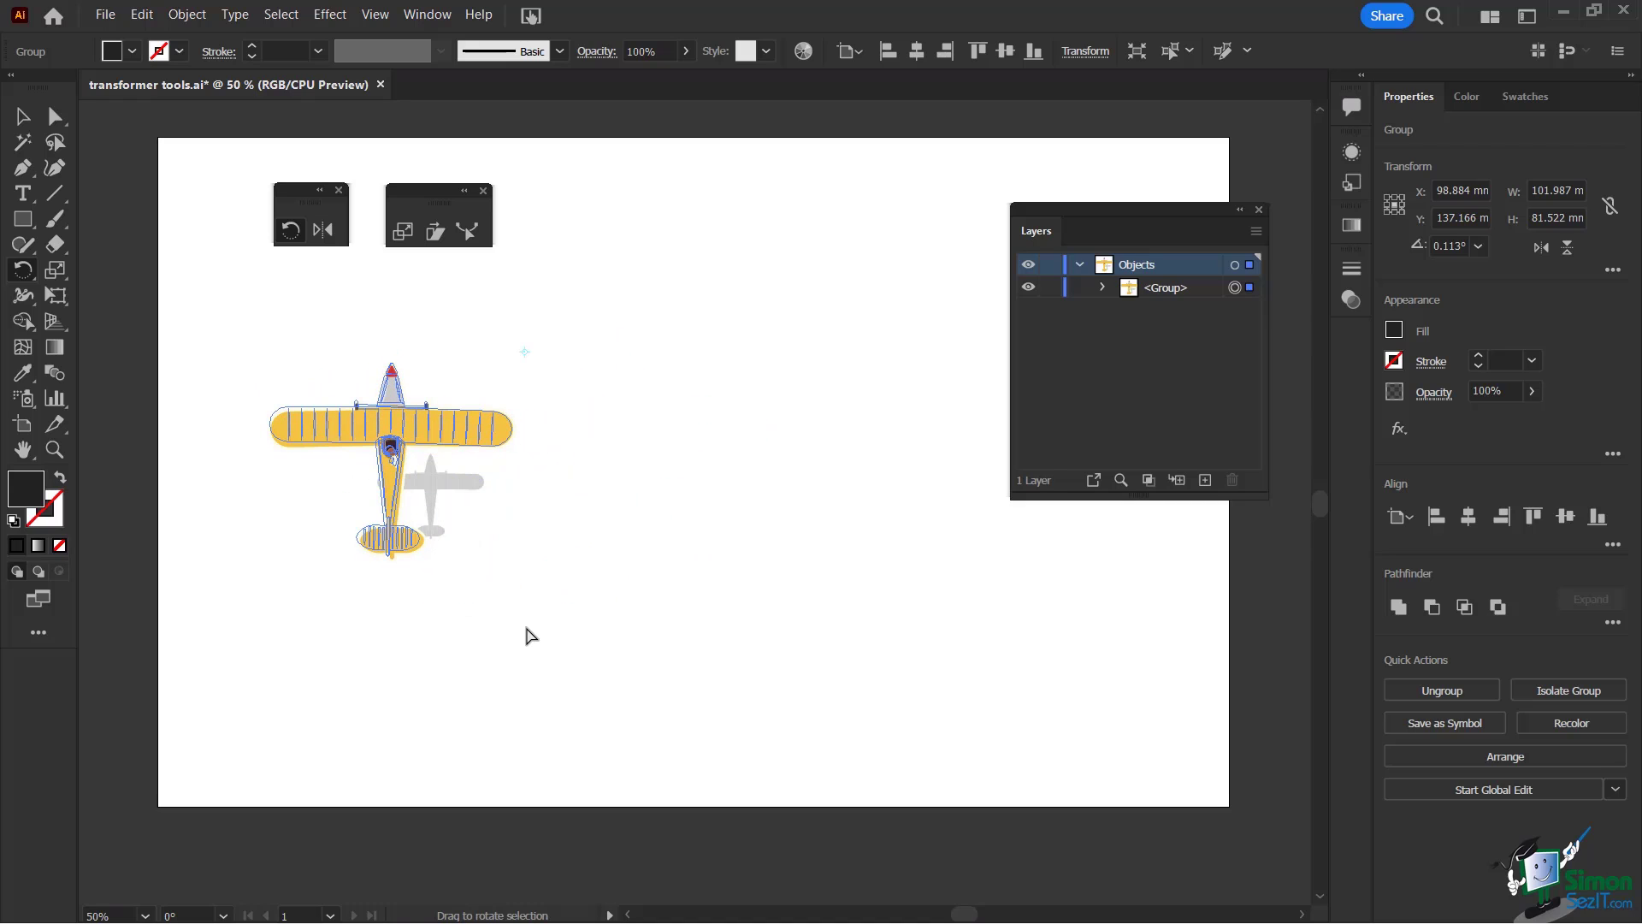
left_click_drag(528, 634, 531, 425)
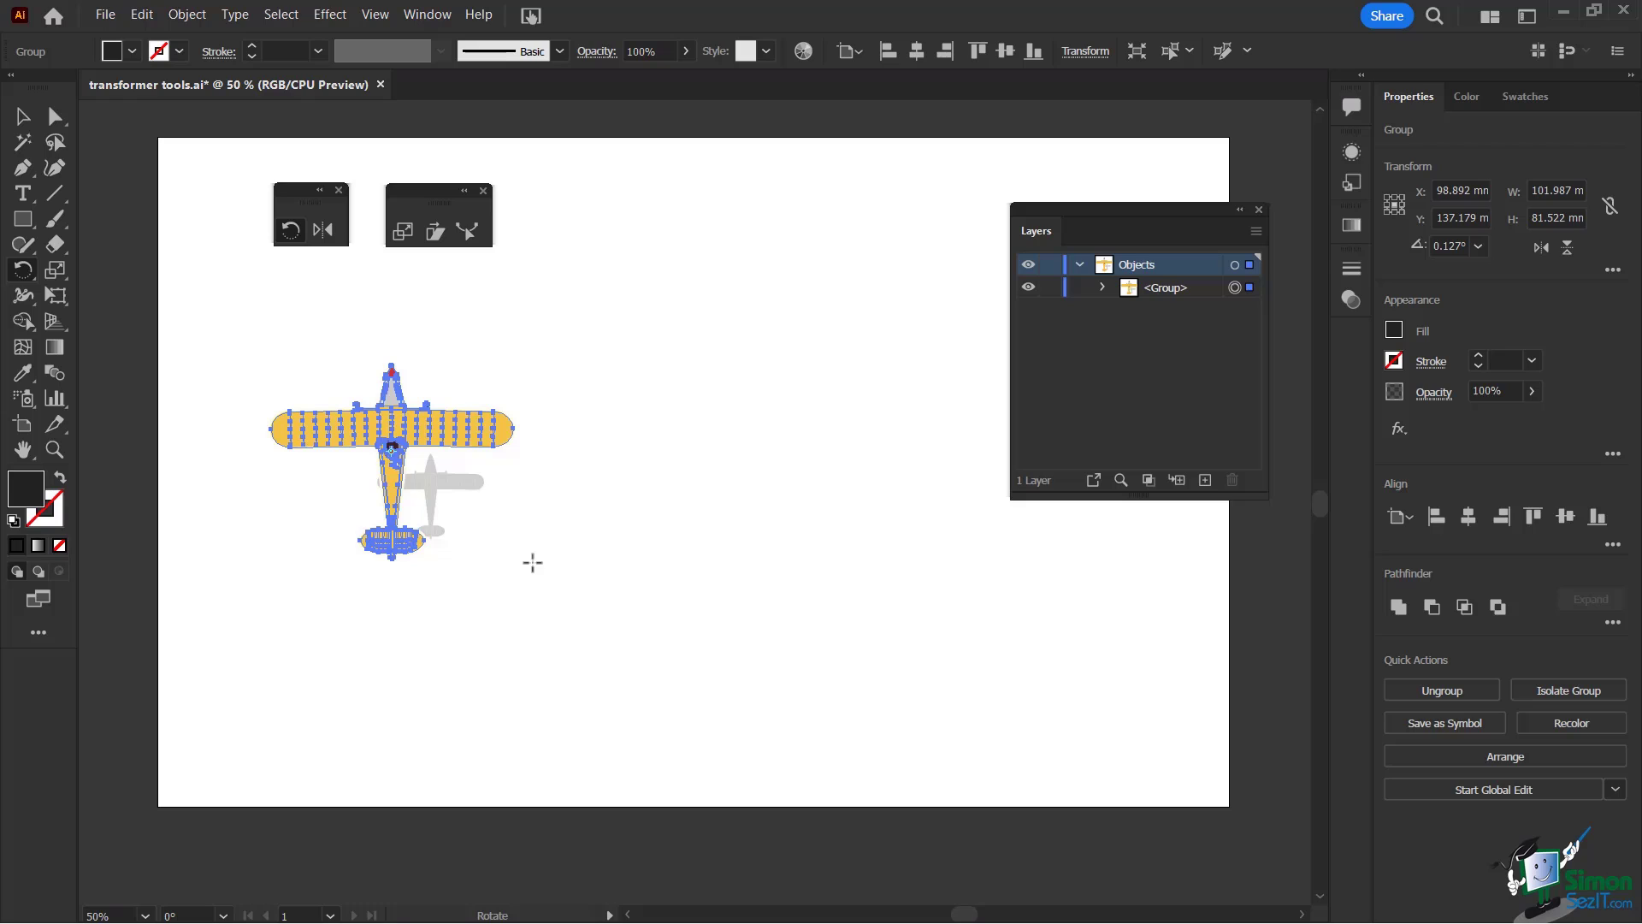
Rotate the airplane by exactly 90° through the Rotate options, and undo that rotation.
double_click(18, 276)
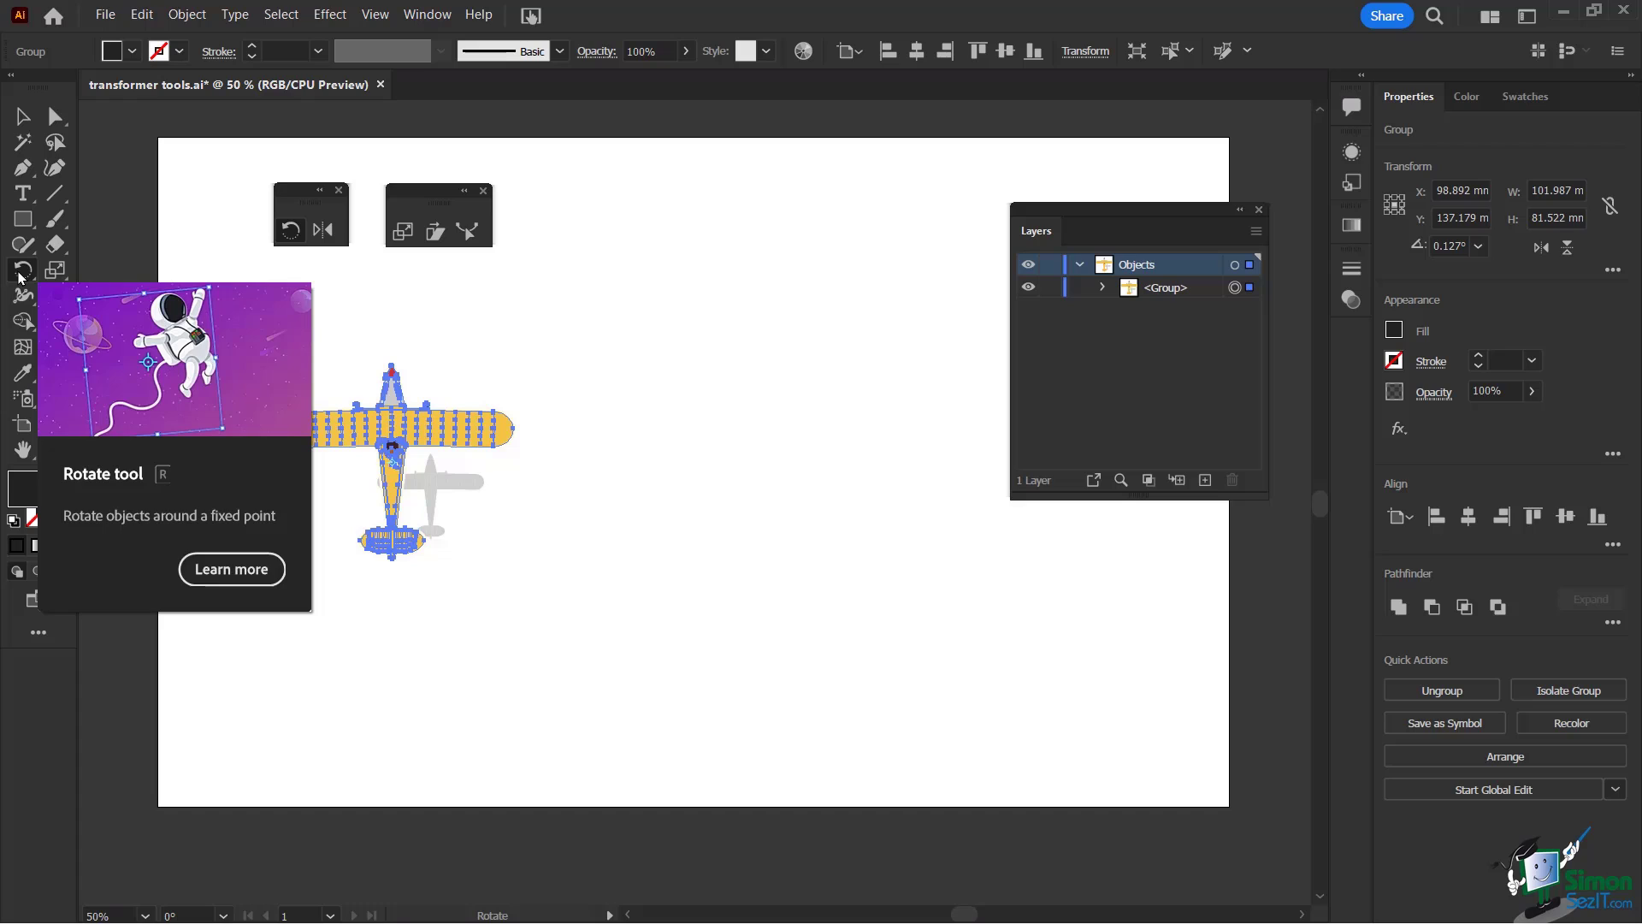
left_click_drag(703, 186, 709, 310)
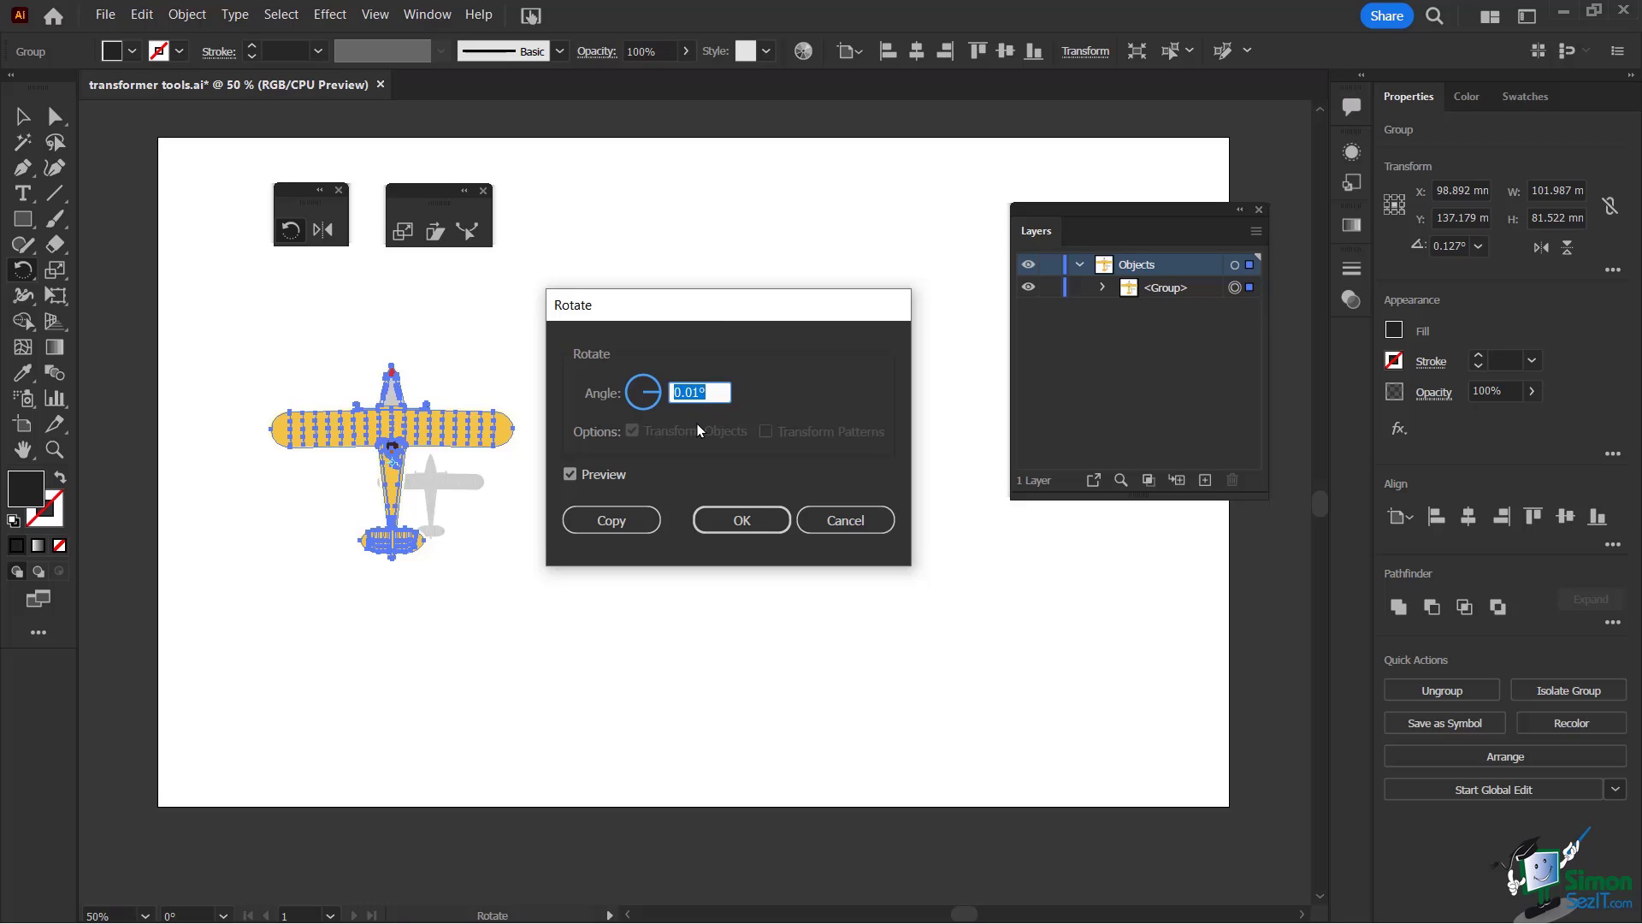
left_click_drag(702, 392, 667, 392)
type("90")
left_click_drag(788, 301, 787, 231)
left_click(781, 459)
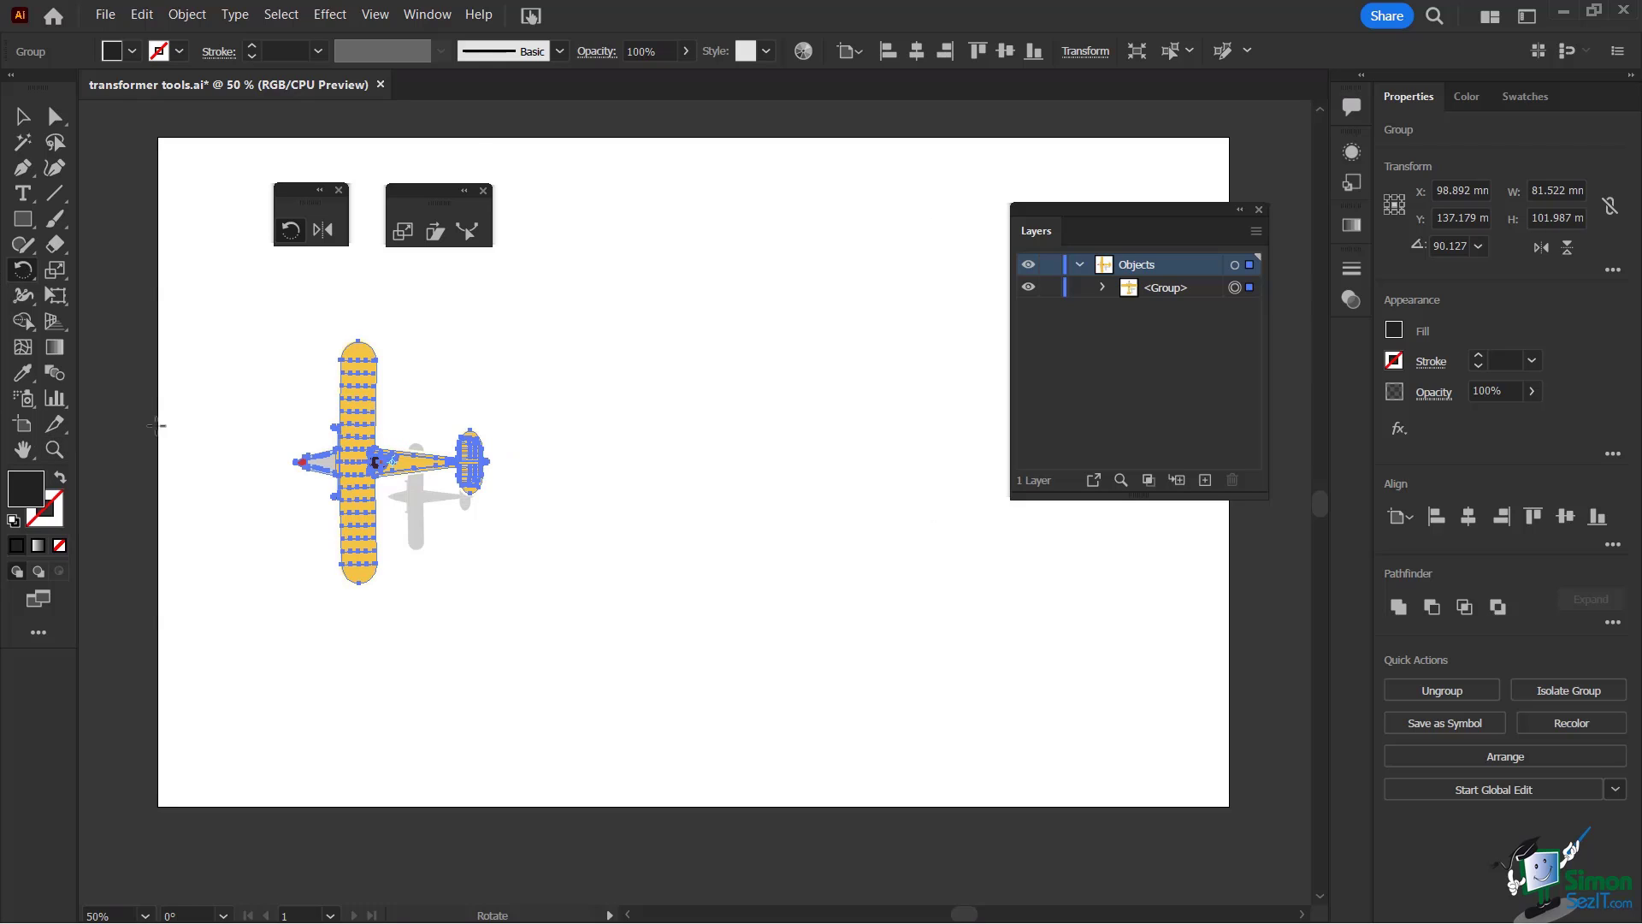
left_click(141, 14)
left_click(163, 32)
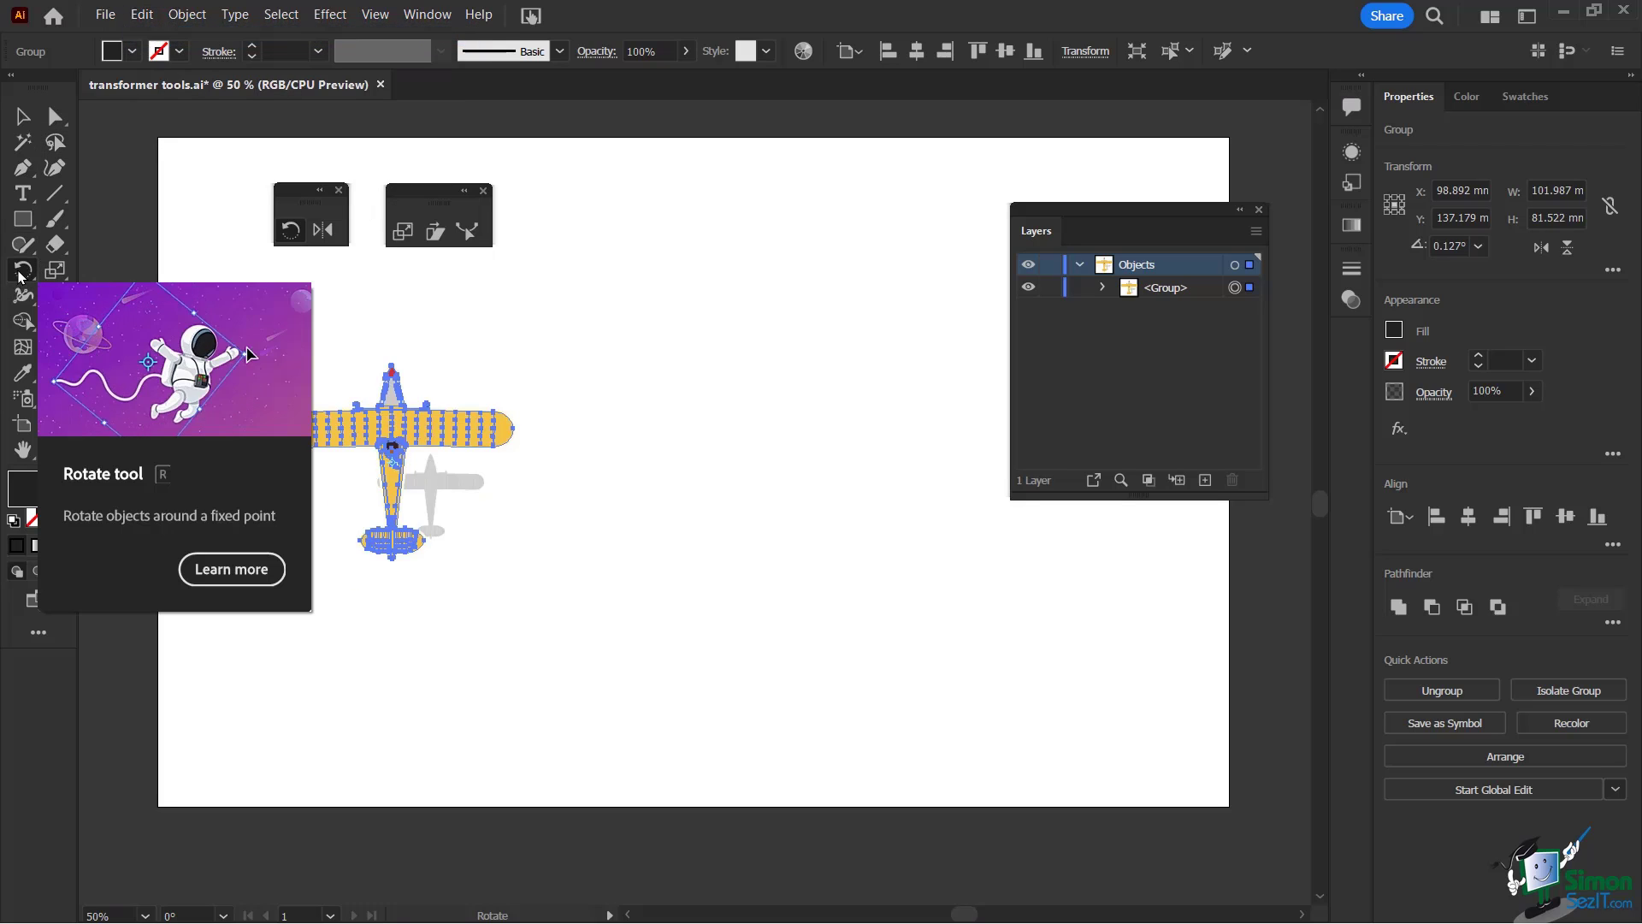
Create a copy of the airplane rotated 90° and move it about 122 mm to the right of the original.
double_click(22, 270)
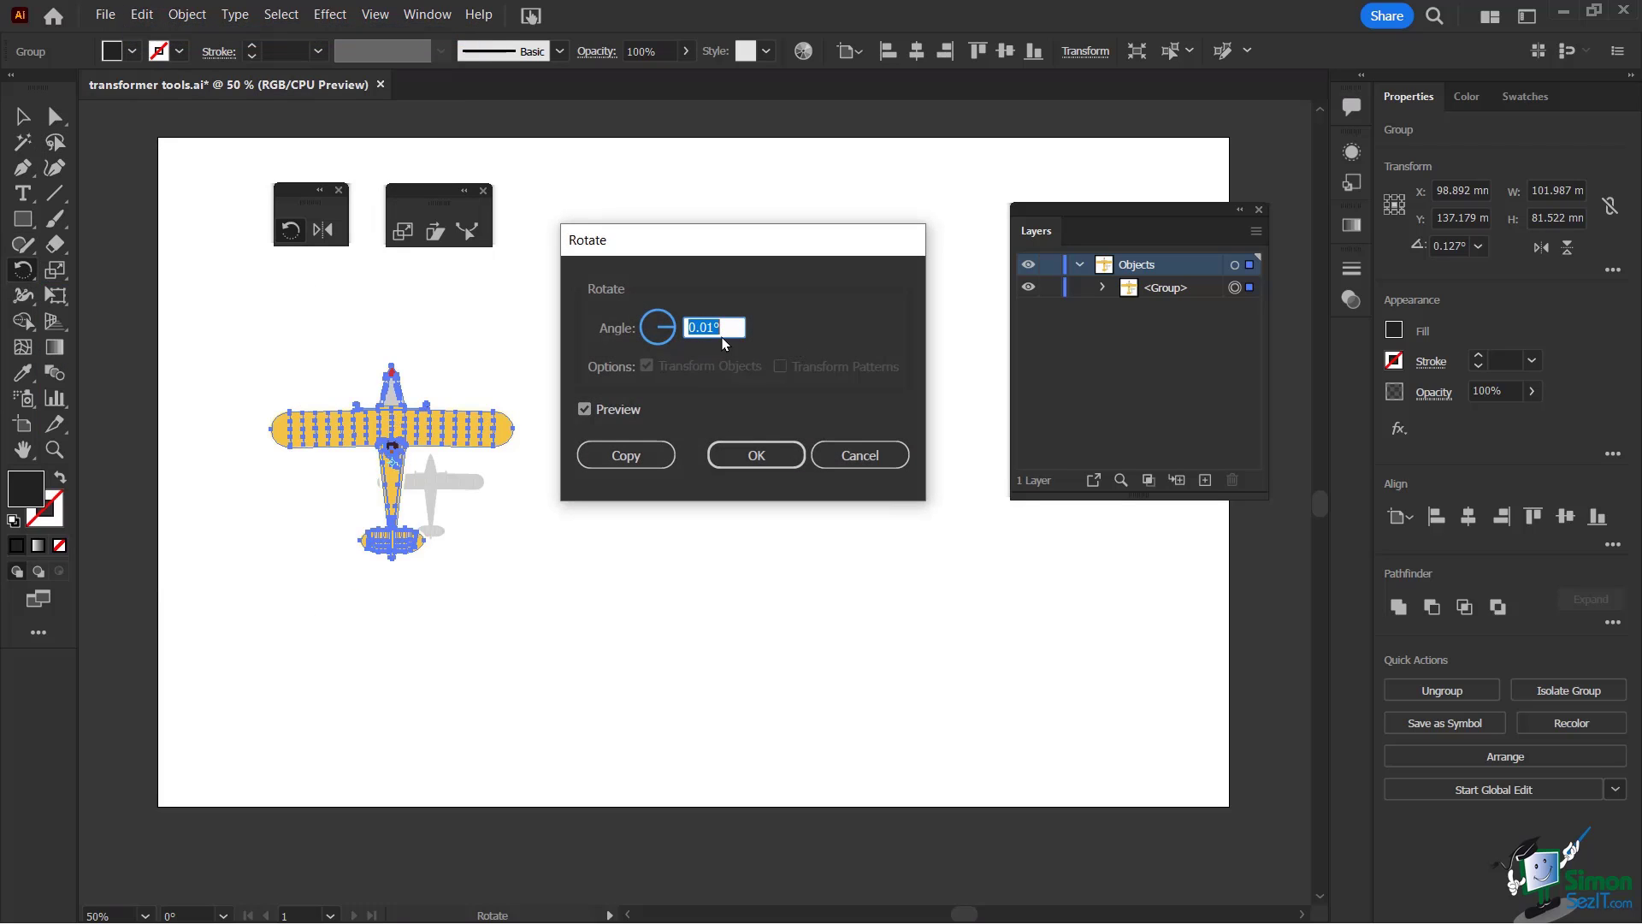
type("90")
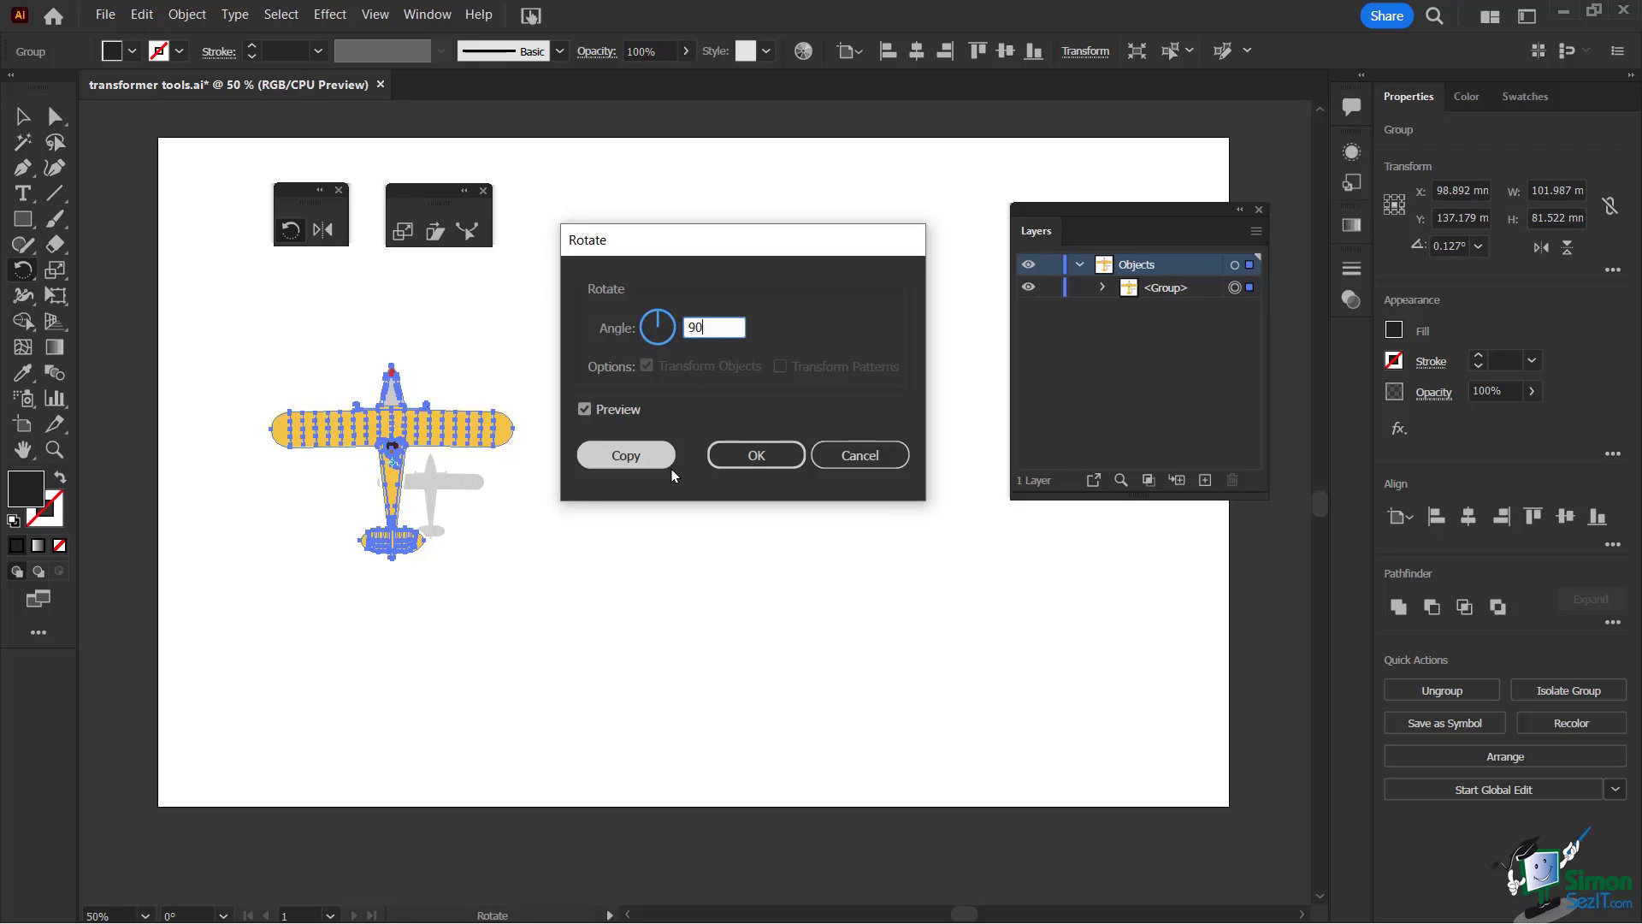
left_click(624, 469)
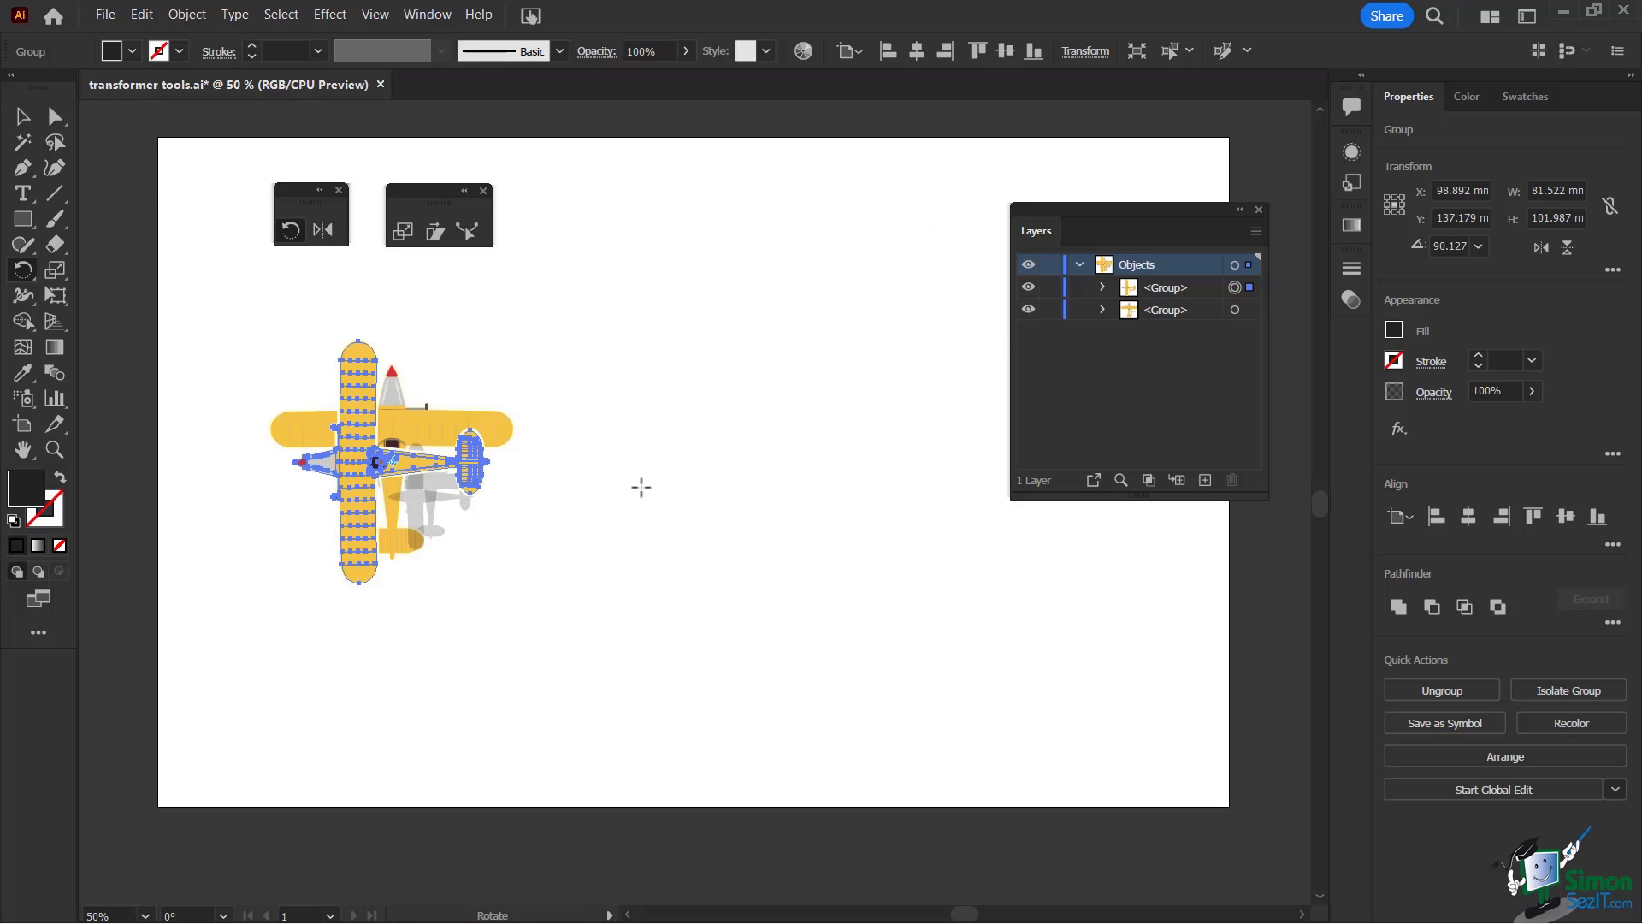
left_click(23, 116)
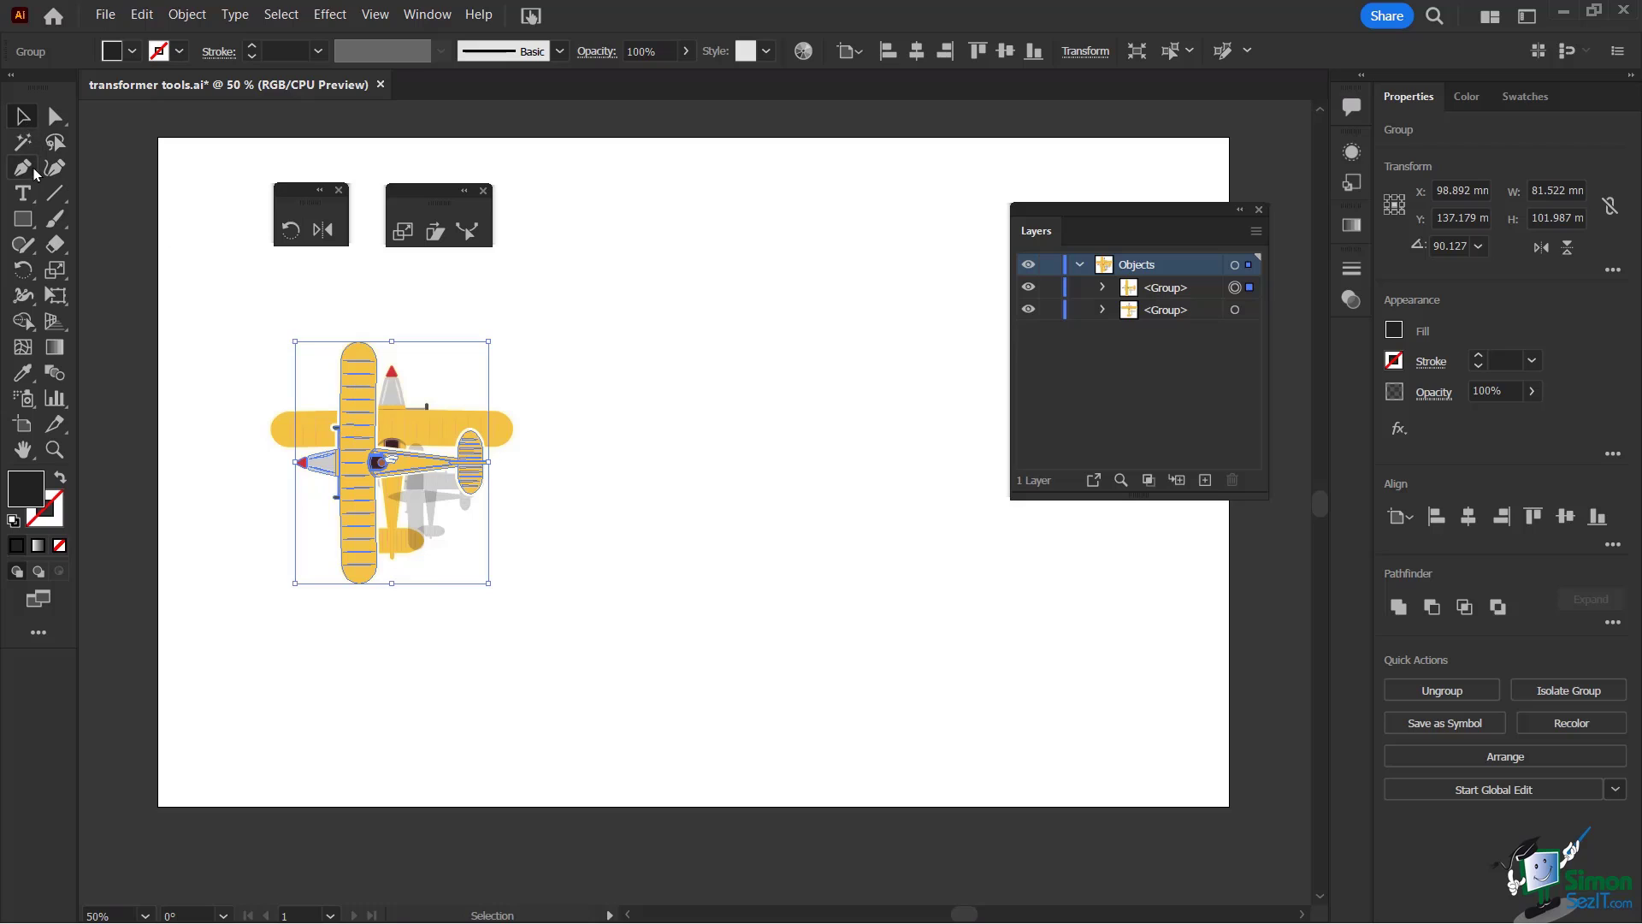
left_click_drag(370, 402, 660, 377)
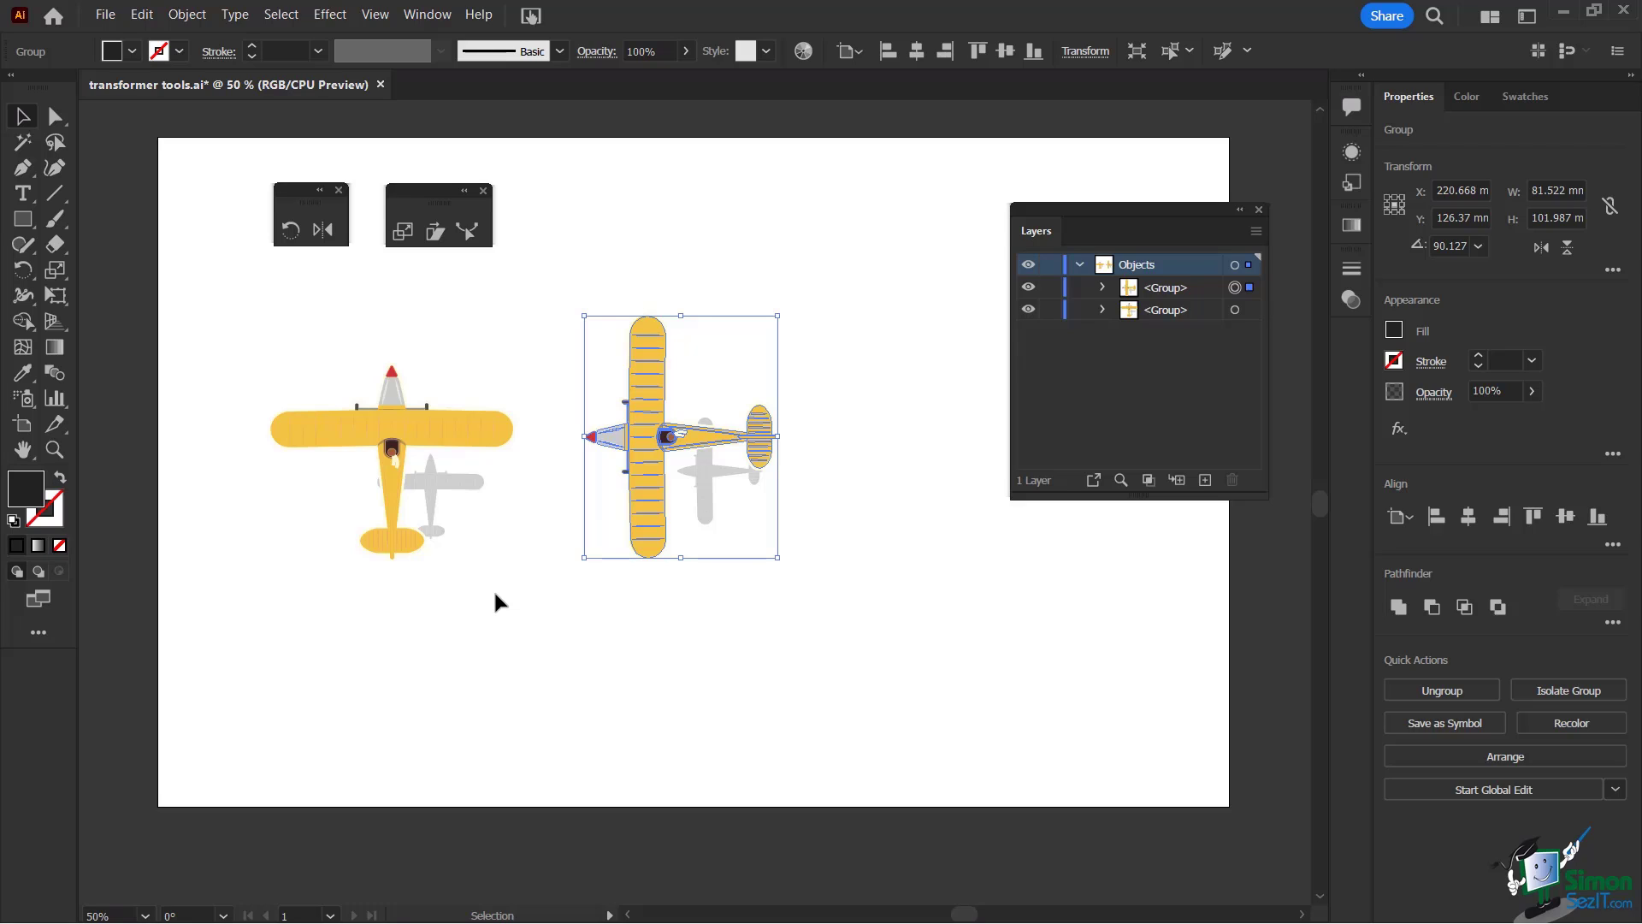
Create another copy from the right-hand airplane, rotated by 45°.
left_click(22, 270)
double_click(22, 270)
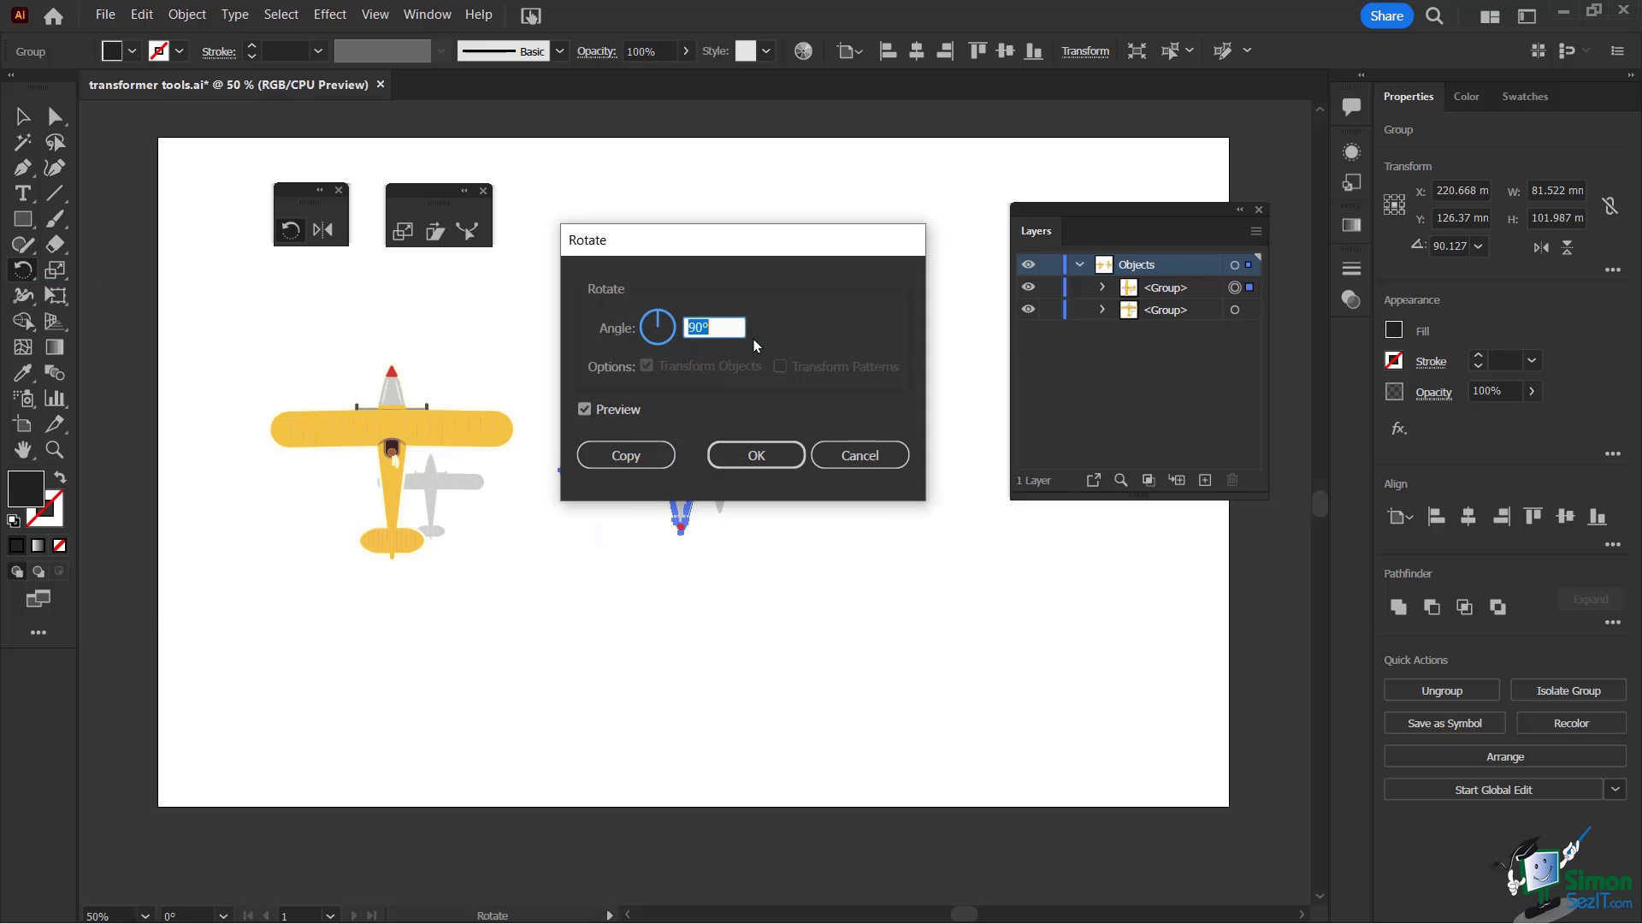
left_click_drag(705, 329, 686, 328)
type("45")
left_click(626, 456)
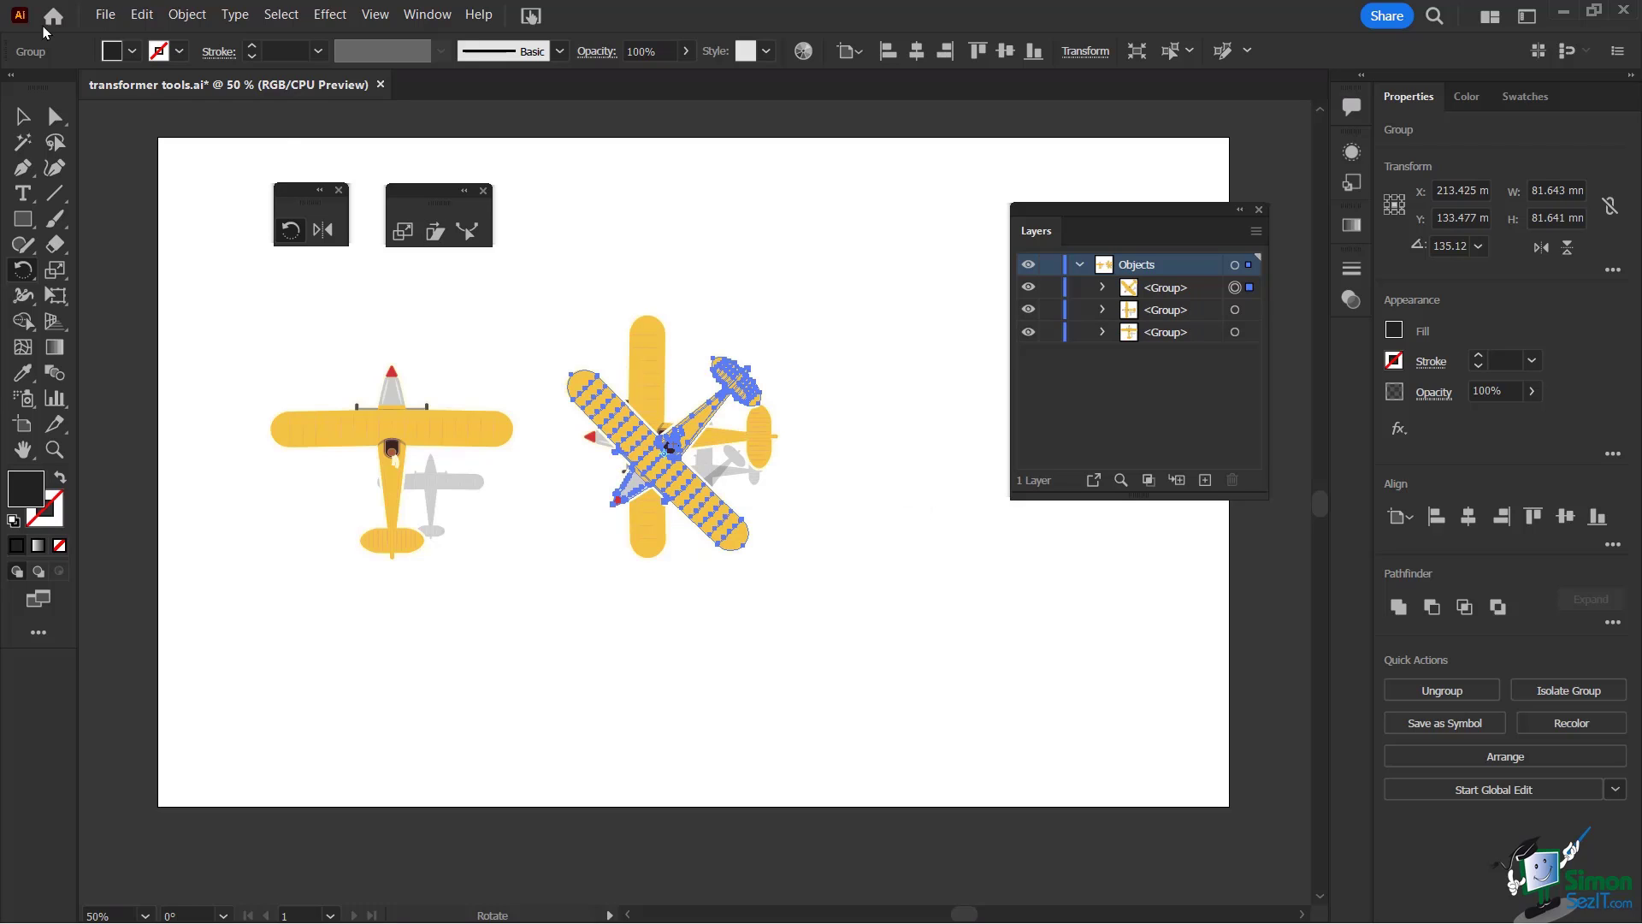
Move the 45° airplane copy to the right of the 90° copy and shift the Layers panel clear of the airplanes.
left_click(24, 109)
left_click_drag(680, 496, 937, 471)
left_click_drag(1116, 231, 1299, 415)
left_click(975, 600)
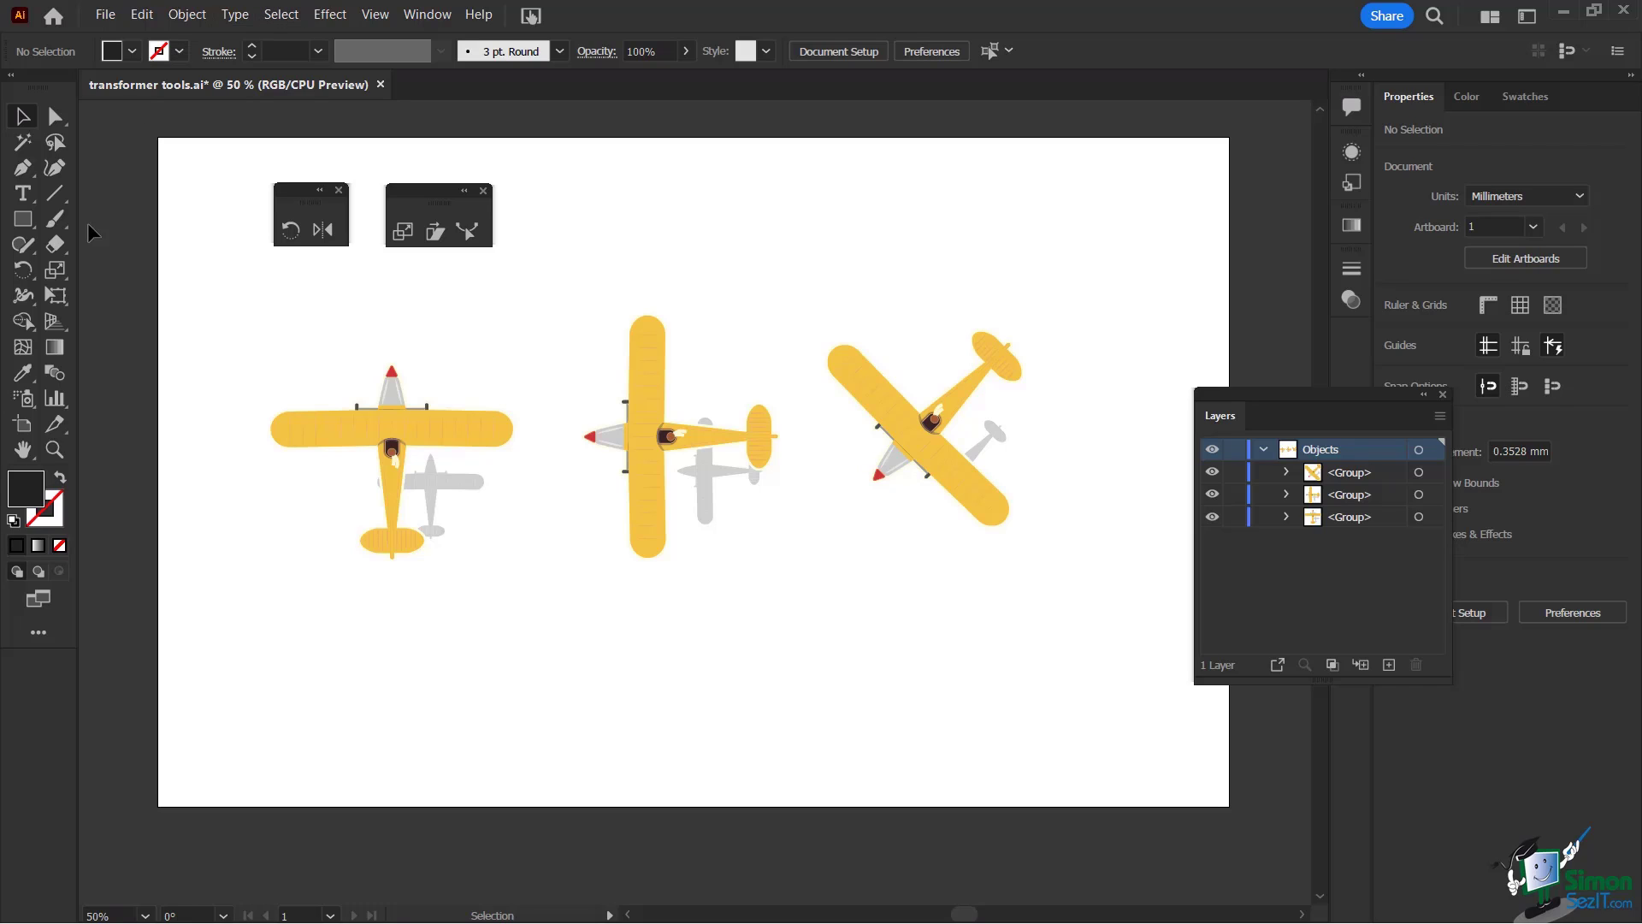
left_click(391, 428)
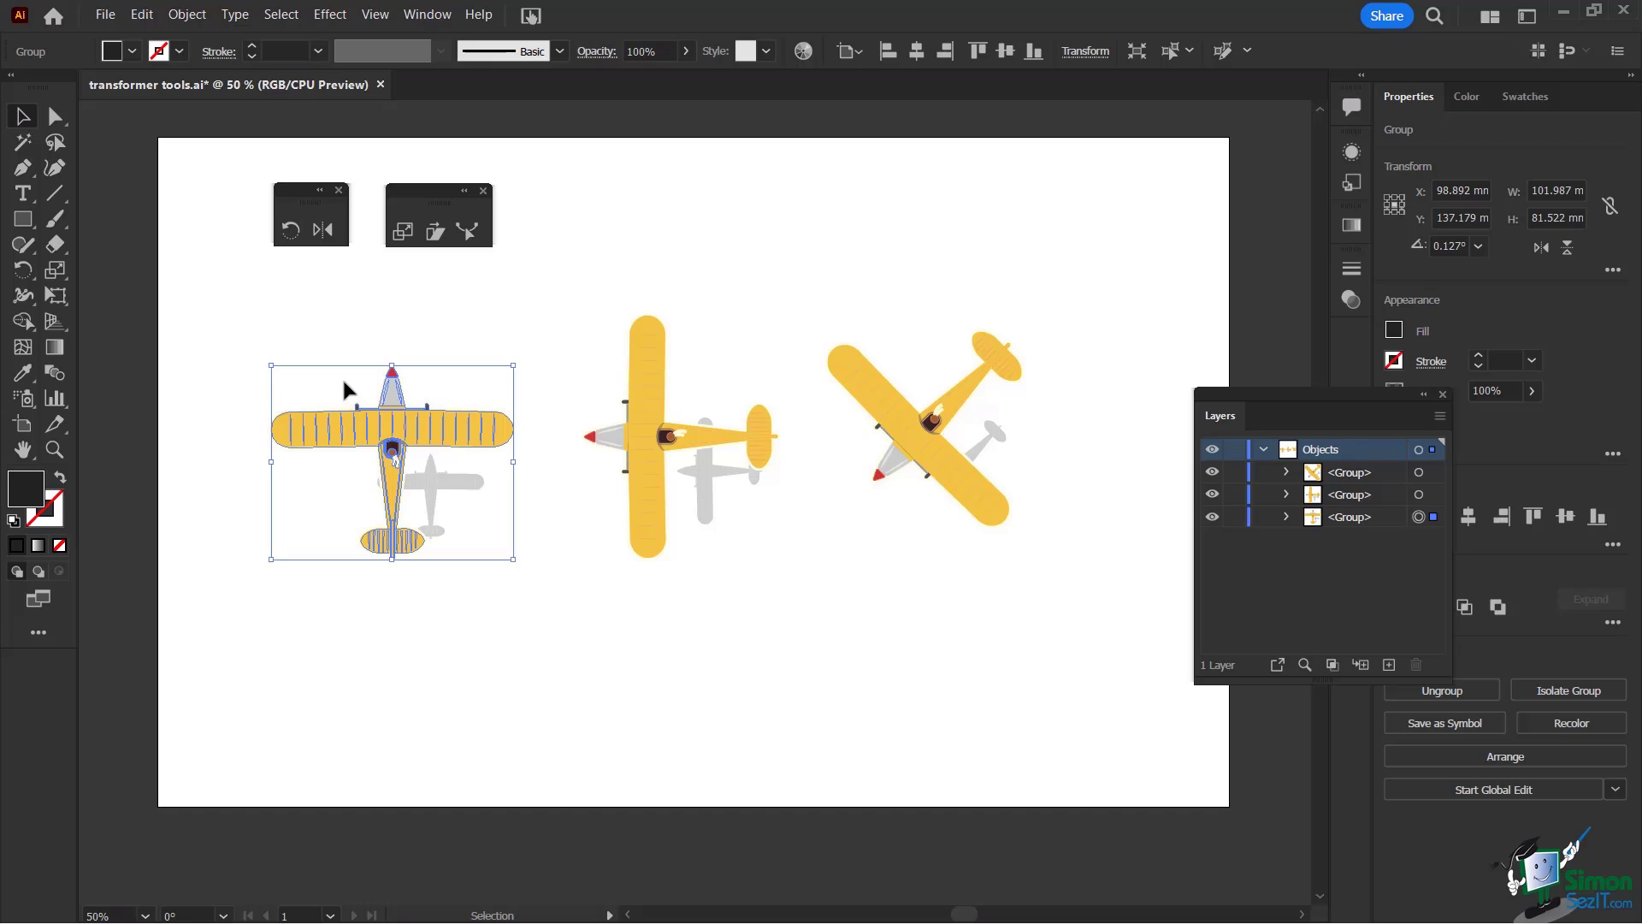
left_click(288, 328)
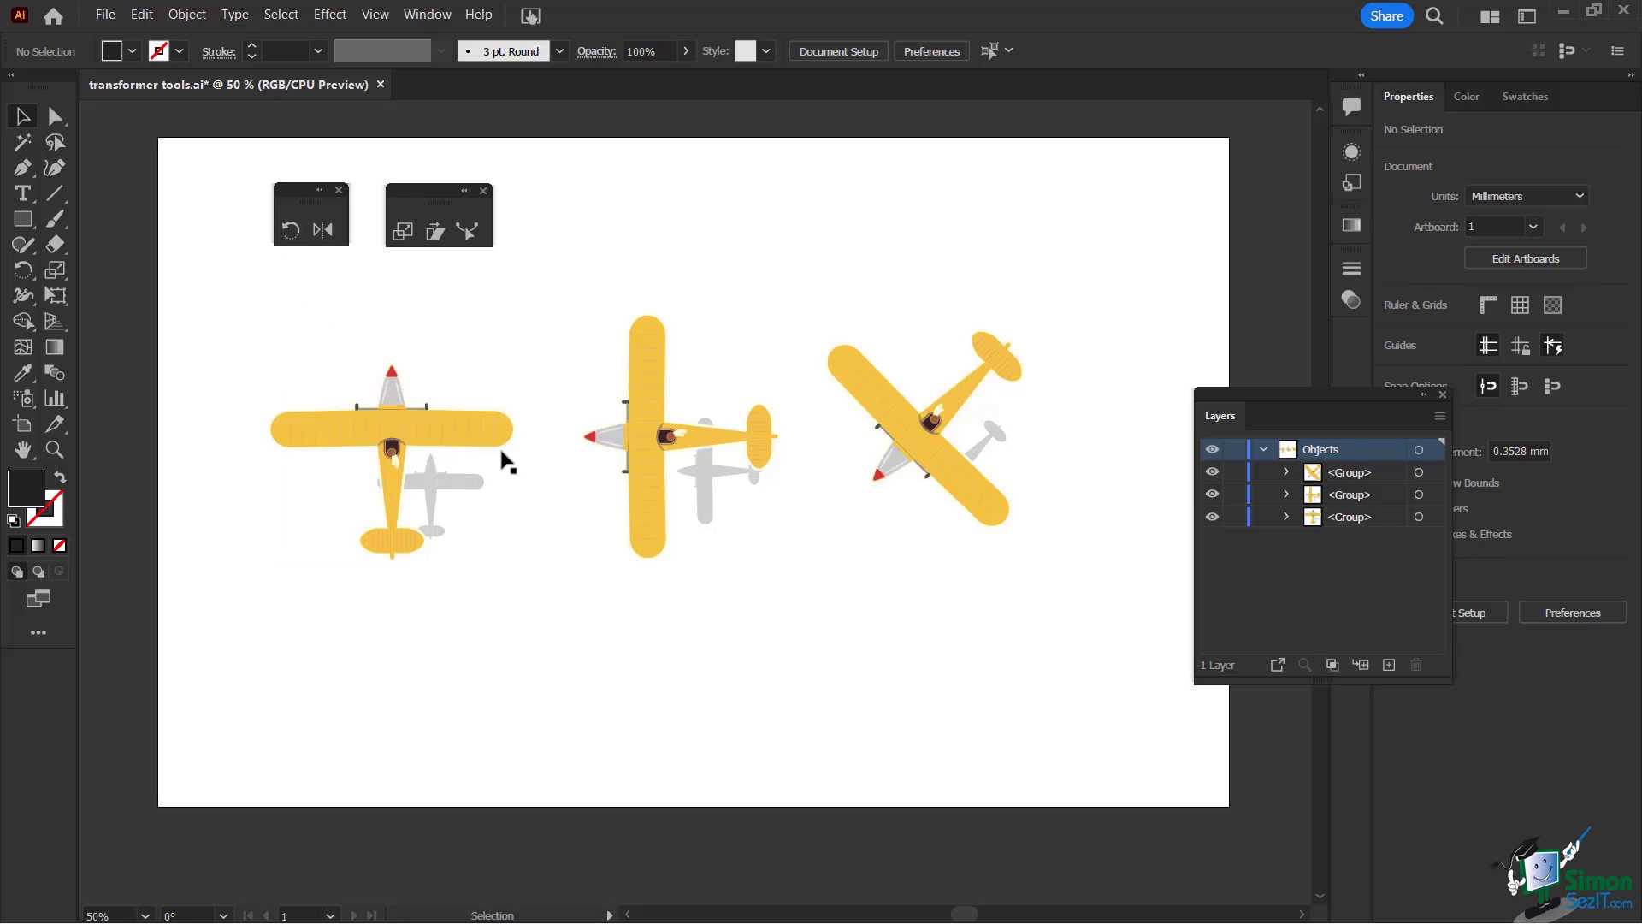
Create a copy of the original upright airplane reflected across the horizontal axis, comparing it with the vertical axis preview.
left_click(370, 413)
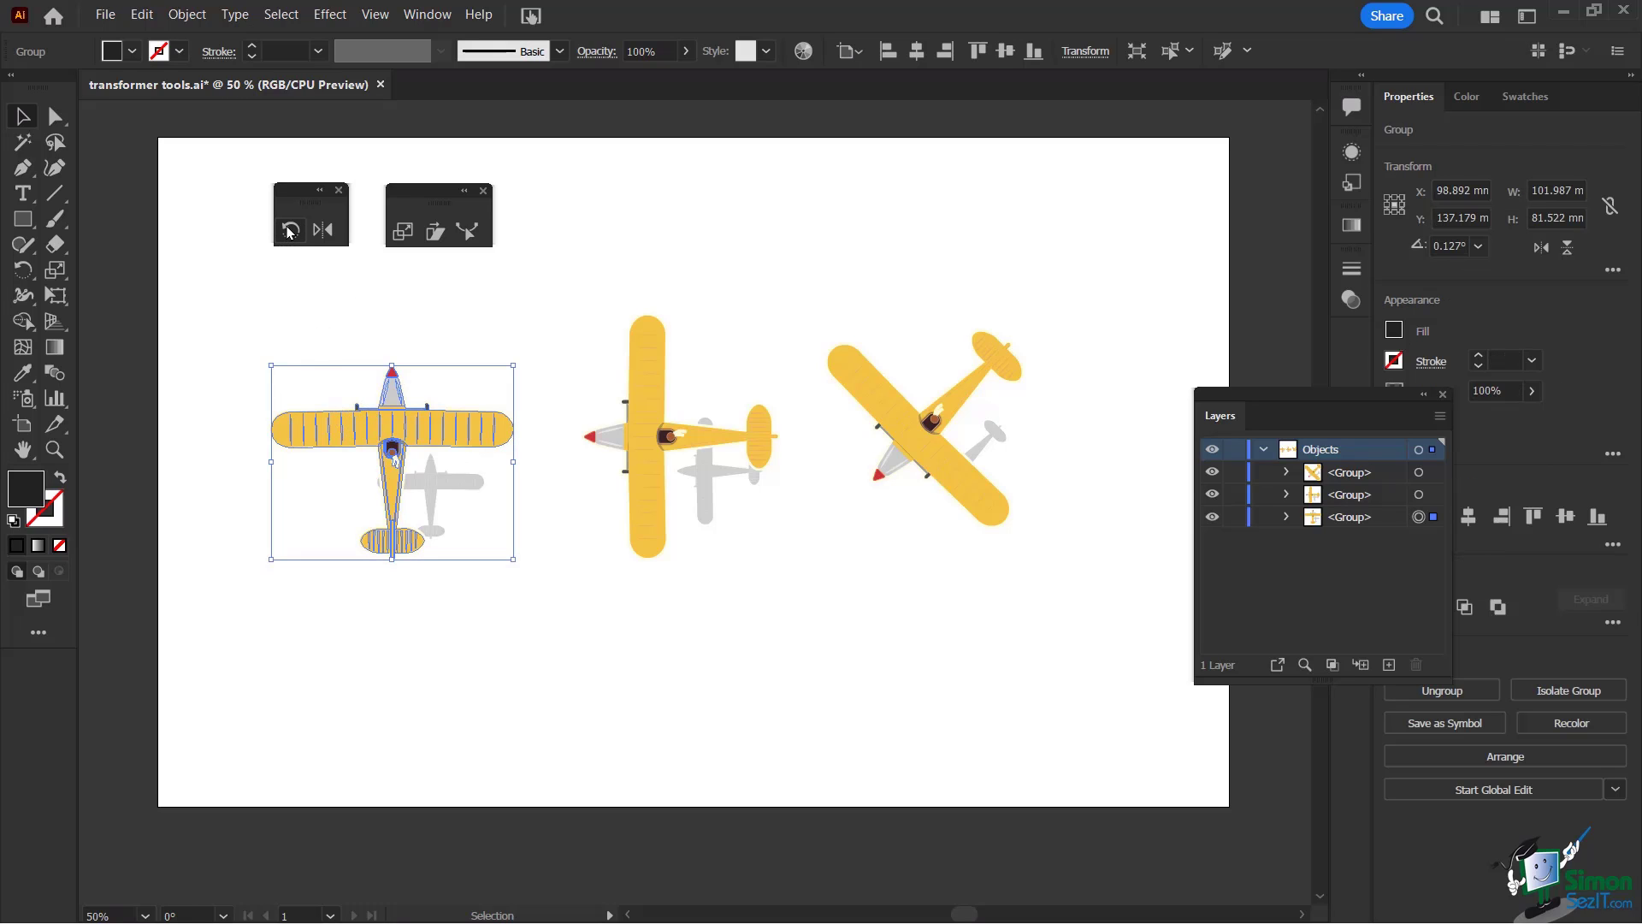
double_click(290, 230)
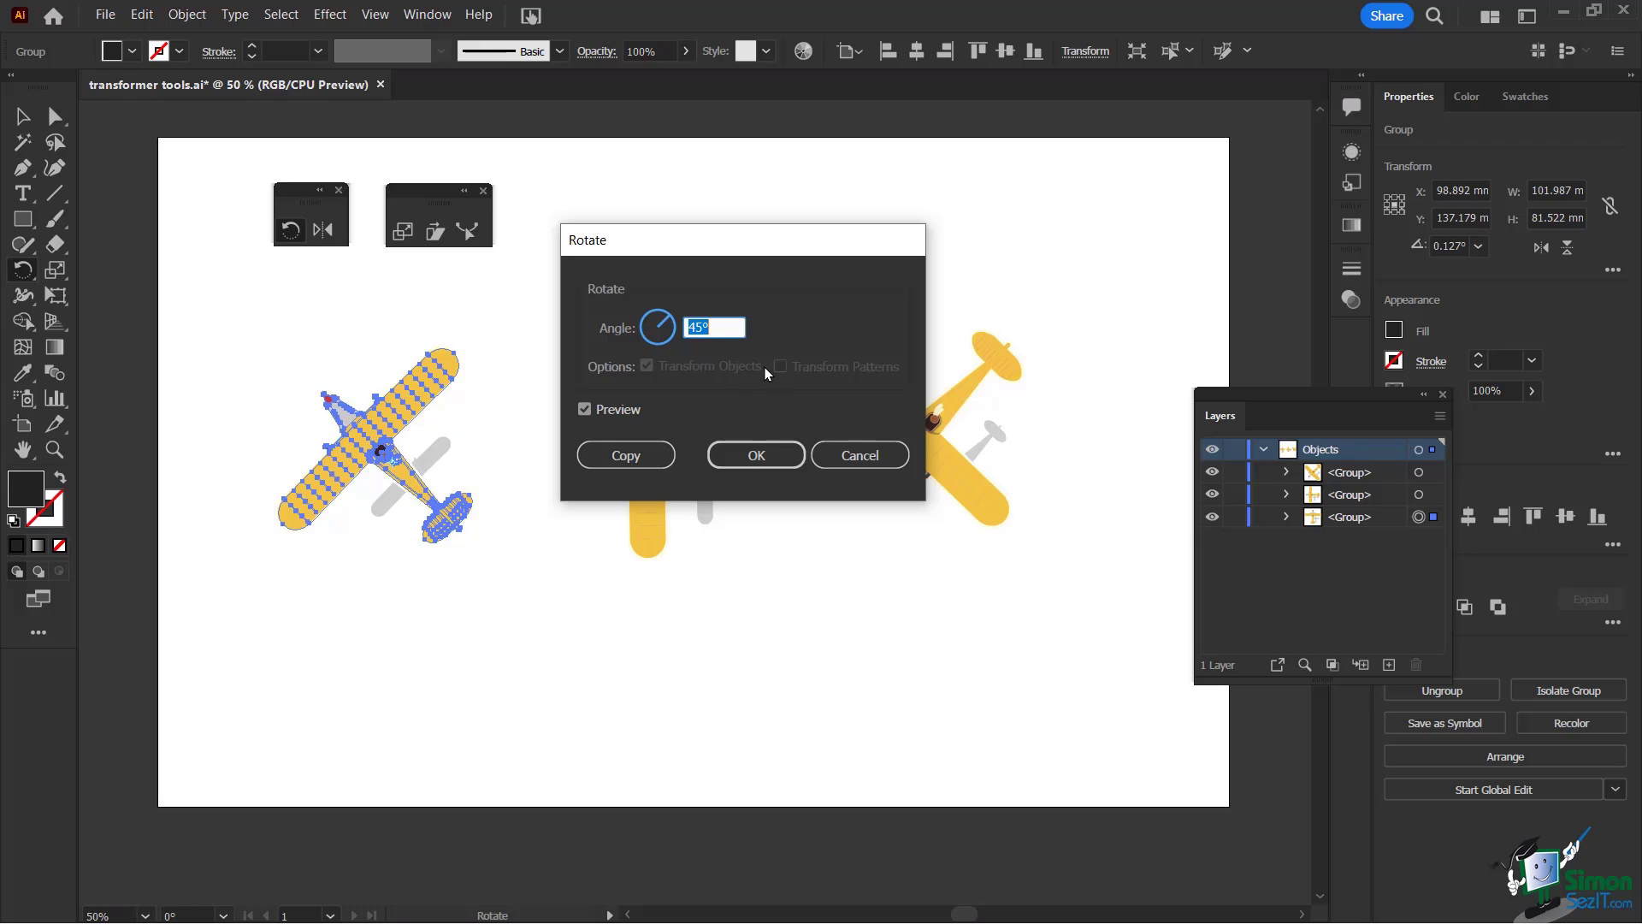
left_click(860, 455)
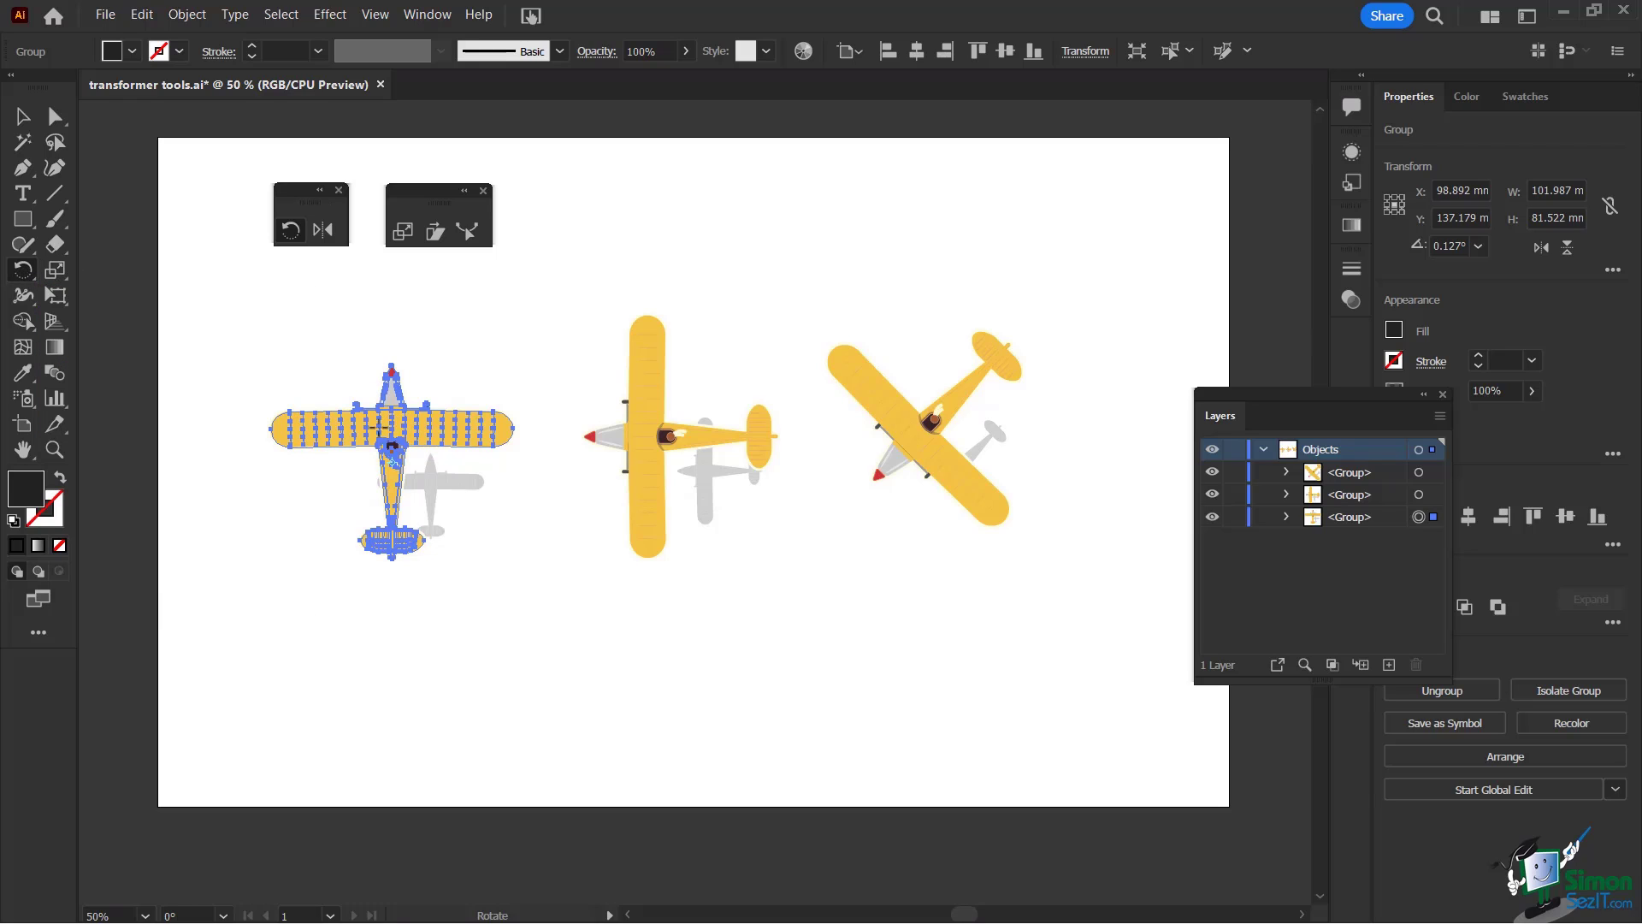
left_click(323, 230)
double_click(324, 233)
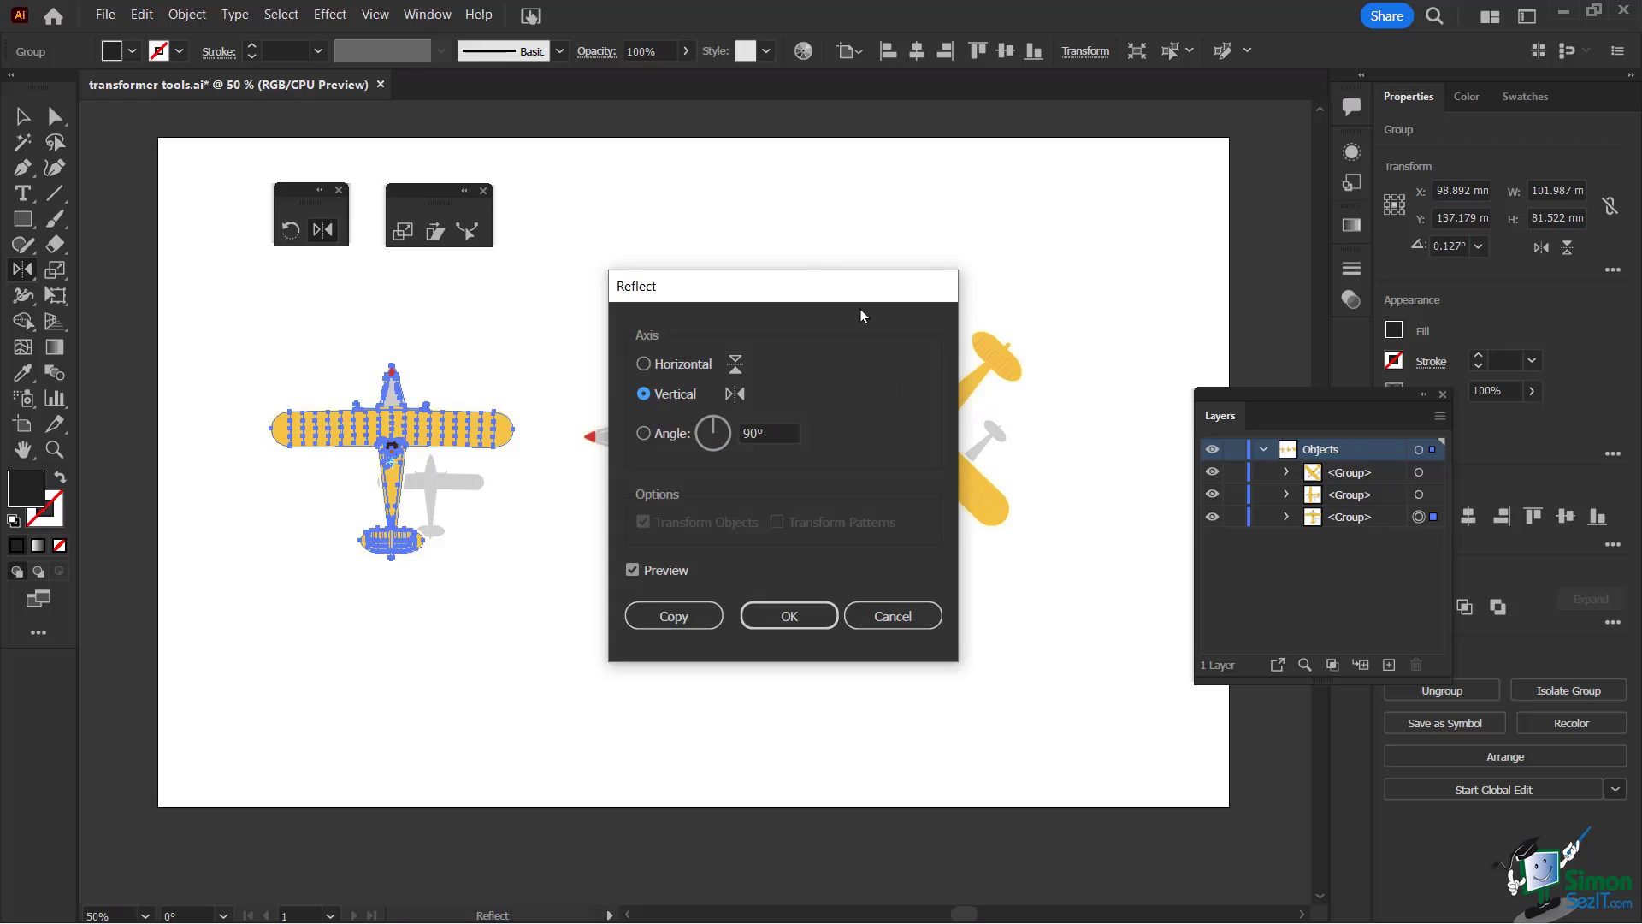
left_click_drag(834, 287, 953, 176)
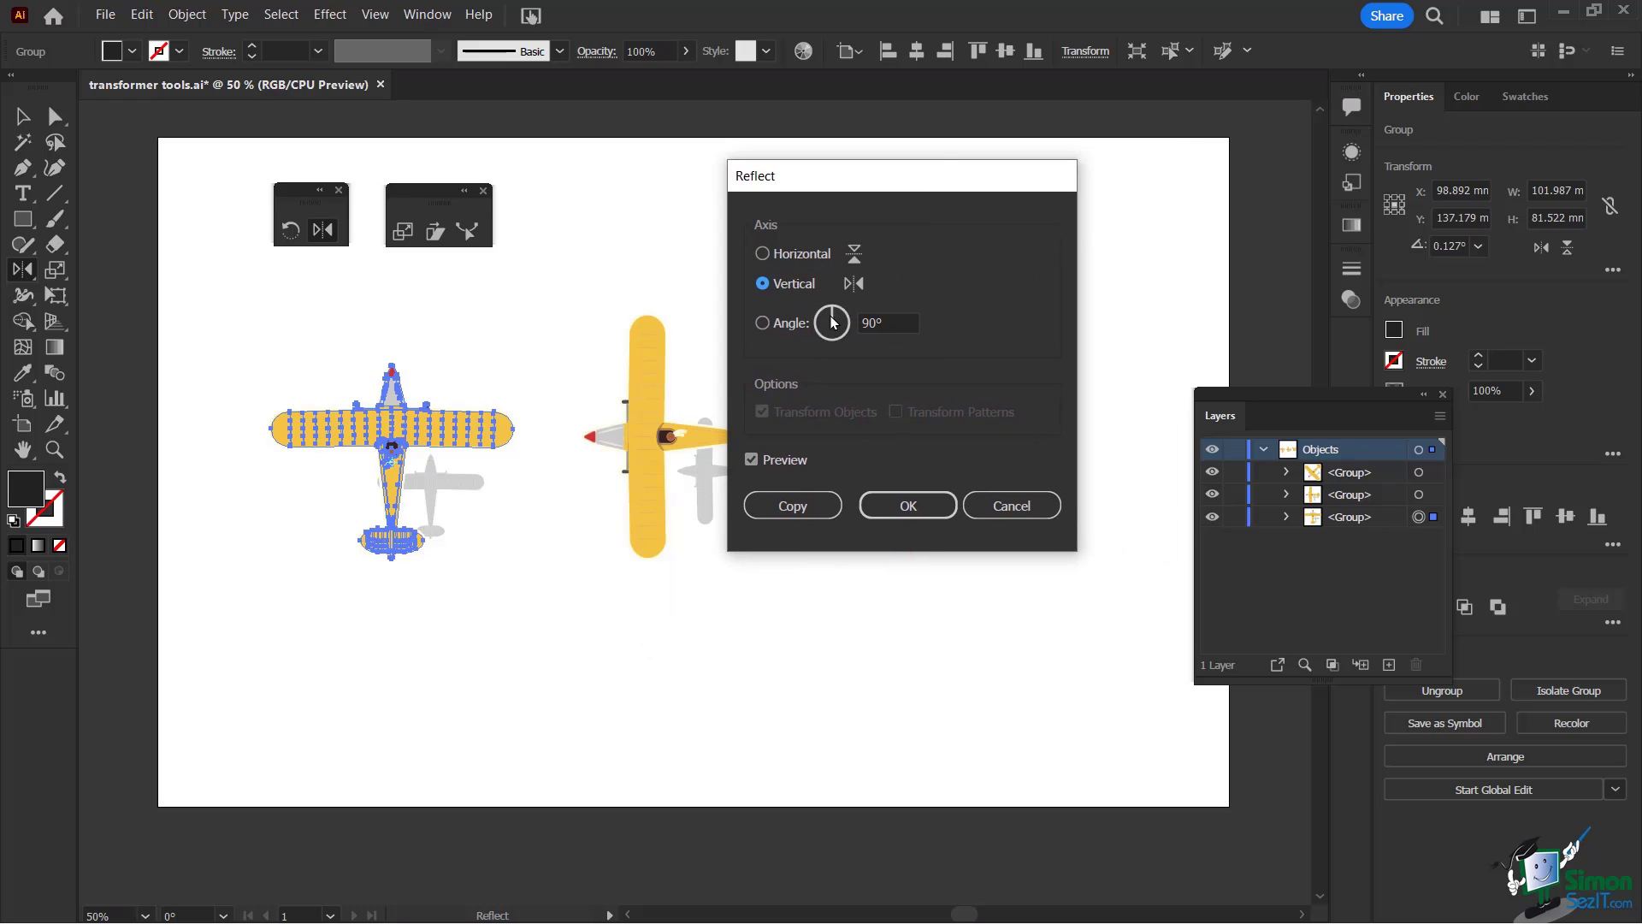
left_click(762, 254)
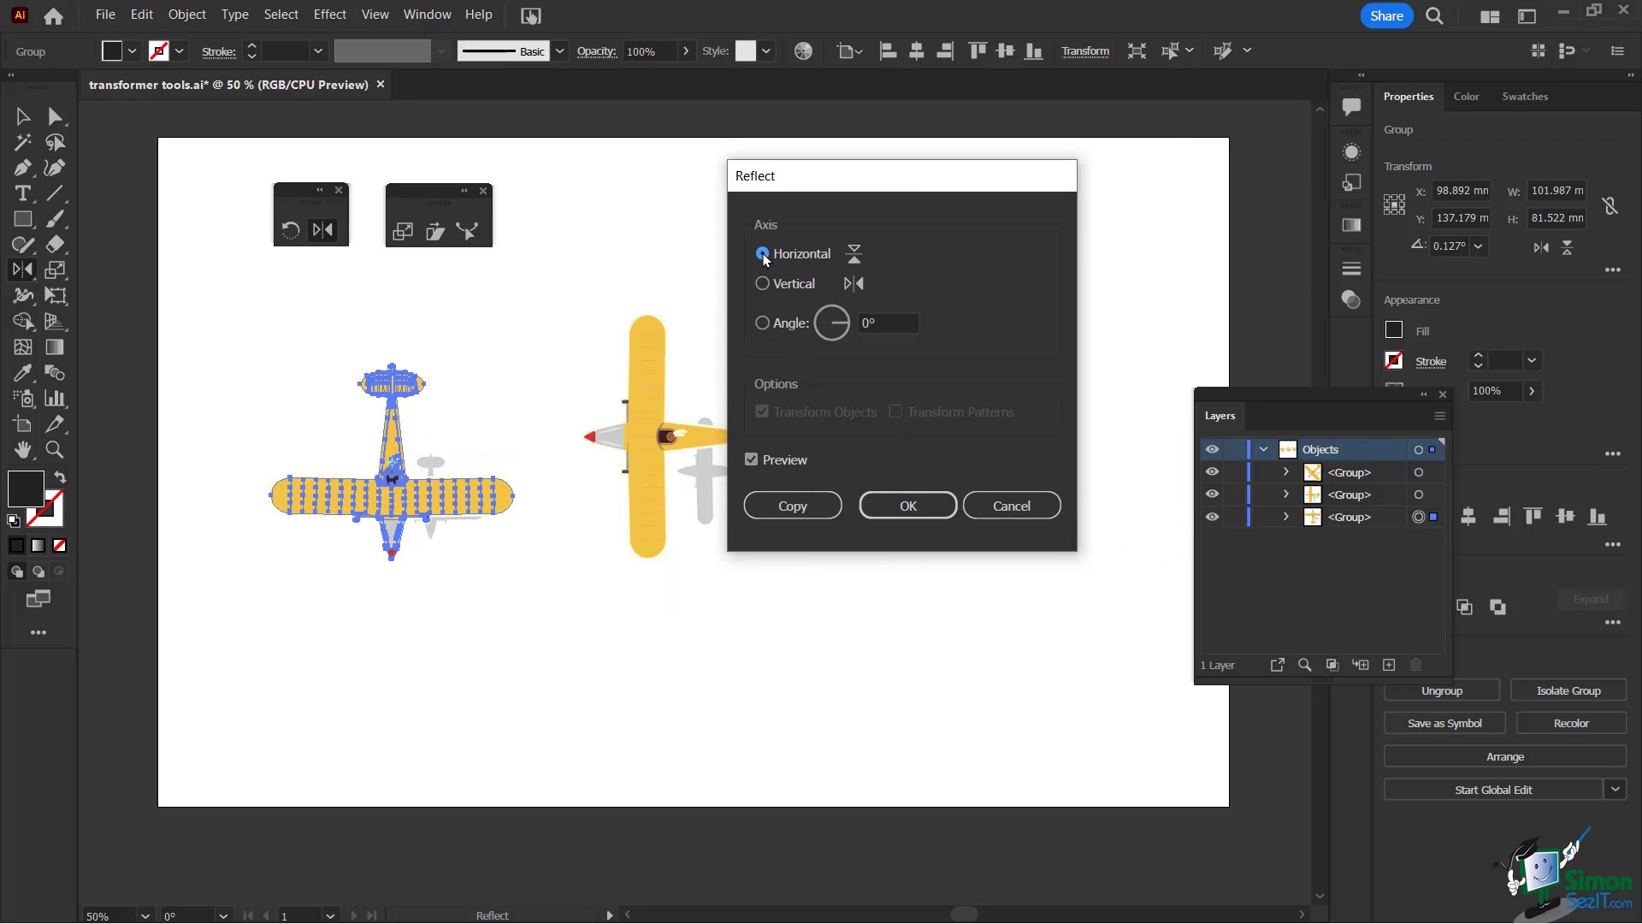
left_click(763, 284)
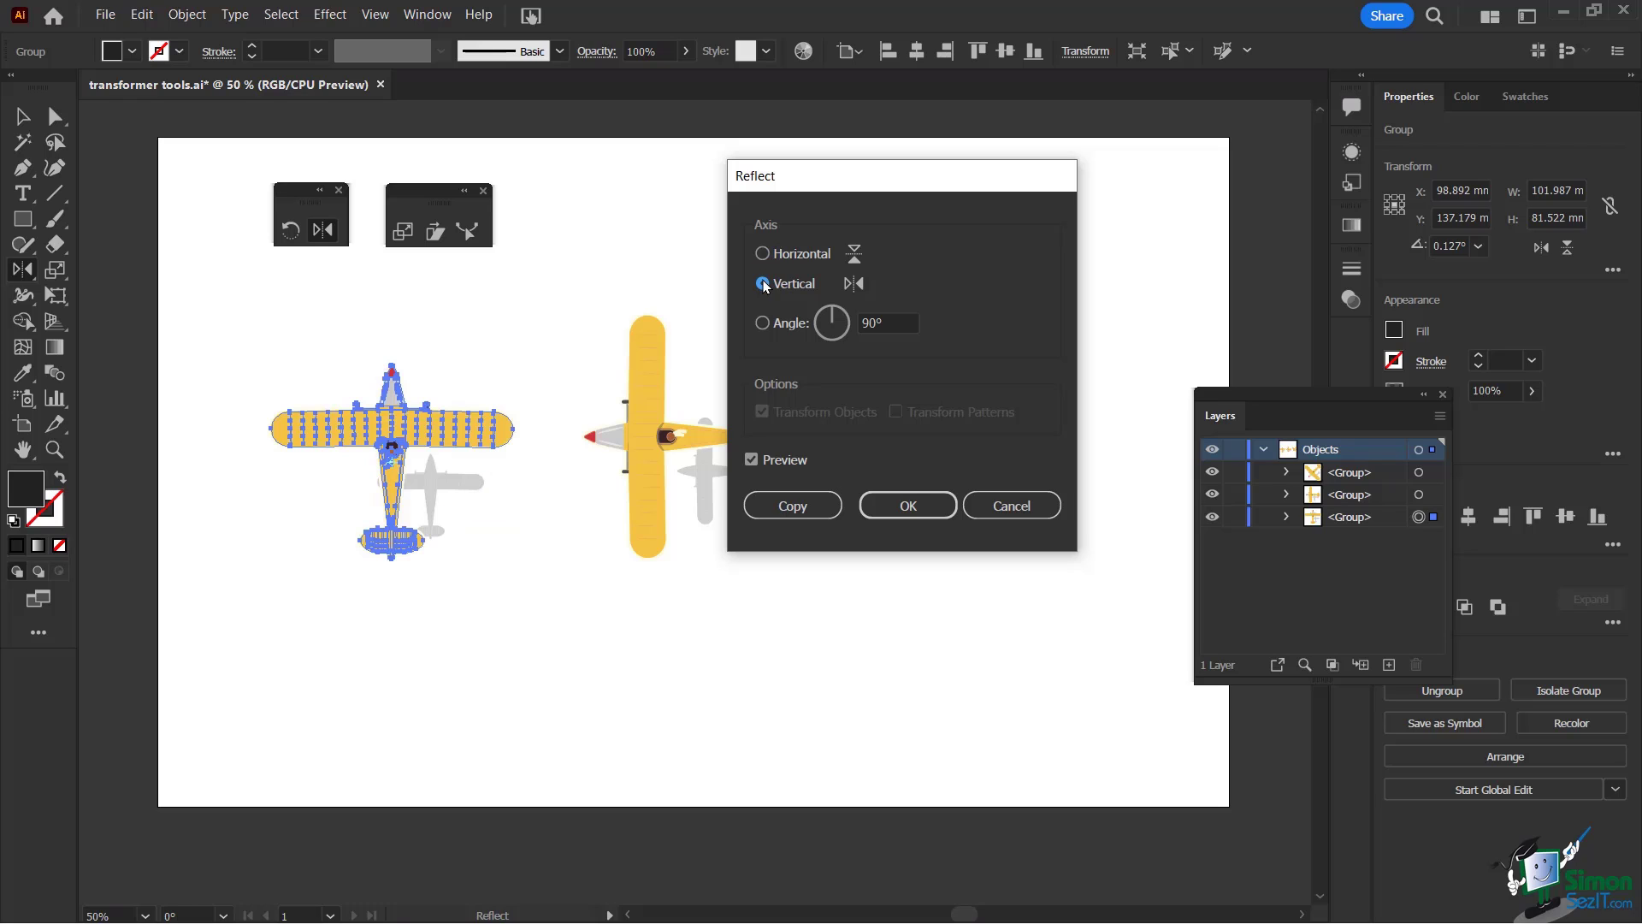
left_click(763, 254)
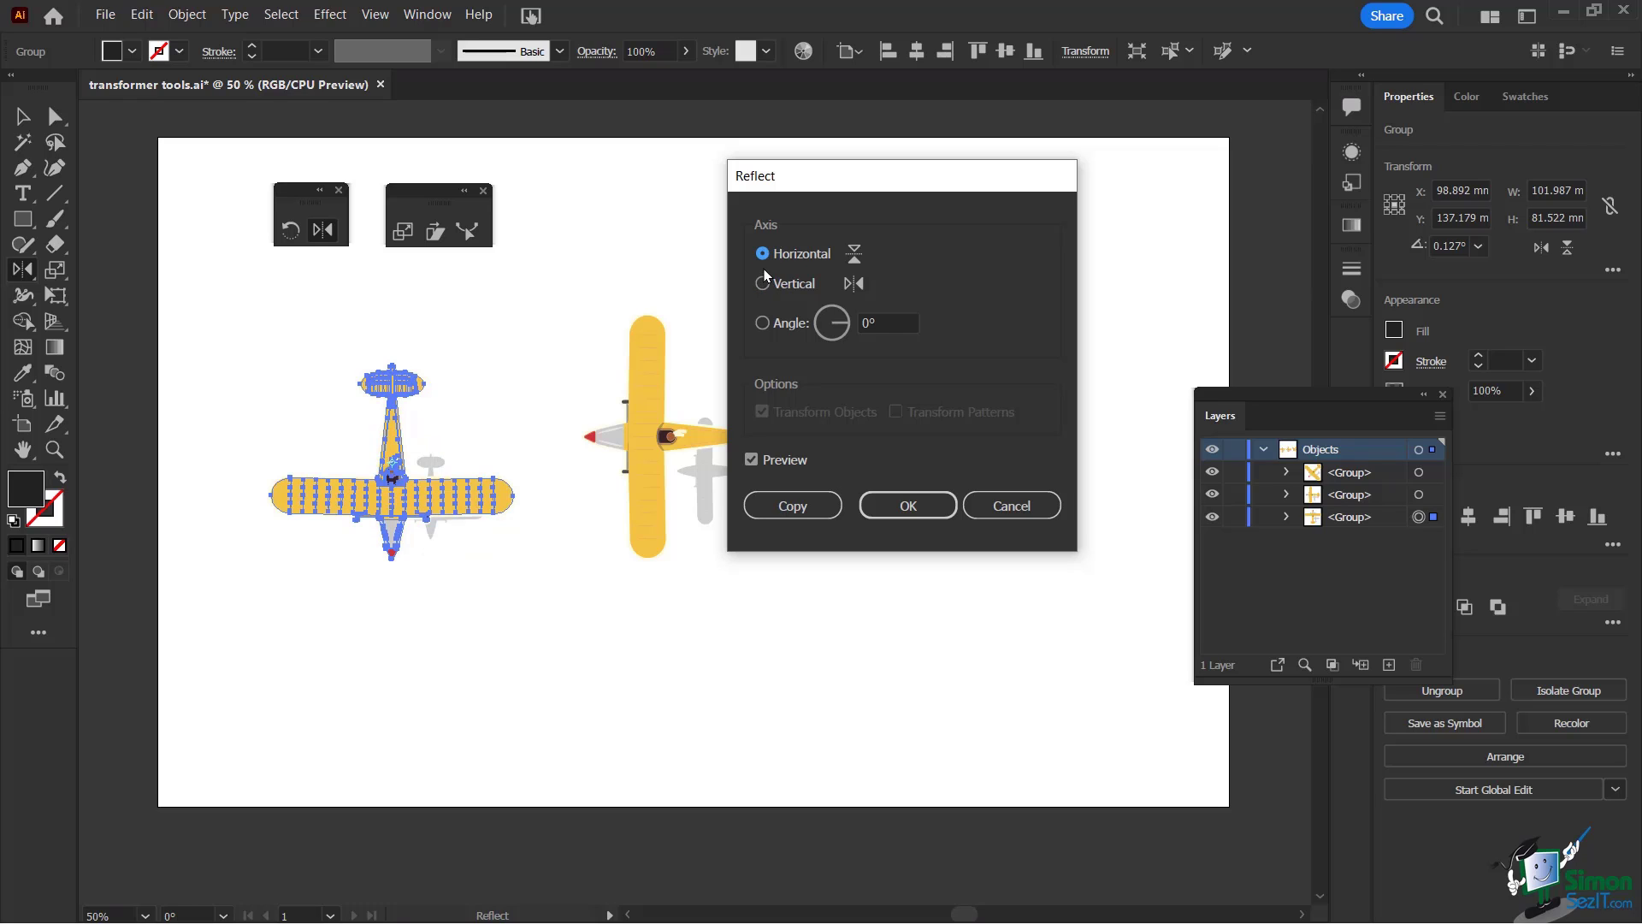
left_click(762, 284)
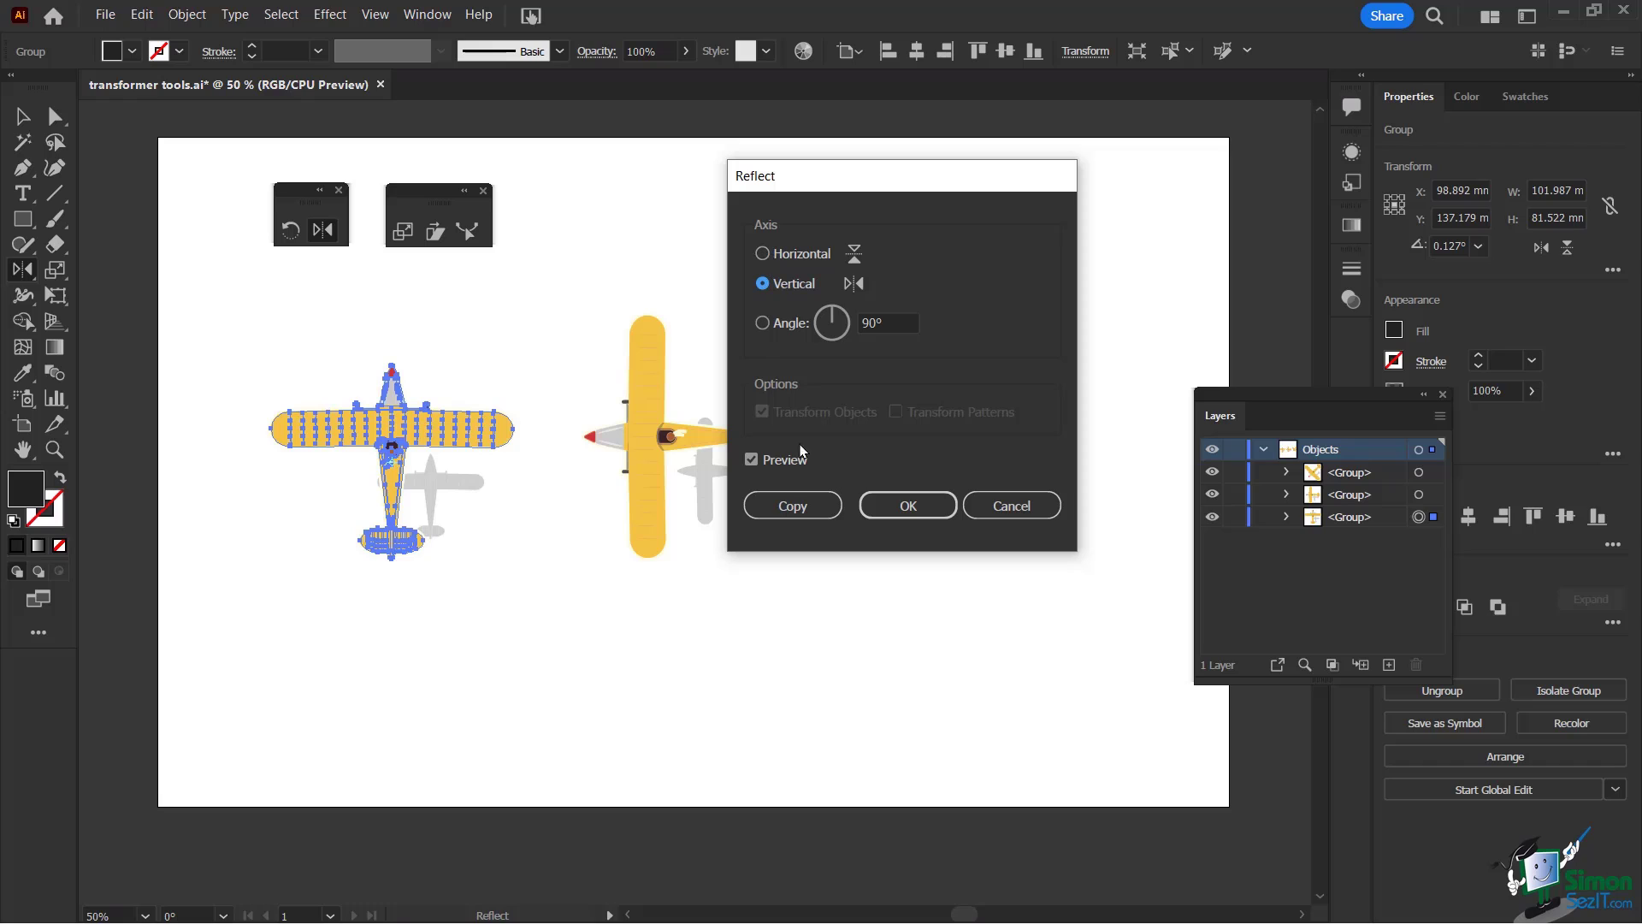
left_click(762, 254)
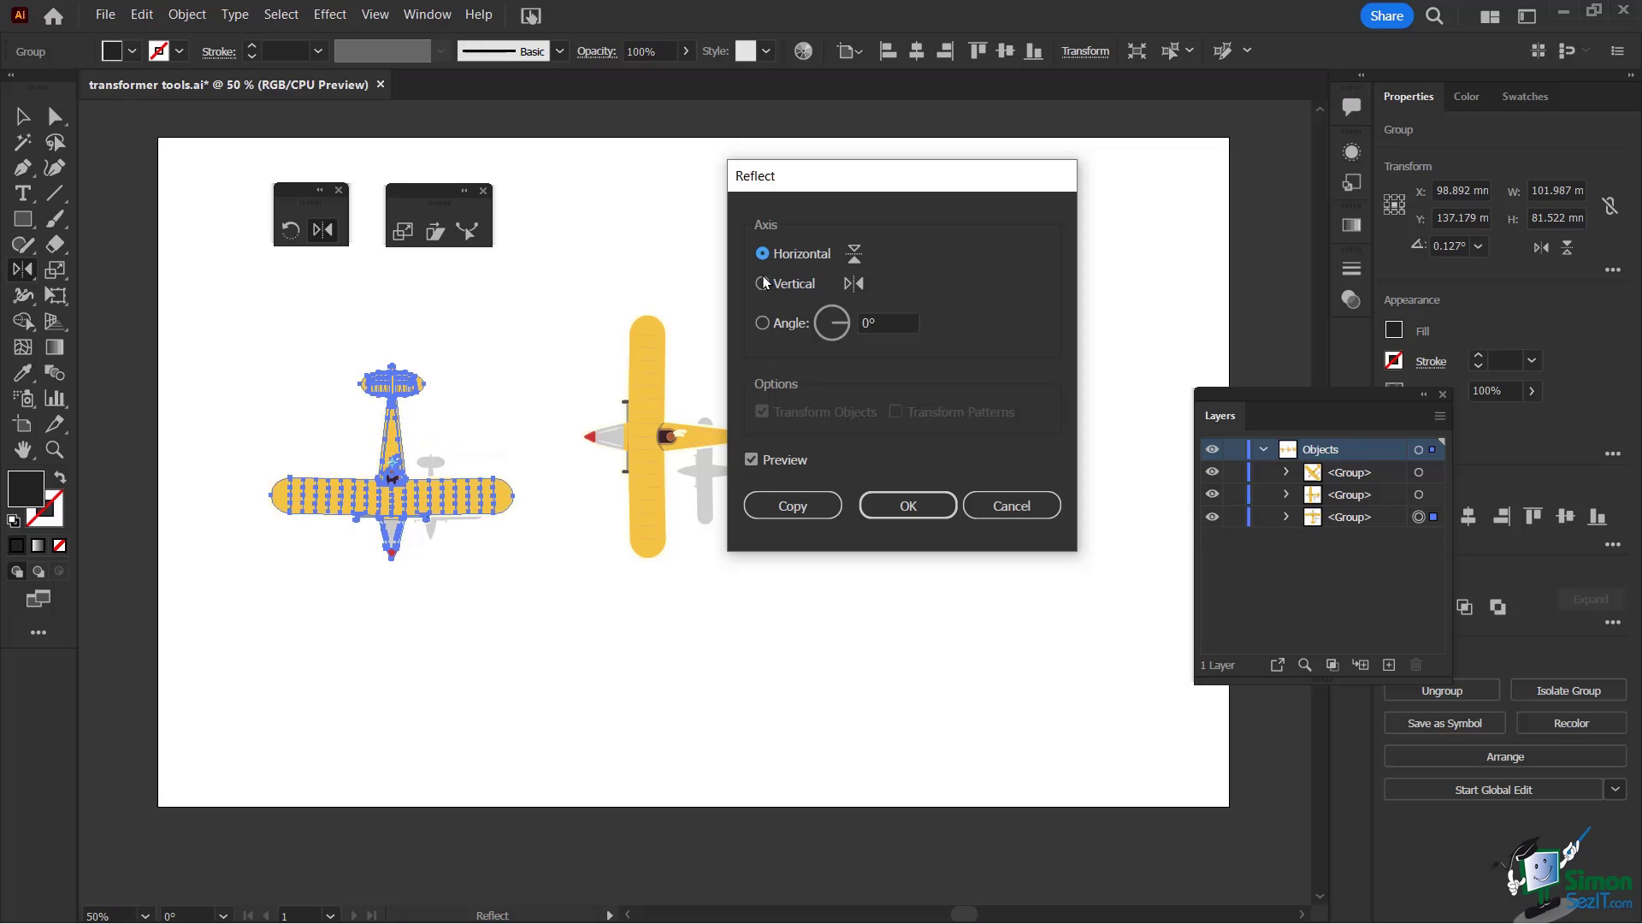
left_click(762, 283)
left_click(762, 254)
left_click(785, 505)
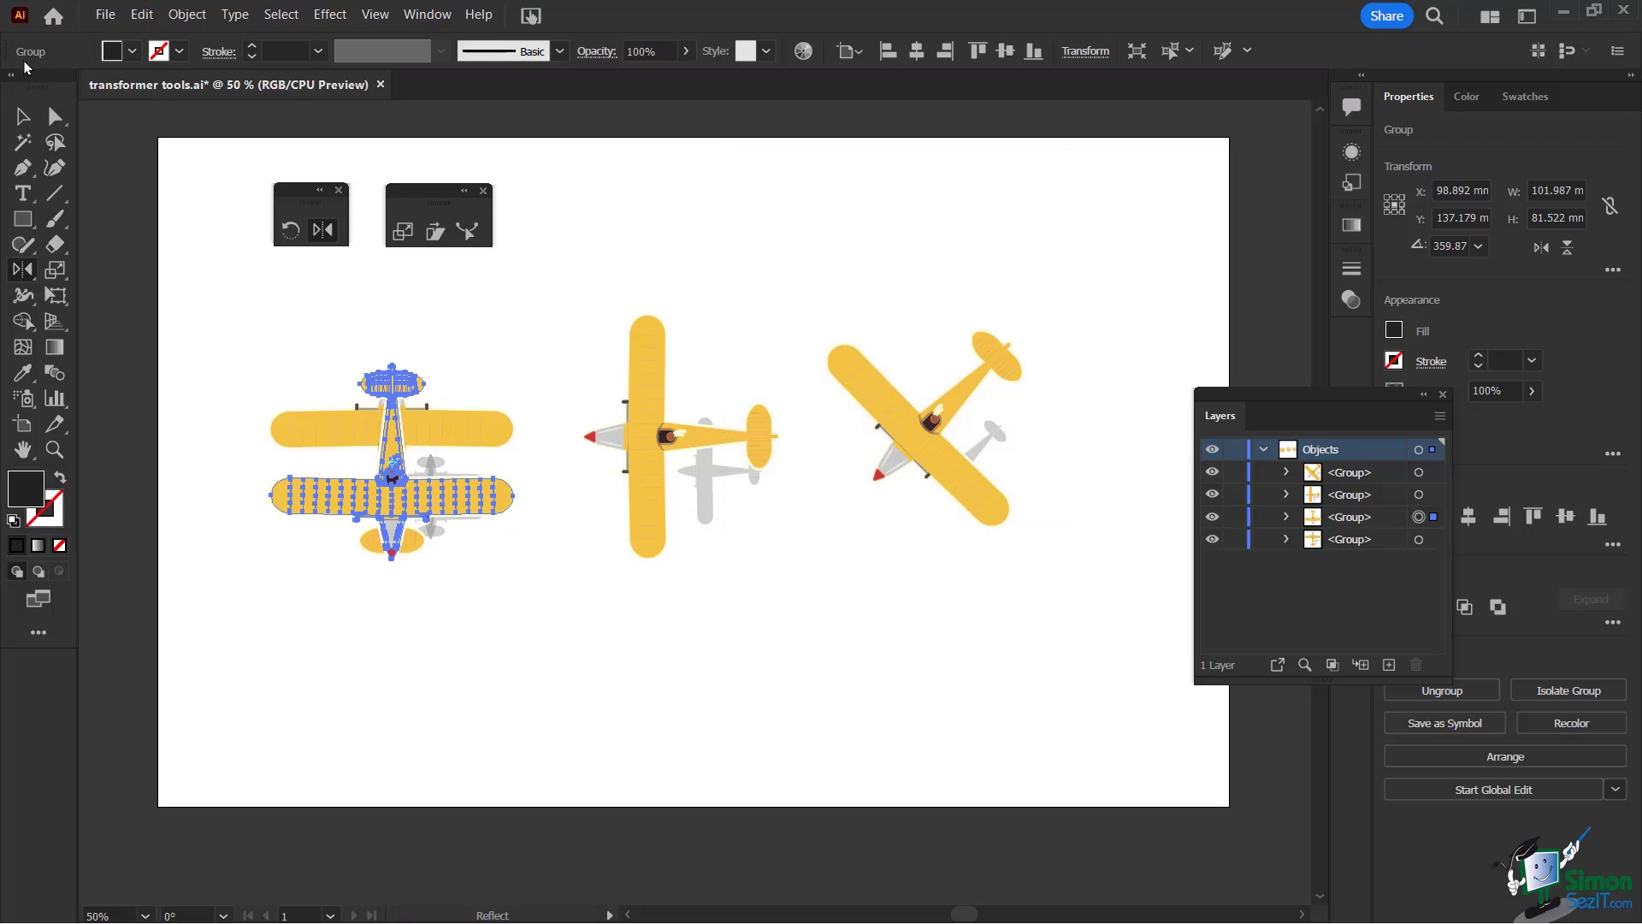
Move the reflected copy straight up about 81 mm so the noses of the two airplanes nearly meet.
left_click(23, 113)
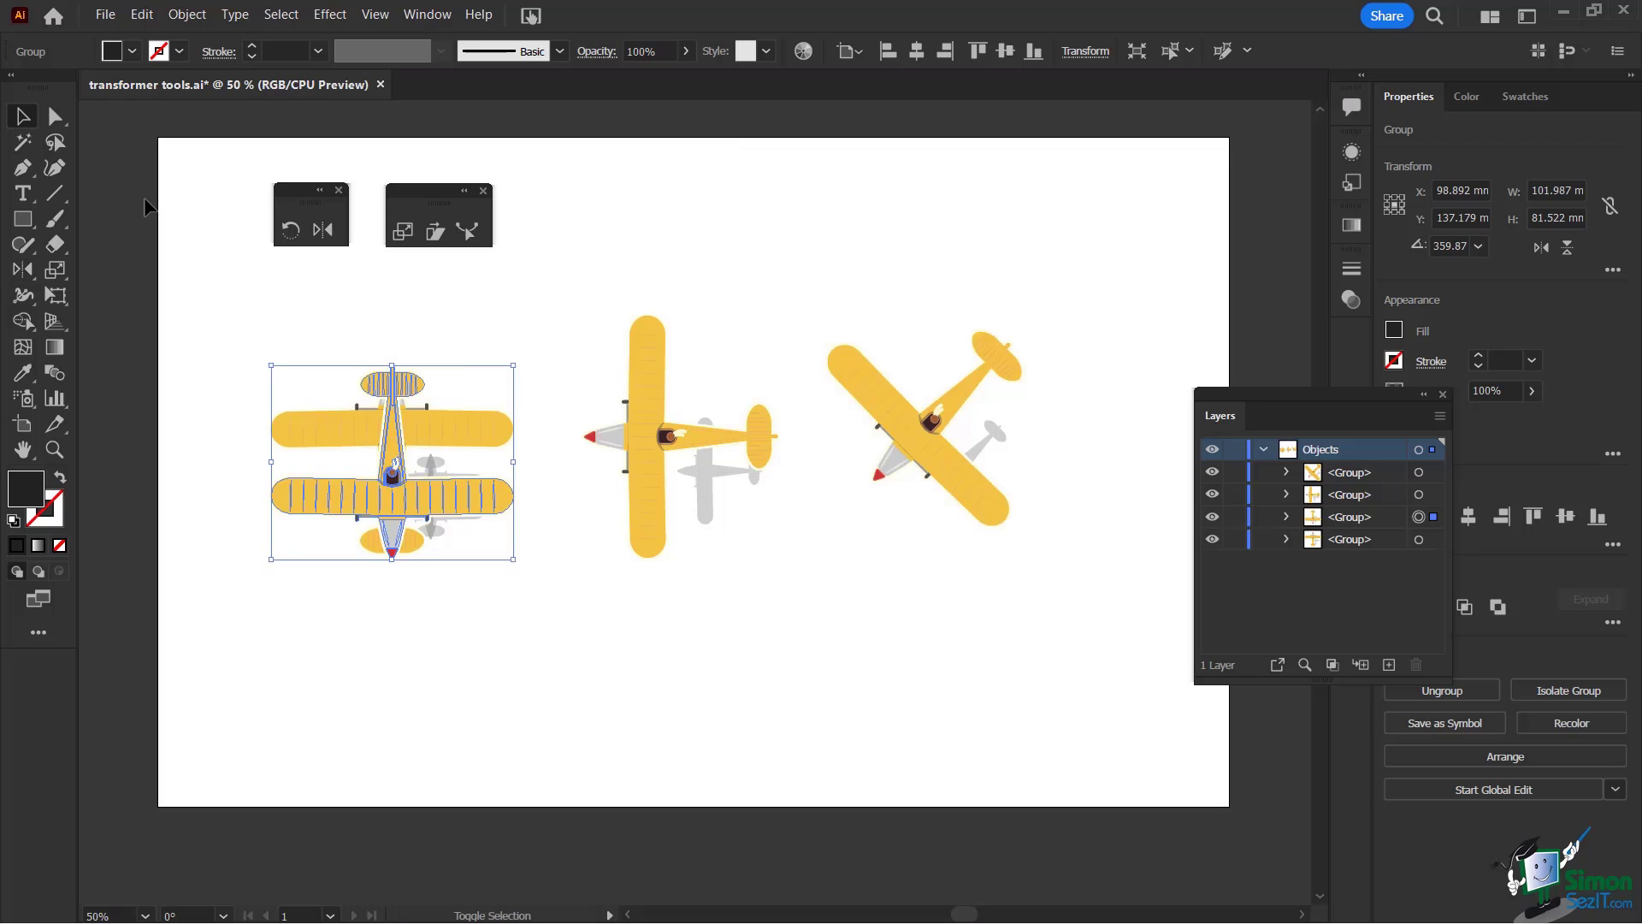
key("shift+Up")
key("shift+Up")
key("shift+Up")
key("shift+Up")
key("shift+Up")
key("shift+Up")
key("shift+Up")
key("shift+Up")
key("shift+Up")
key("shift+Up")
key("shift+Up")
key("shift+Up")
key("shift+Up")
key("shift+Up")
key("shift+Up")
key("shift+Up")
key("shift+Up")
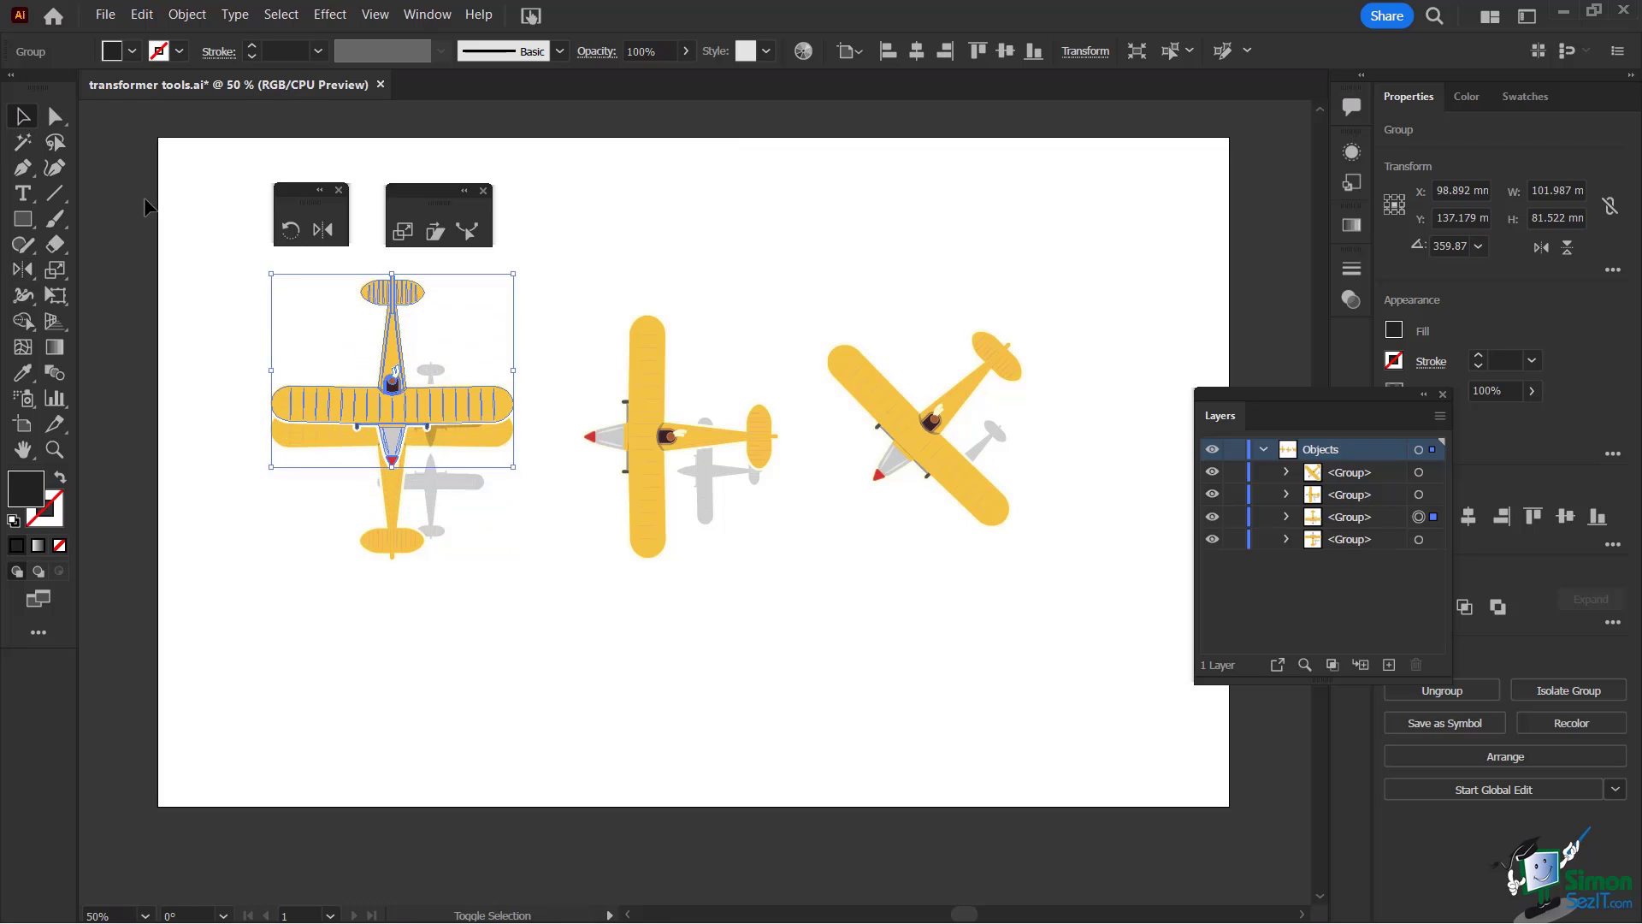
key("shift+Up")
key("shift+Up")
key("shift+Up")
key("shift+Up")
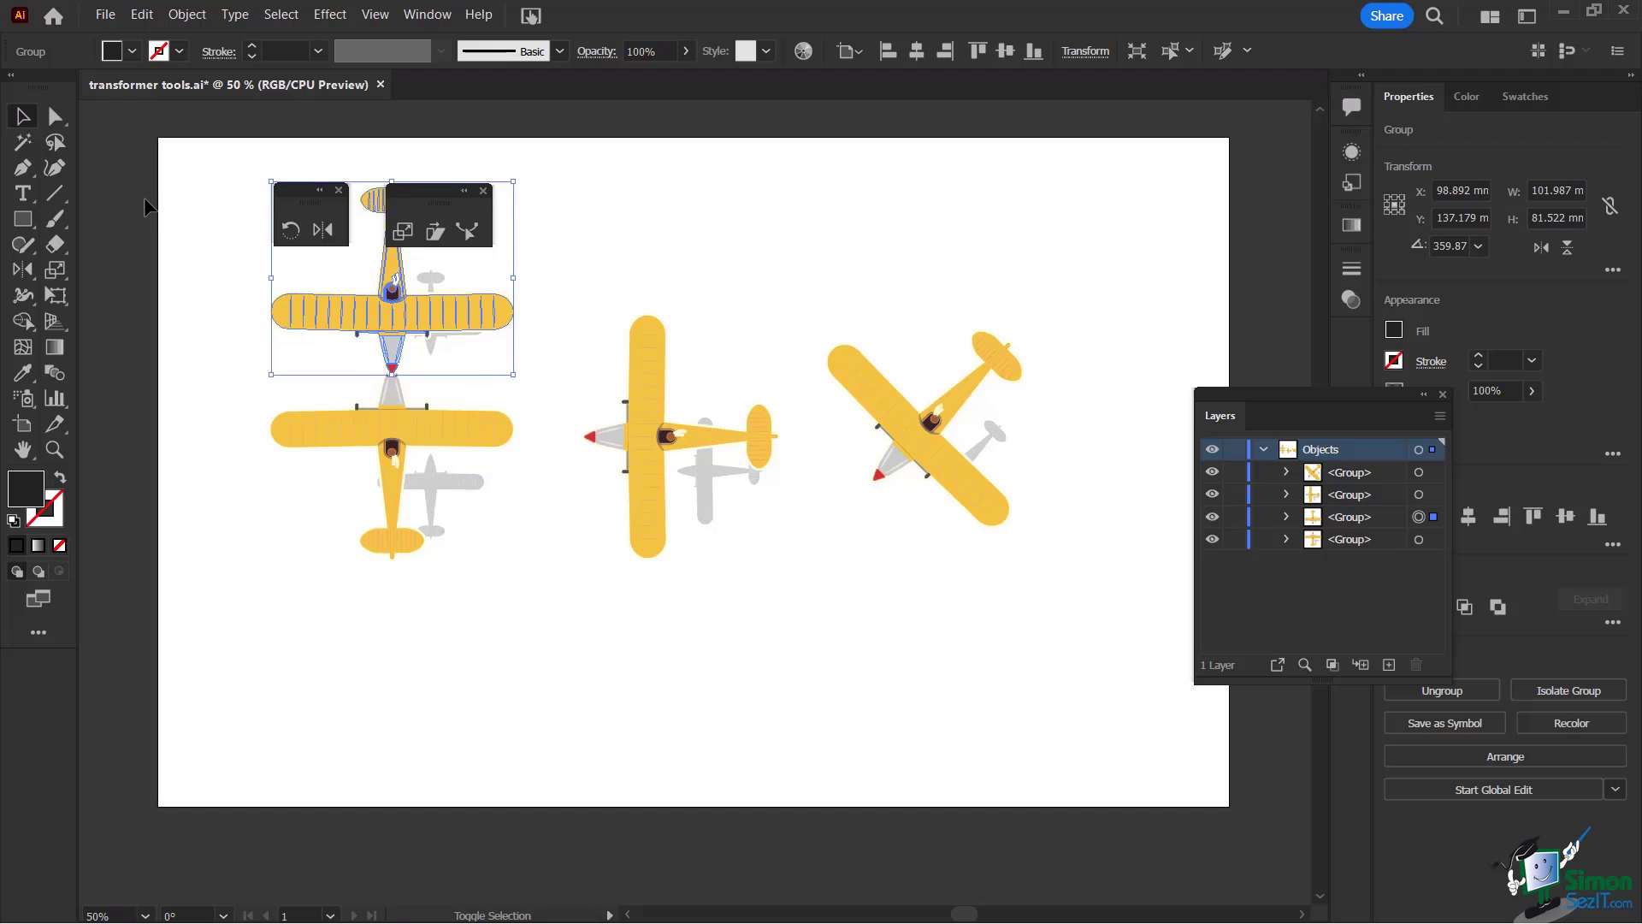
key("shift+Down")
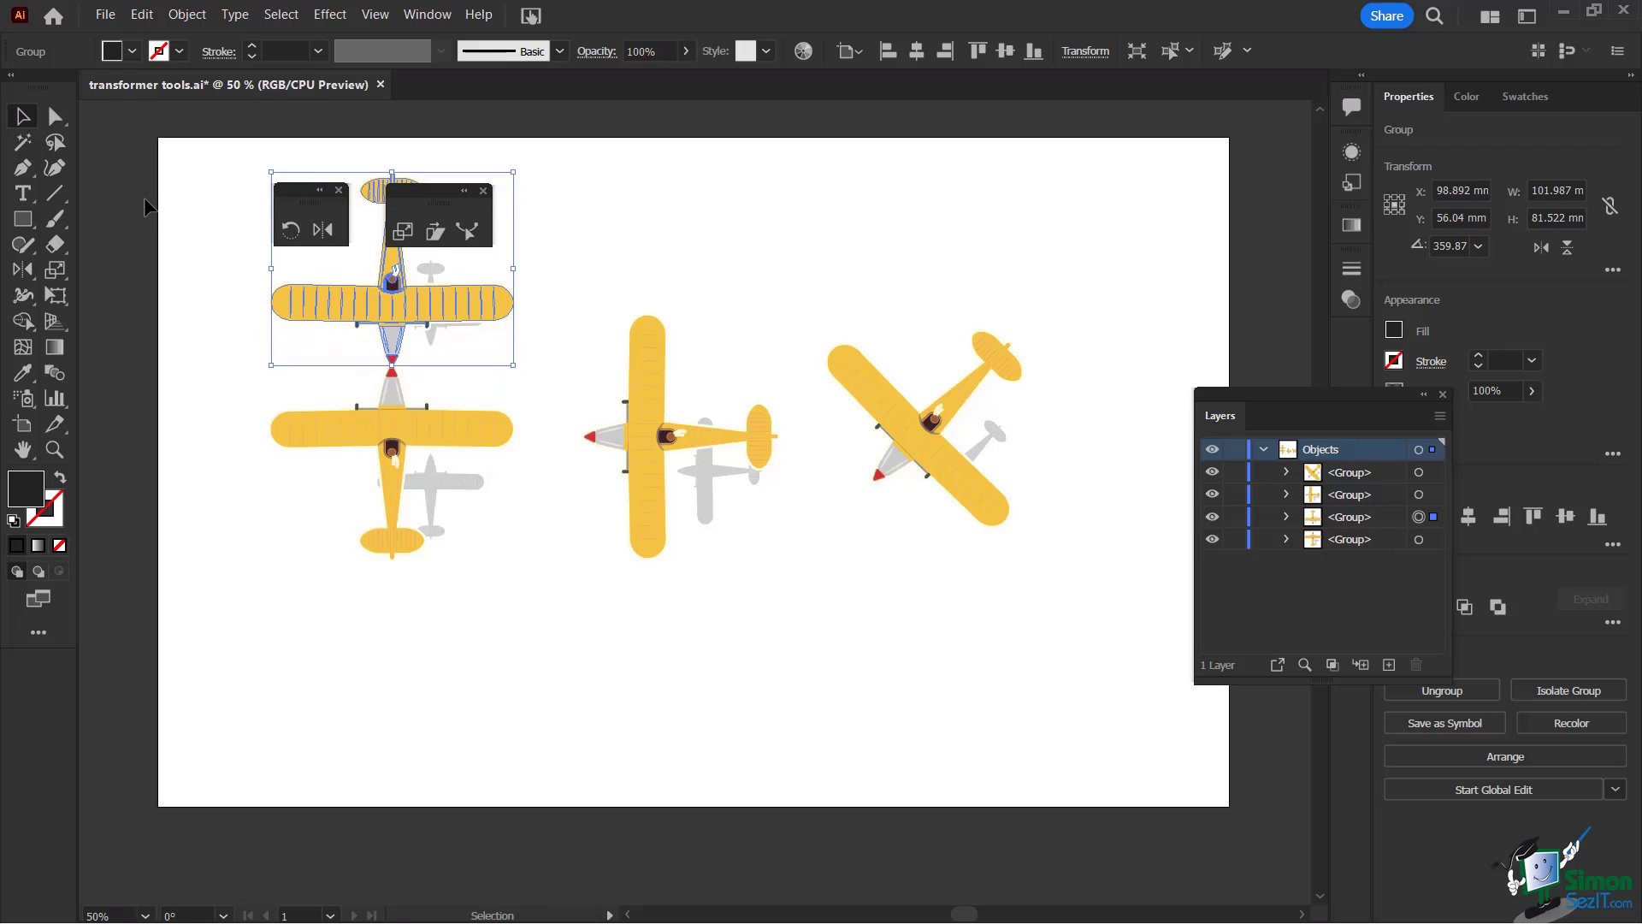
Deselect the reflected airplane and move both floating tool panels to the empty area above the other airplanes.
left_click(213, 399)
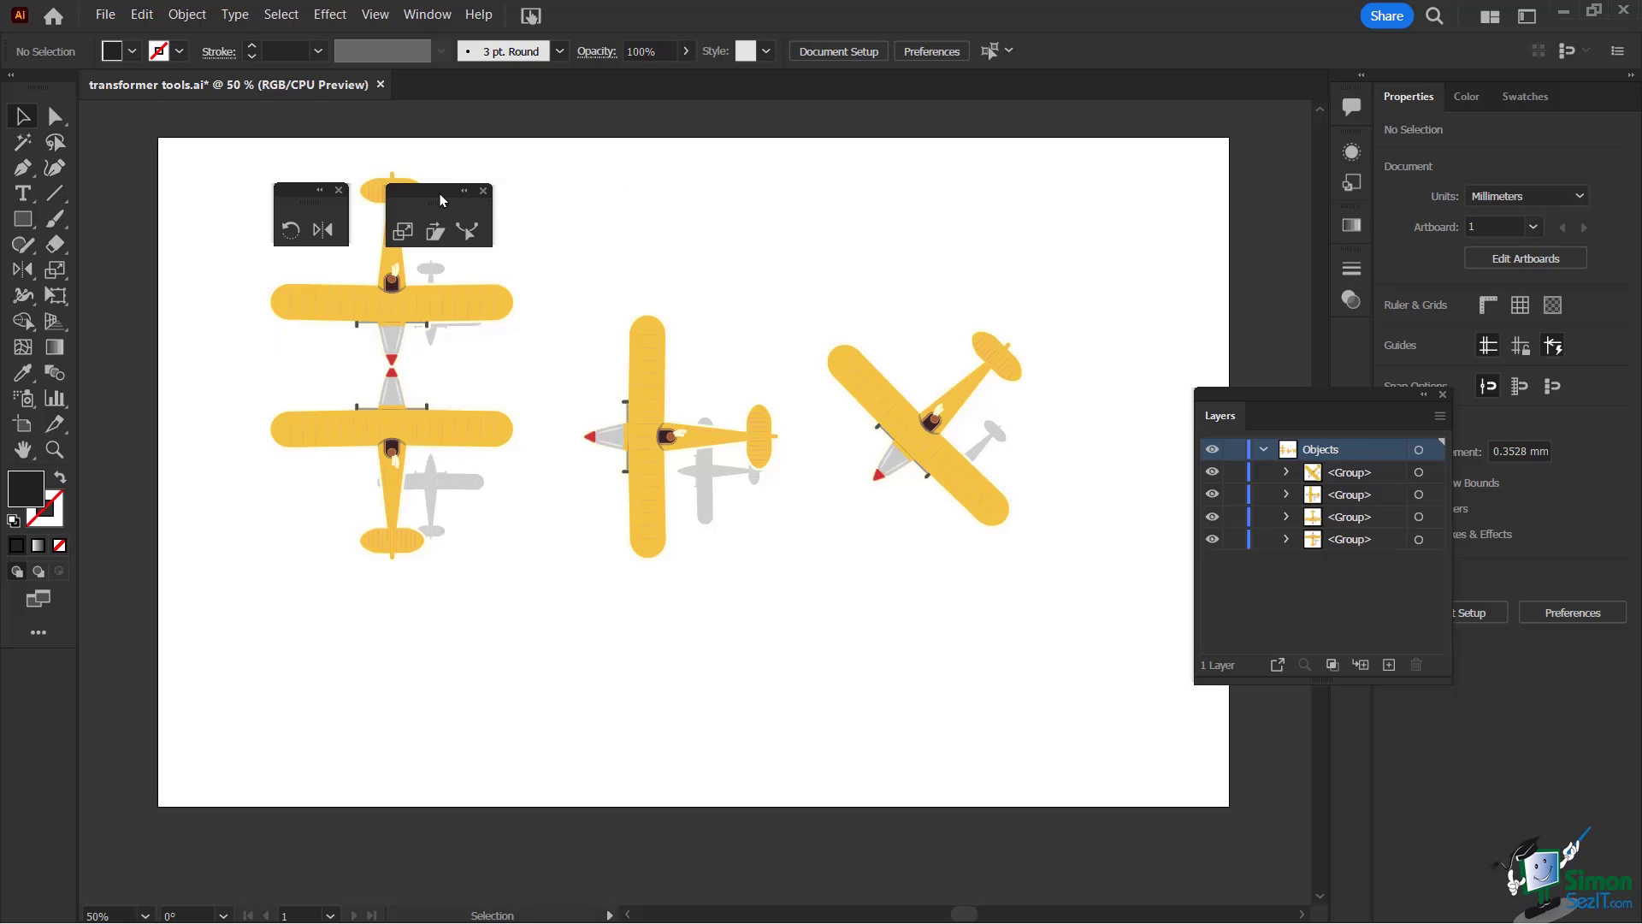
left_click_drag(440, 193, 702, 162)
left_click_drag(287, 197, 859, 174)
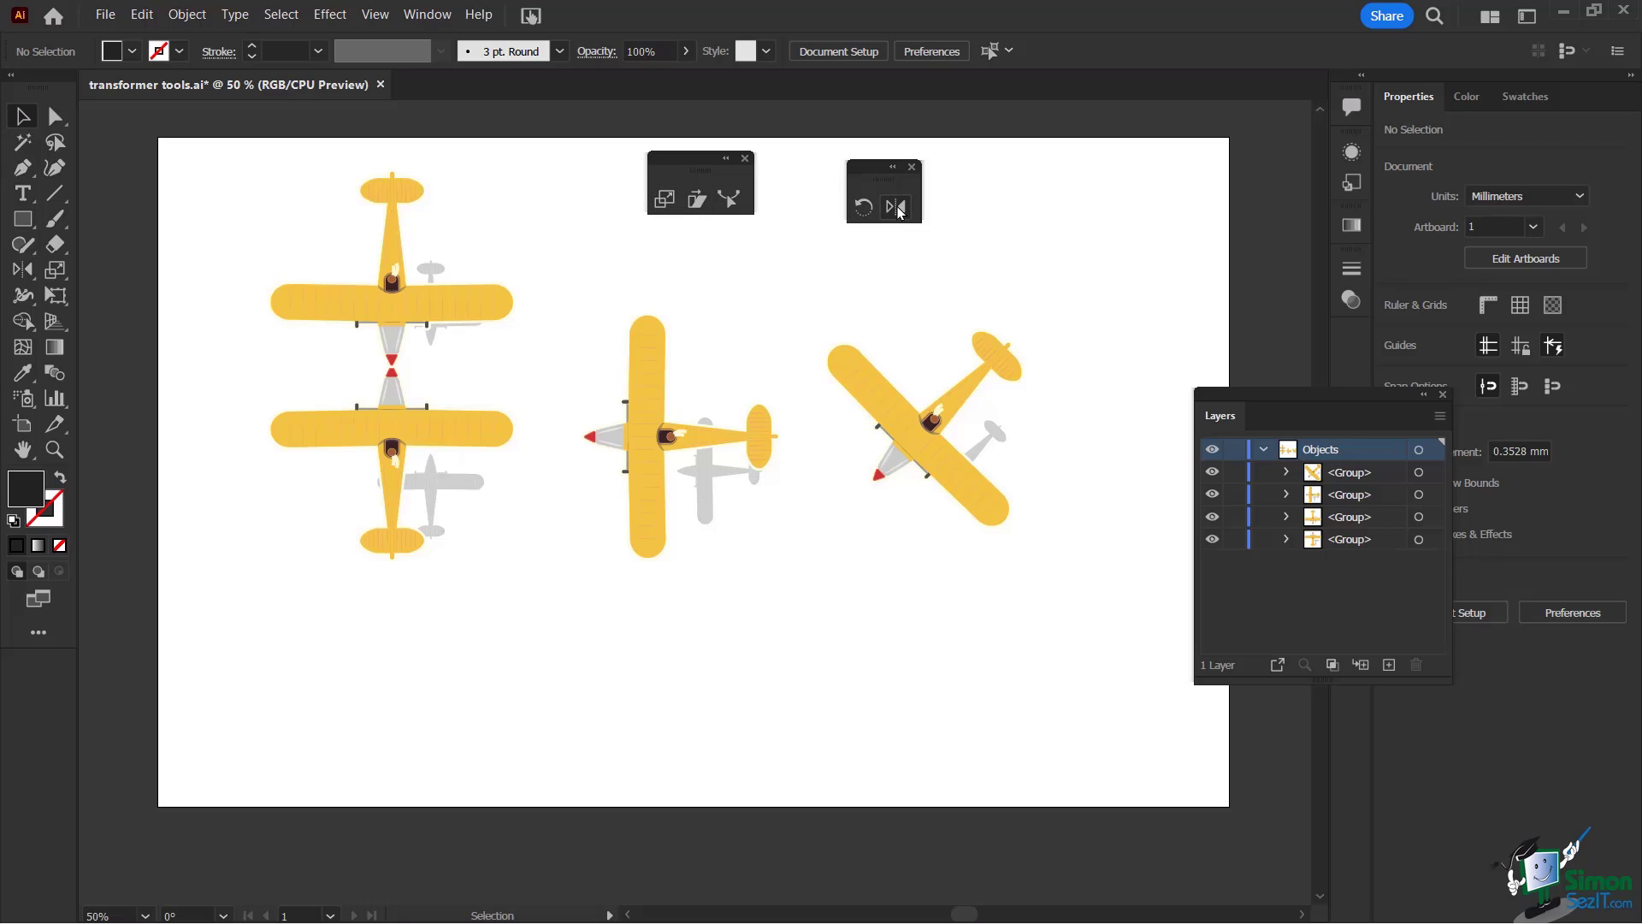
left_click(395, 261)
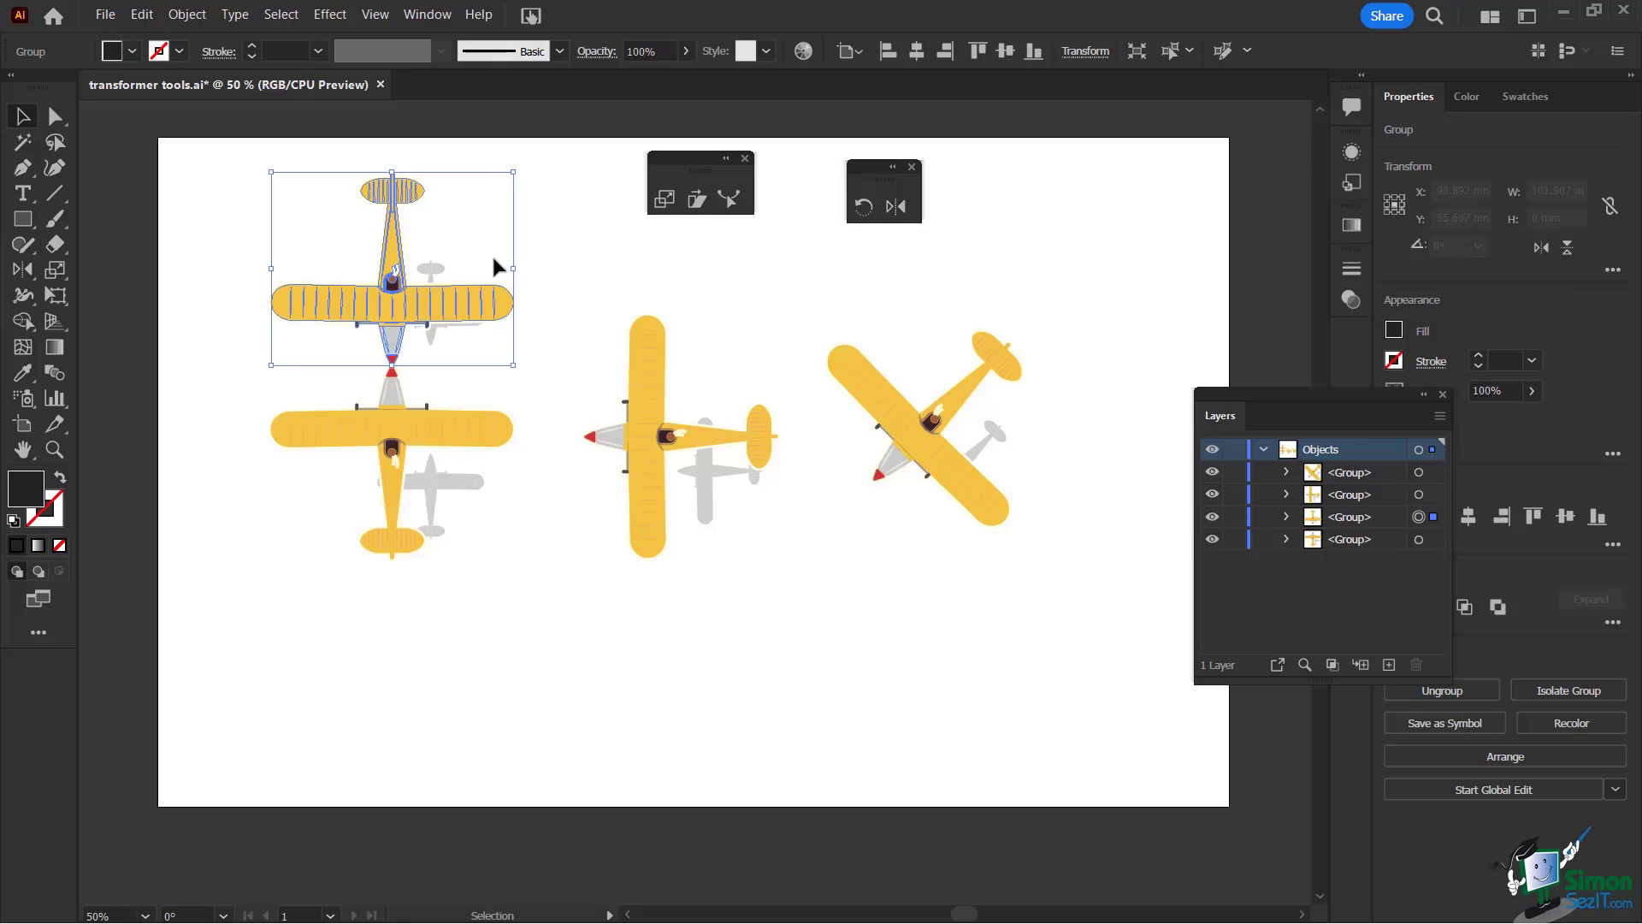
left_click(900, 209)
double_click(900, 209)
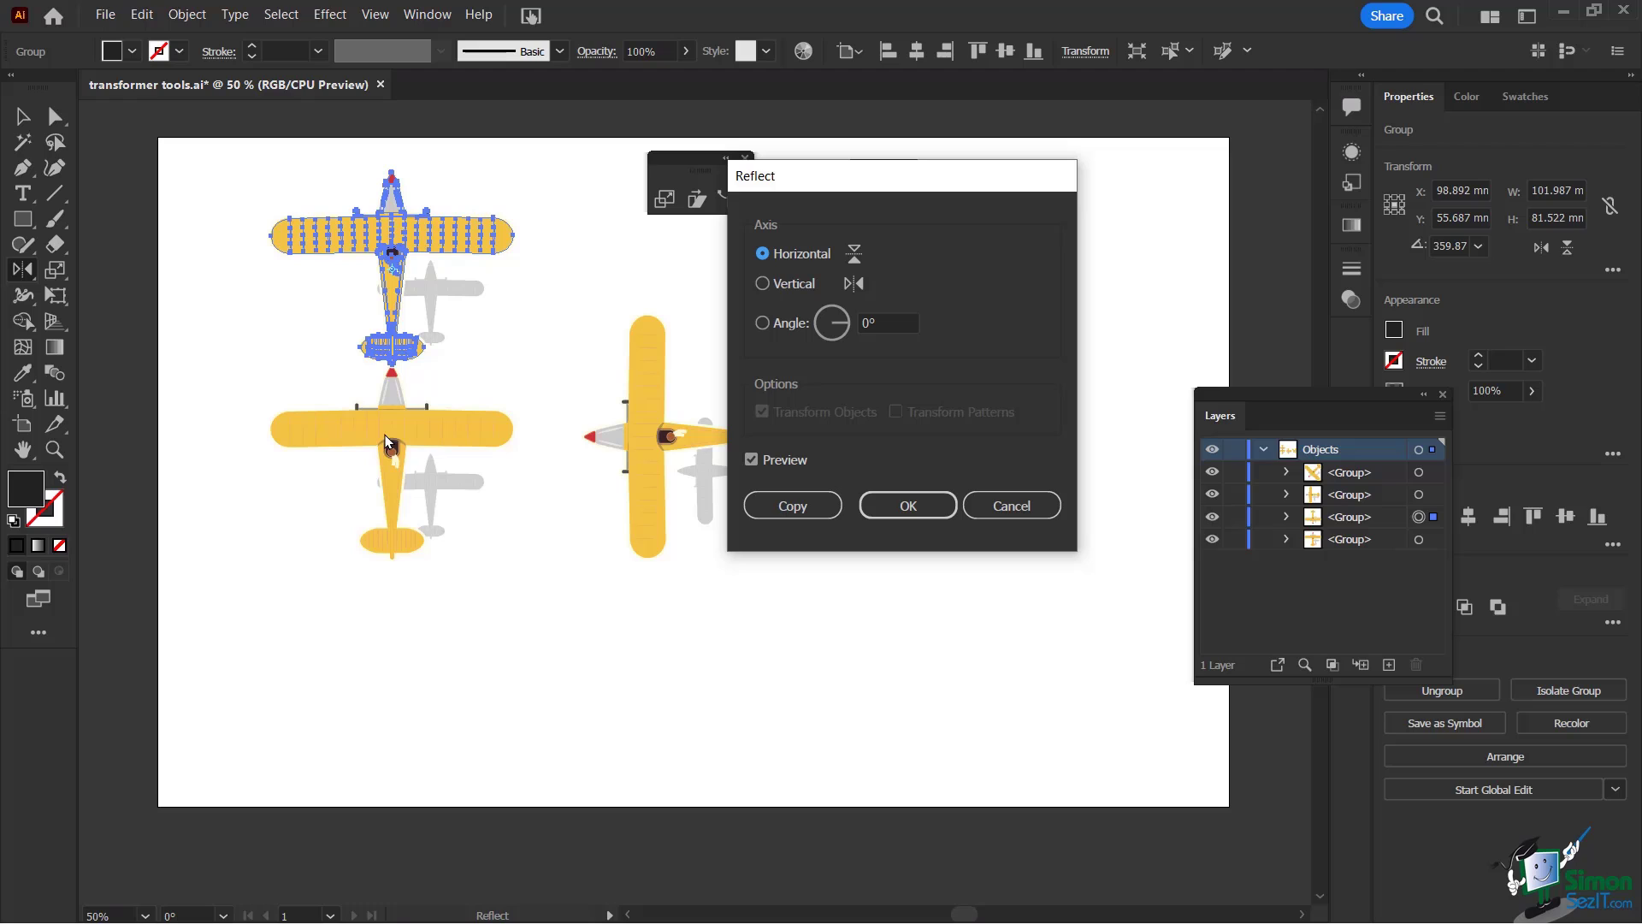
left_click(1020, 506)
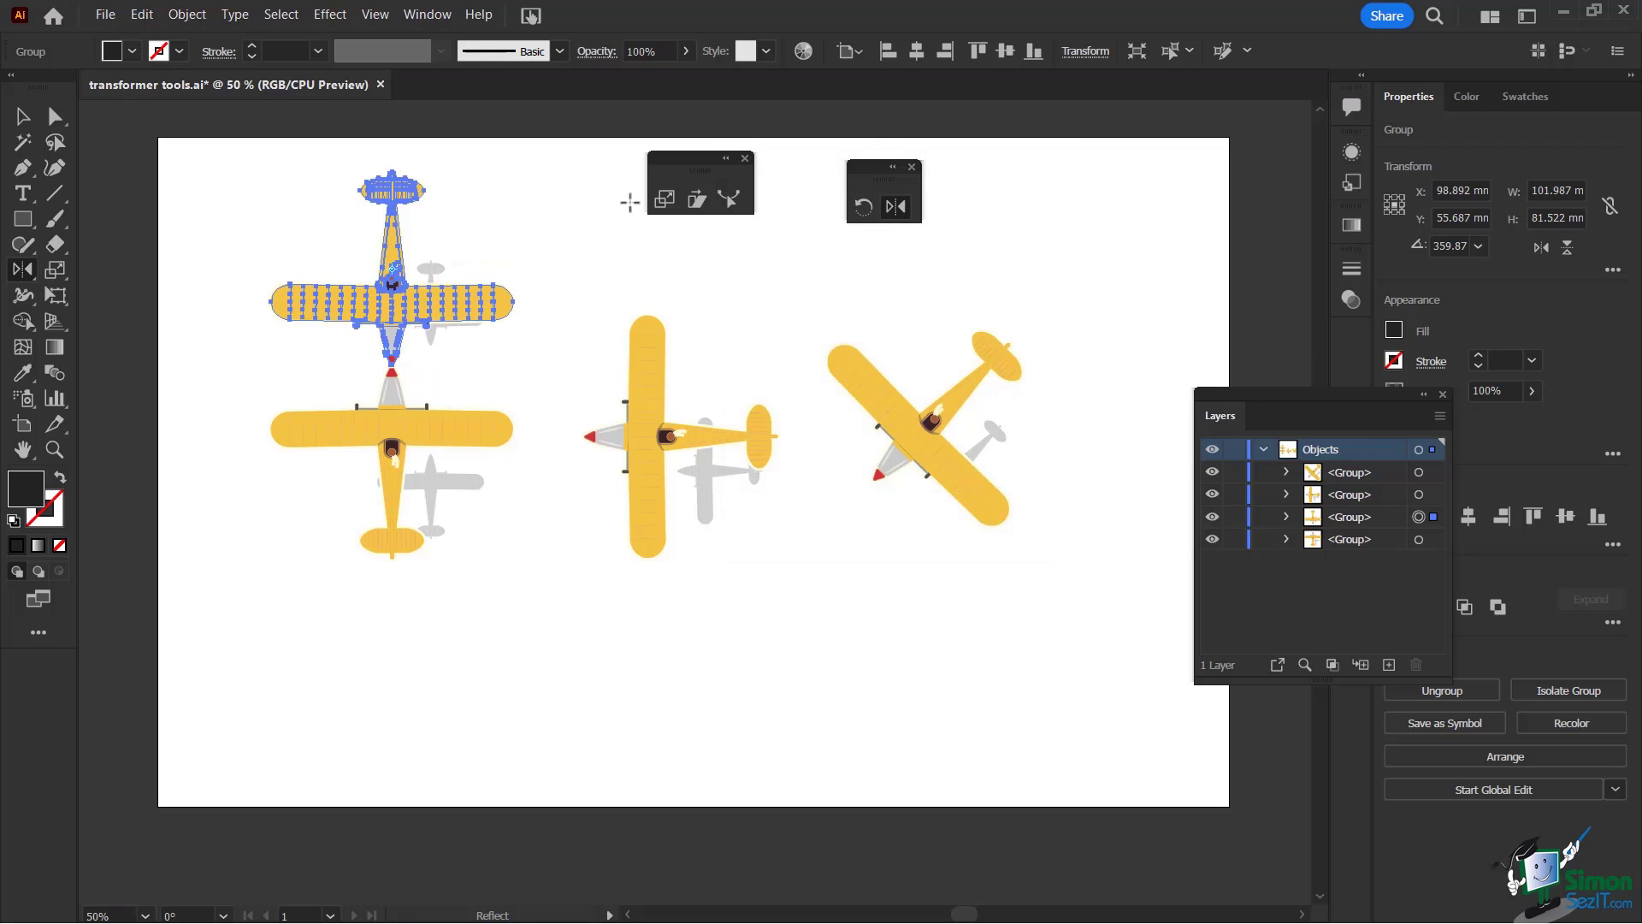
left_click_drag(692, 173, 697, 183)
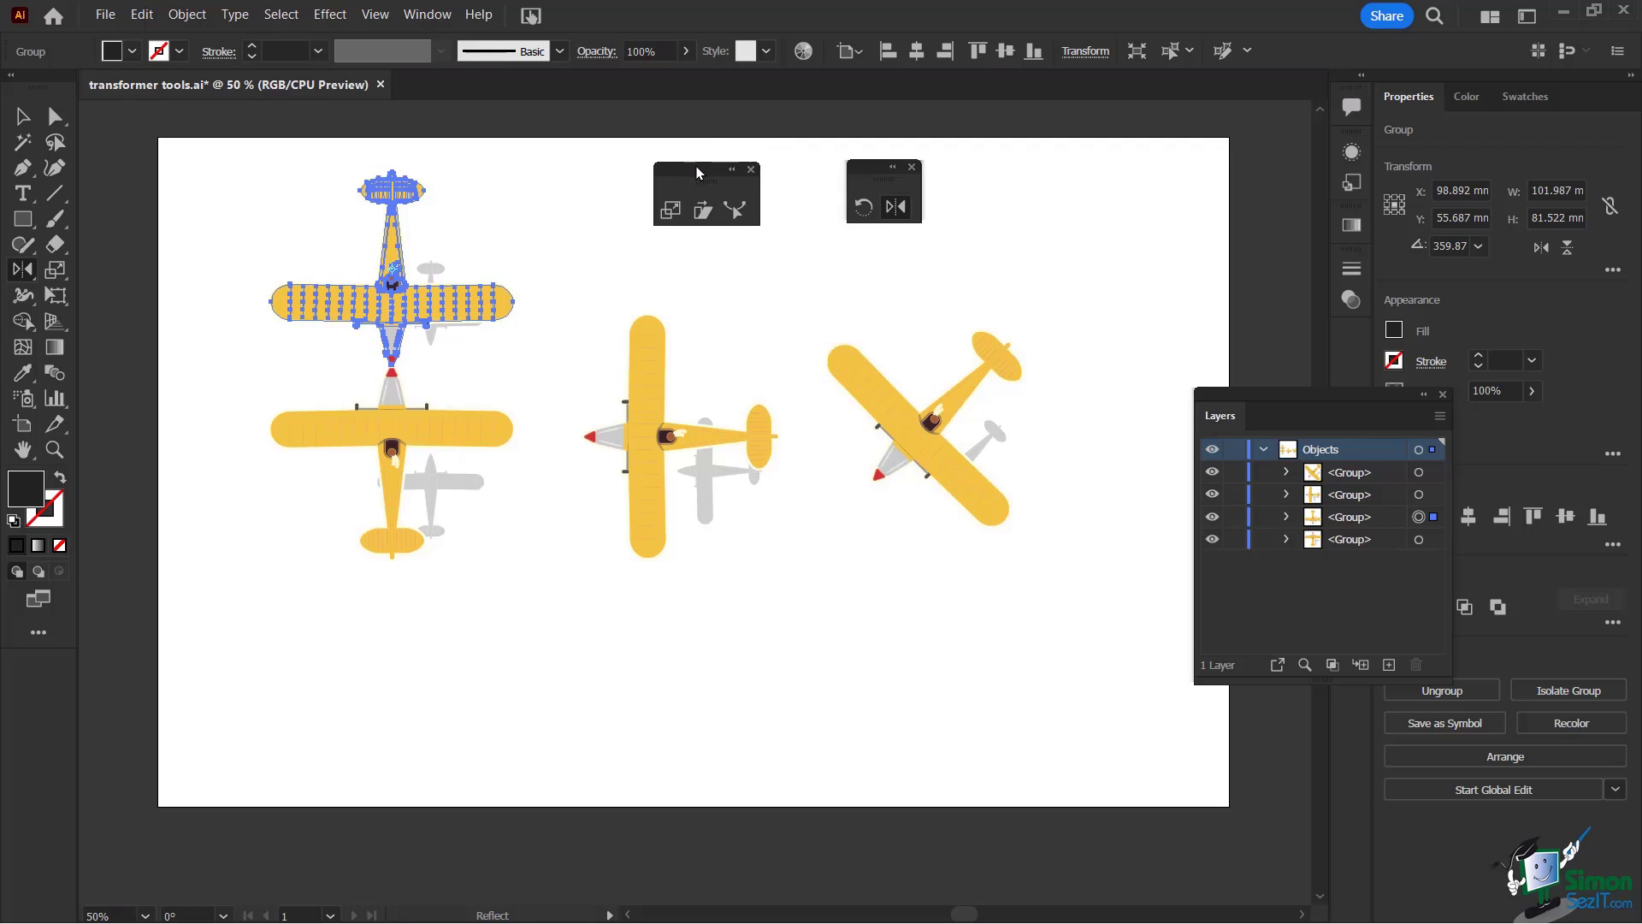
With the Scale tool, stretch the 90° airplane copy horizontally from its center to a width of about 114 mm.
left_click(22, 115)
left_click(657, 445)
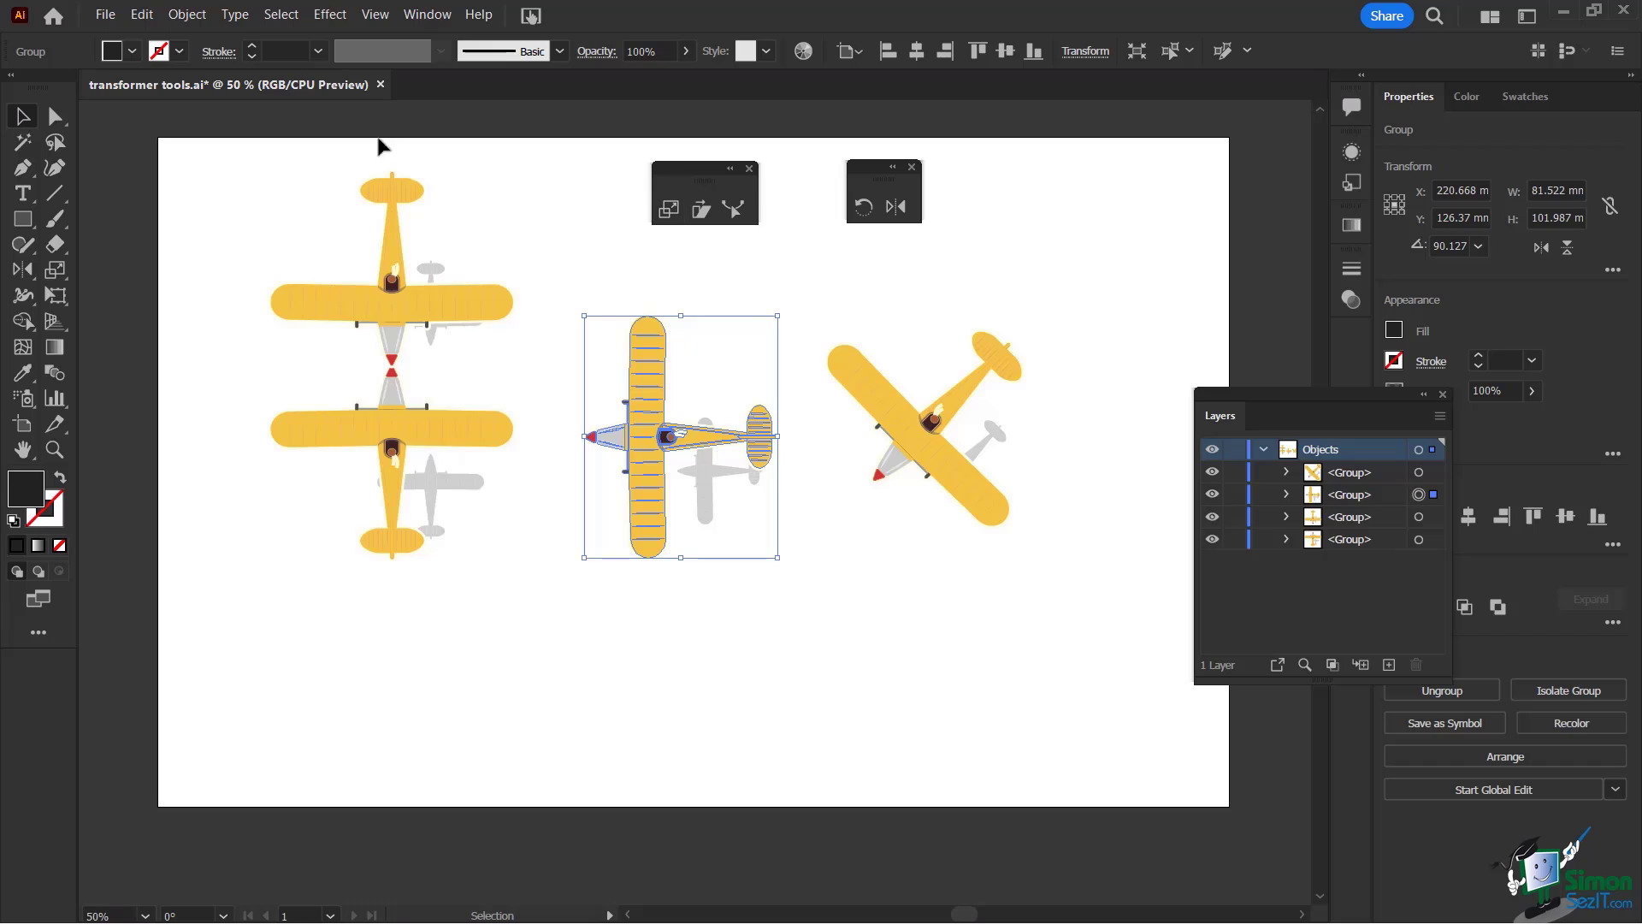
left_click(668, 211)
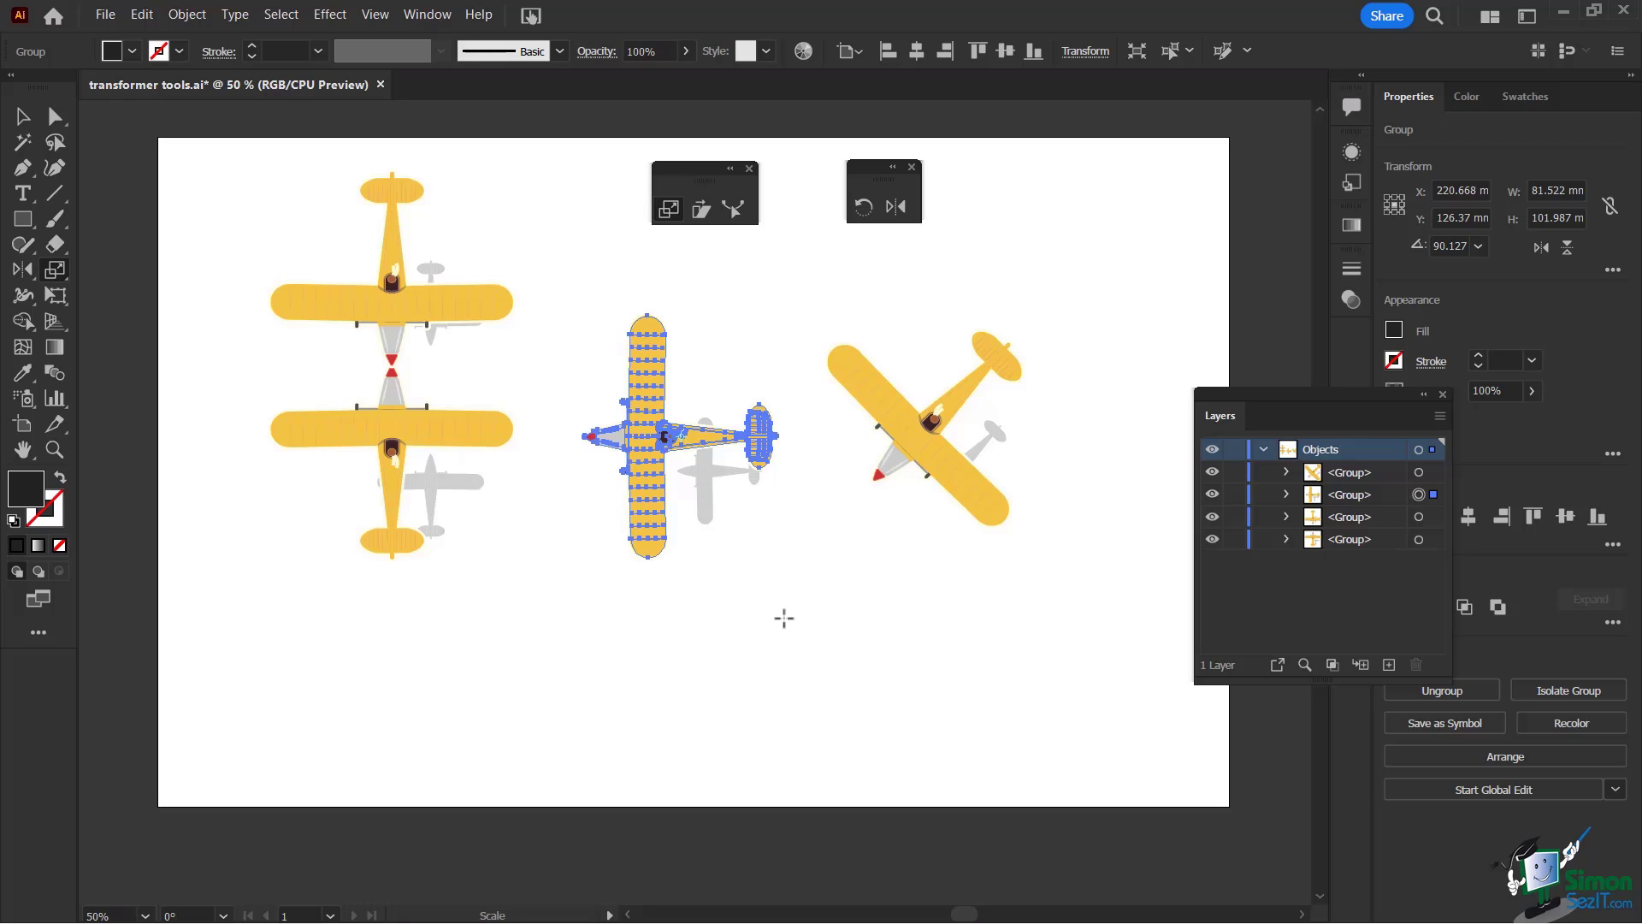
left_click_drag(785, 617, 788, 572)
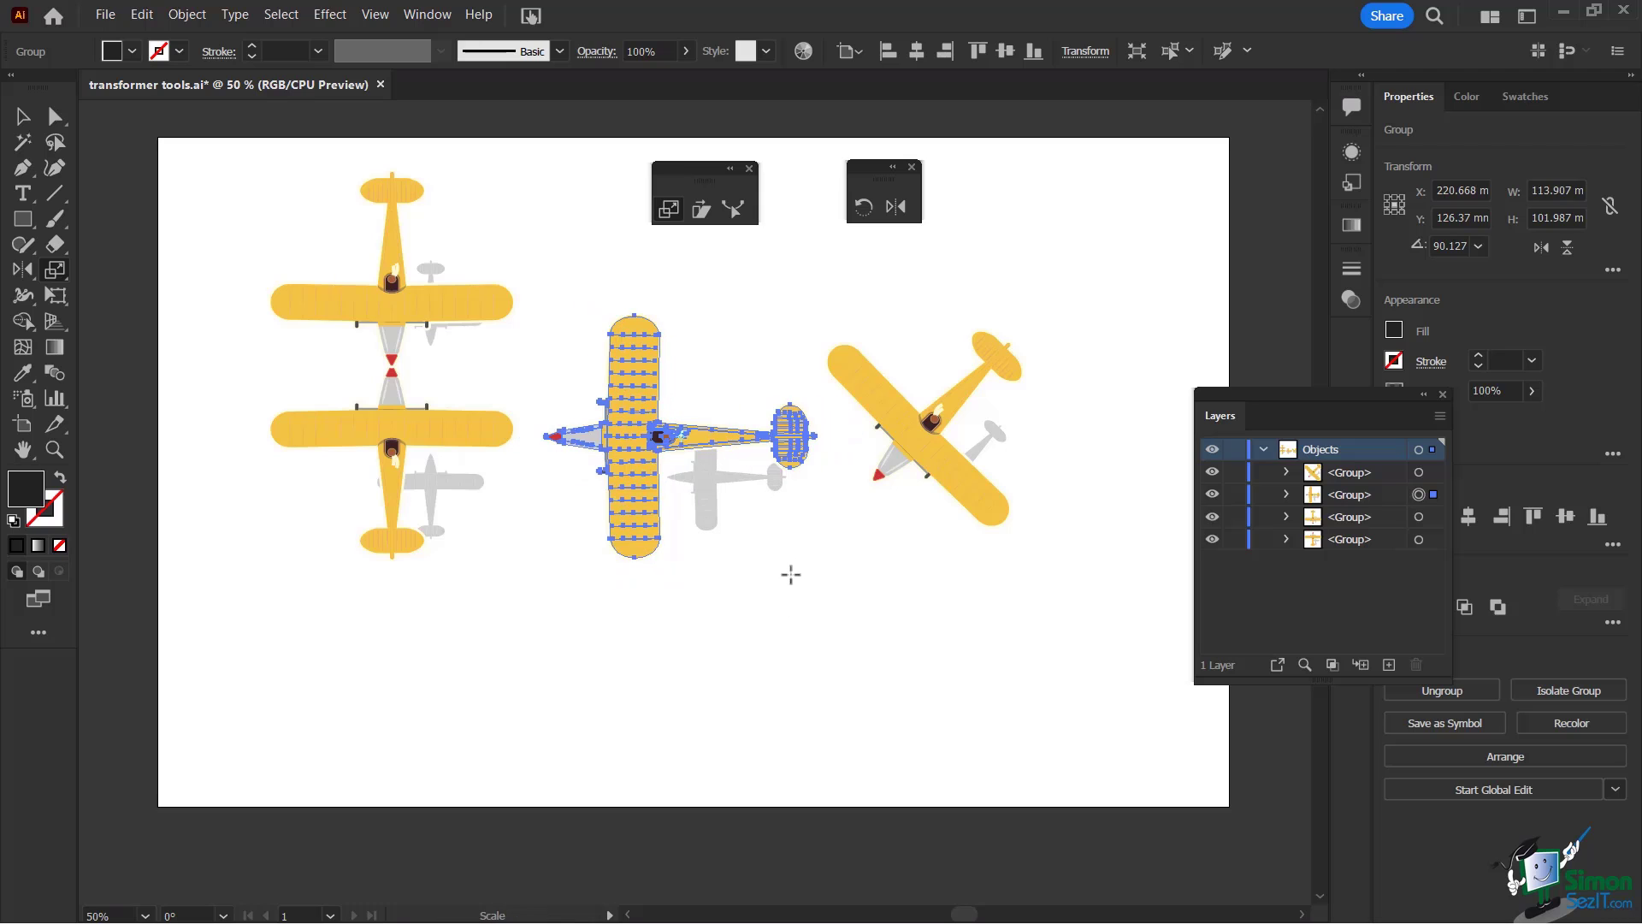
key("v")
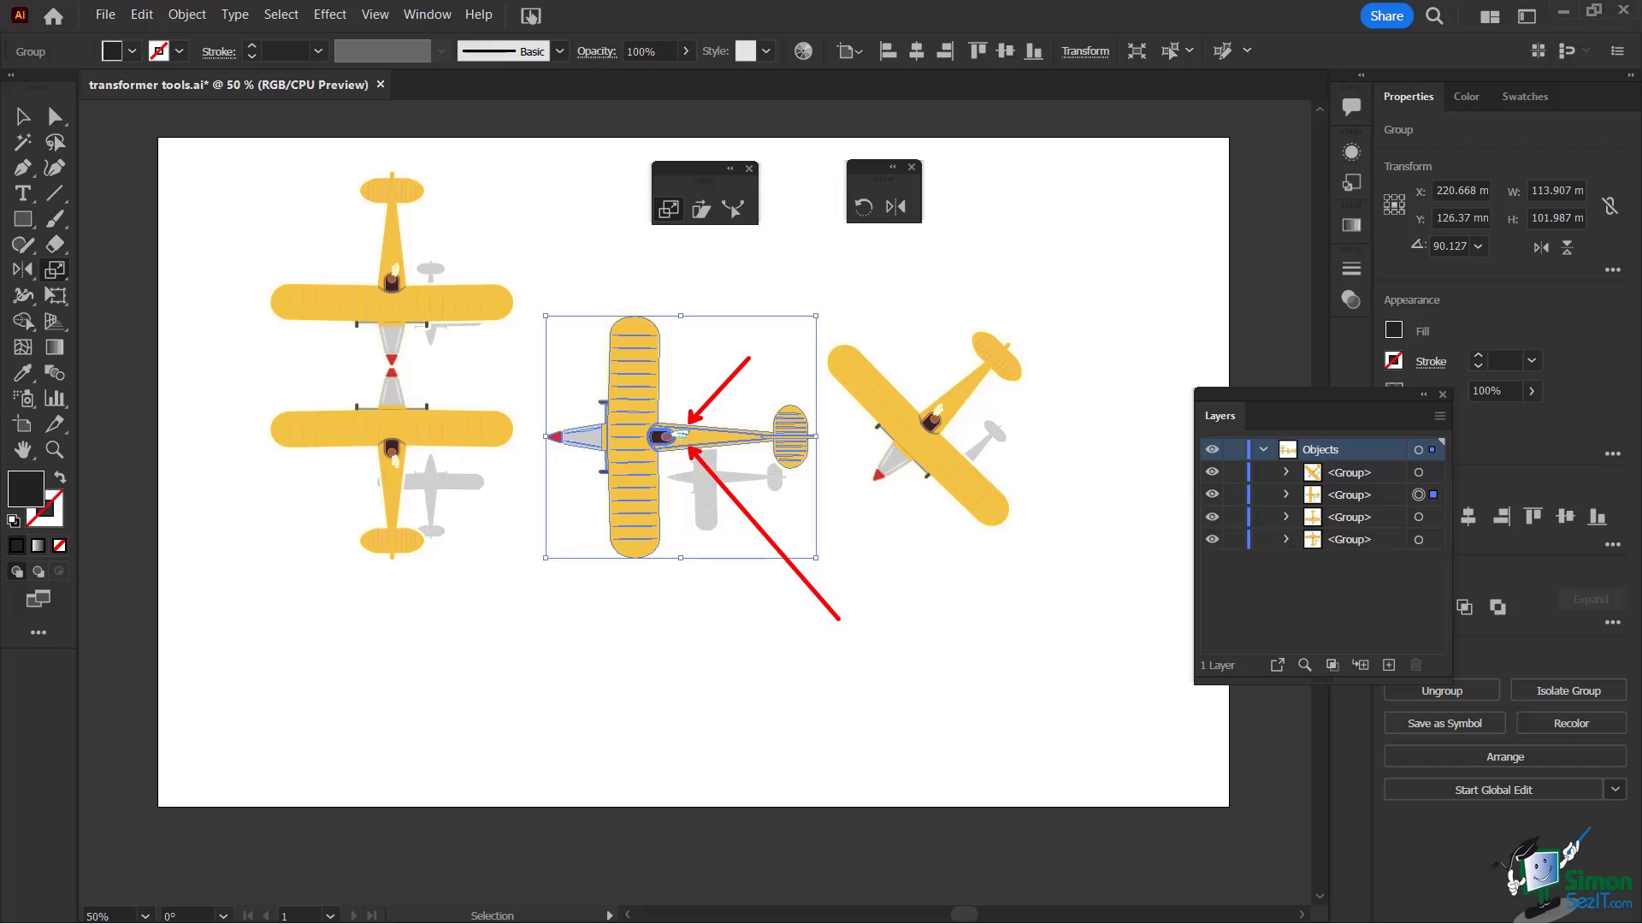
Set a scaling reference point beside the same airplane's lower wingtip and scale it freehand to about 80 by 105 mm.
key("s")
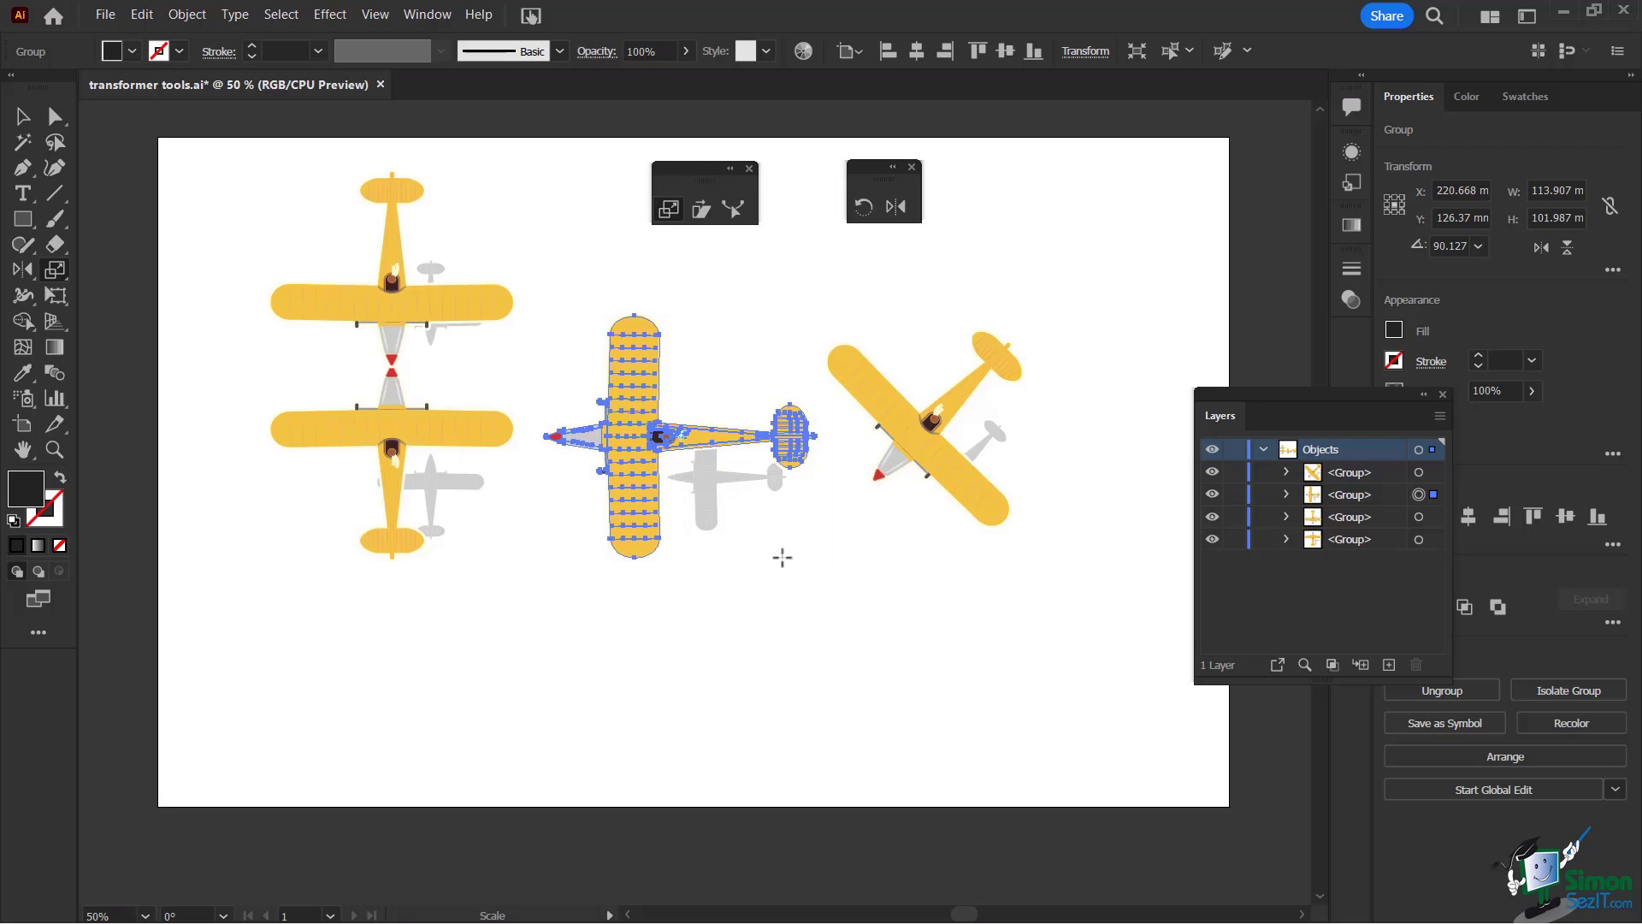
left_click(594, 556)
left_click_drag(561, 604, 517, 615)
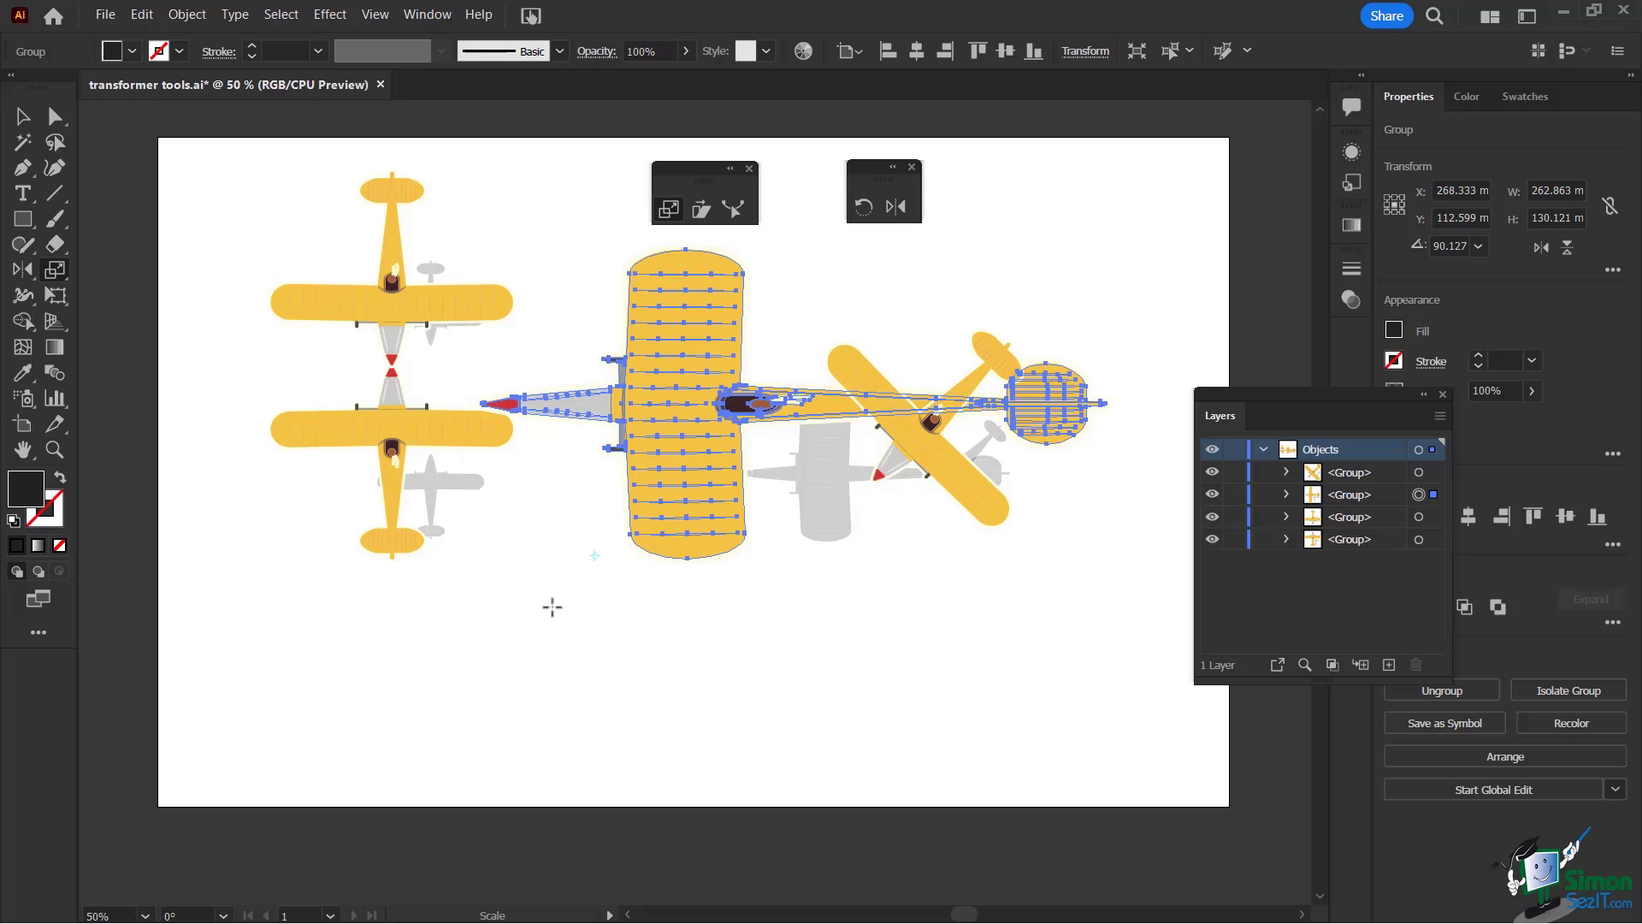
left_click_drag(556, 600, 653, 587)
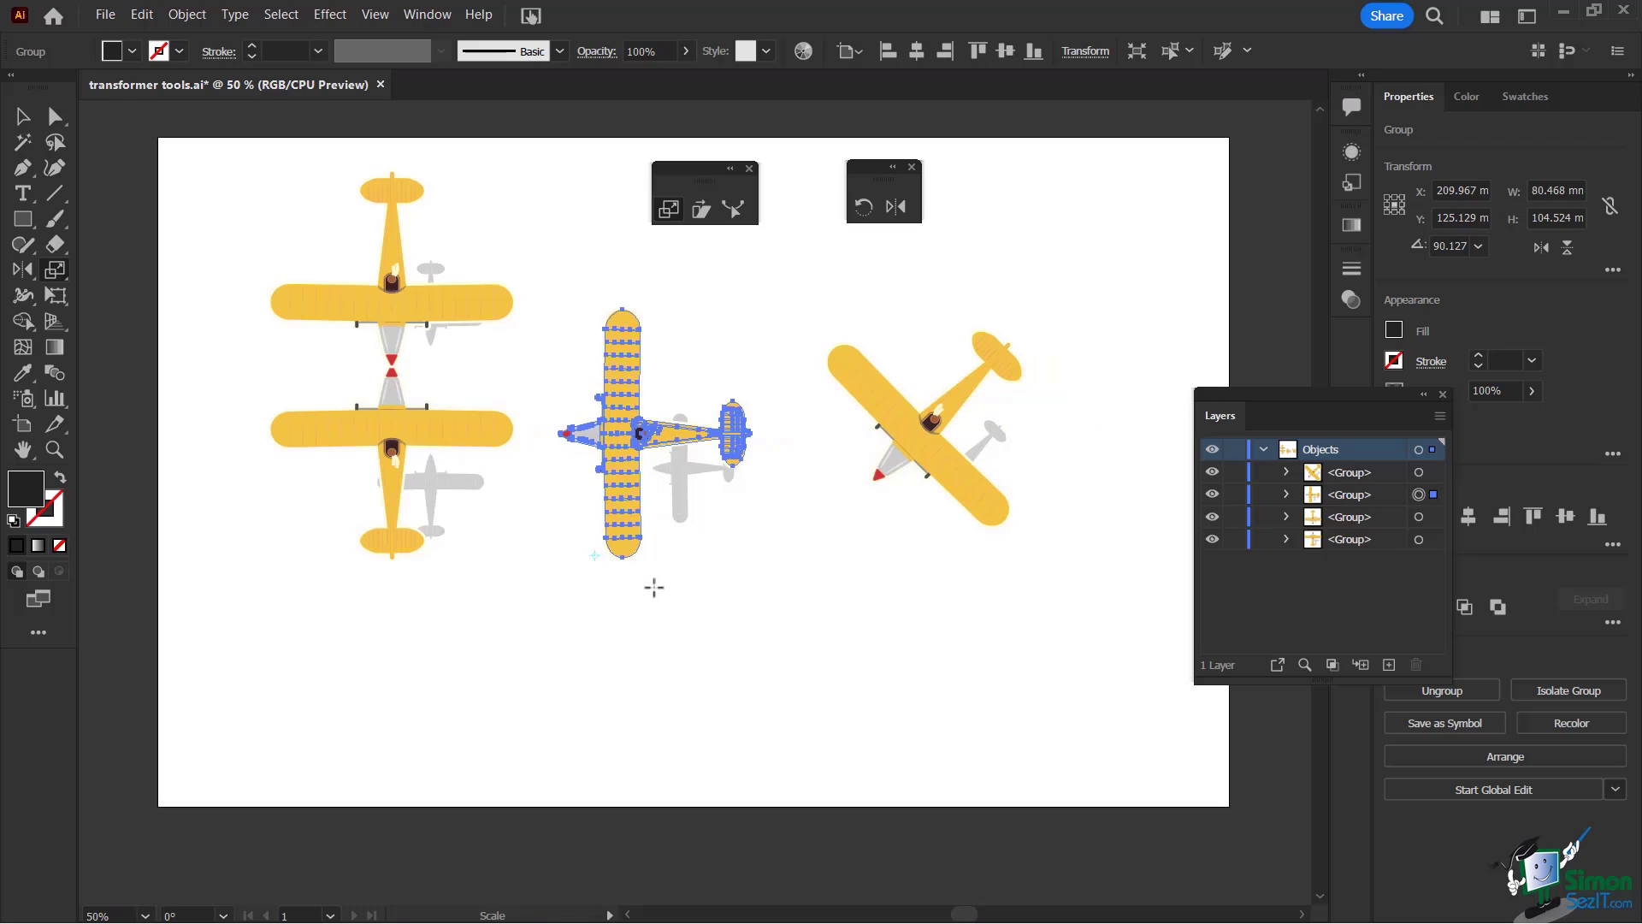
Scale the same airplane uniformly to 55.47% through the Scale options.
double_click(668, 214)
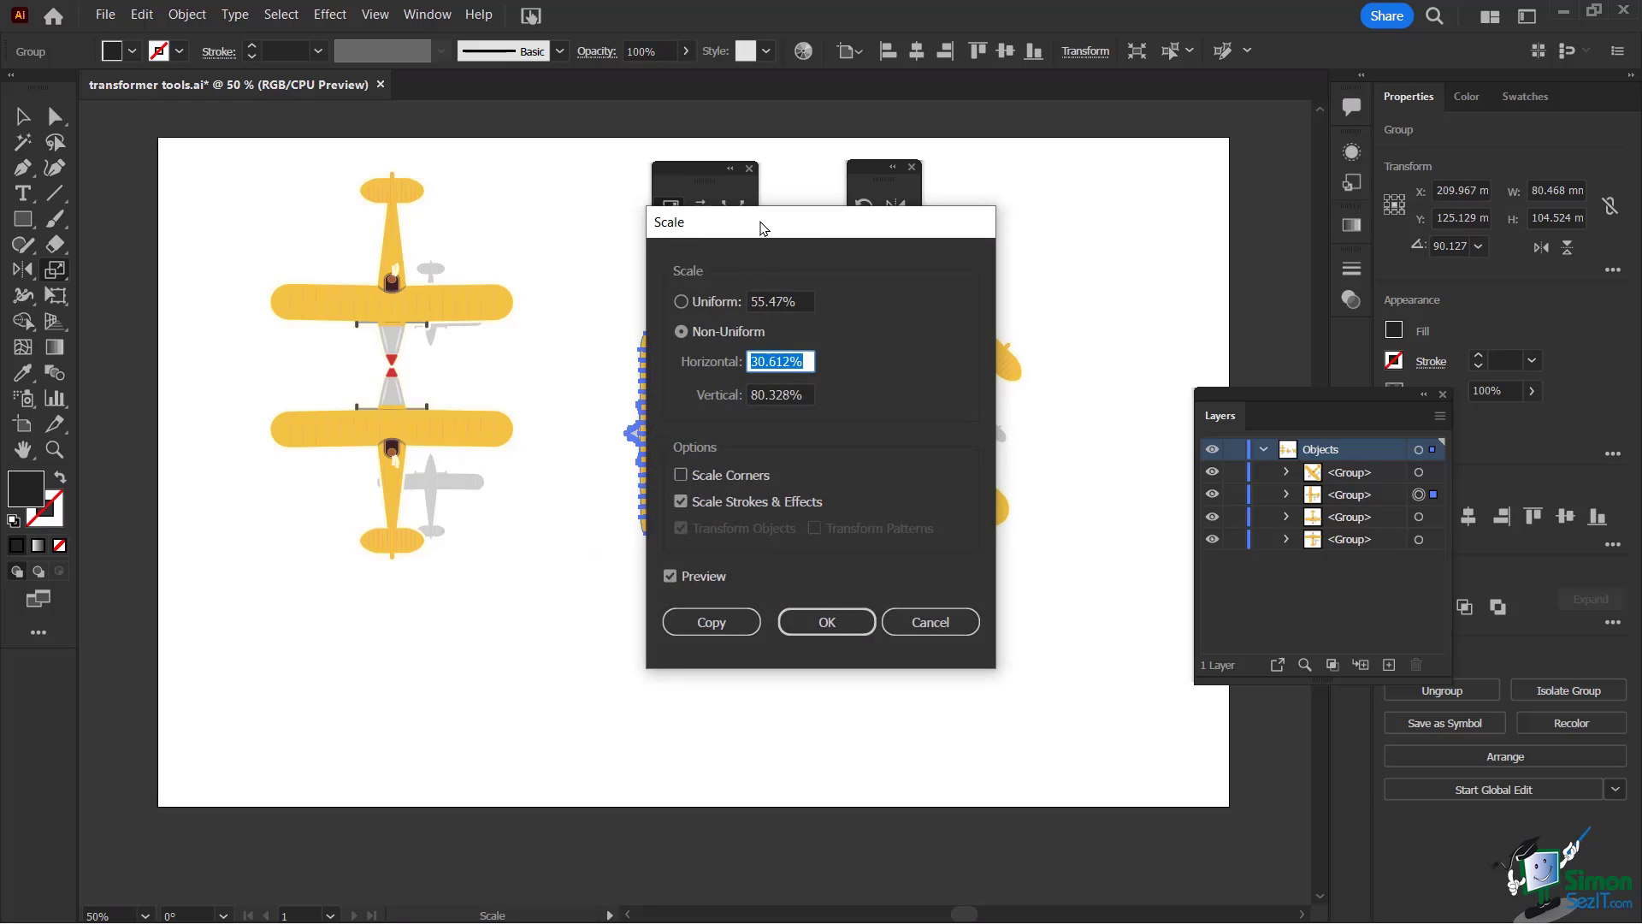
left_click_drag(757, 221, 1047, 145)
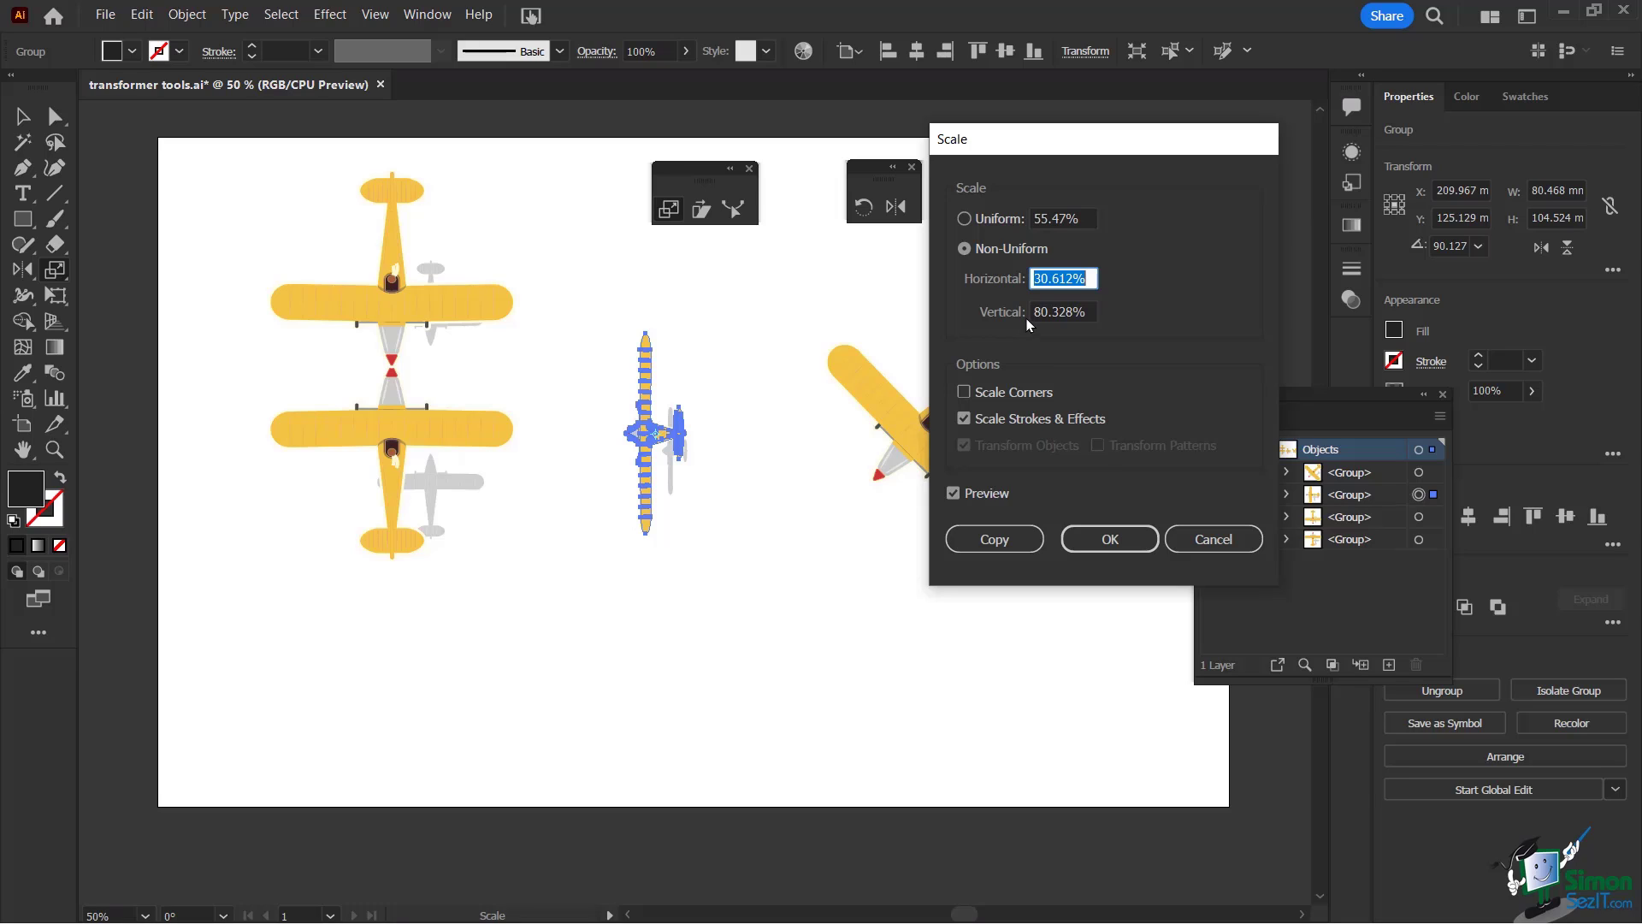
left_click(965, 218)
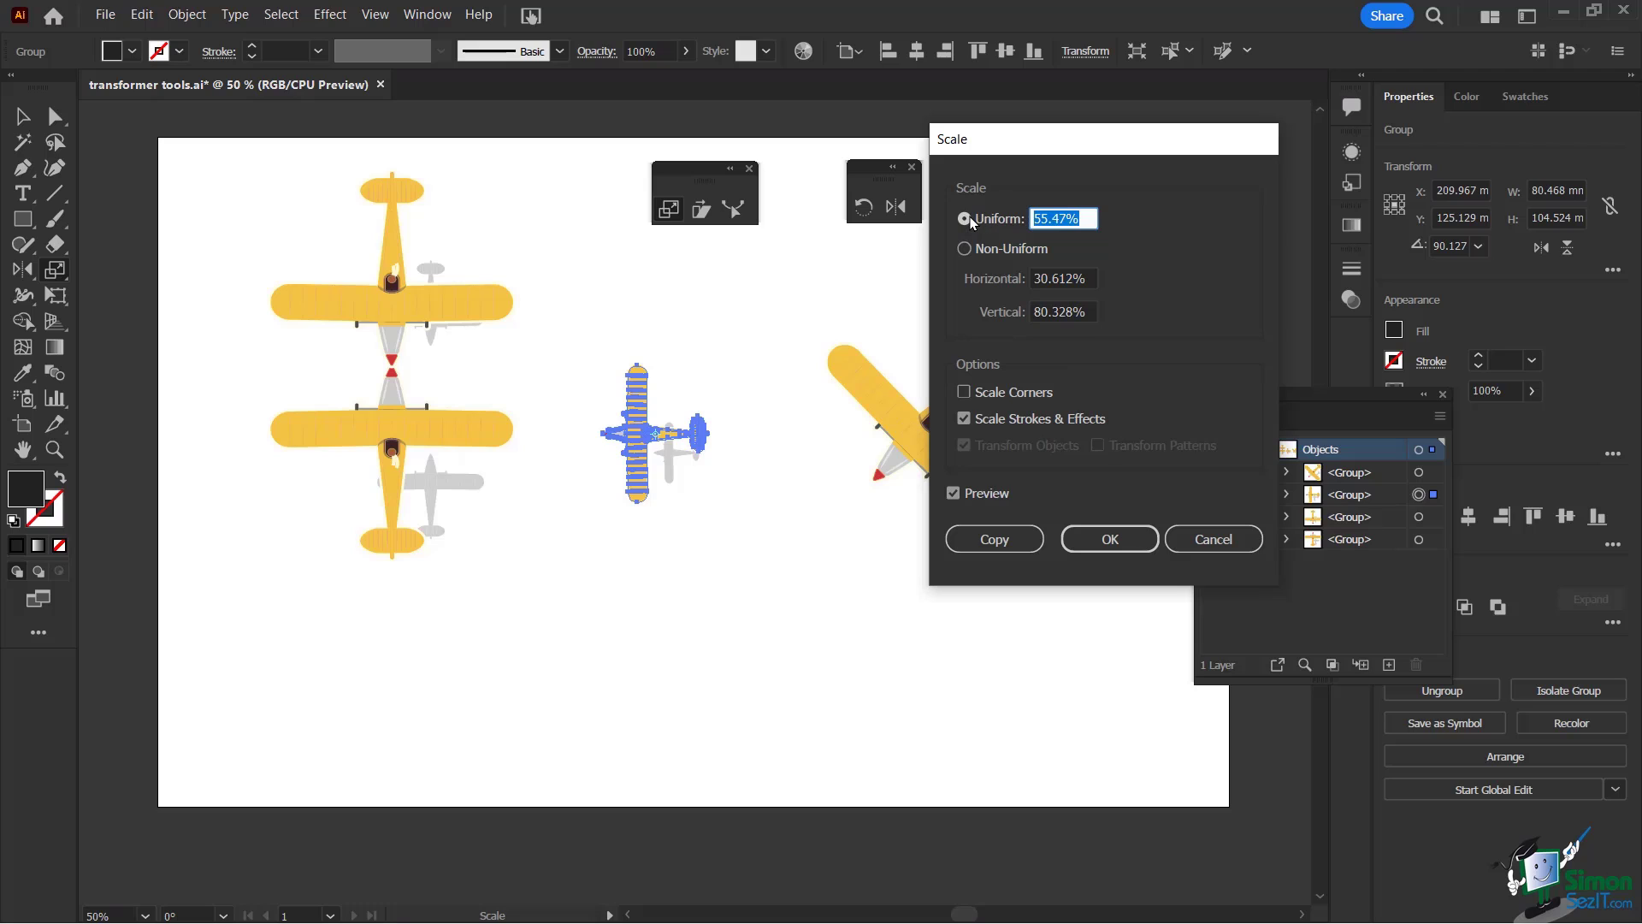
left_click(1115, 541)
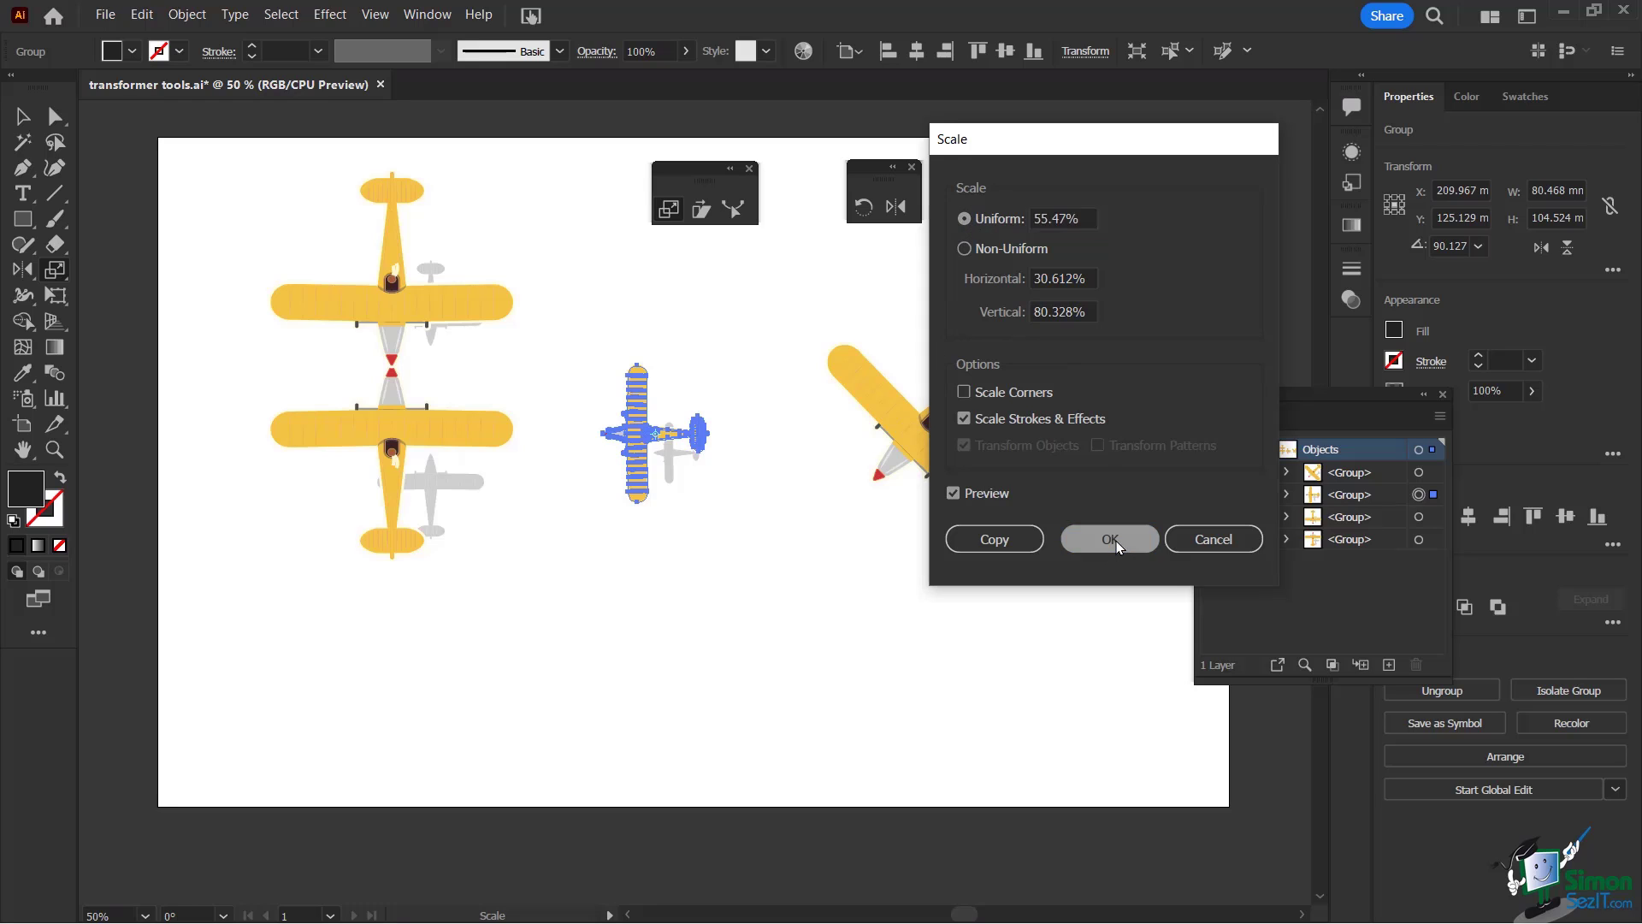
Scale the 90° airplane freehand to about 104 by 96 mm and make a copy of it scaled uniformly to 150%.
left_click_drag(604, 539, 537, 604)
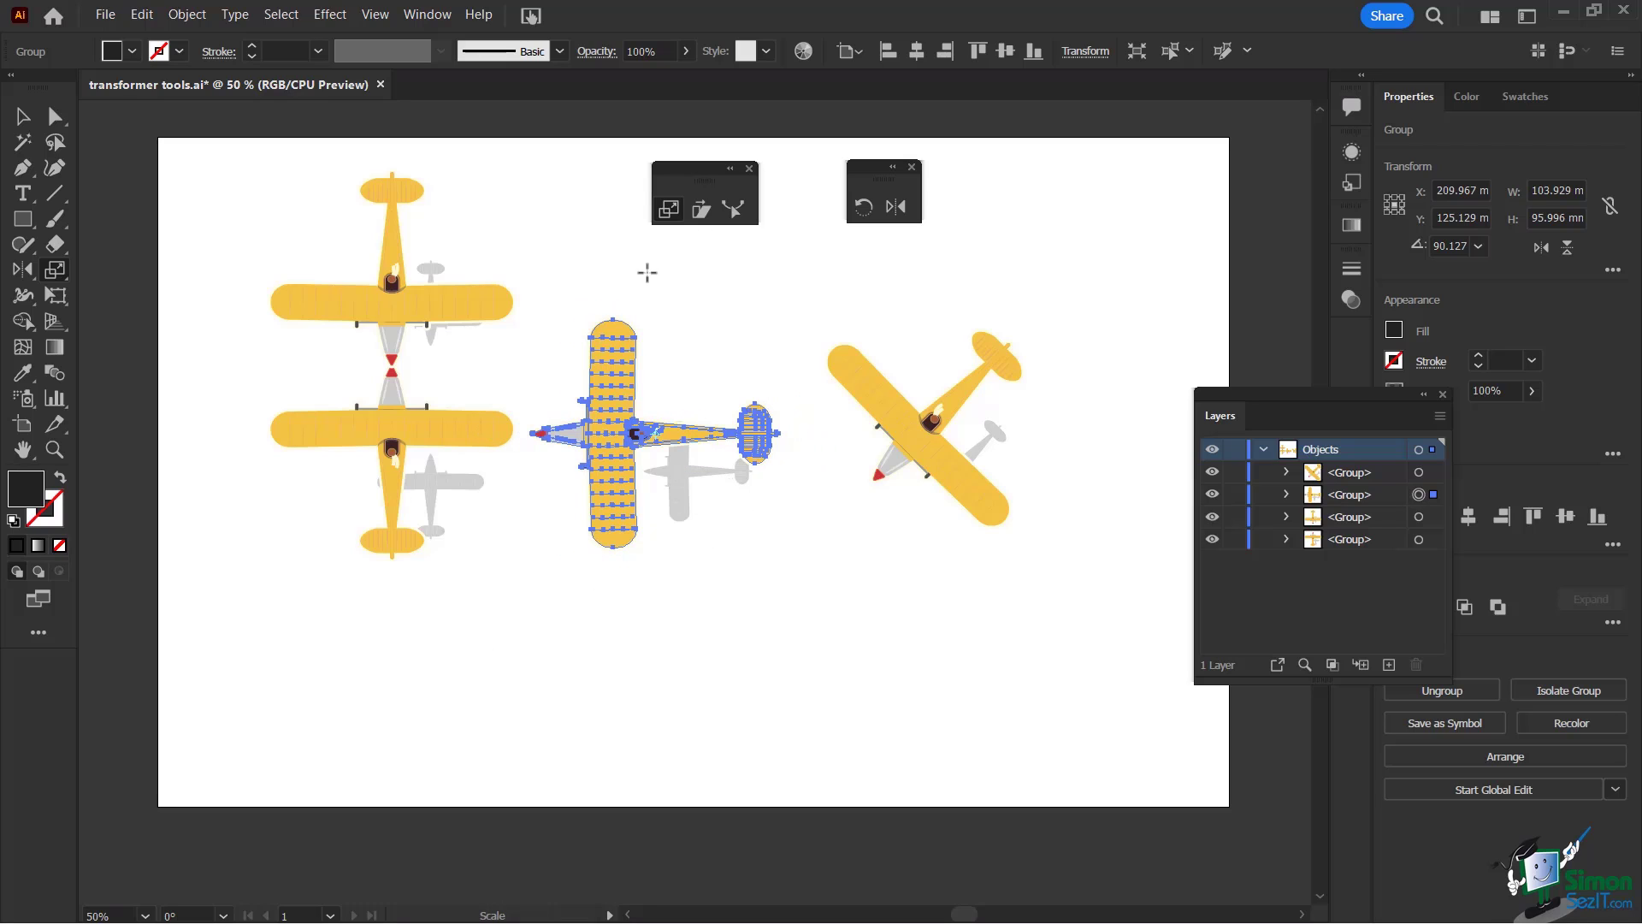
double_click(670, 210)
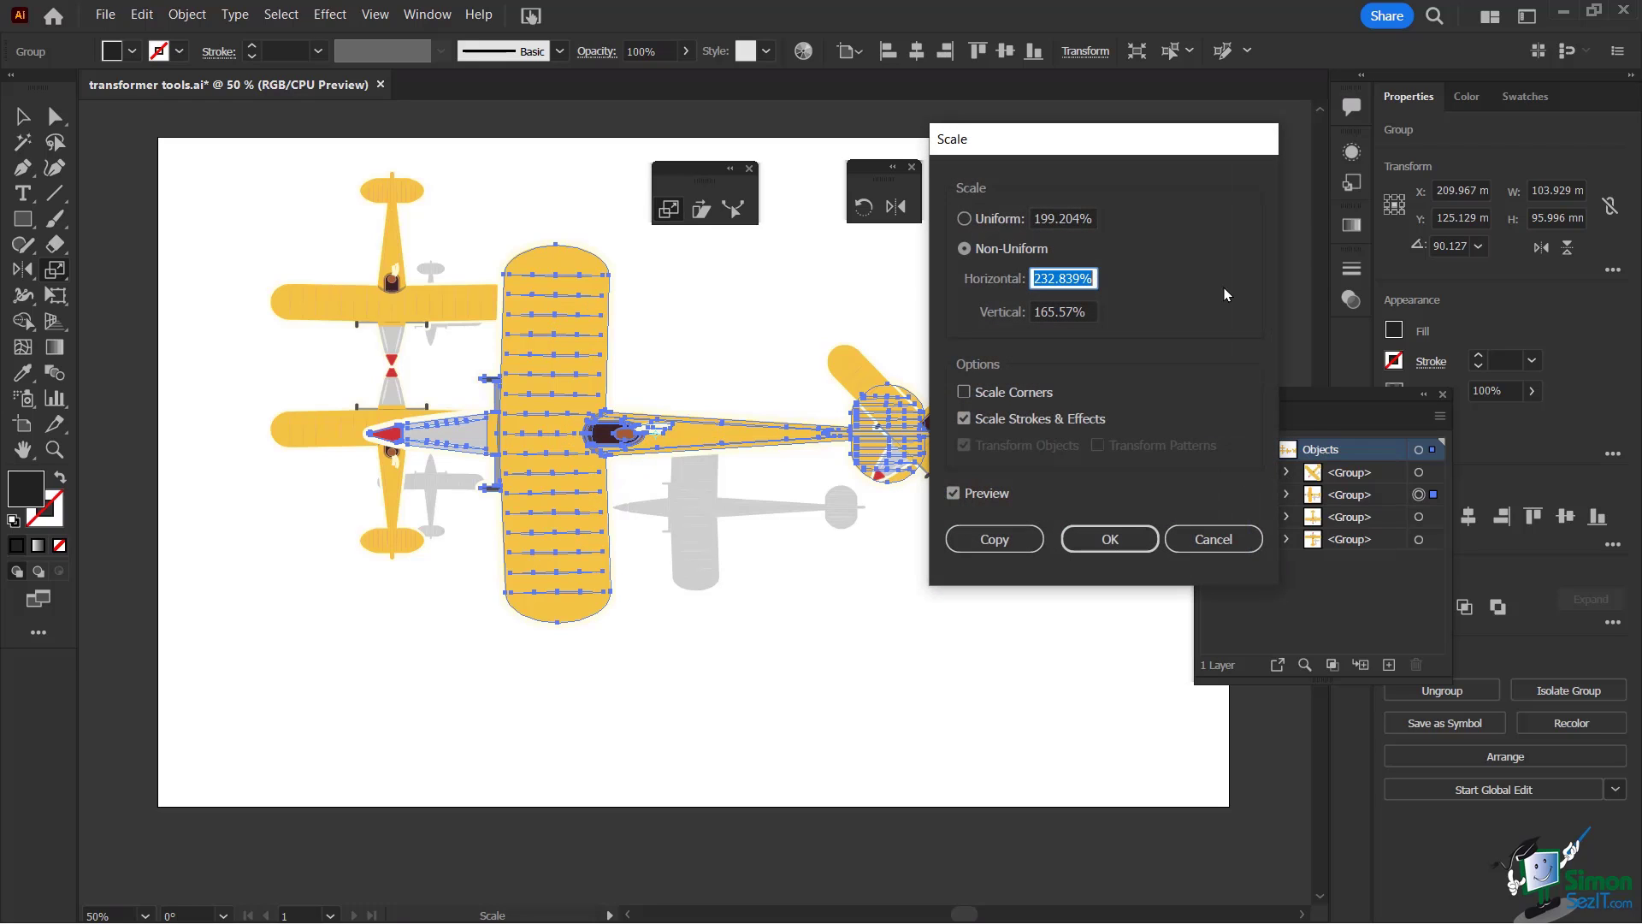
left_click(964, 219)
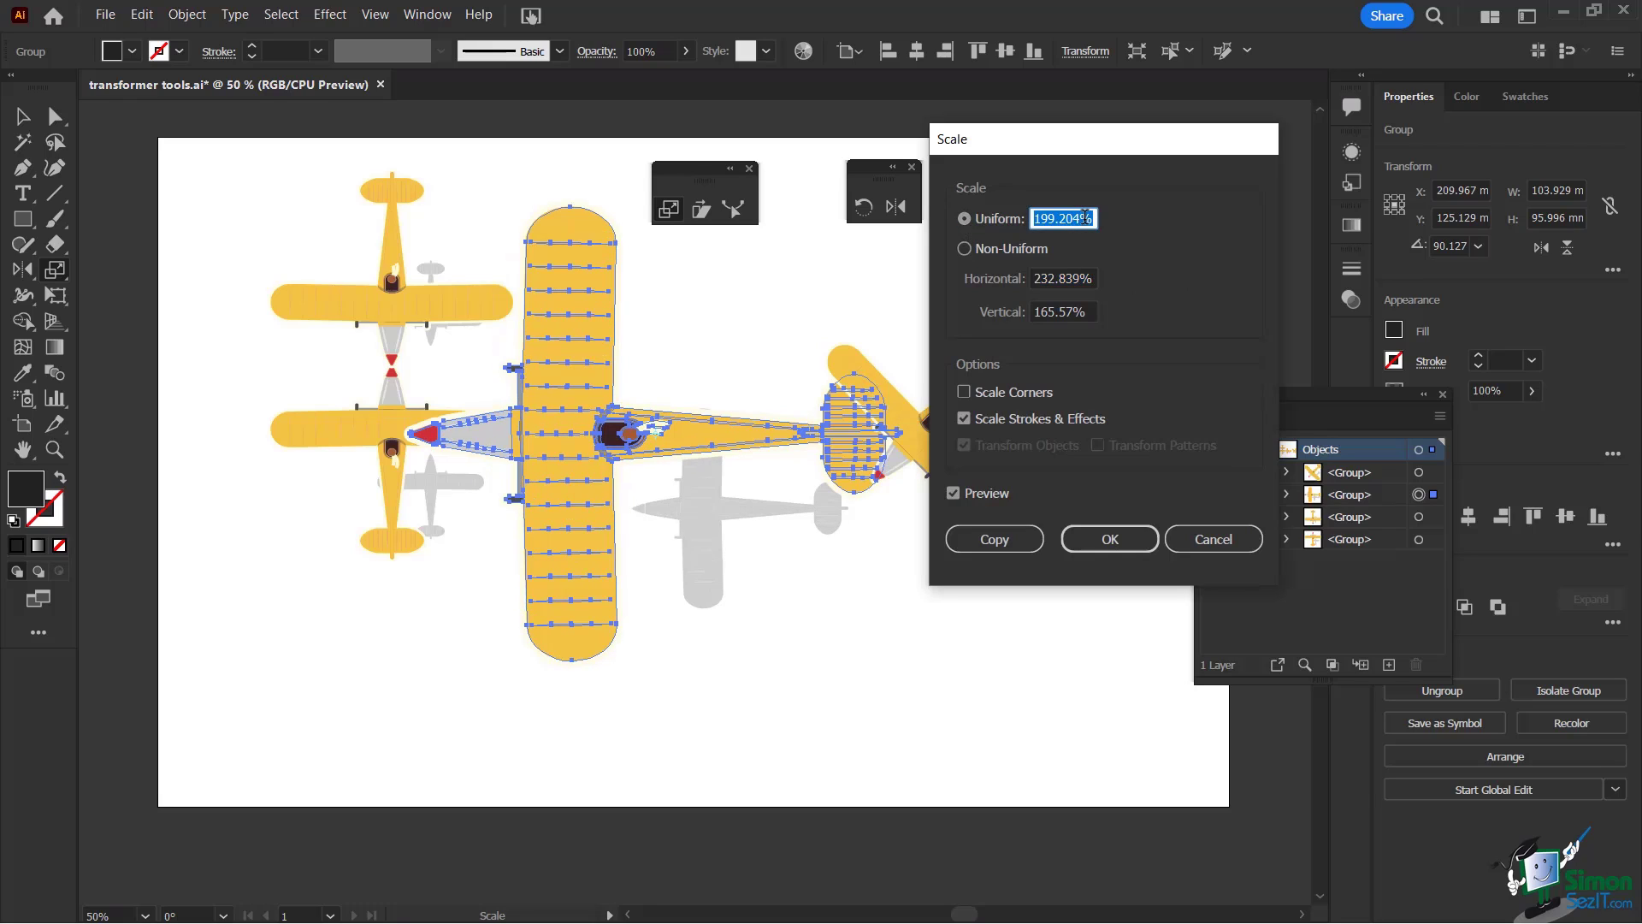
left_click_drag(1093, 217, 1029, 224)
type("150")
key("Tab")
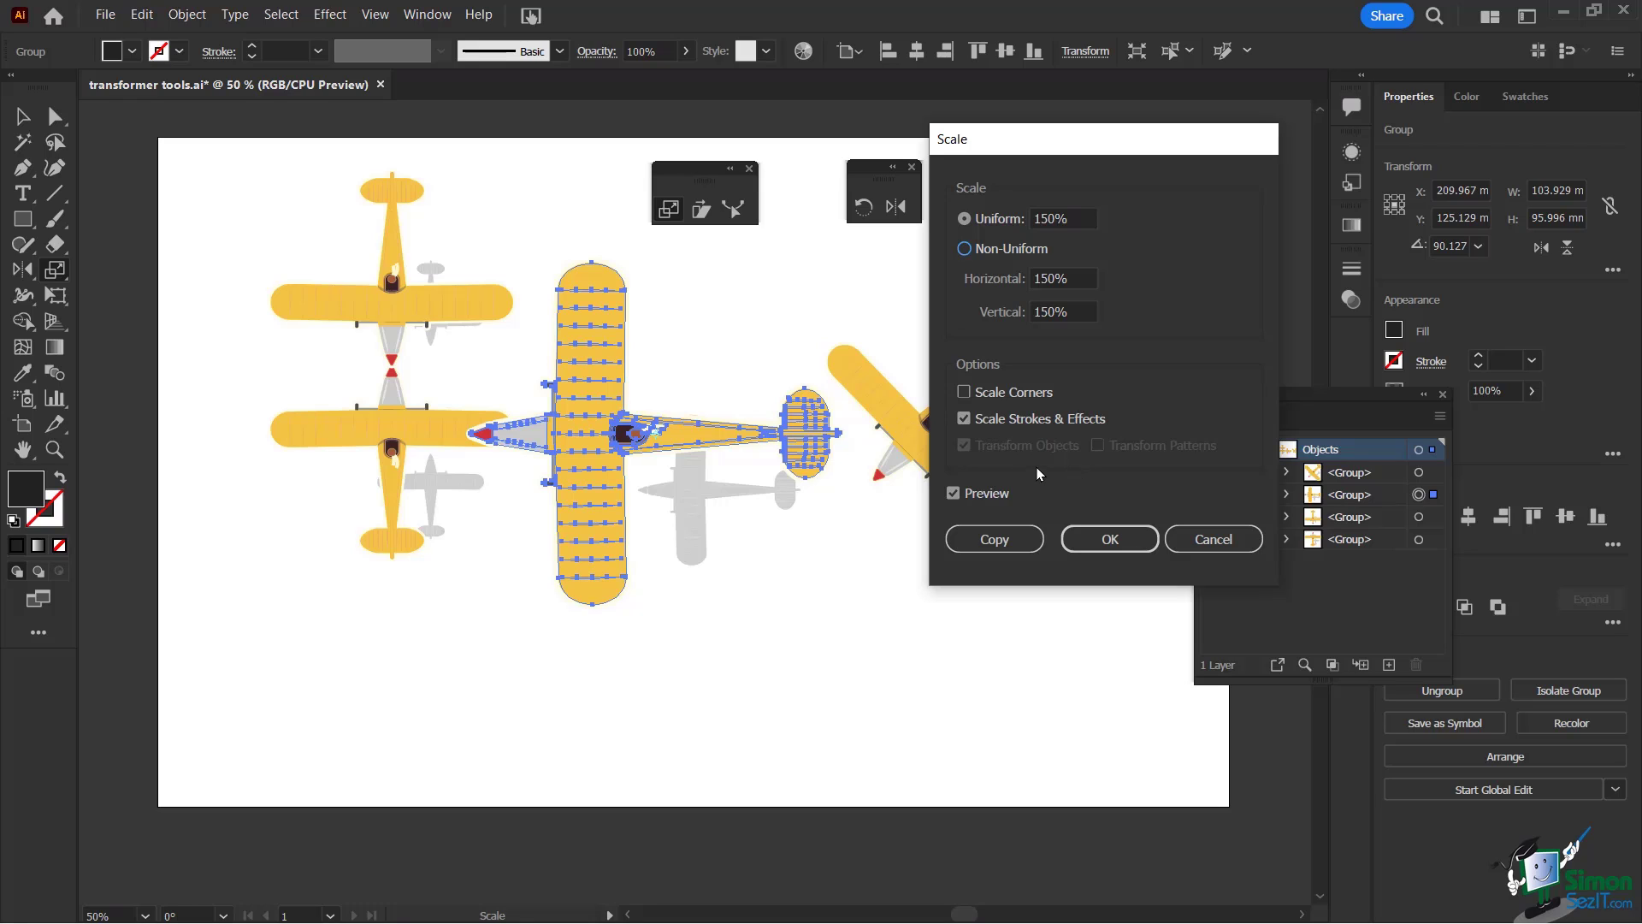
left_click(1003, 539)
Move the enlarged airplane copy away from the original with the Selection tool and delete it.
left_click(23, 117)
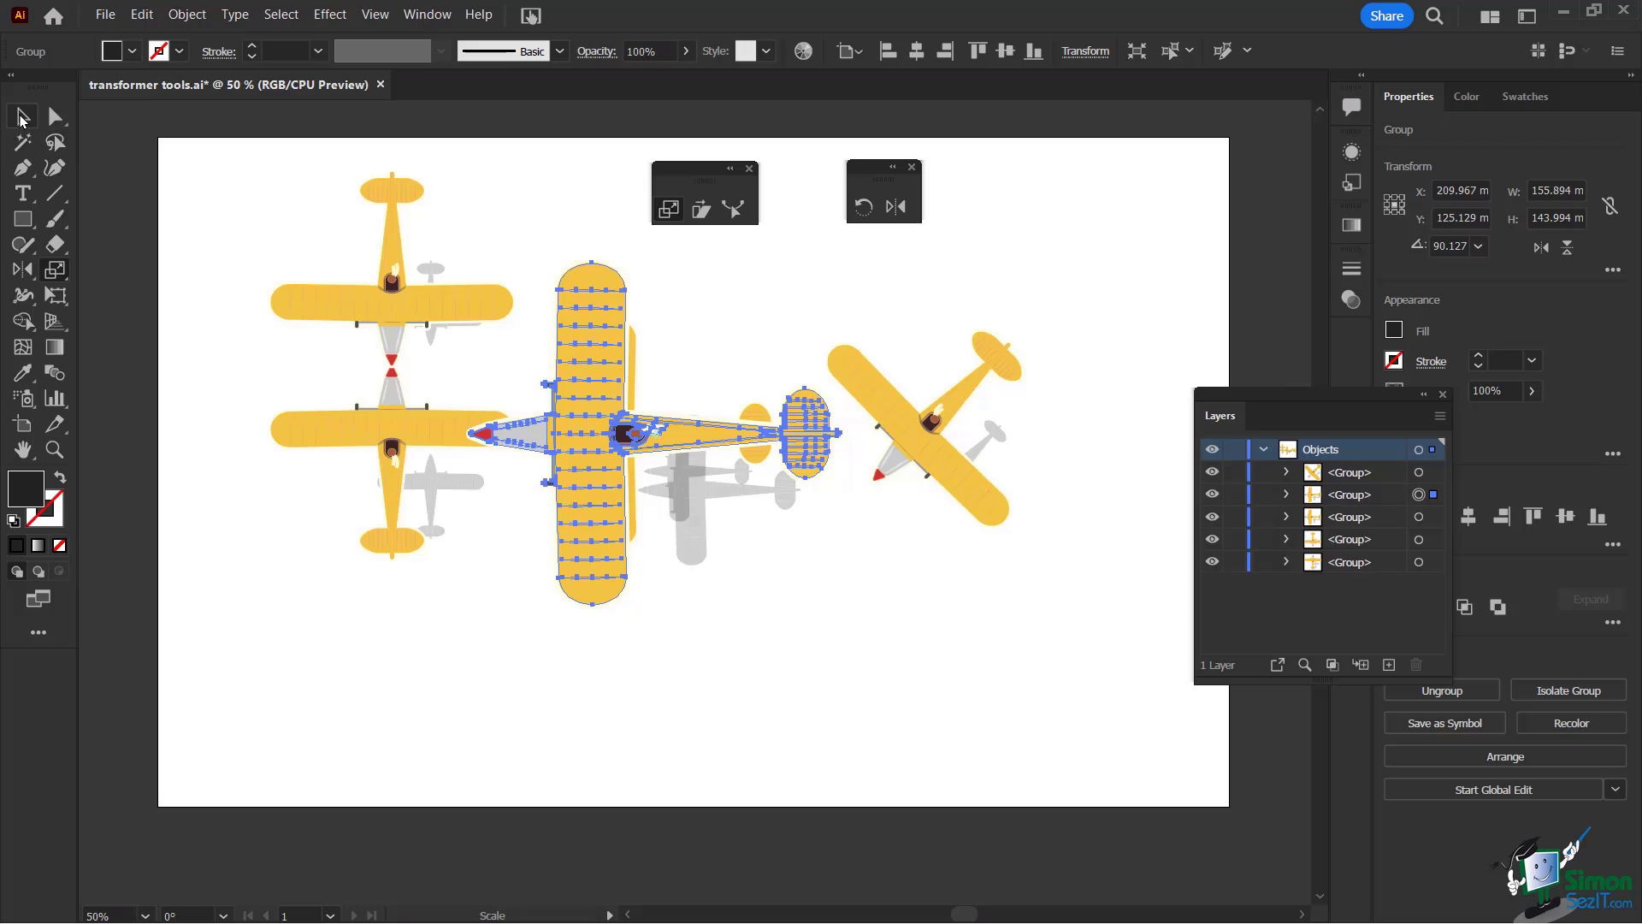
left_click_drag(625, 351, 881, 395)
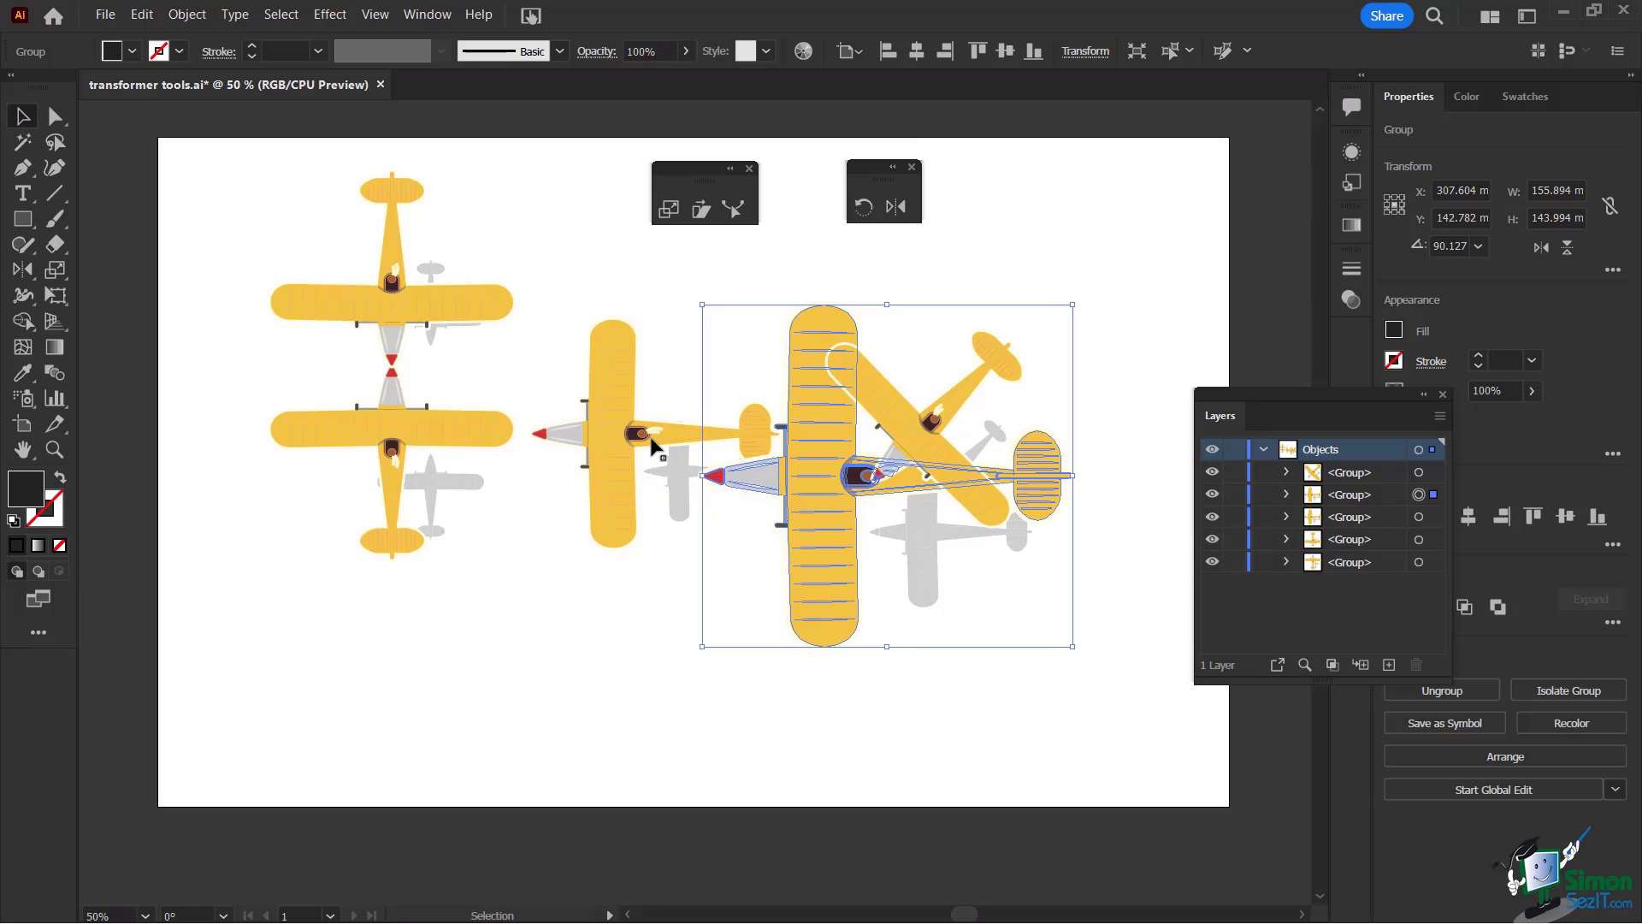
left_click_drag(811, 455, 773, 455)
key("Delete")
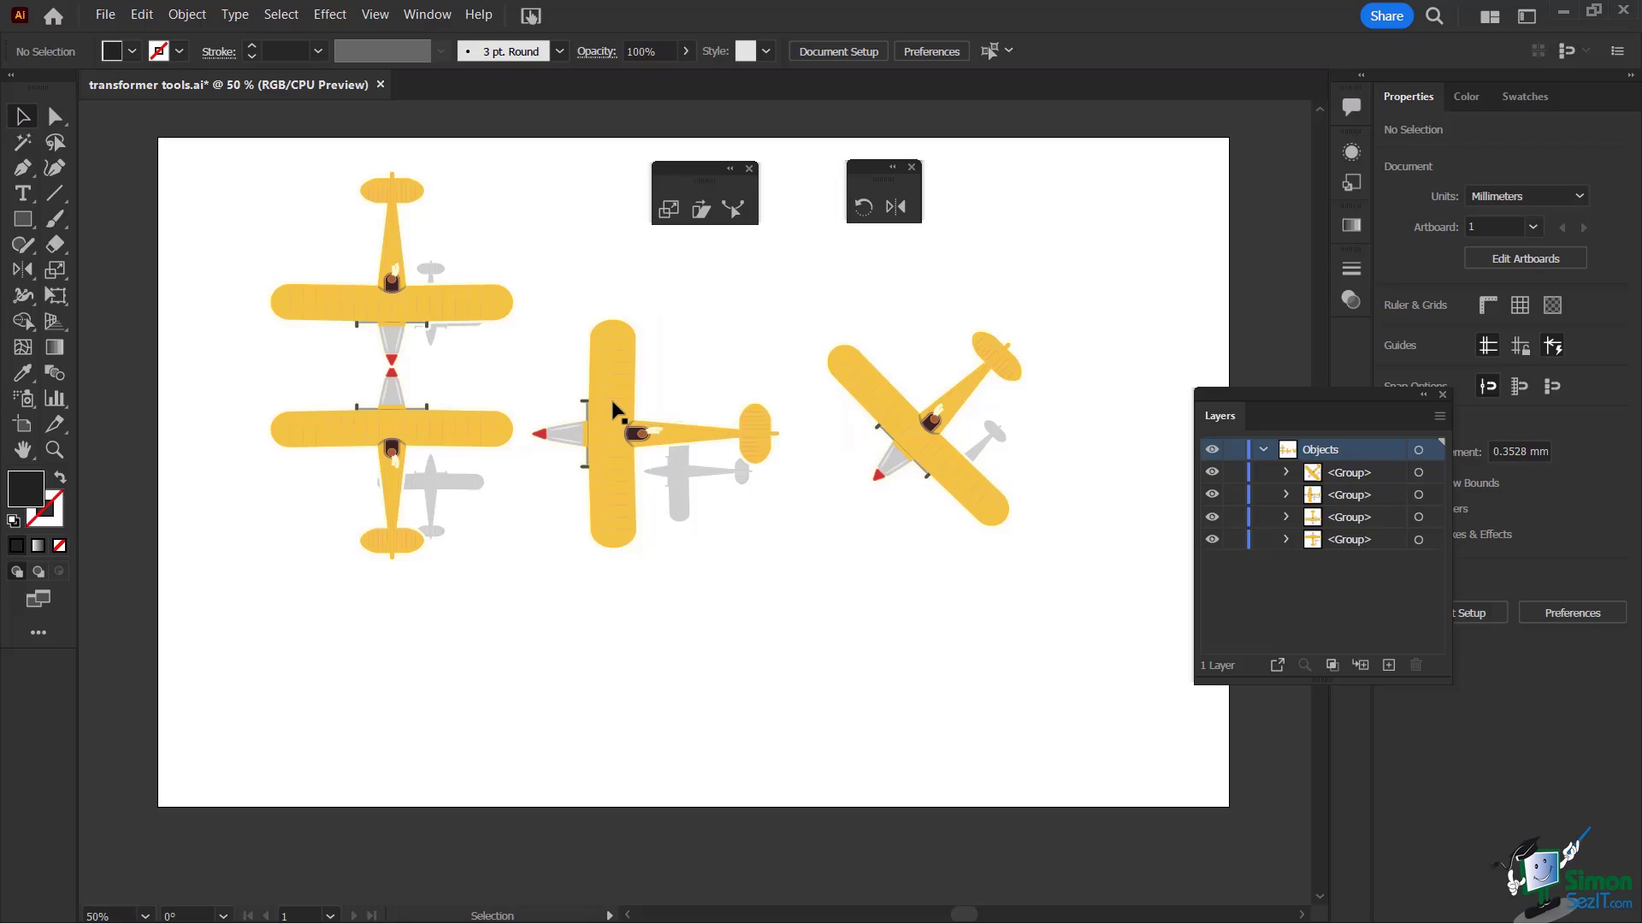
Shear the 90° airplane freehand with the Shear tool to about 120 by 82 mm and deselect it.
left_click(701, 209)
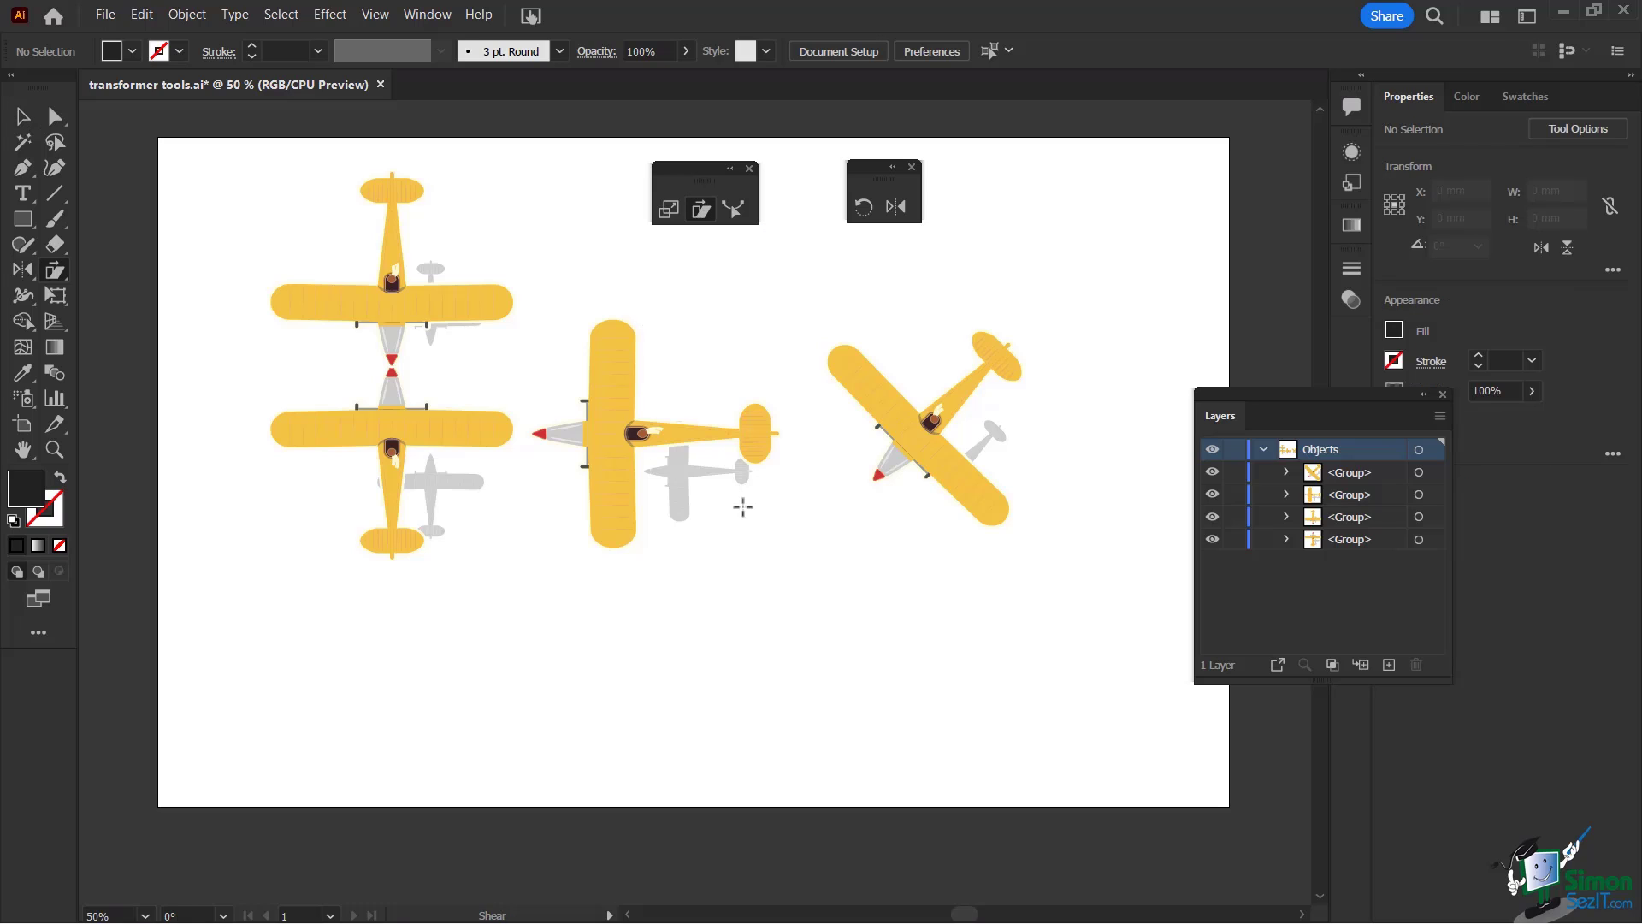
key("v")
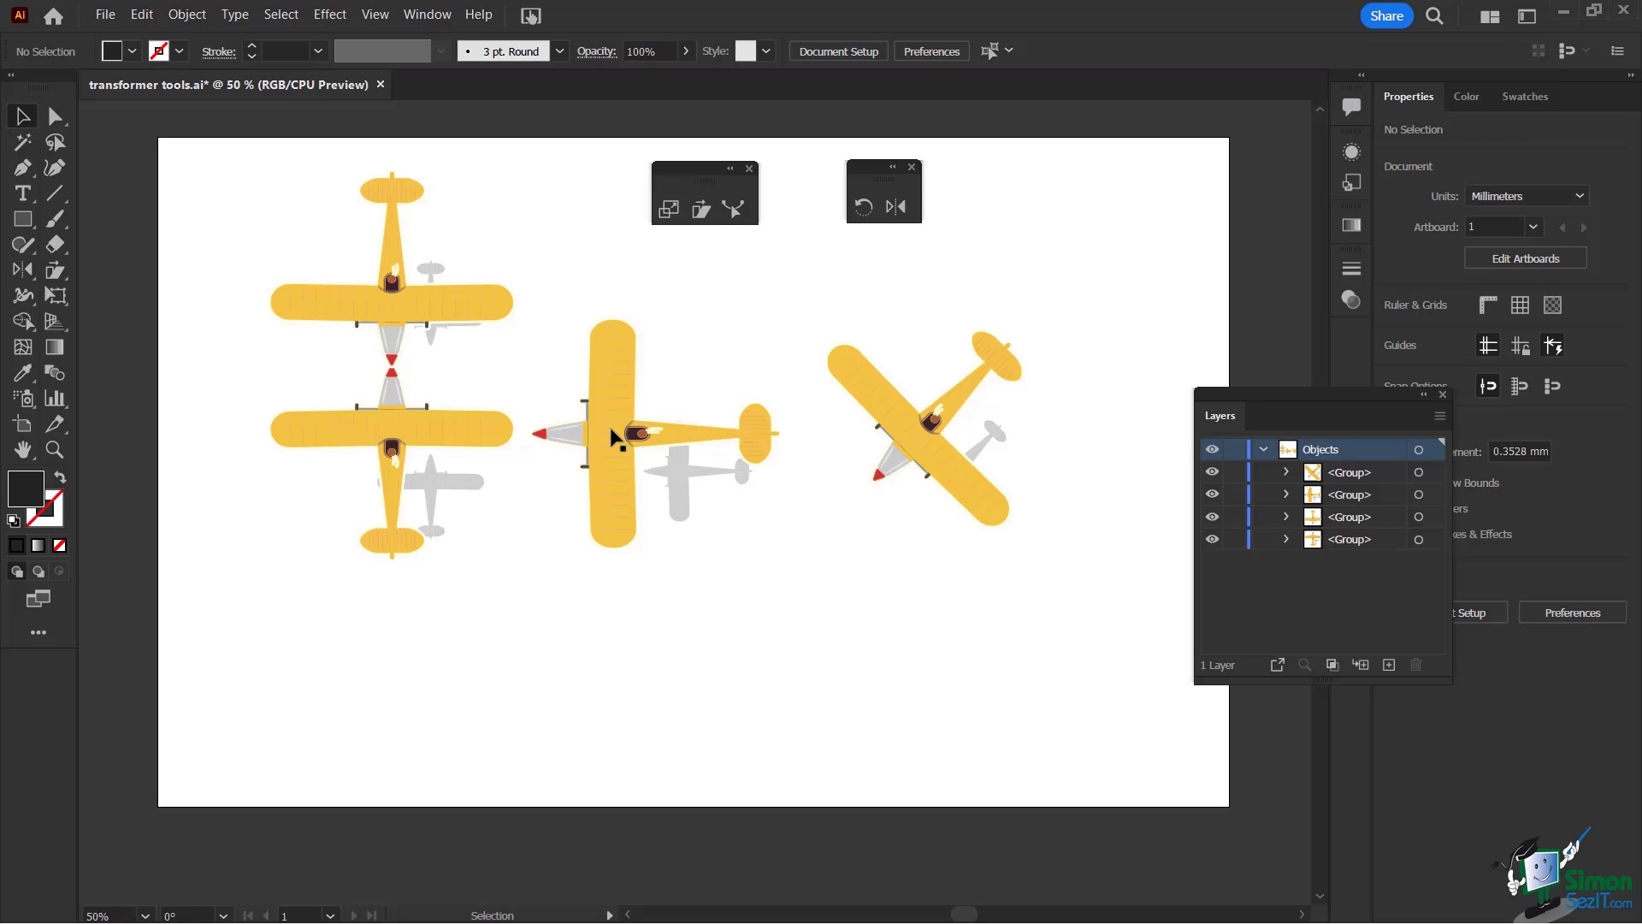
left_click(627, 432)
left_click(701, 209)
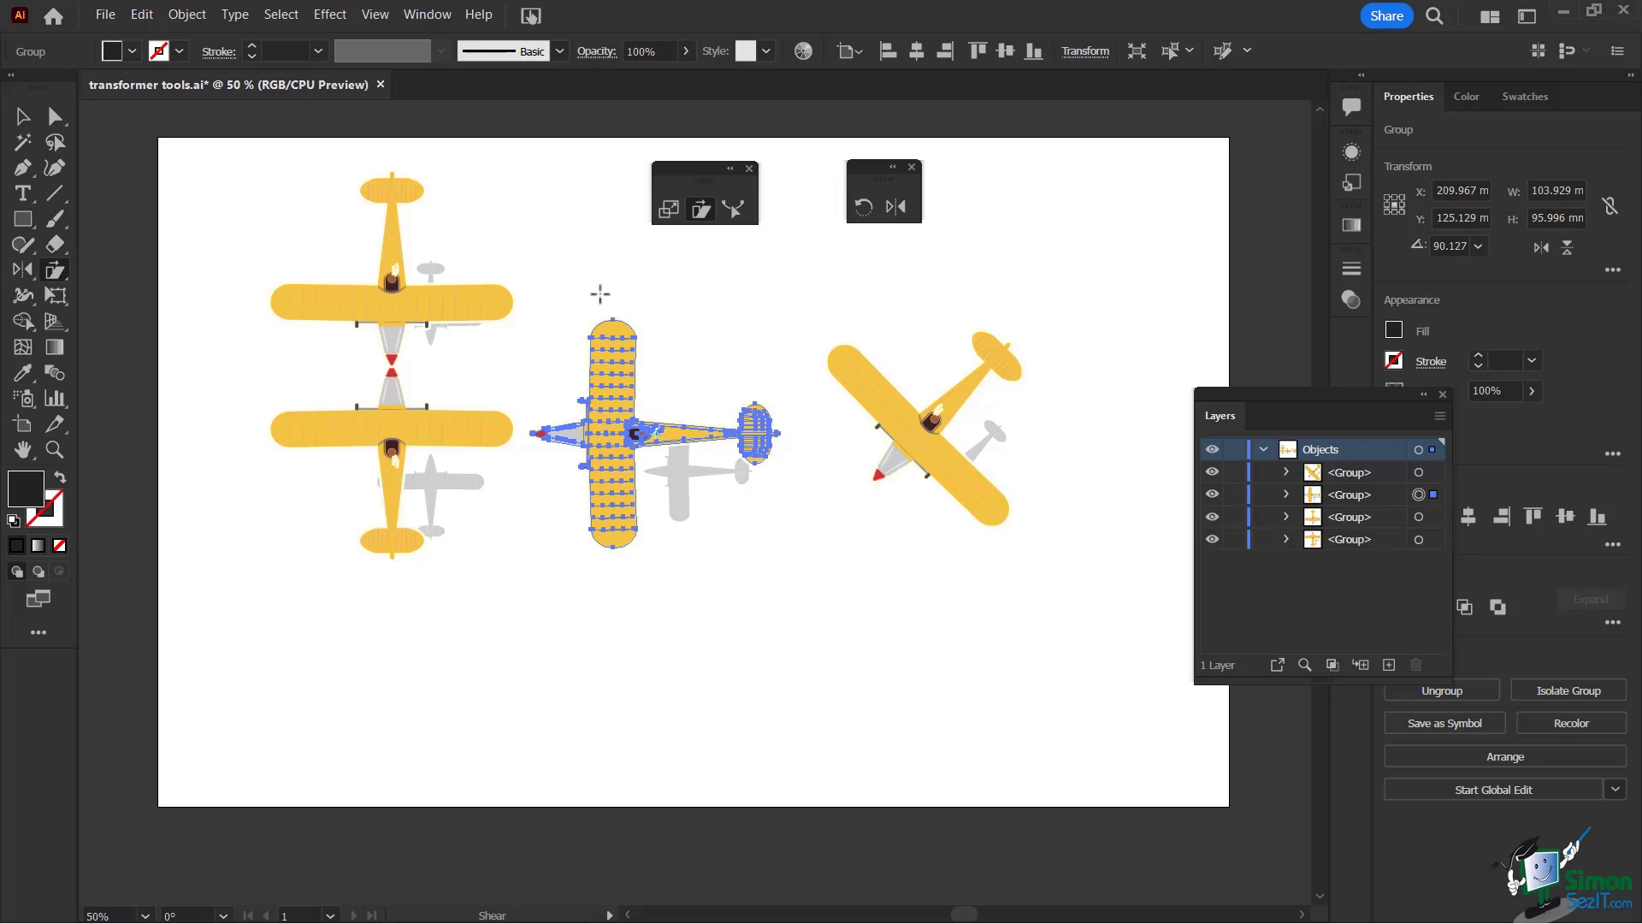
left_click_drag(596, 287, 628, 315)
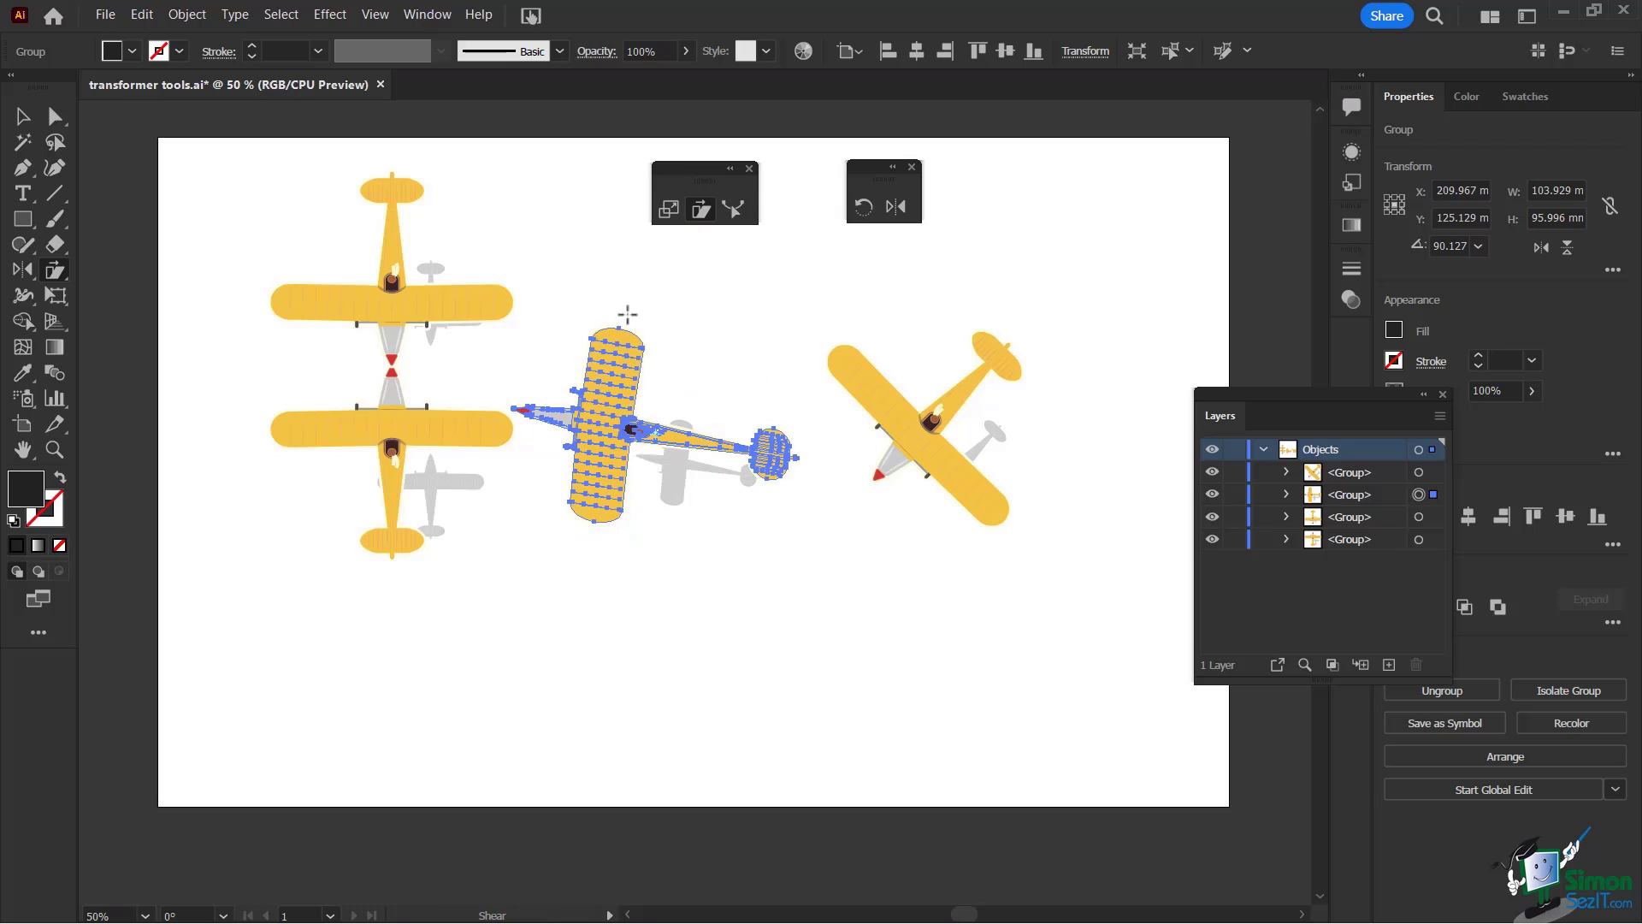
key("v")
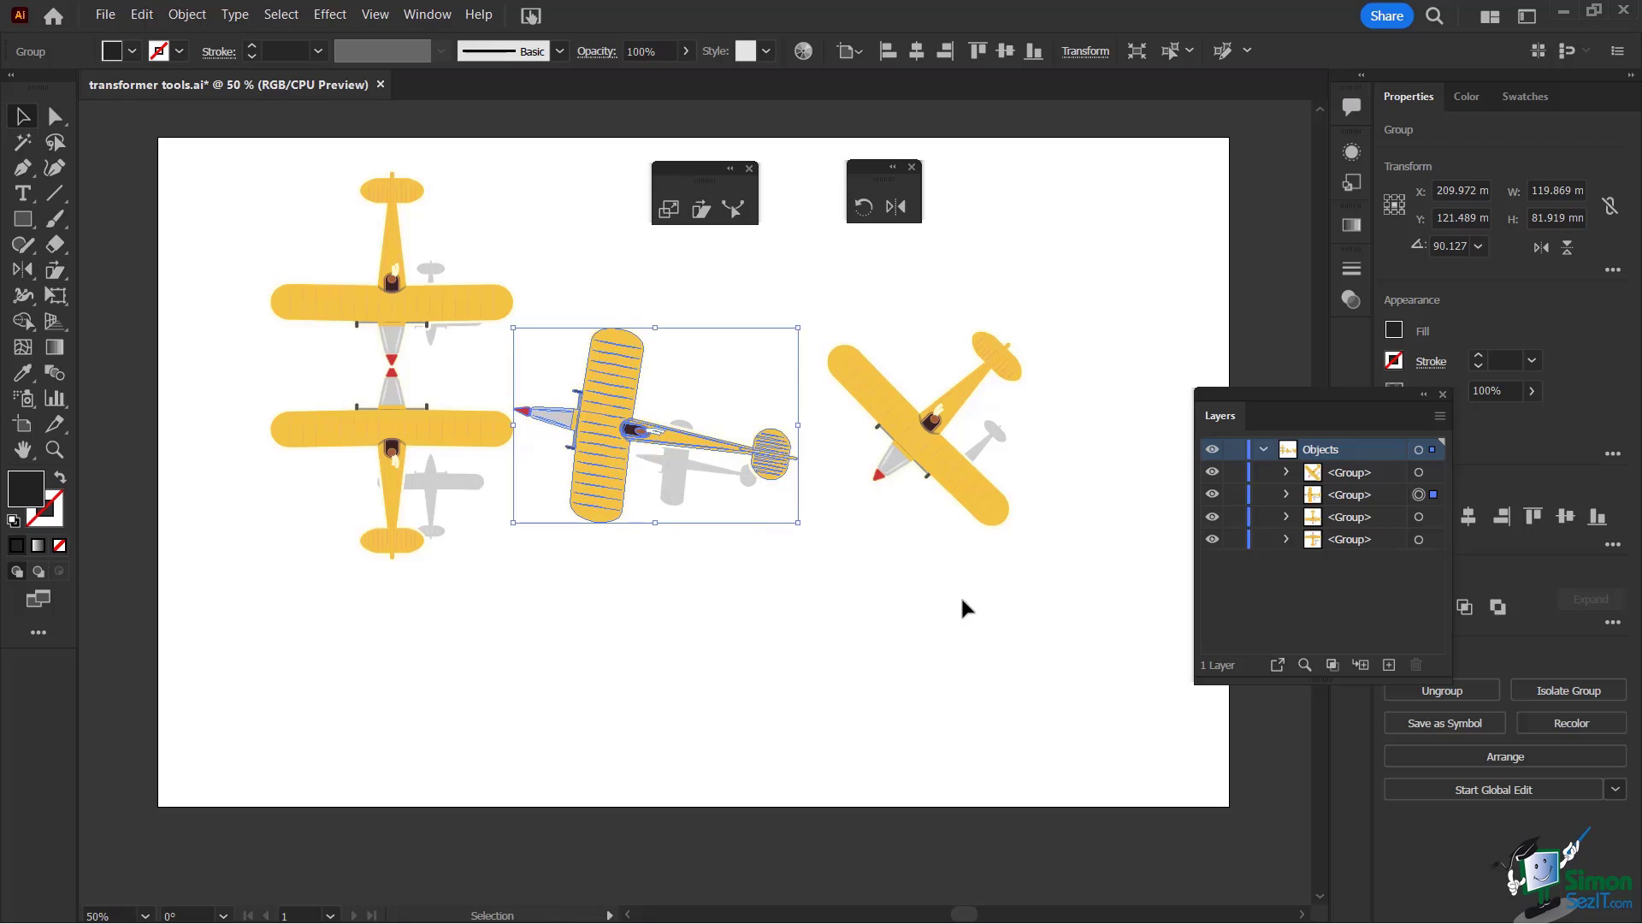
left_click(713, 561)
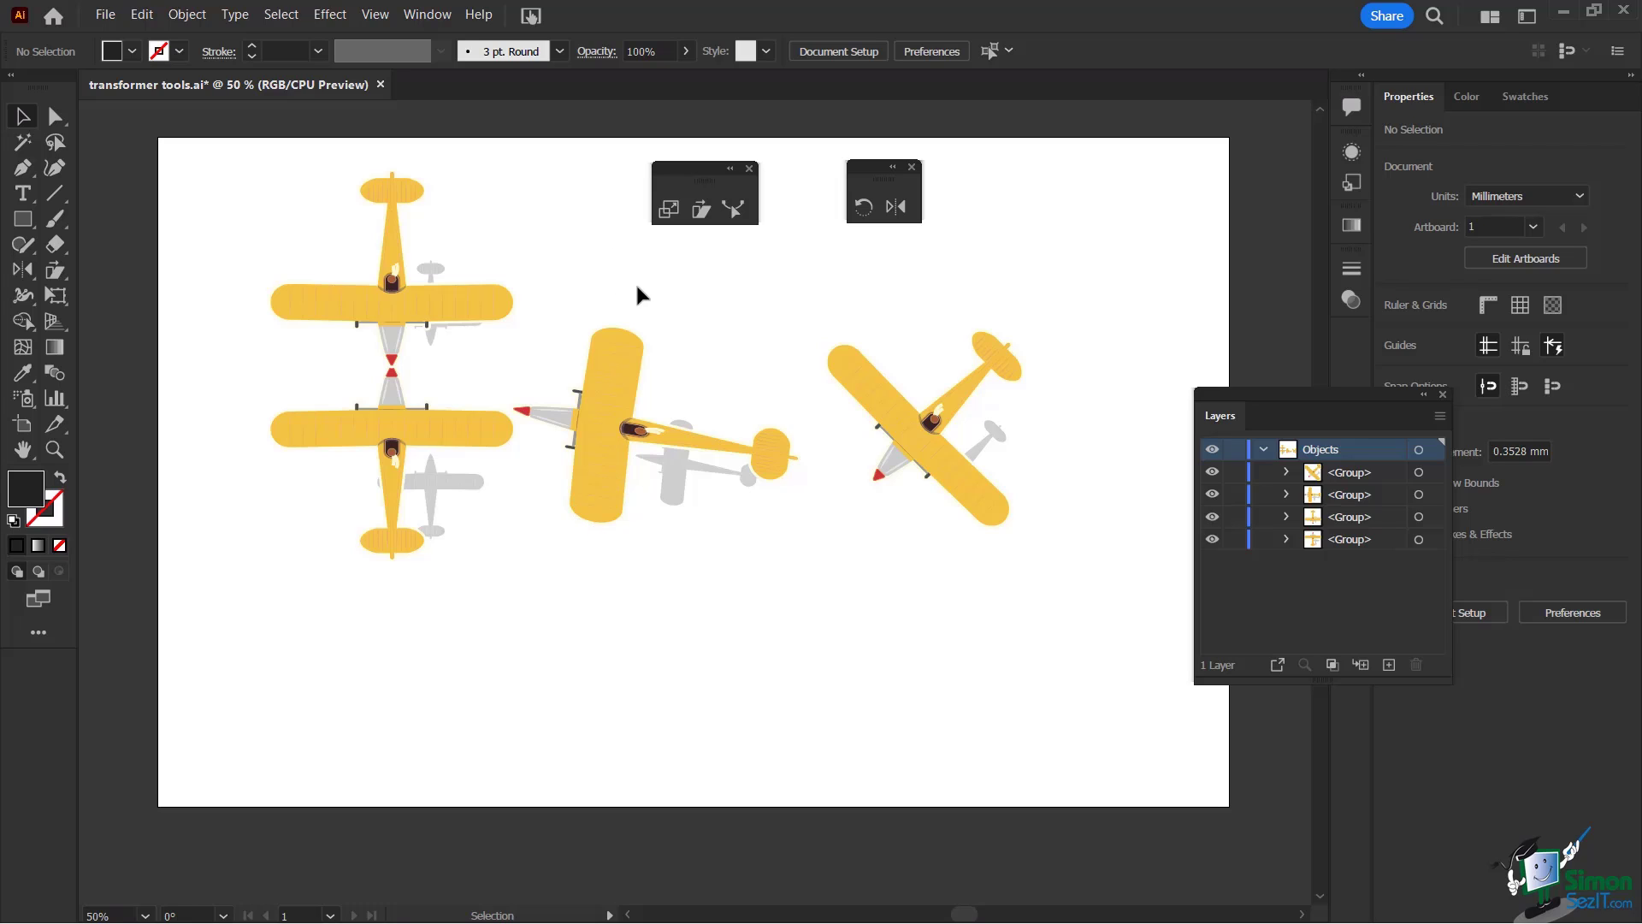
Reselect the sheared airplane, open its Shear options and set the shear angle to 187°.
left_click(624, 385)
left_click(702, 211)
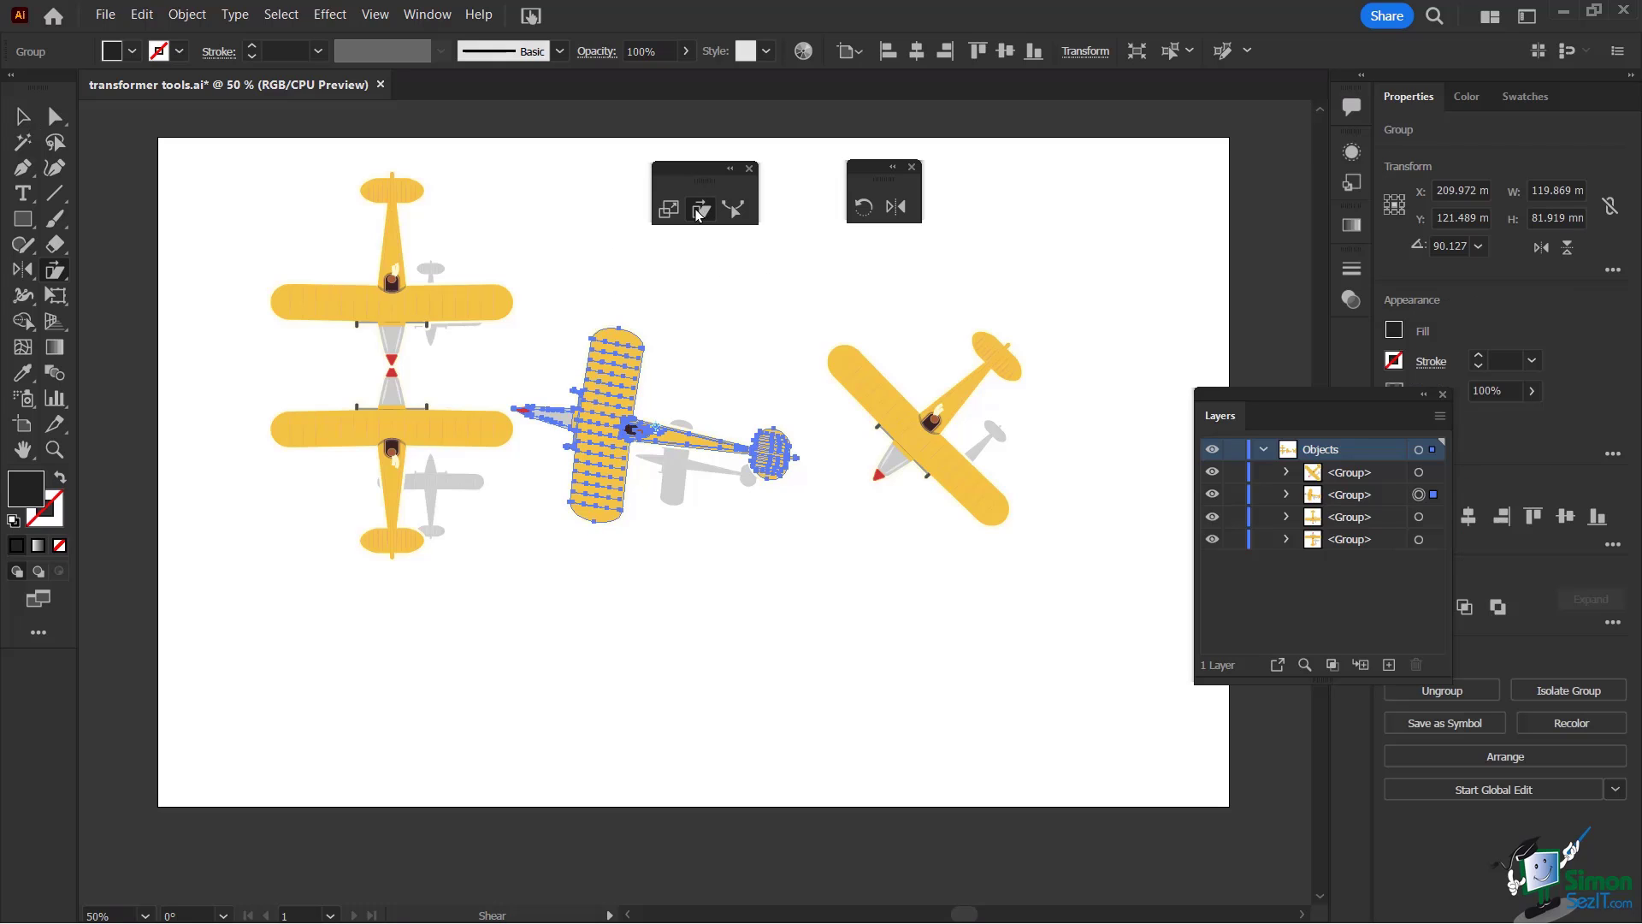
double_click(697, 214)
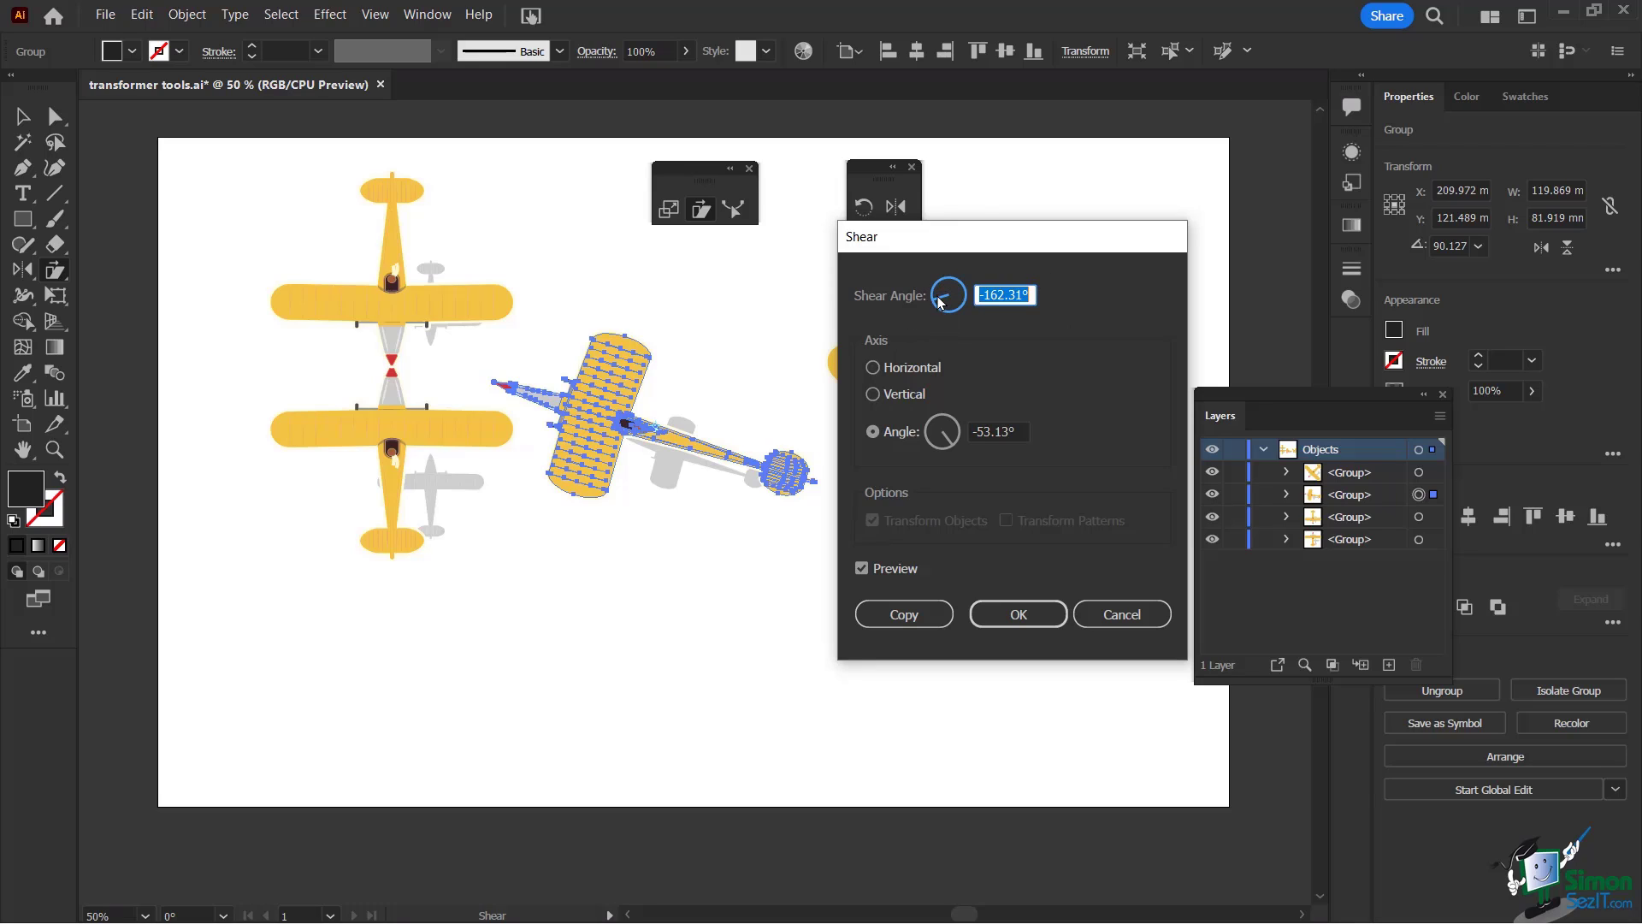
left_click_drag(937, 301, 935, 298)
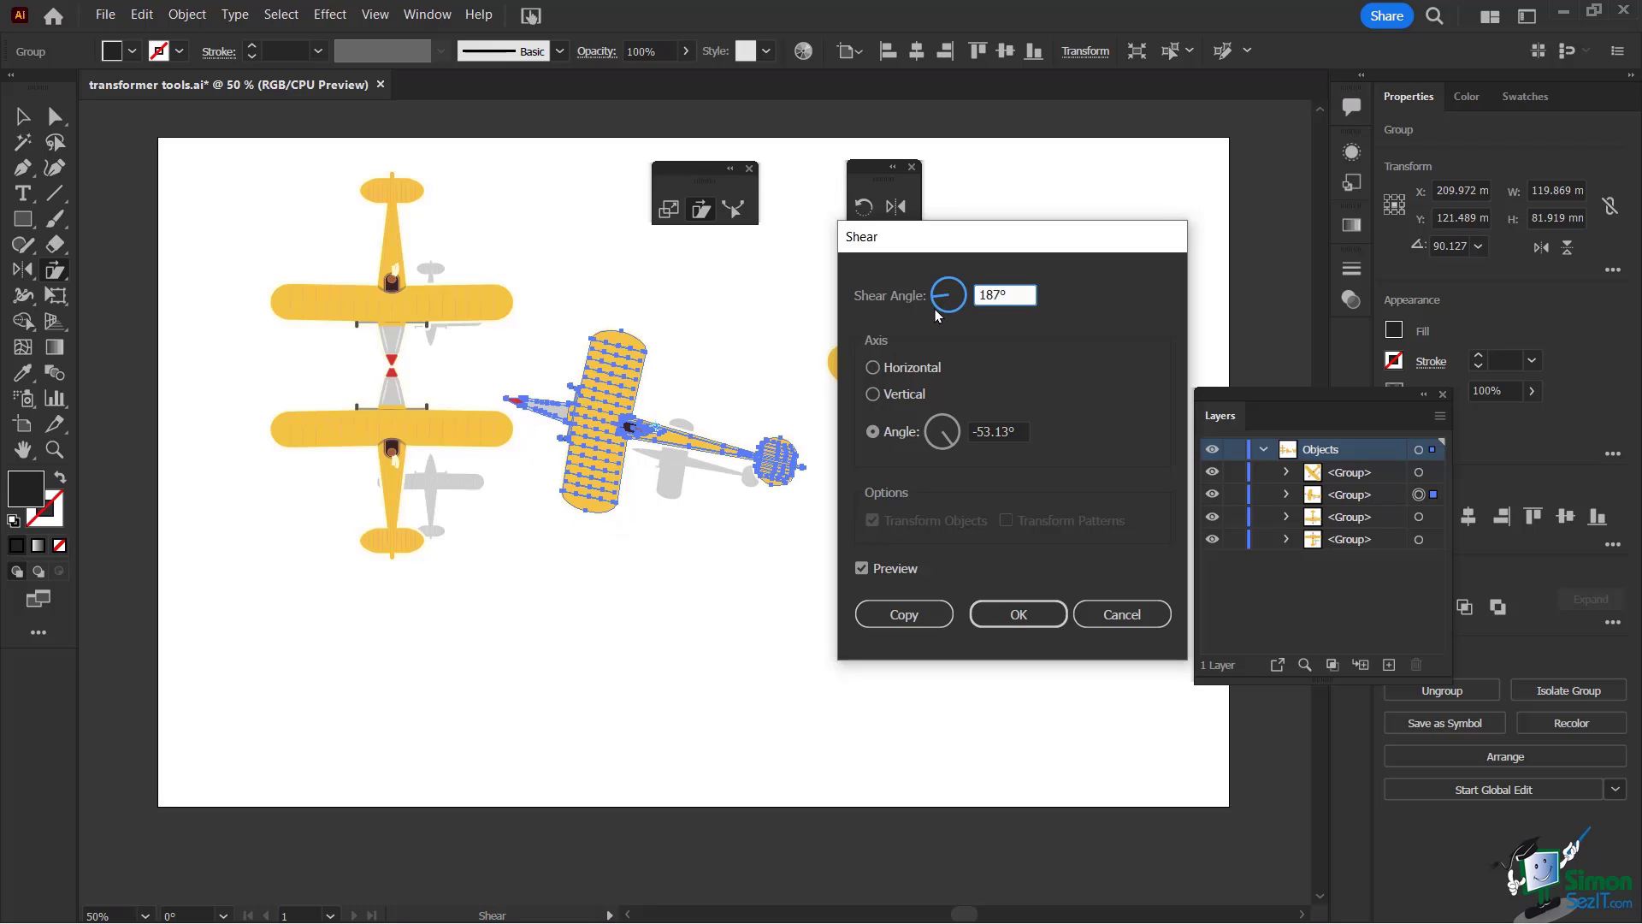
Adjust the shear angle in one-degree increments, up to 198° and back down to 148°.
left_click(997, 297)
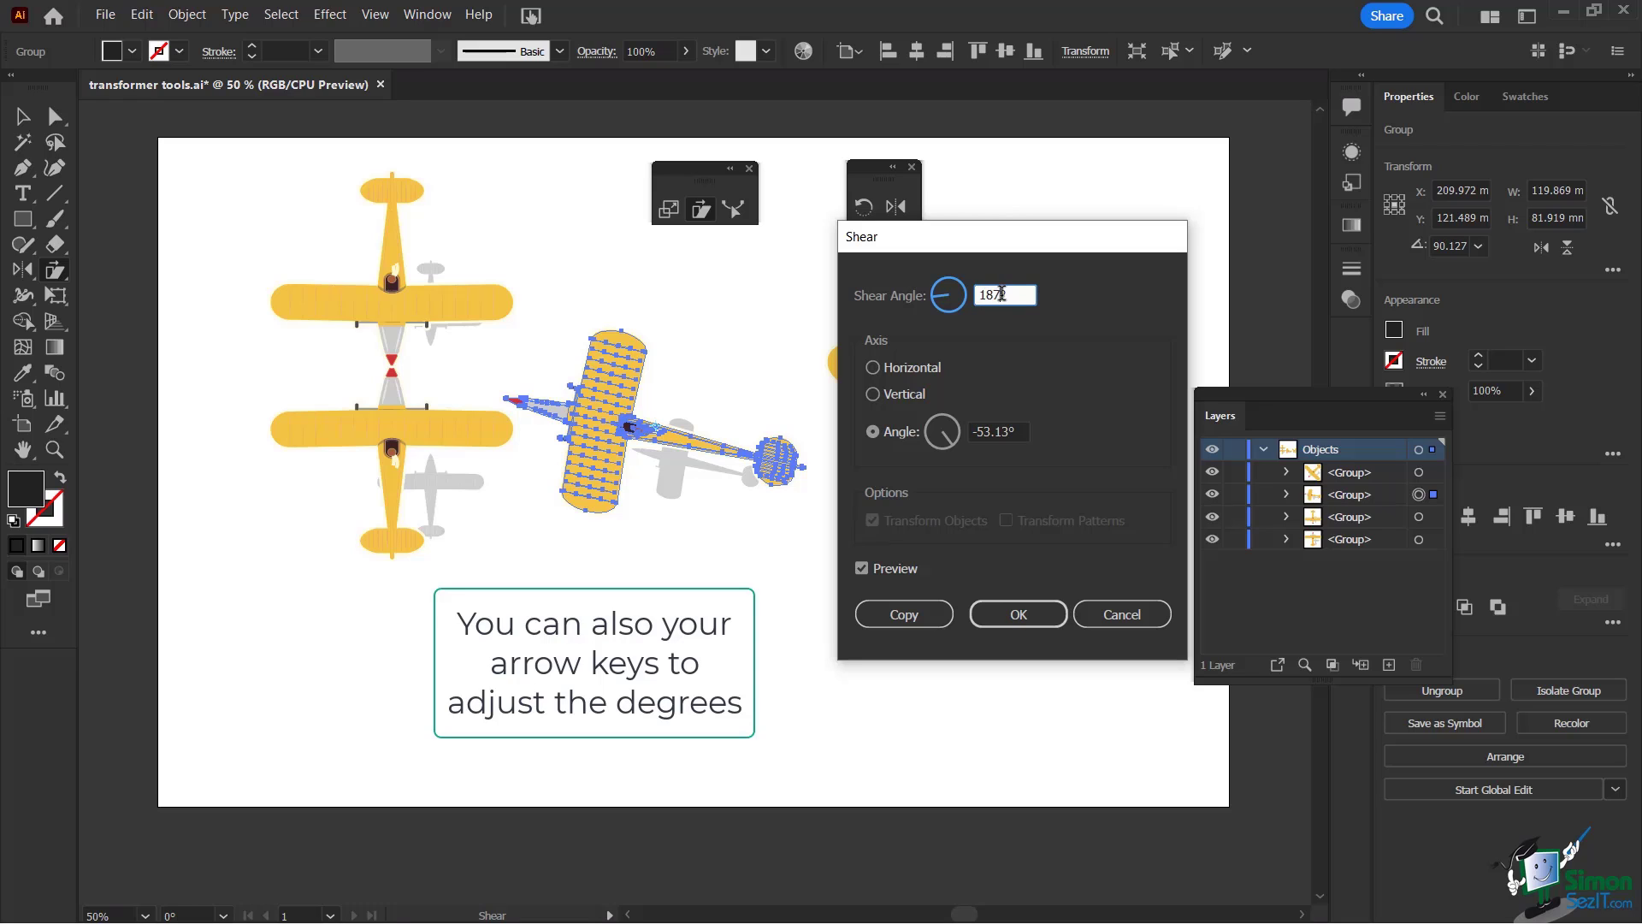
key("Up")
key("Up")
key("Up")
key("Up")
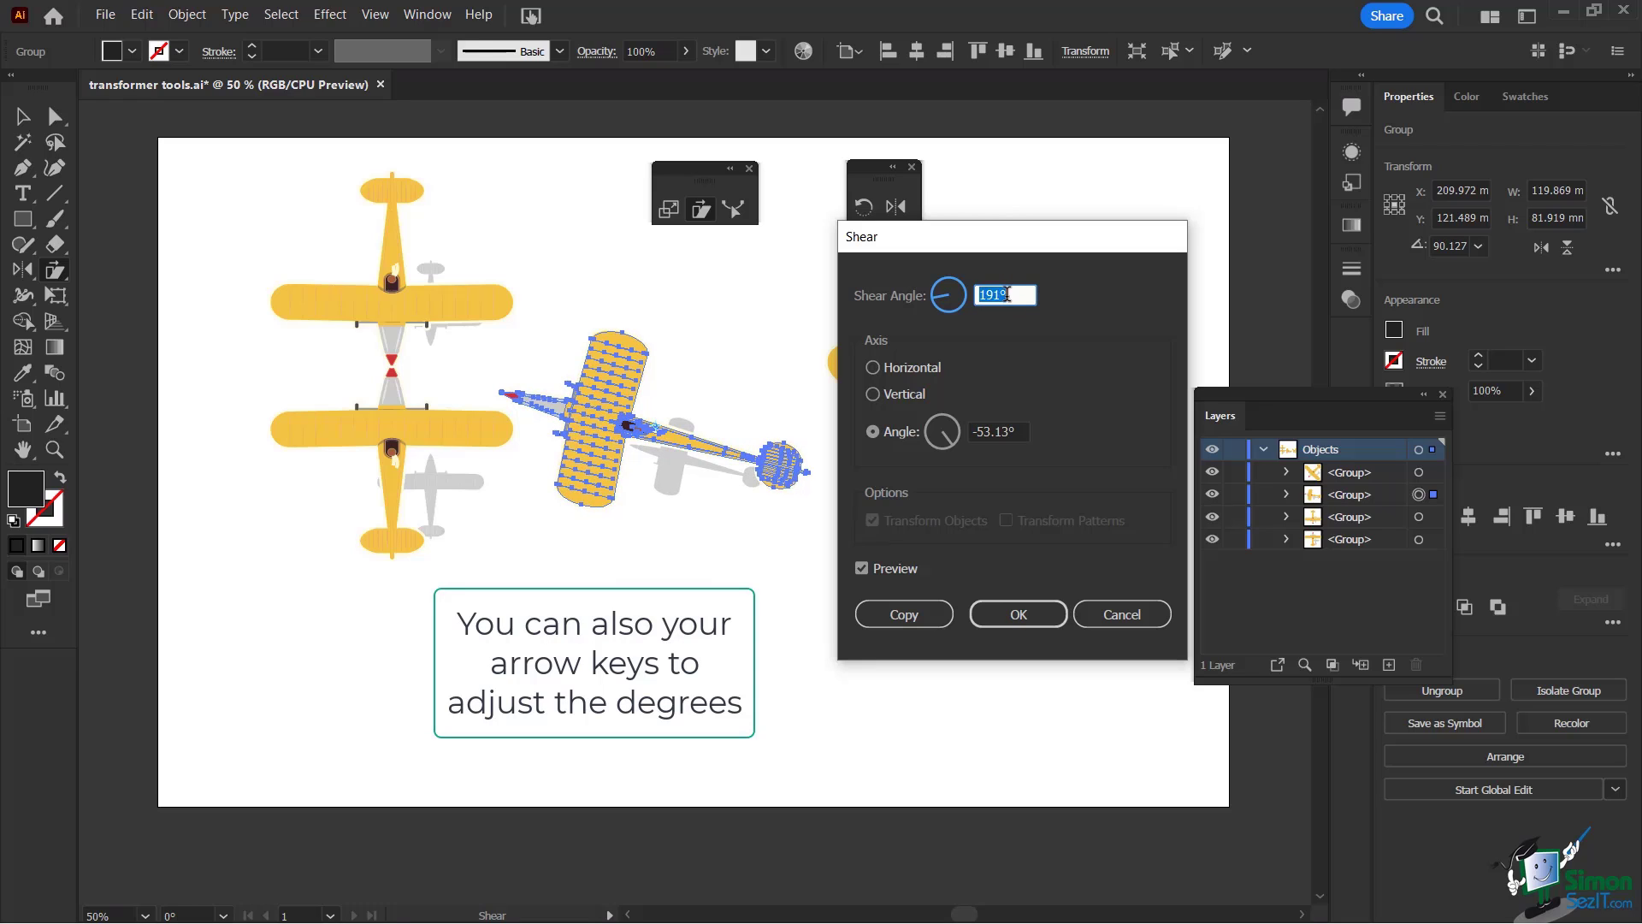
key("Up")
key("Up")
key("Up")
key("Up")
key("Up")
key("Up")
key("Up")
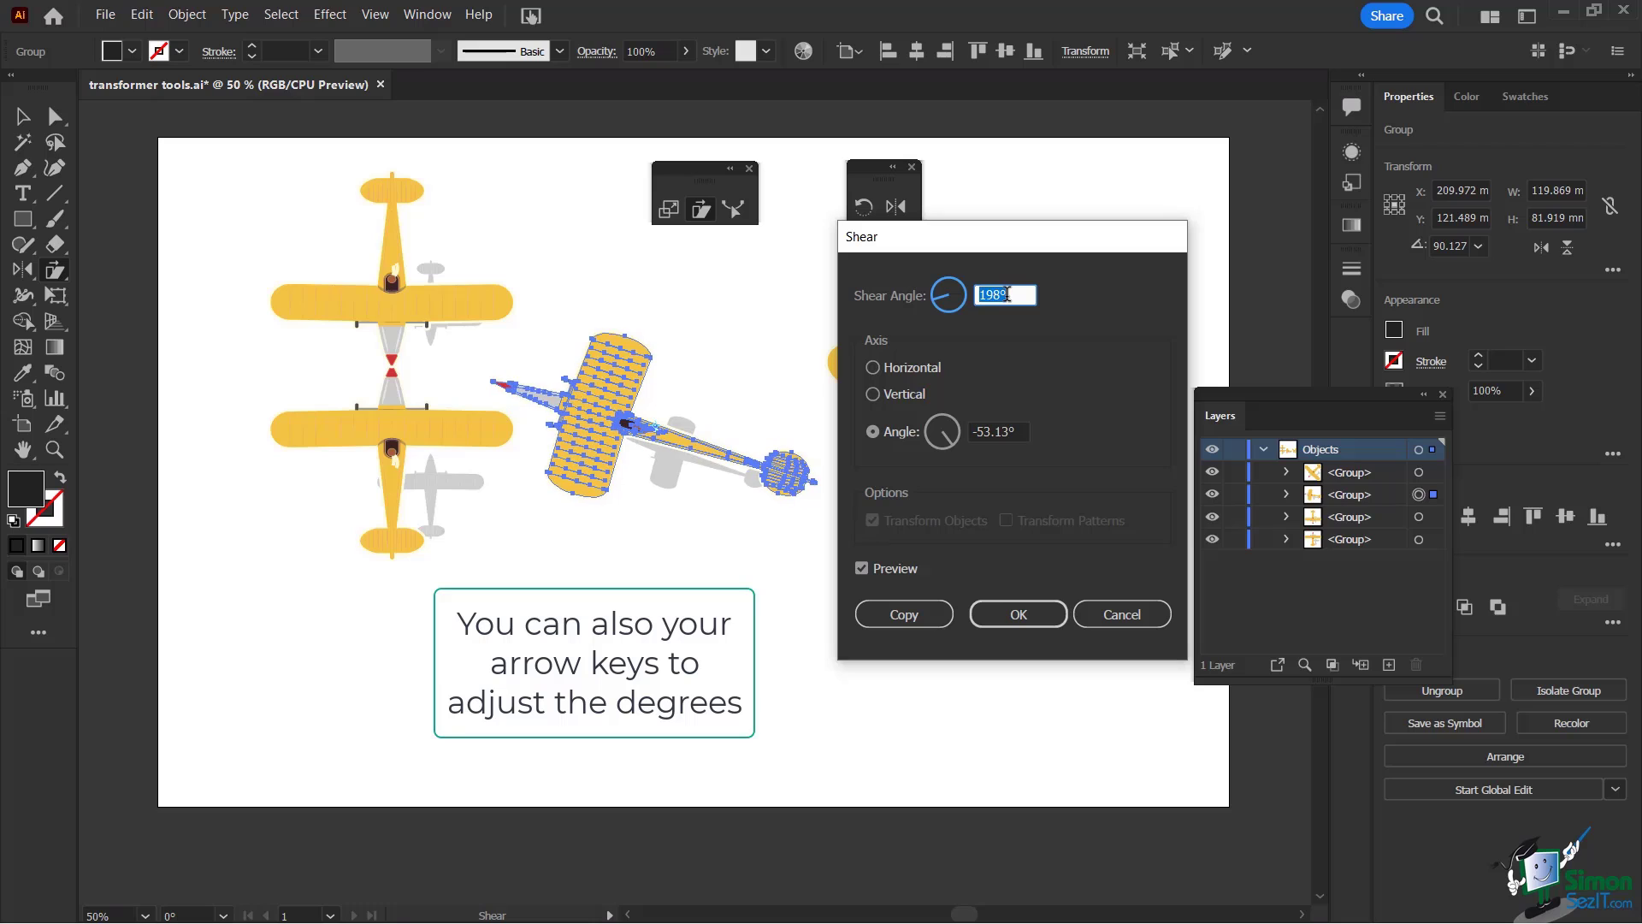
key("Down")
key("Down")
key("Down")
key("Down")
key("Down")
key("Down")
key("Down")
key("Down")
key("Down")
key("Down")
key("Down")
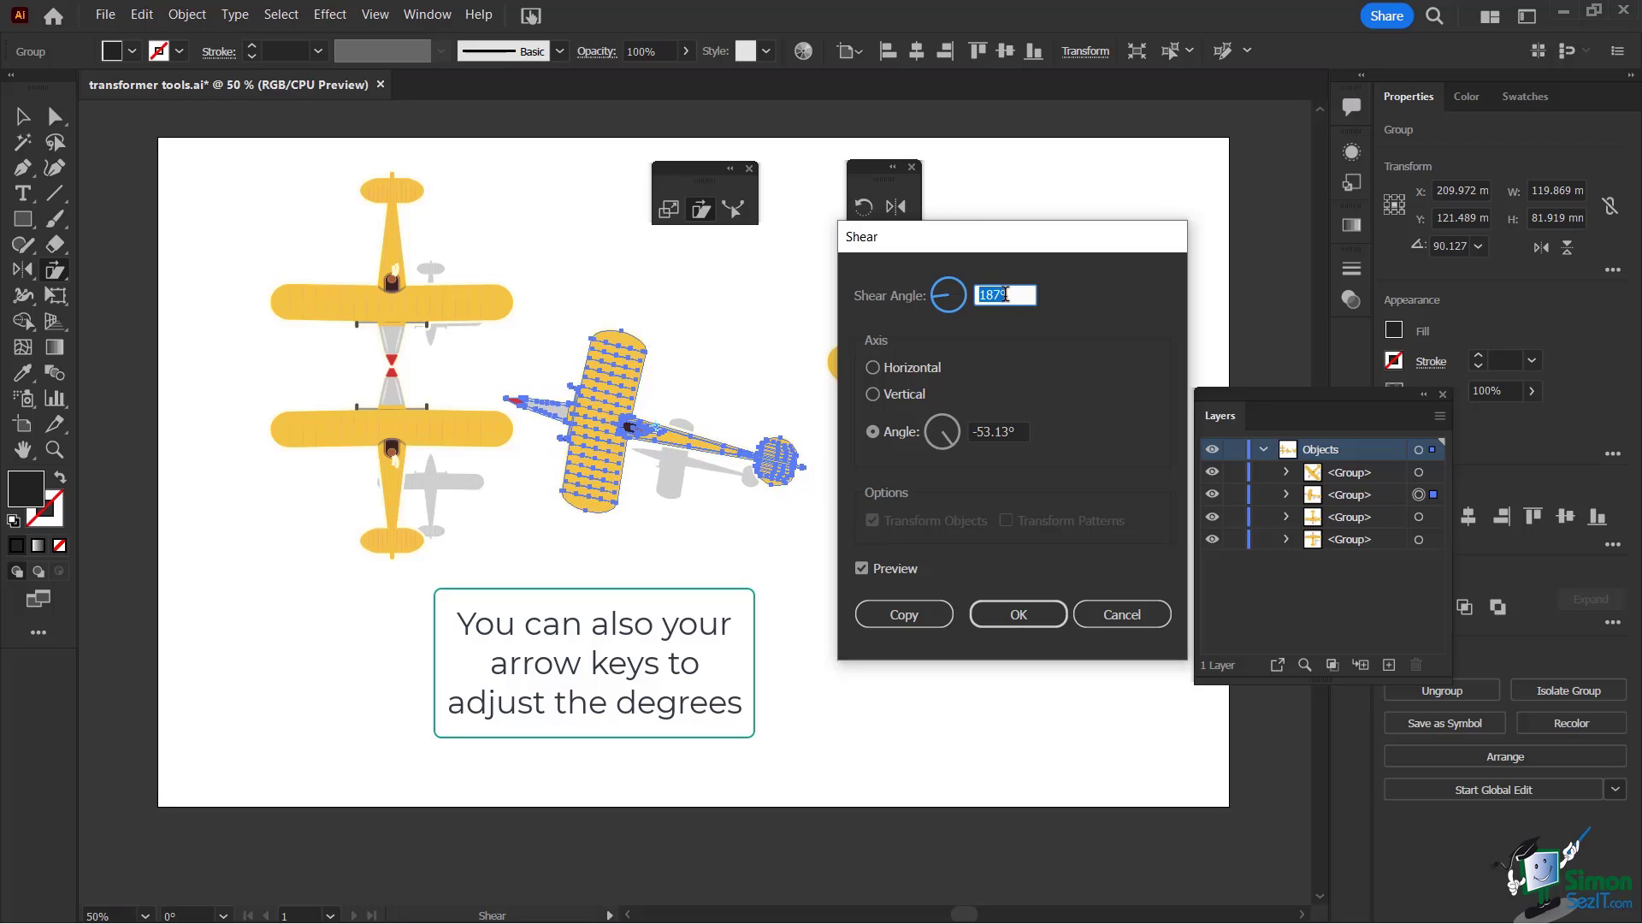
key("Down")
key("Down")
key("Down")
key("Down")
key("Down")
key("Down")
key("Down")
key("Down")
key("Down")
key("Down")
key("Down")
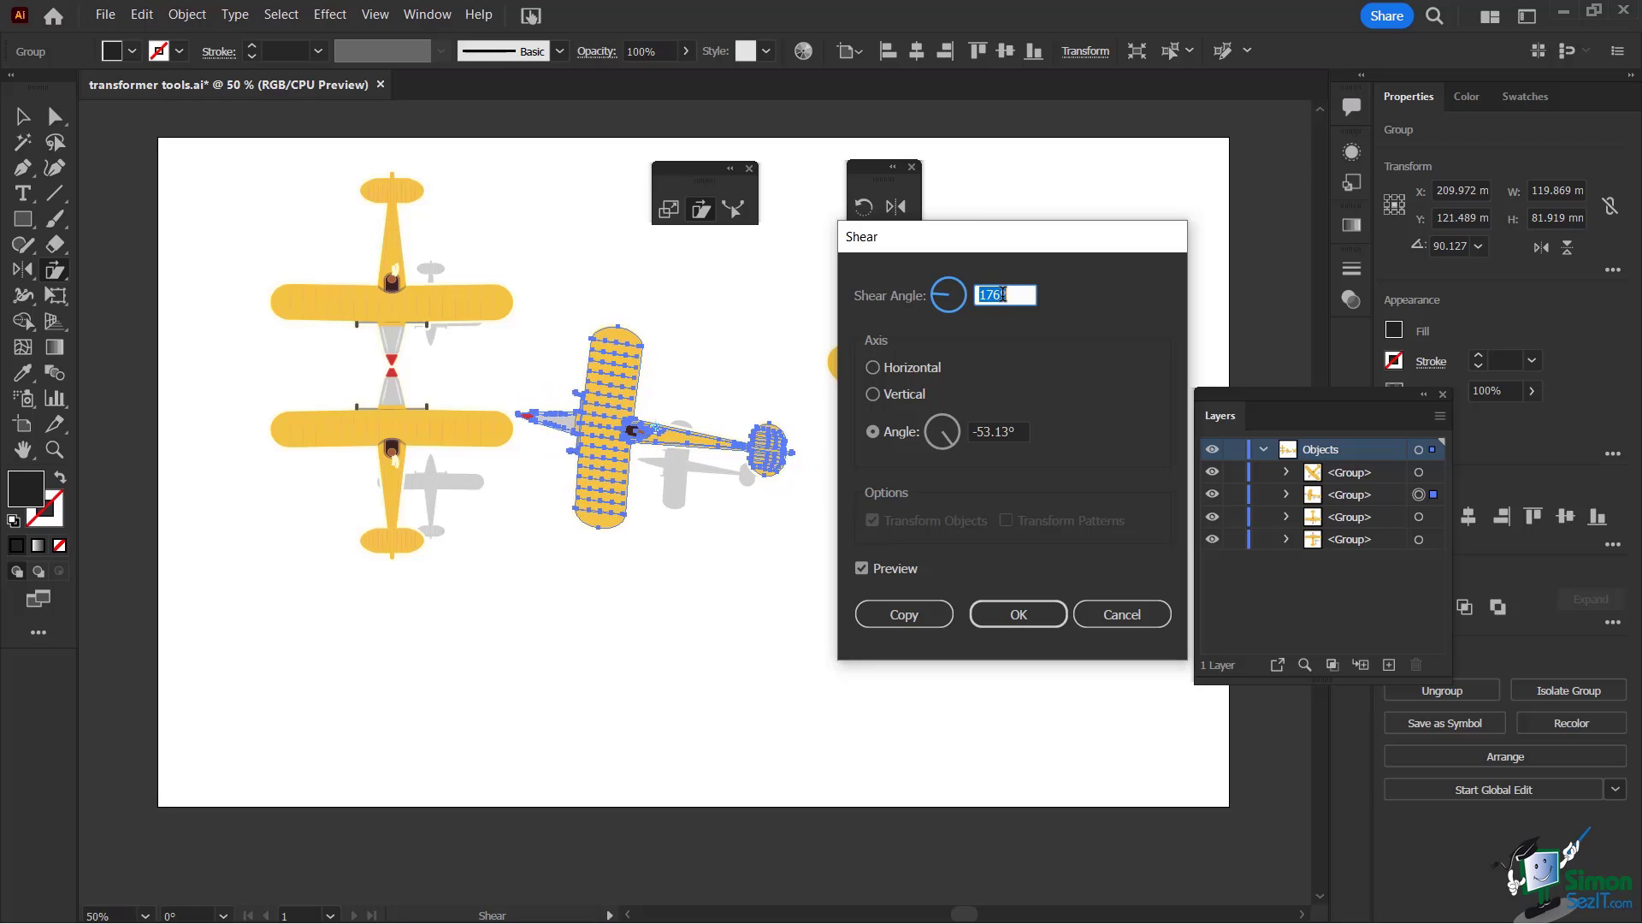
key("Down")
key("Down")
key("Down")
key("Down")
key("Down")
key("Down")
key("Down")
key("Down")
key("Down")
key("Down")
key("Down")
key("Down")
key("Down")
key("Down")
key("Down")
key("Down")
key("Down")
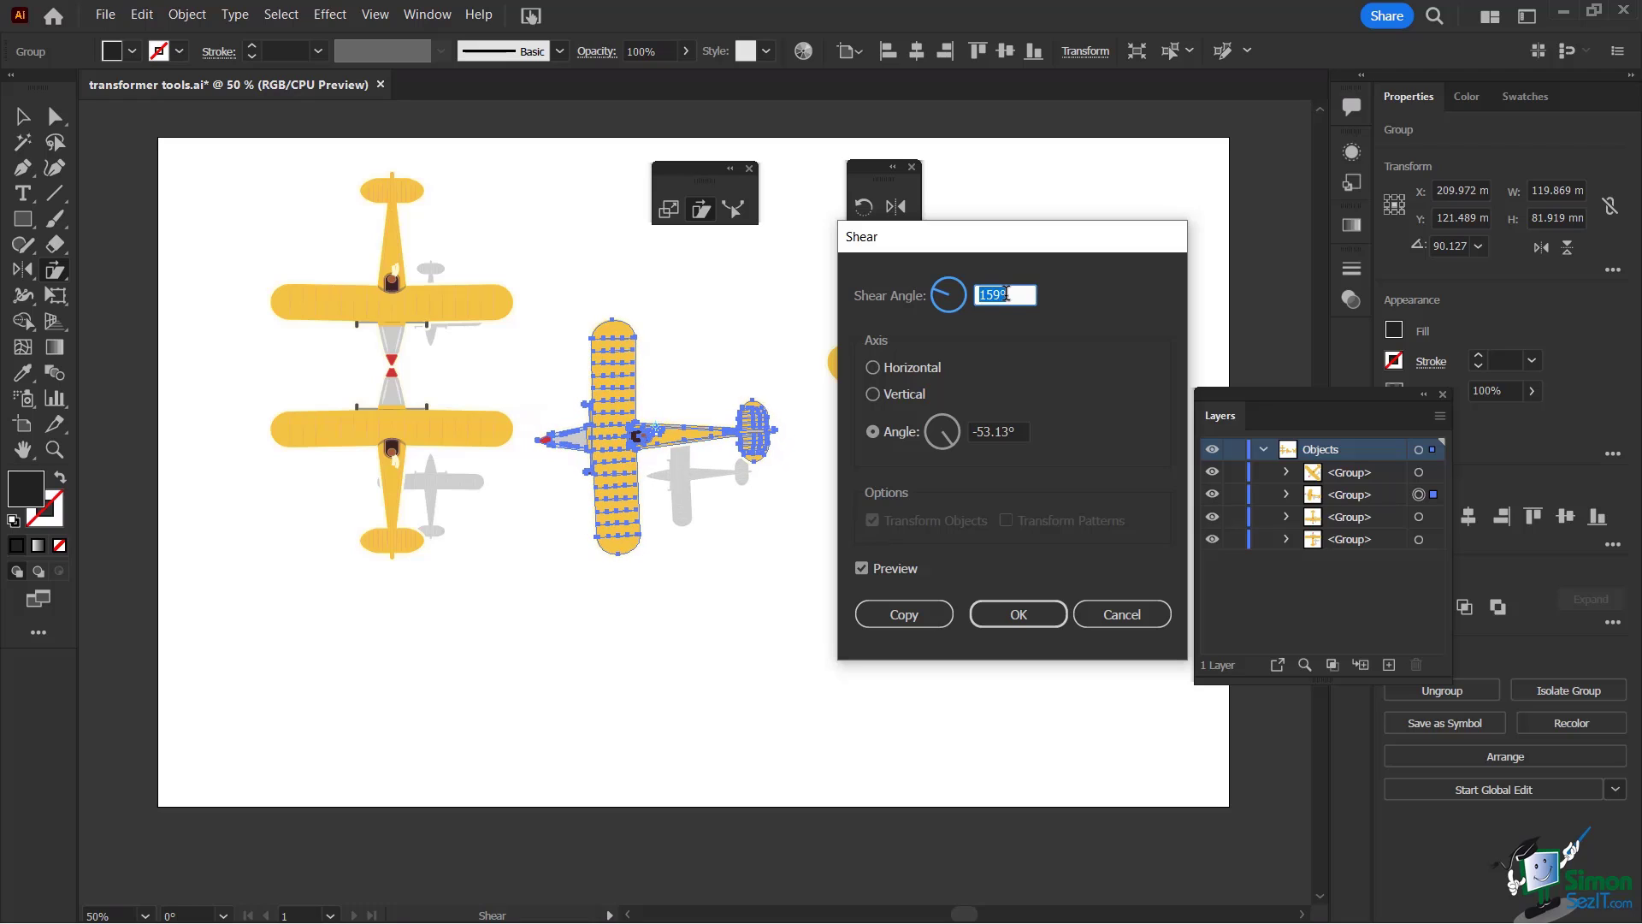
key("Down")
key("Down")
key("Down")
key("Down")
key("Down")
key("Down")
key("Down")
key("Down")
key("Down")
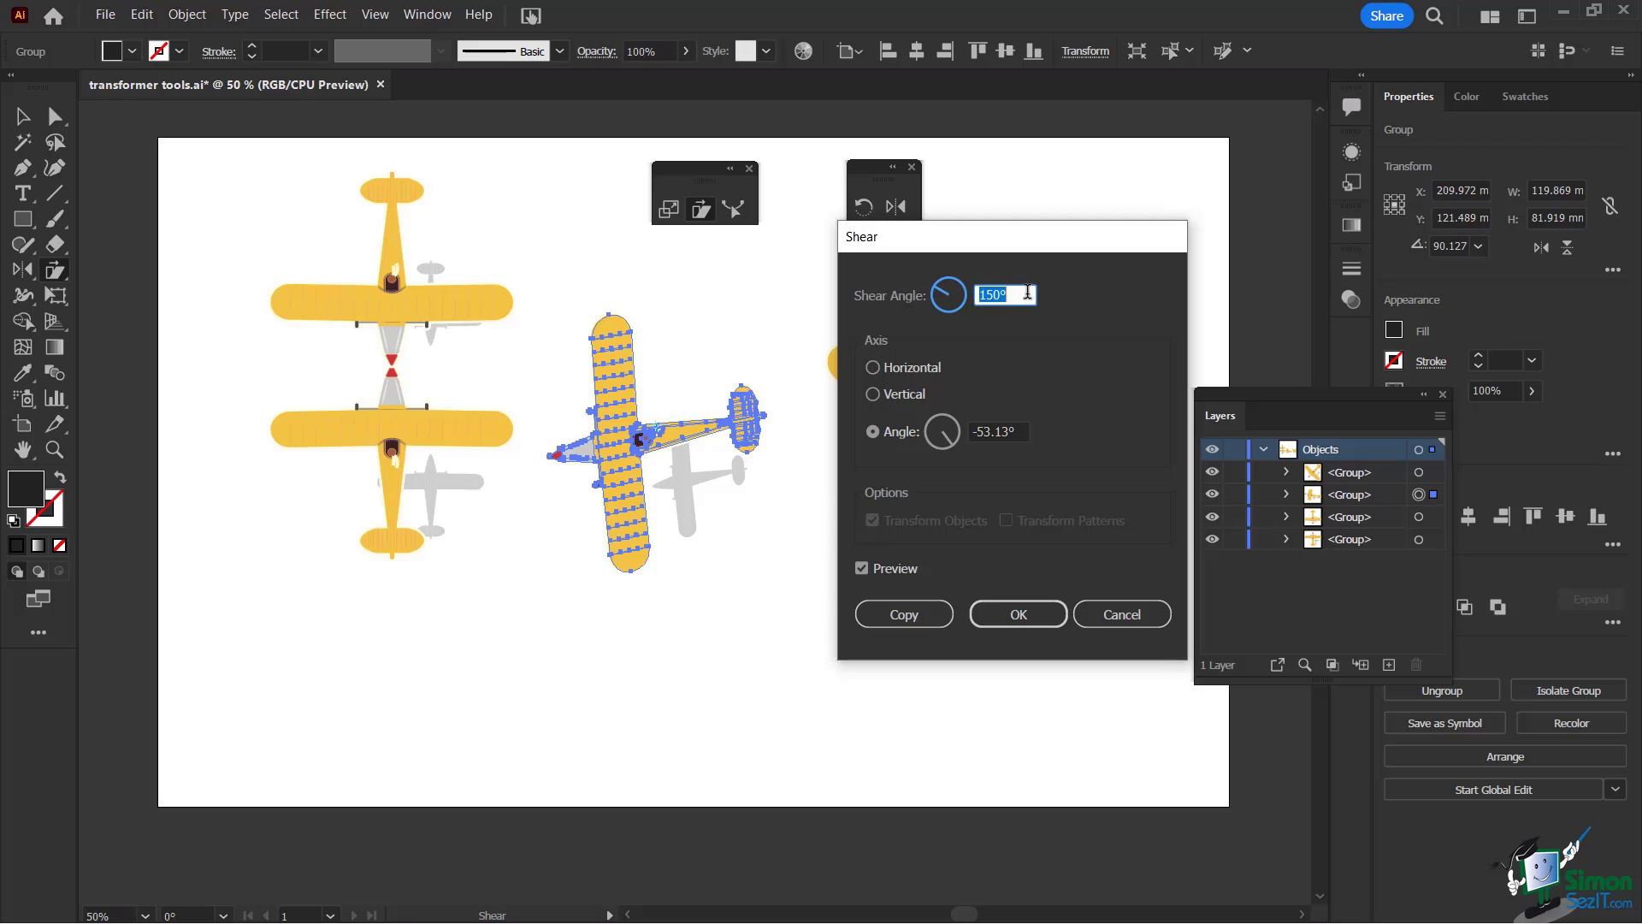
key("Down")
key("Down")
key("Down")
key("Down")
key("Up")
key("Up")
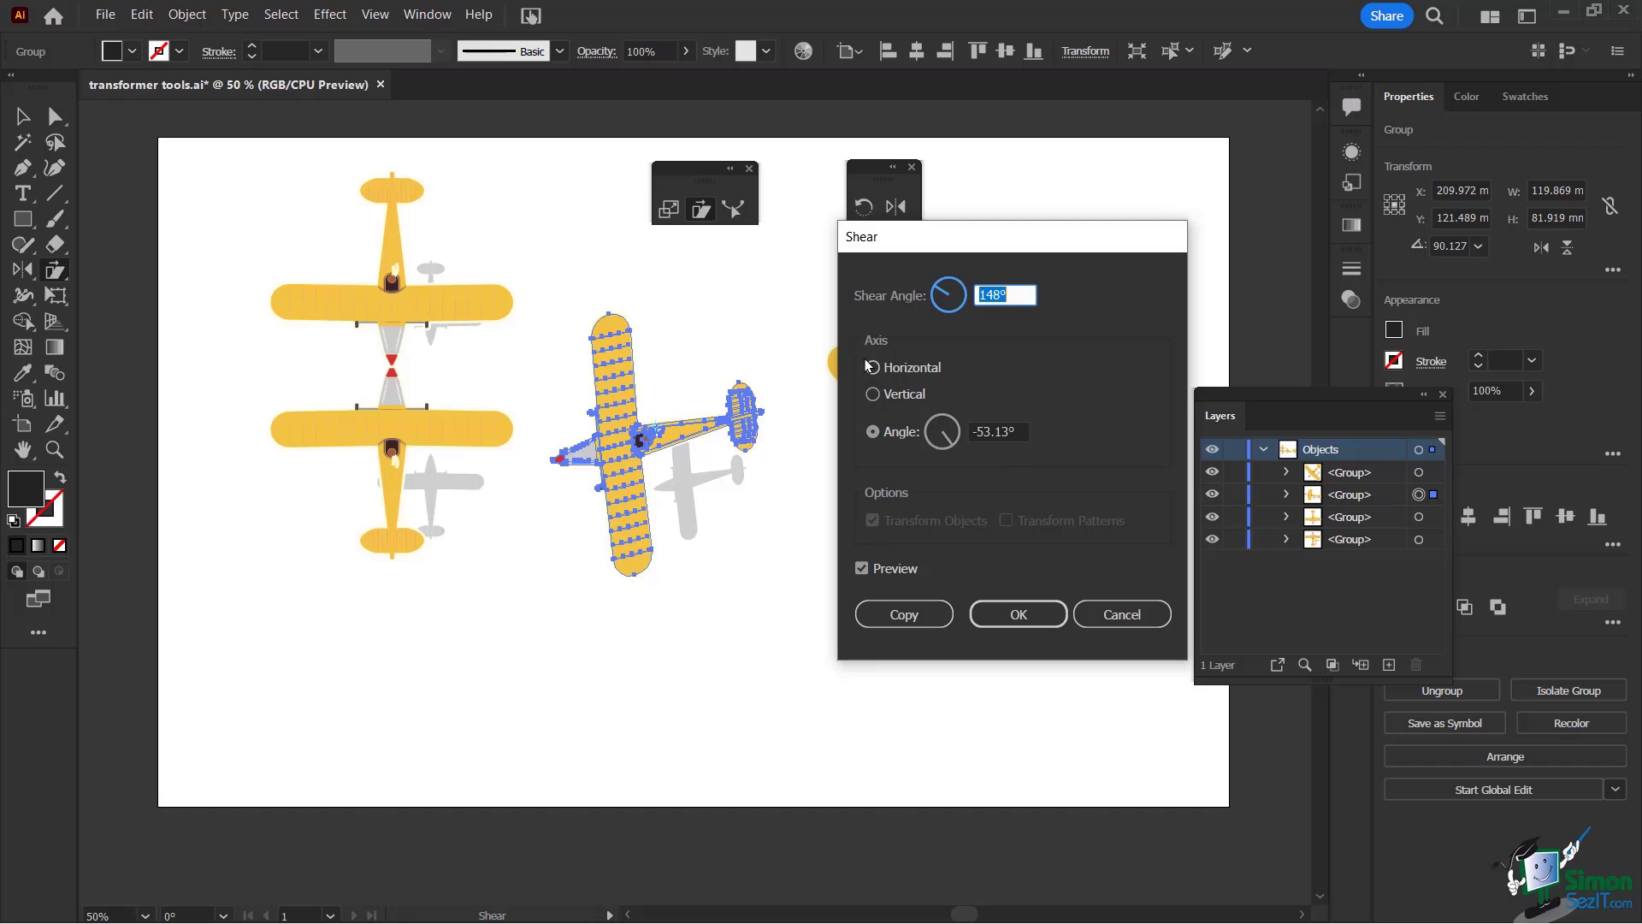
Try custom angles for the shear axis, including 334° and 304°, and settle on 303°.
left_click(955, 440)
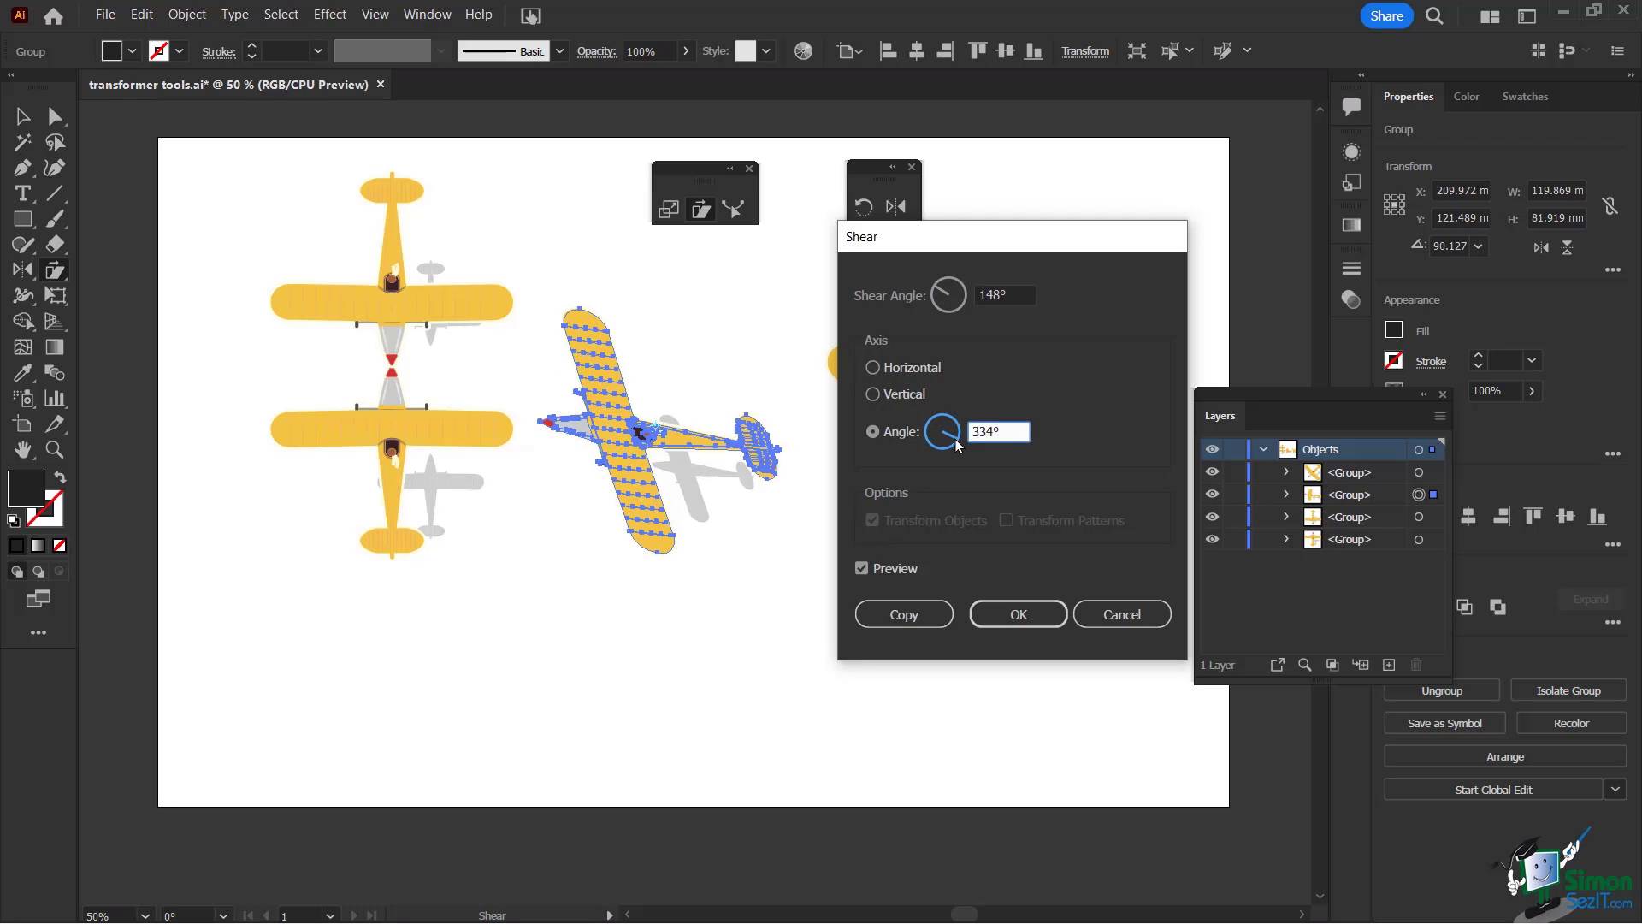
left_click(953, 446)
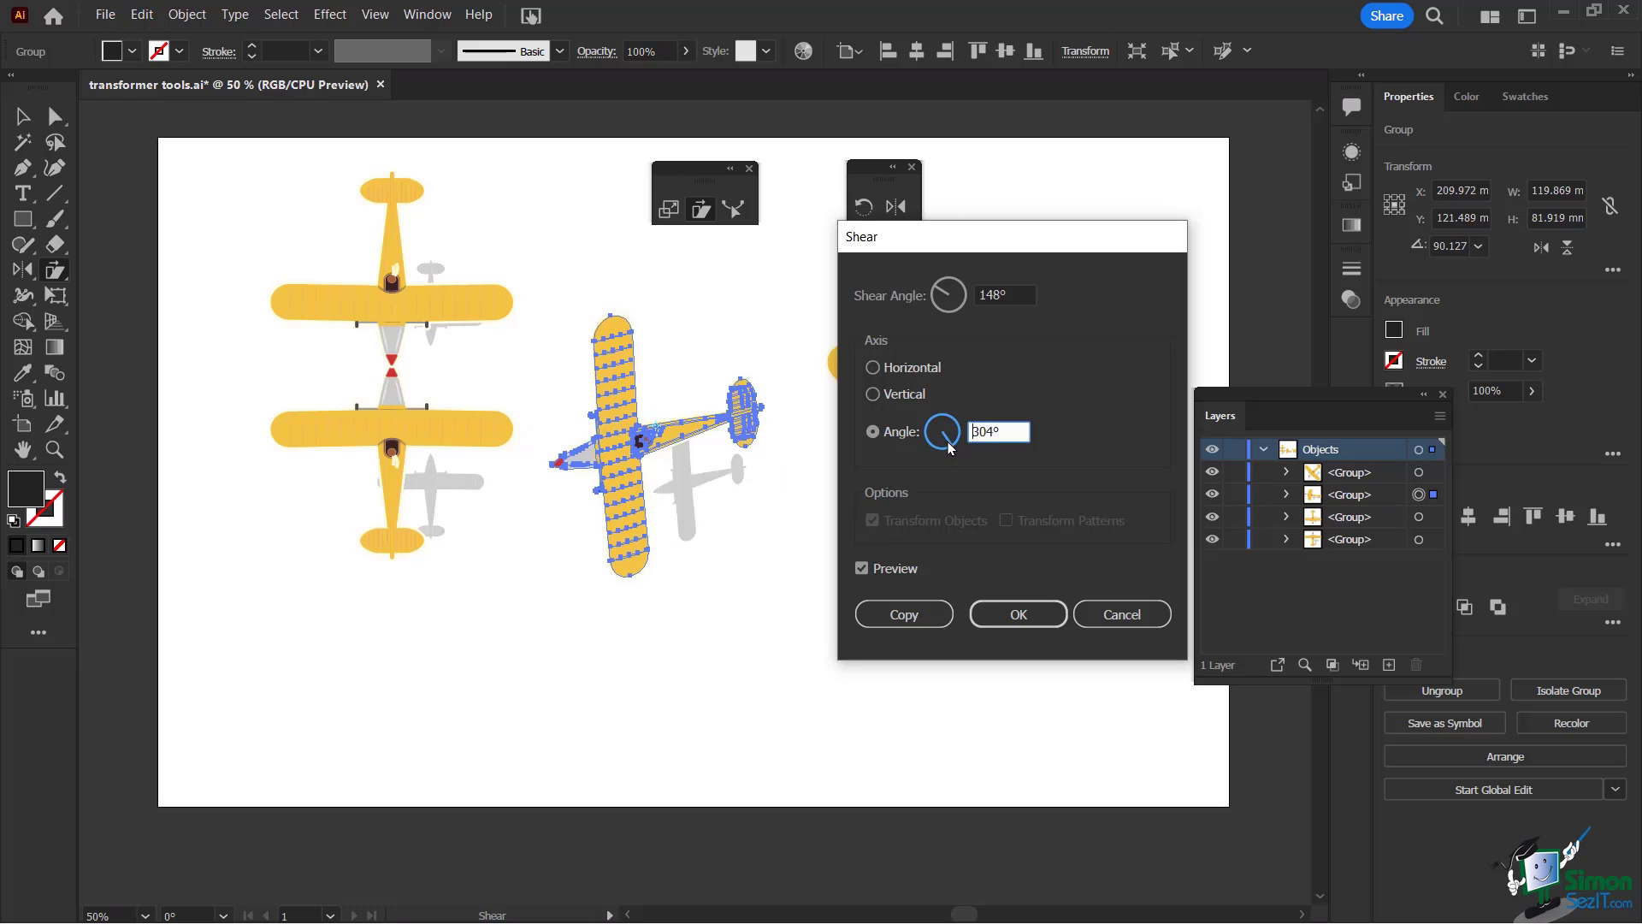
left_click(946, 446)
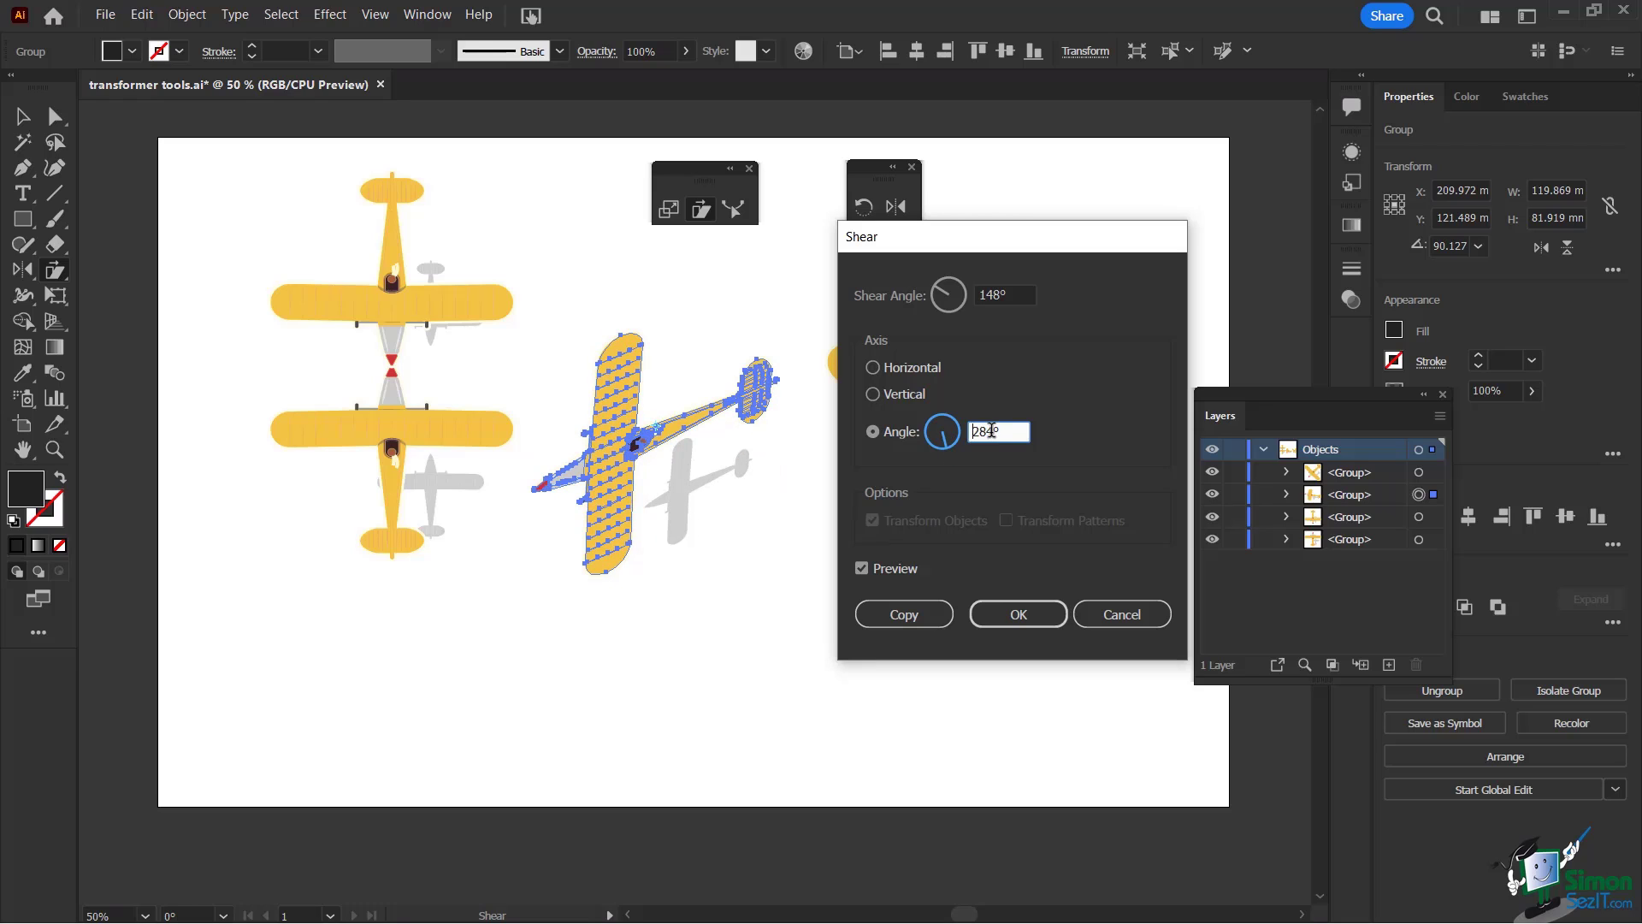
scroll(992, 431, "down", 10)
scroll(990, 429, "up", 17)
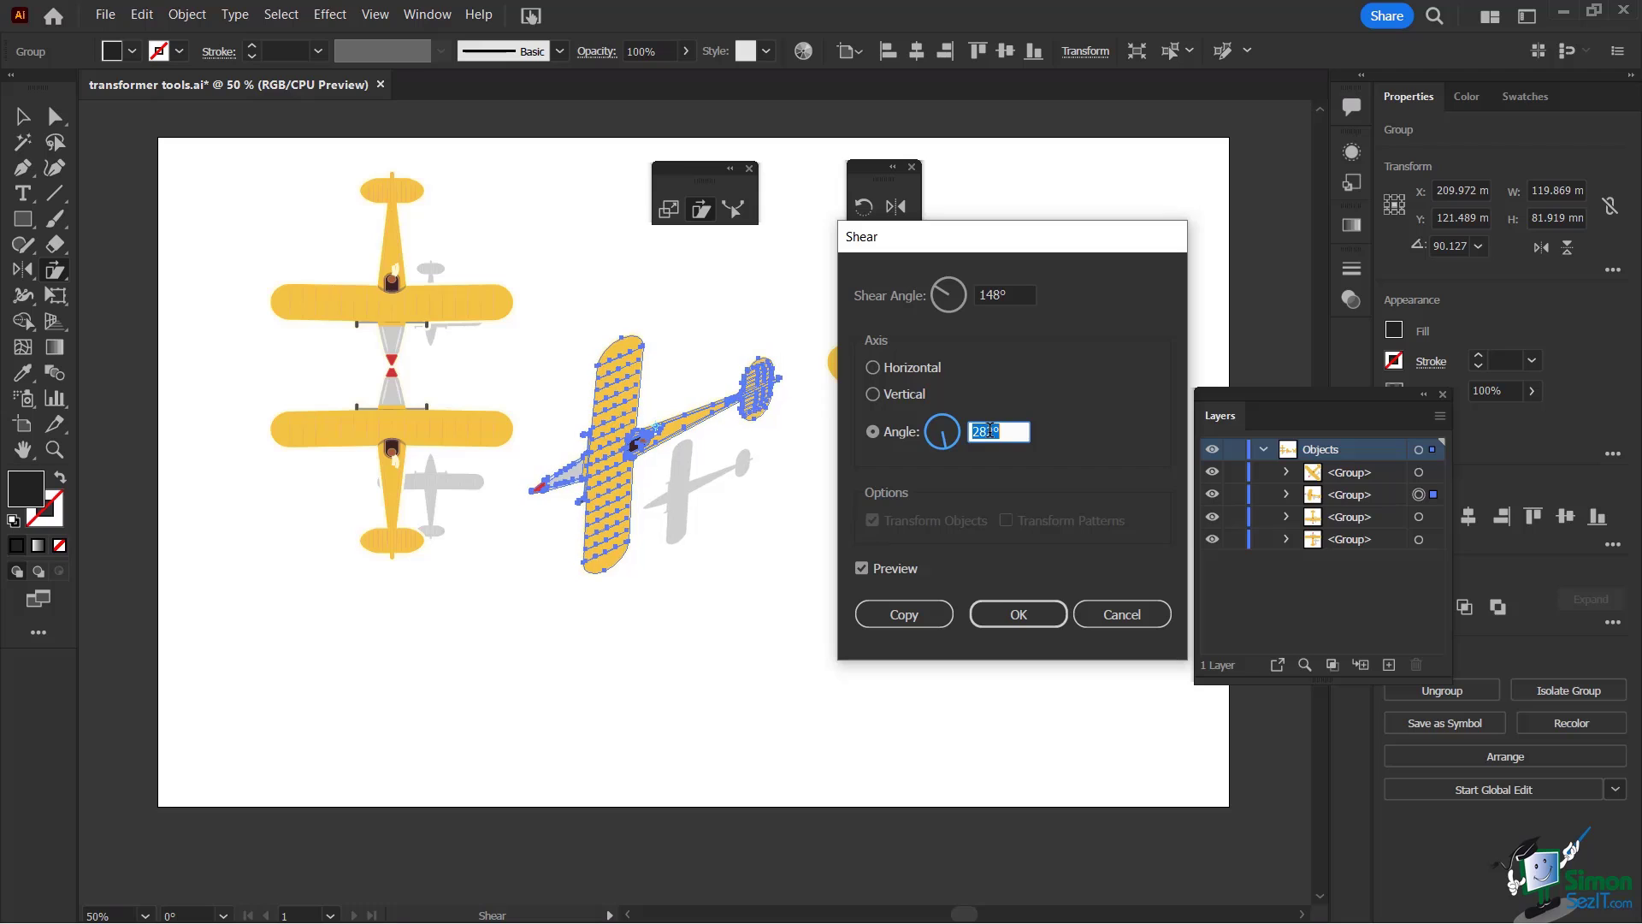
scroll(989, 430, "up", 20)
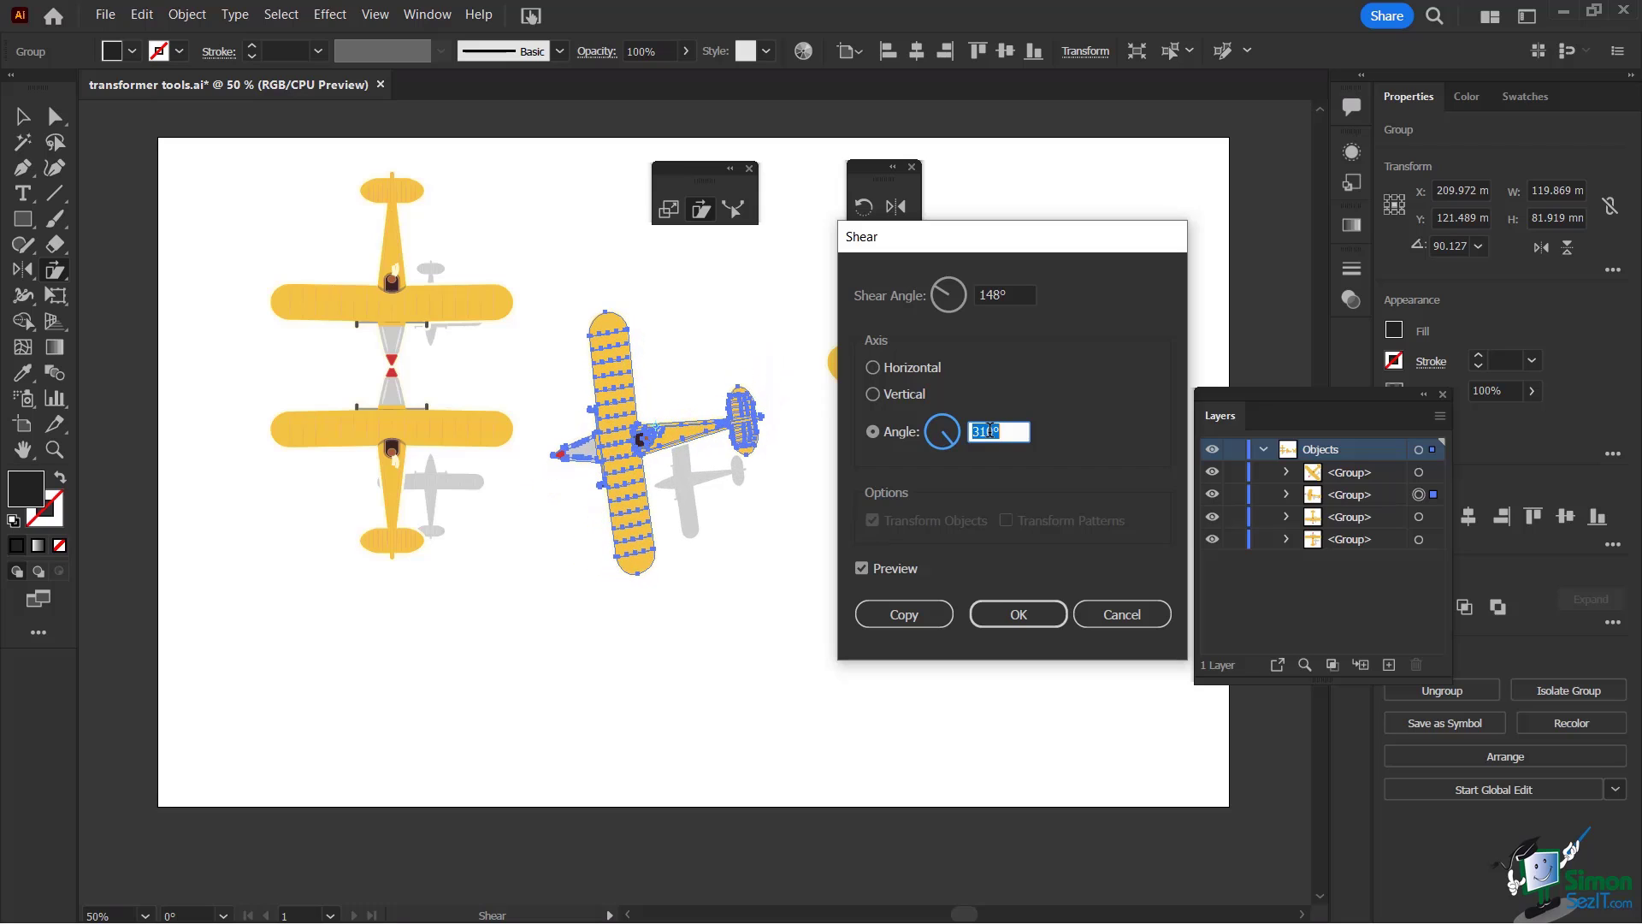
scroll(989, 430, "up", 4)
scroll(989, 430, "down", 7)
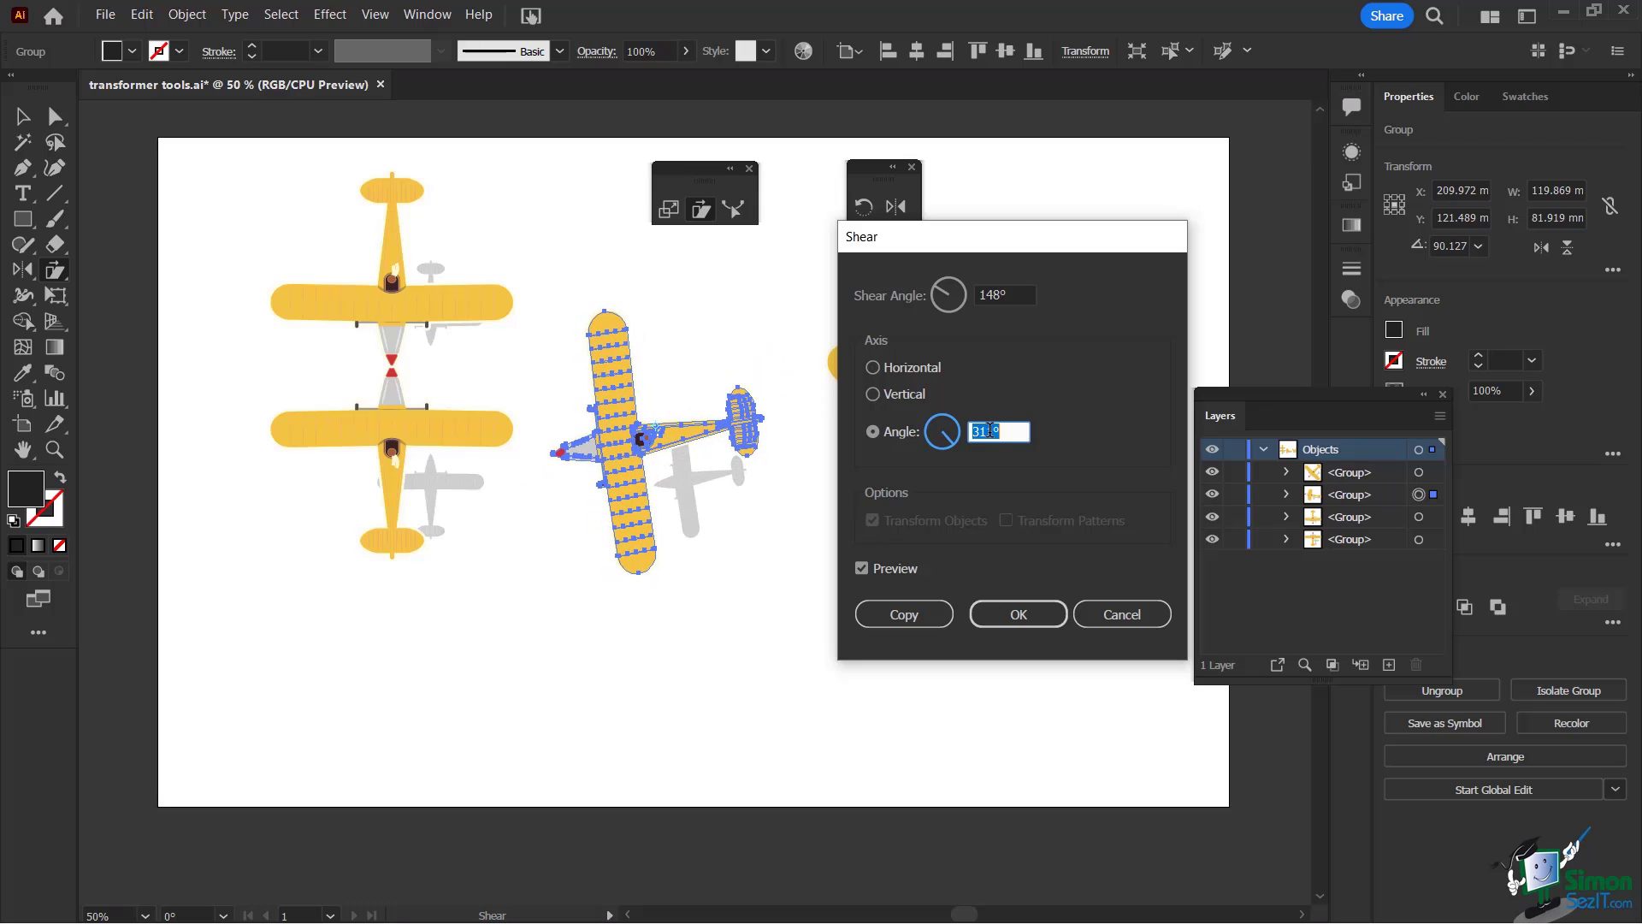
scroll(988, 431, "down", 7)
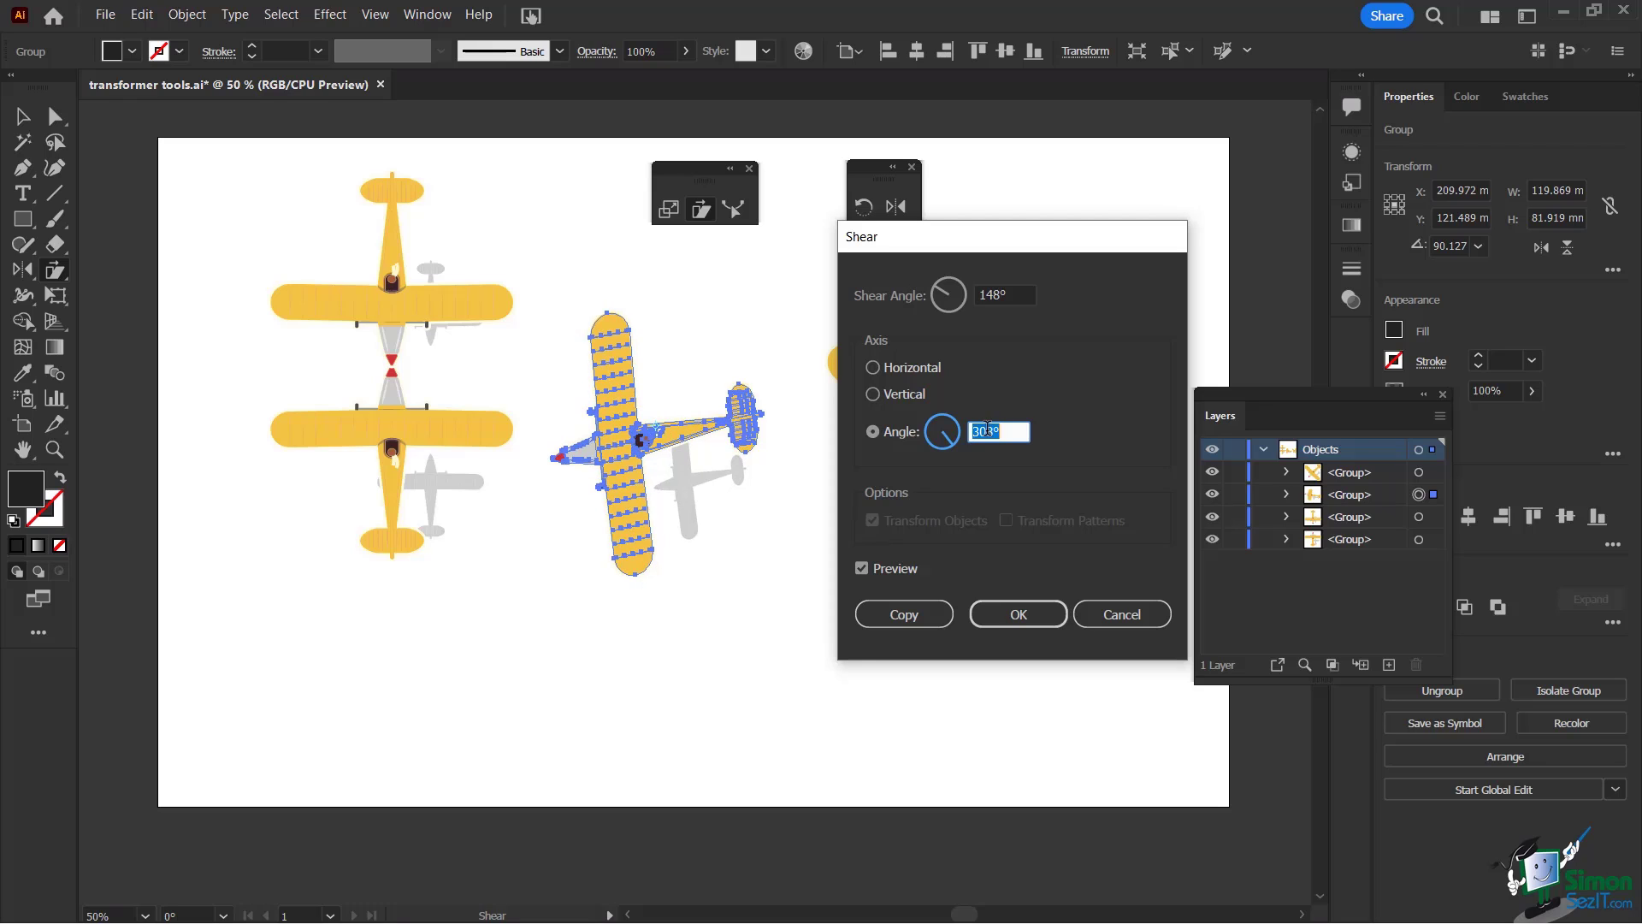
Compare the horizontal and vertical shear axes in the preview and apply the 148° shear along the horizontal axis.
left_click(873, 368)
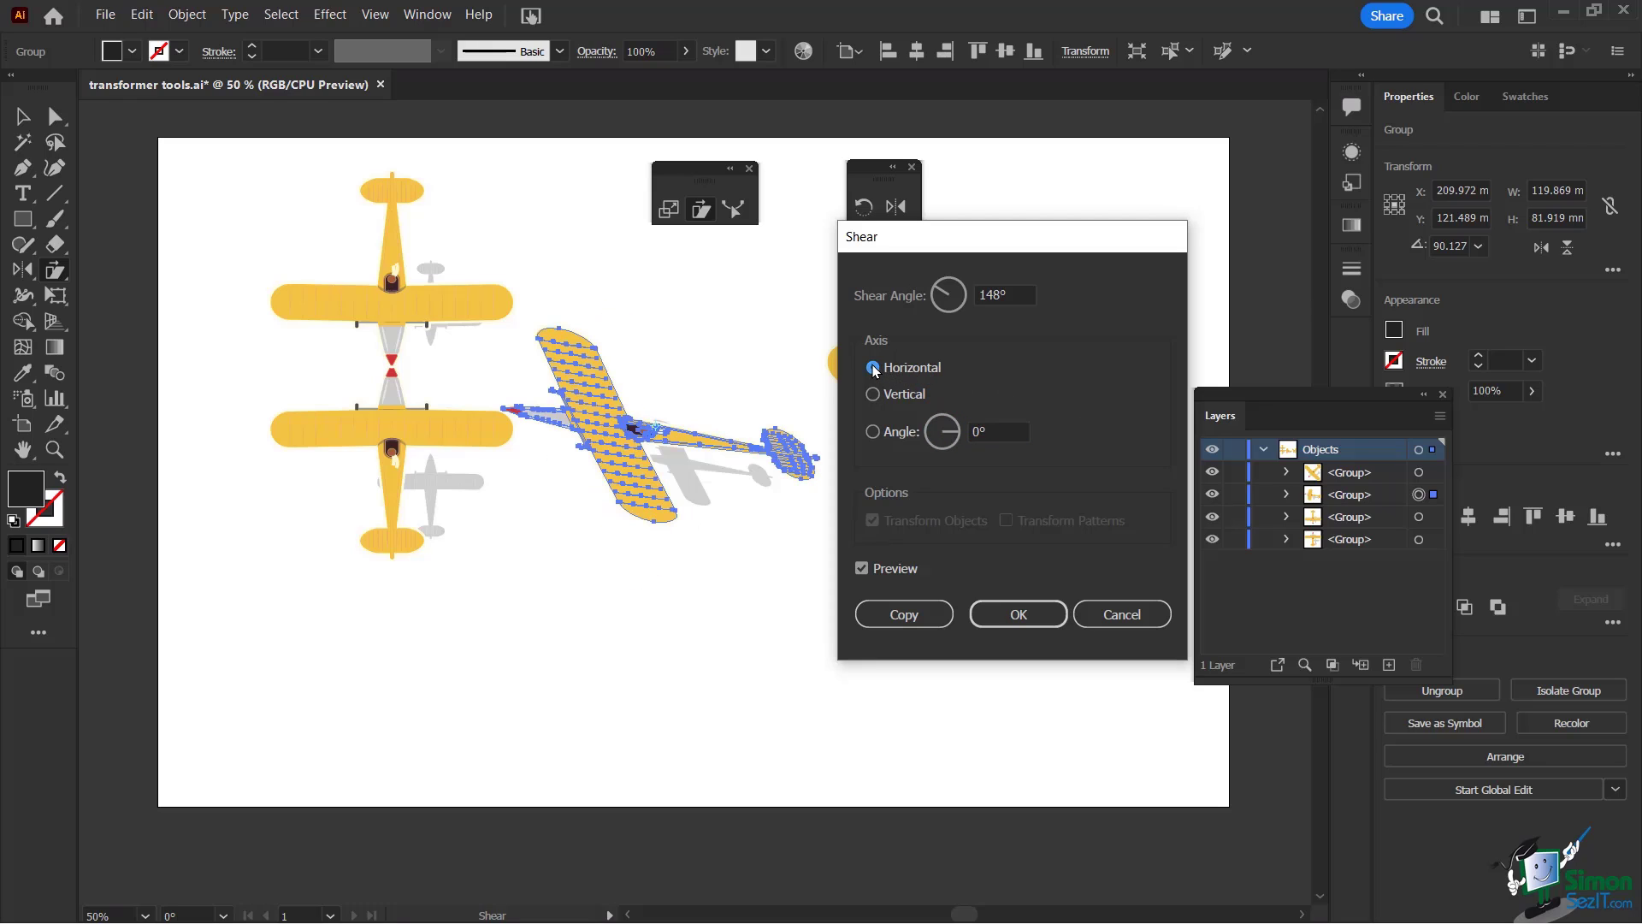
left_click(873, 392)
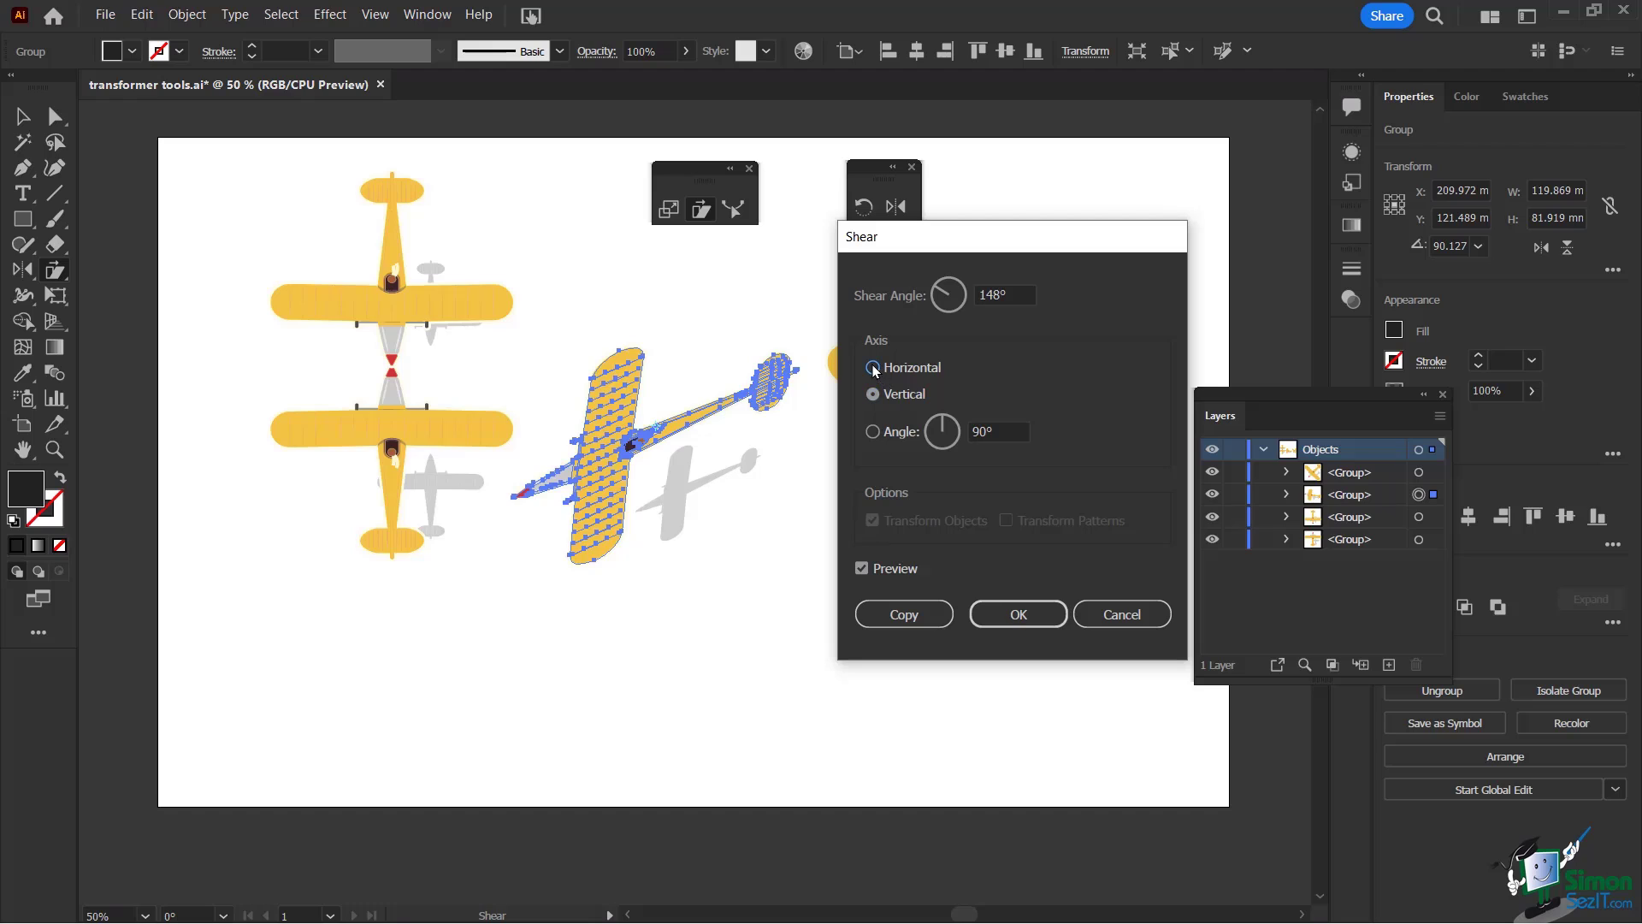
left_click(873, 368)
left_click(874, 394)
left_click(873, 368)
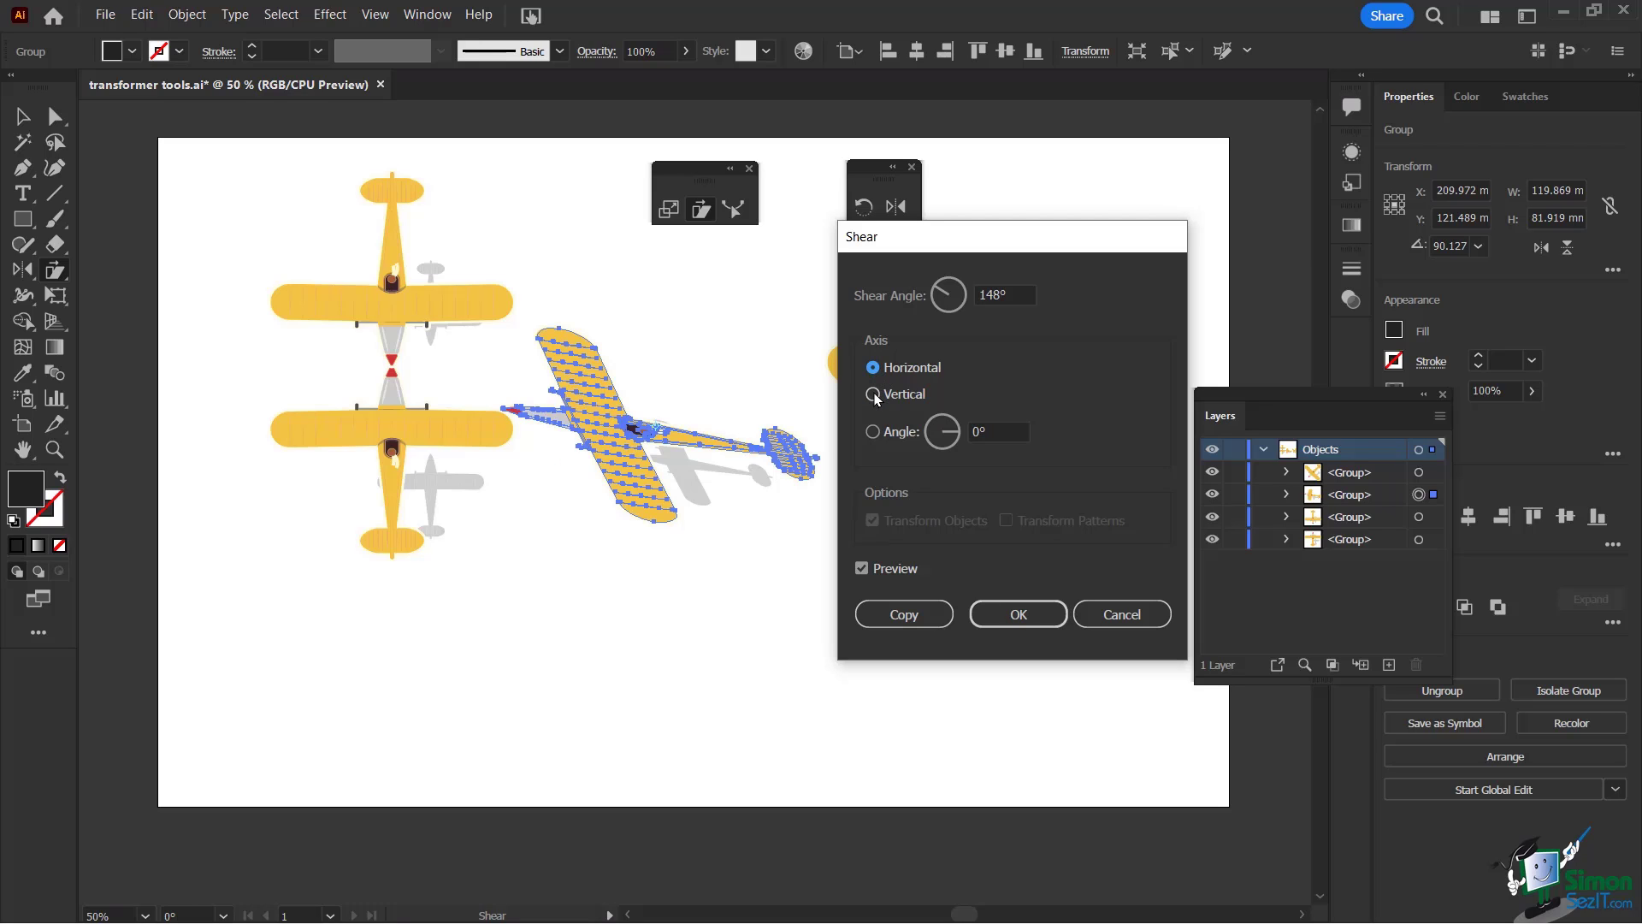
left_click(873, 393)
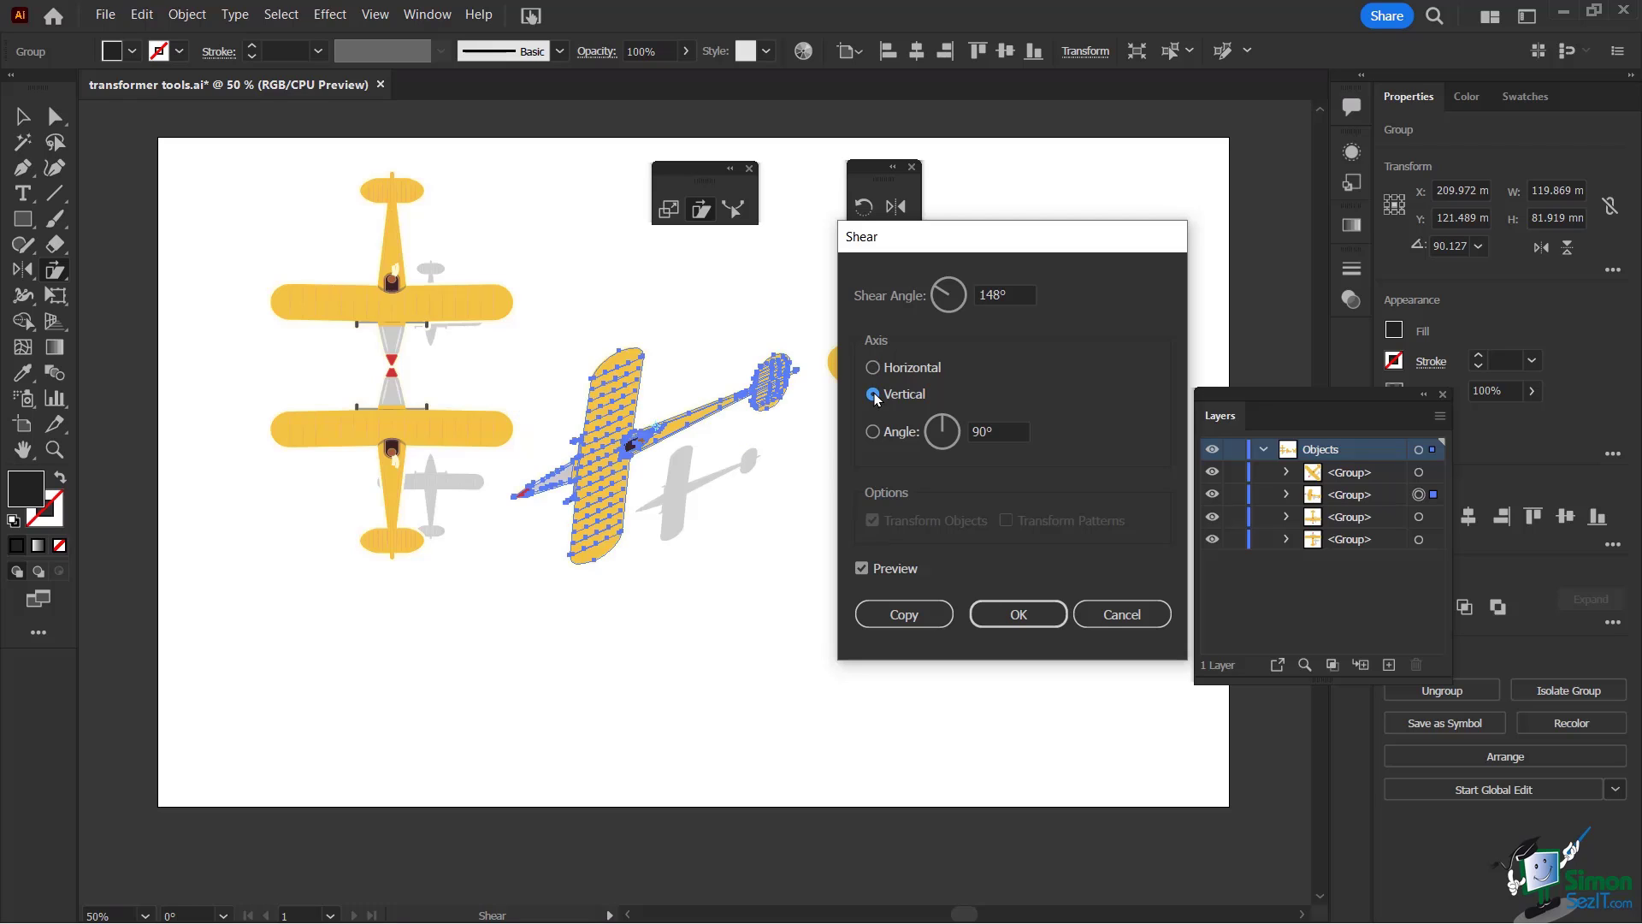
left_click(873, 368)
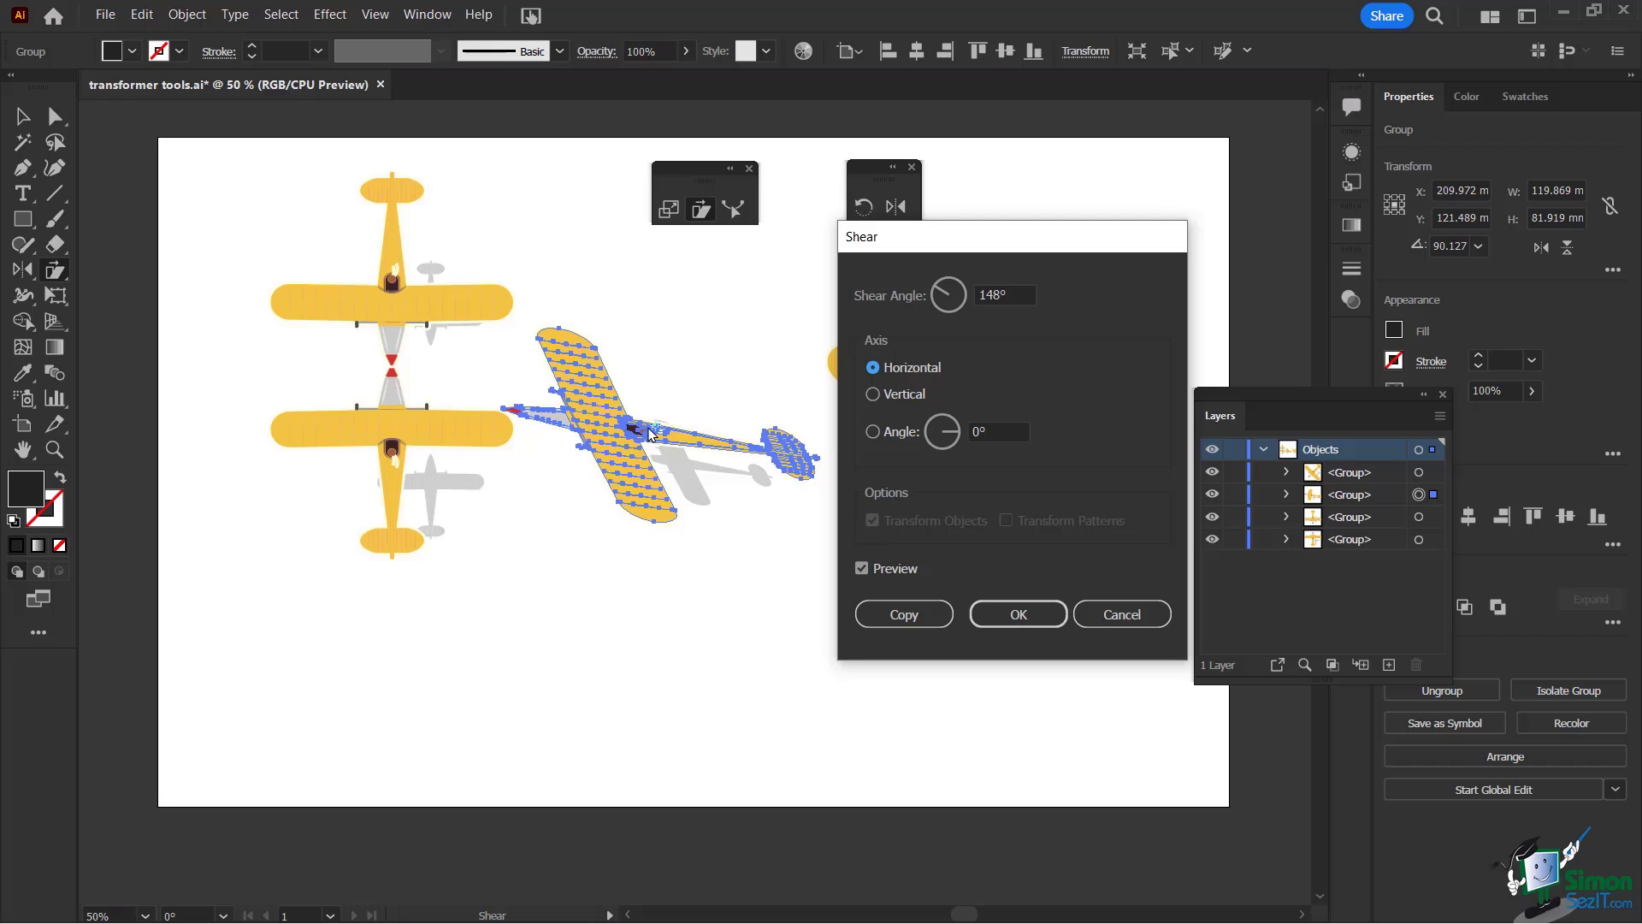
left_click(1022, 614)
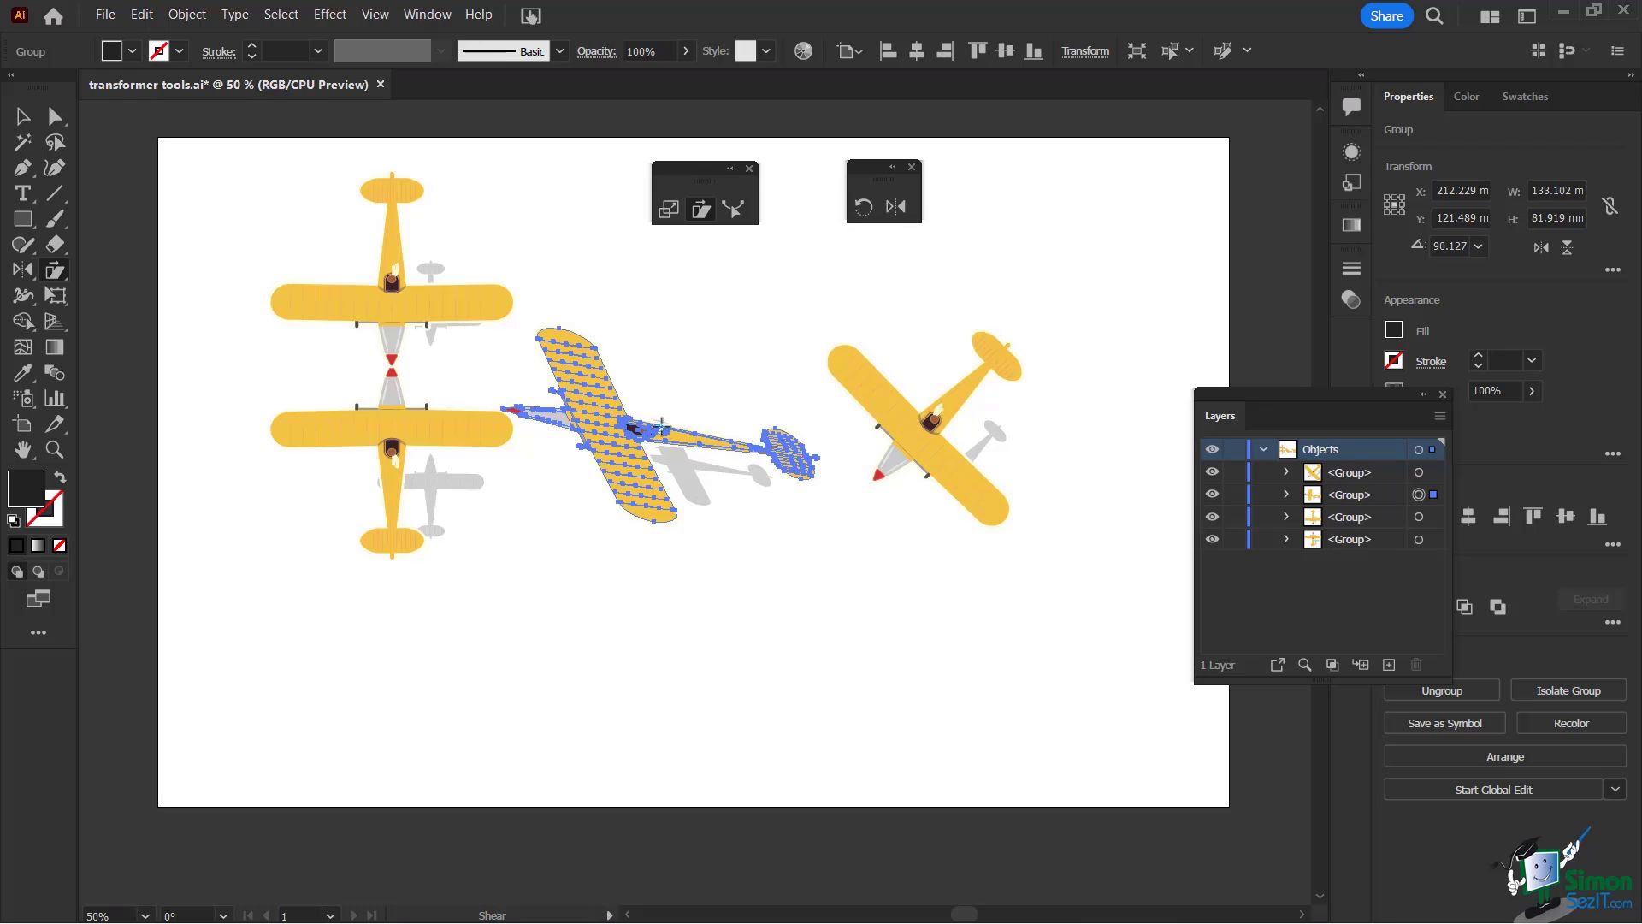
left_click(663, 333)
double_click(702, 209)
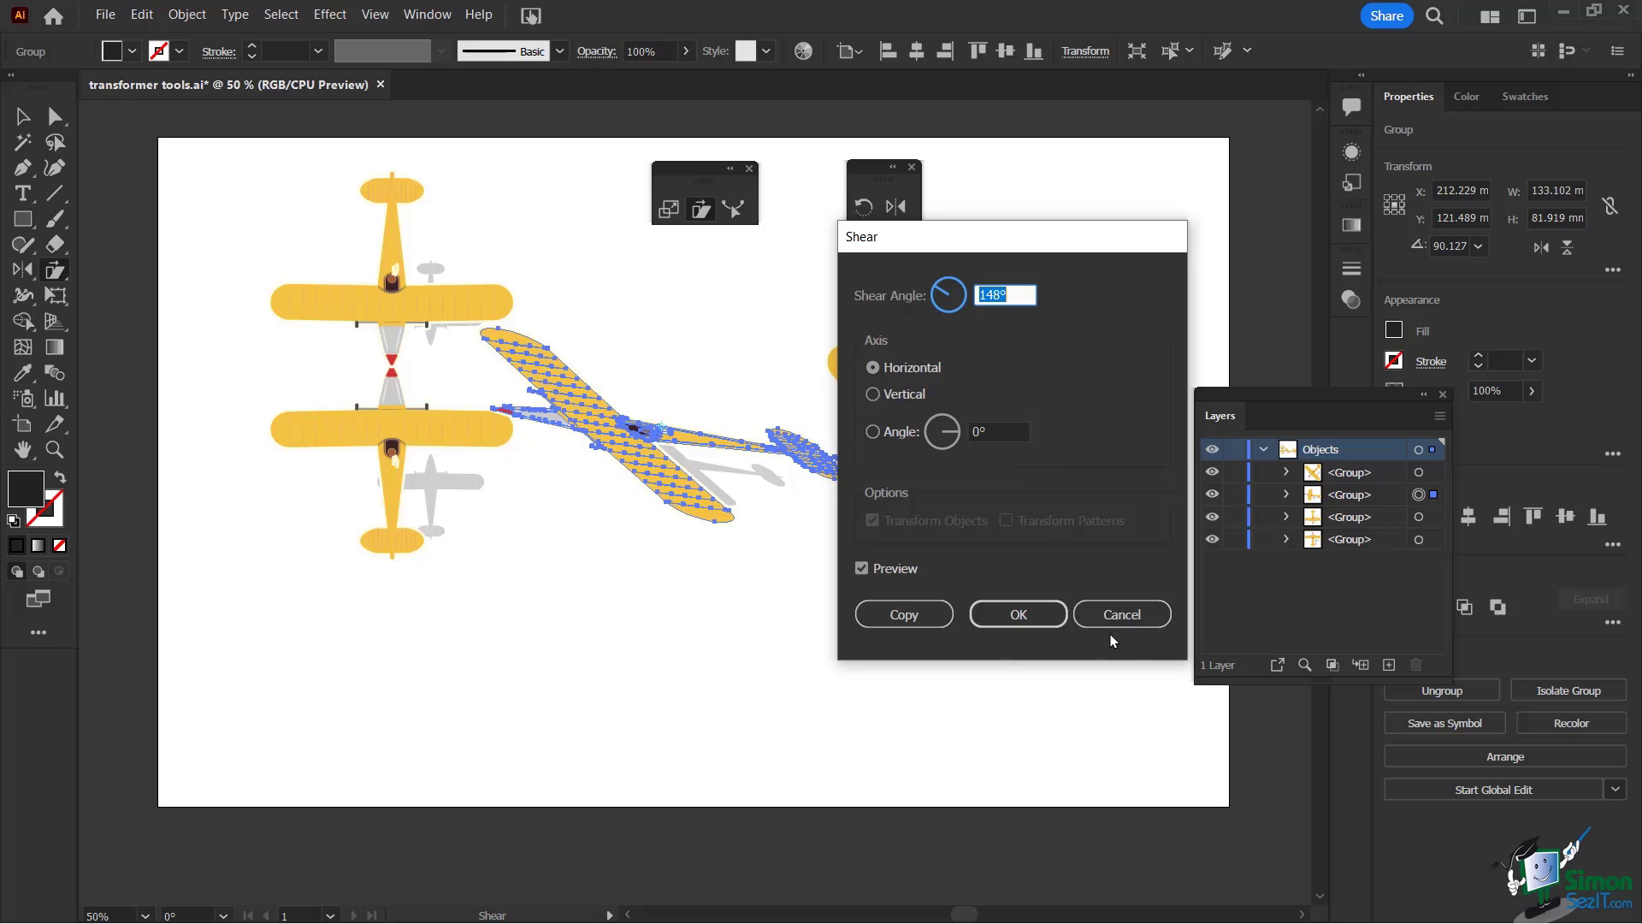
left_click(1125, 616)
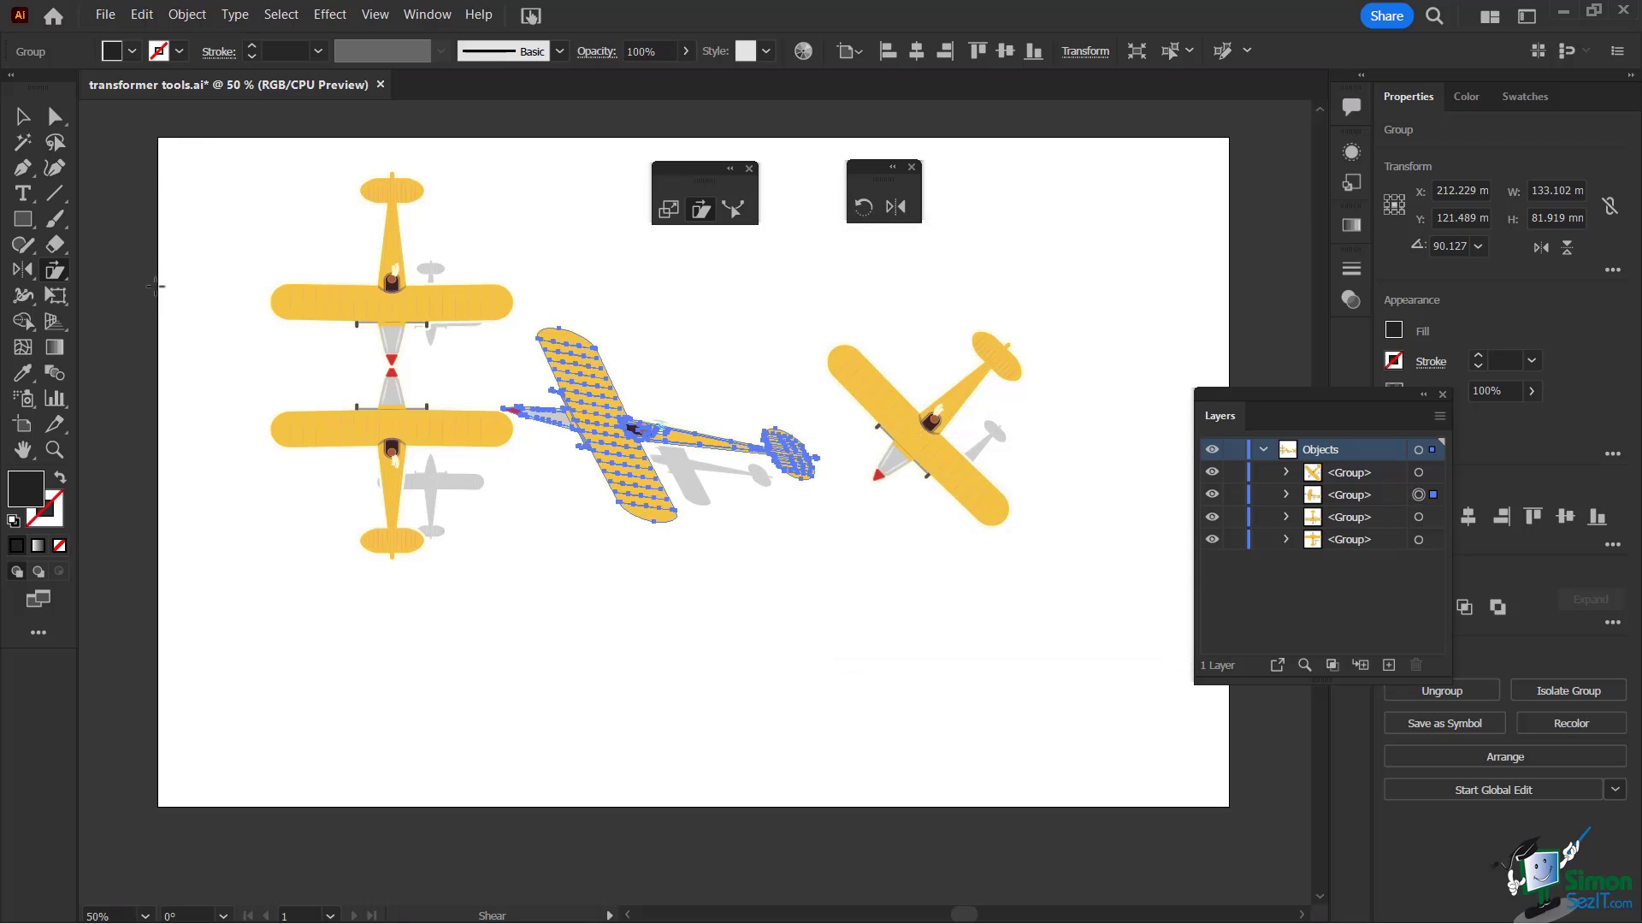